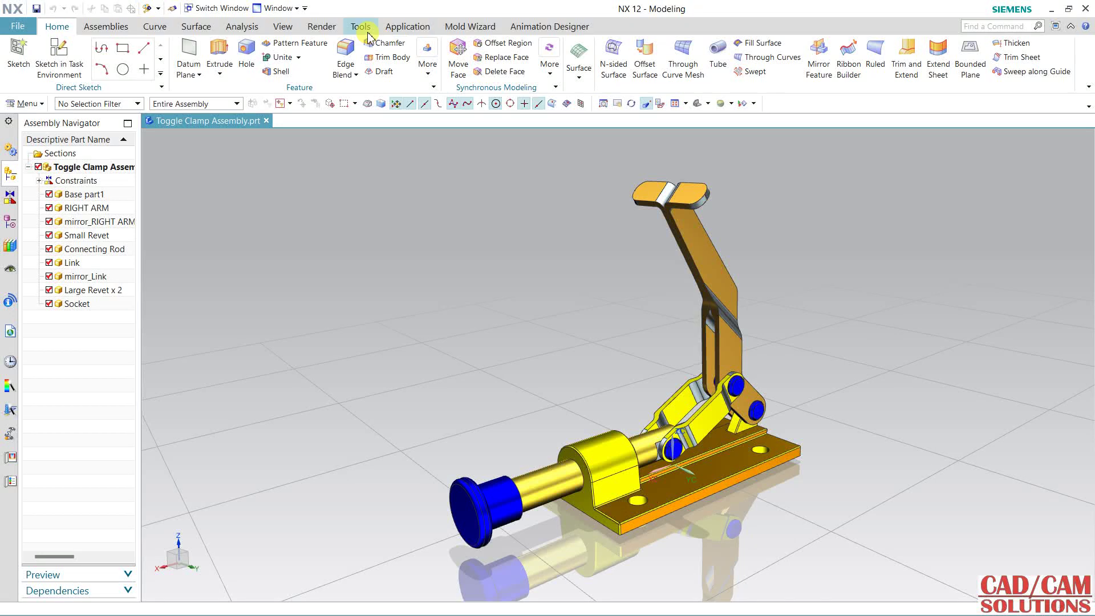
- Switch from modelling to the Drafting application to start the A3 Toggle Clamp sheet
{"action": "left_click", "coordinate": [427, 26]}
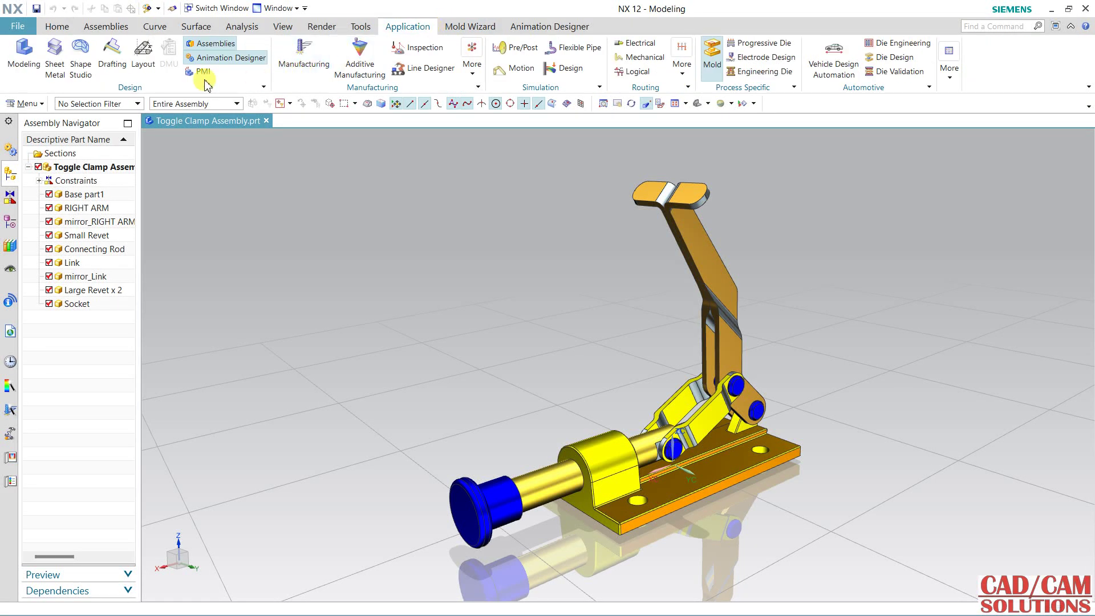
{"action": "left_click", "coordinate": [112, 57]}
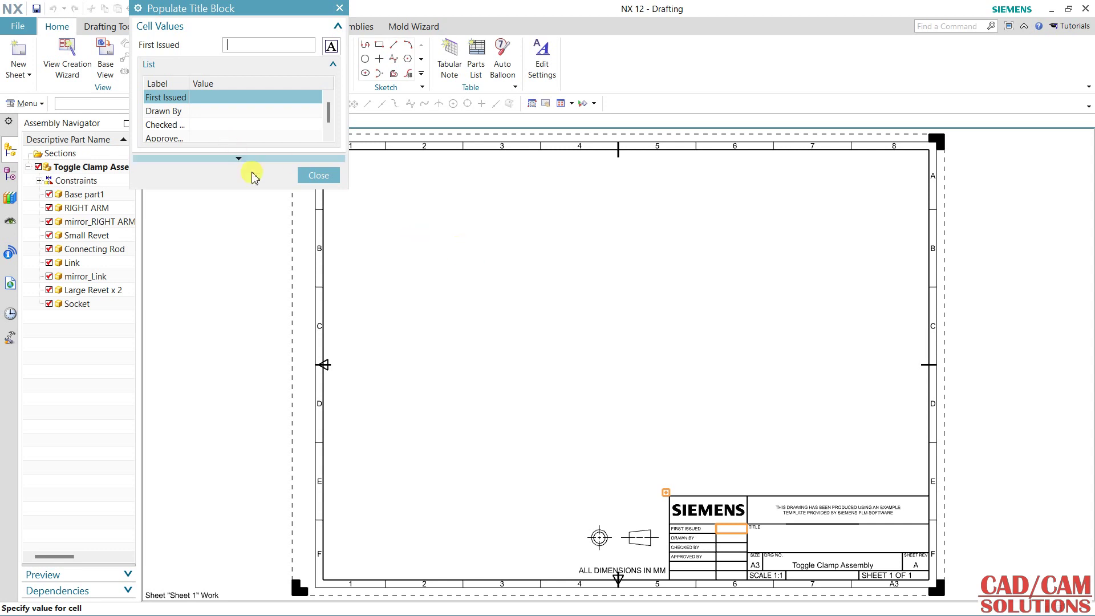
- Close the Populate Title Block dialog without entering any values
{"action": "left_click", "coordinate": [311, 176]}
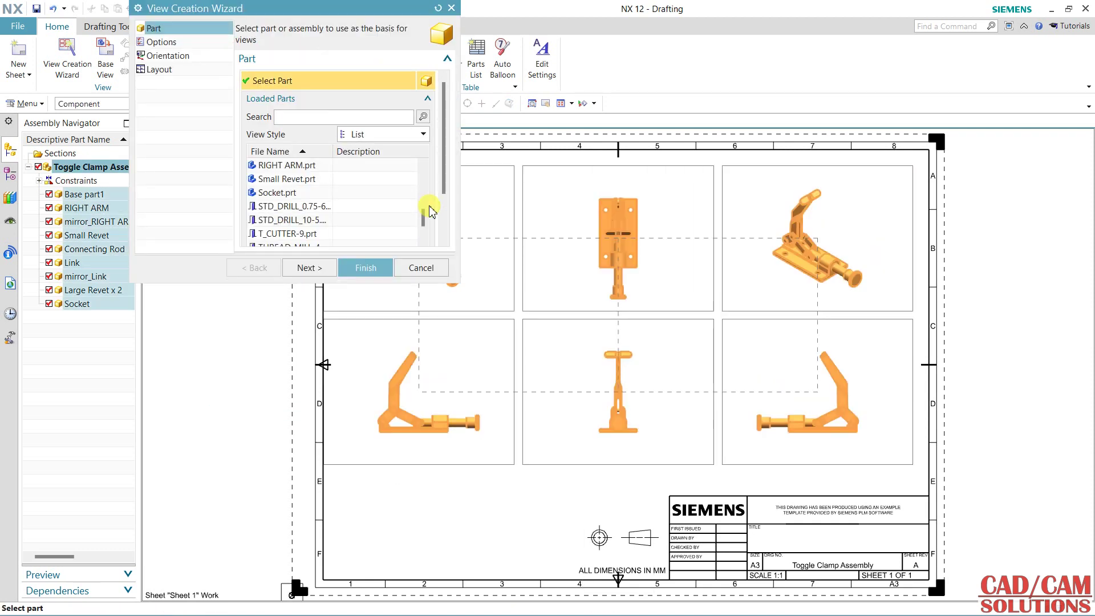
- Create six clamp views as line drawings, adding a projected view and dropping the back view
{"action": "left_click", "coordinate": [317, 273]}
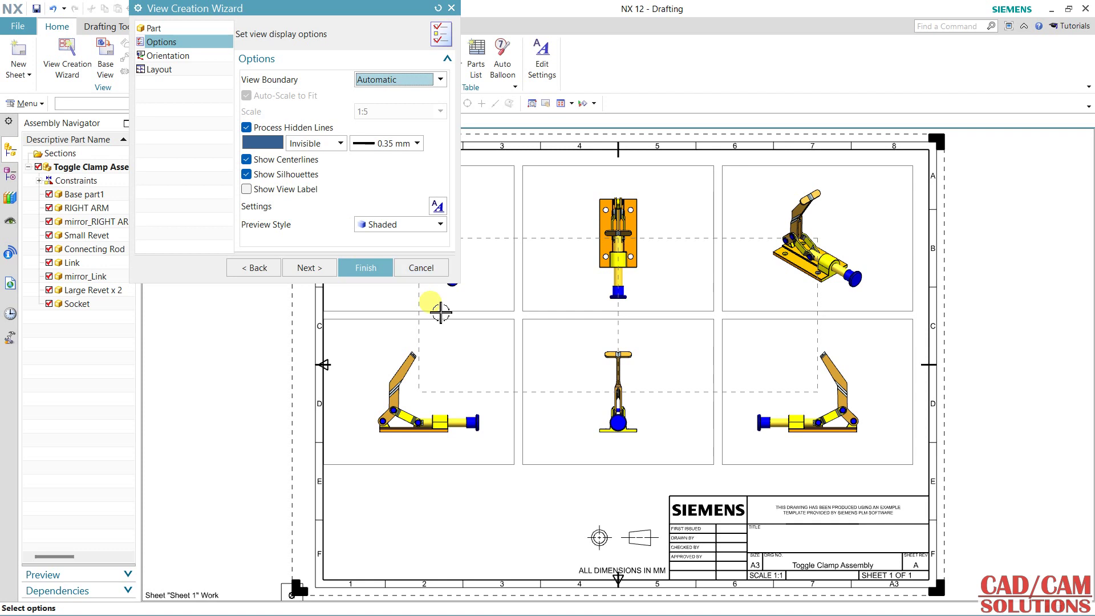
{"action": "left_click", "coordinate": [313, 269]}
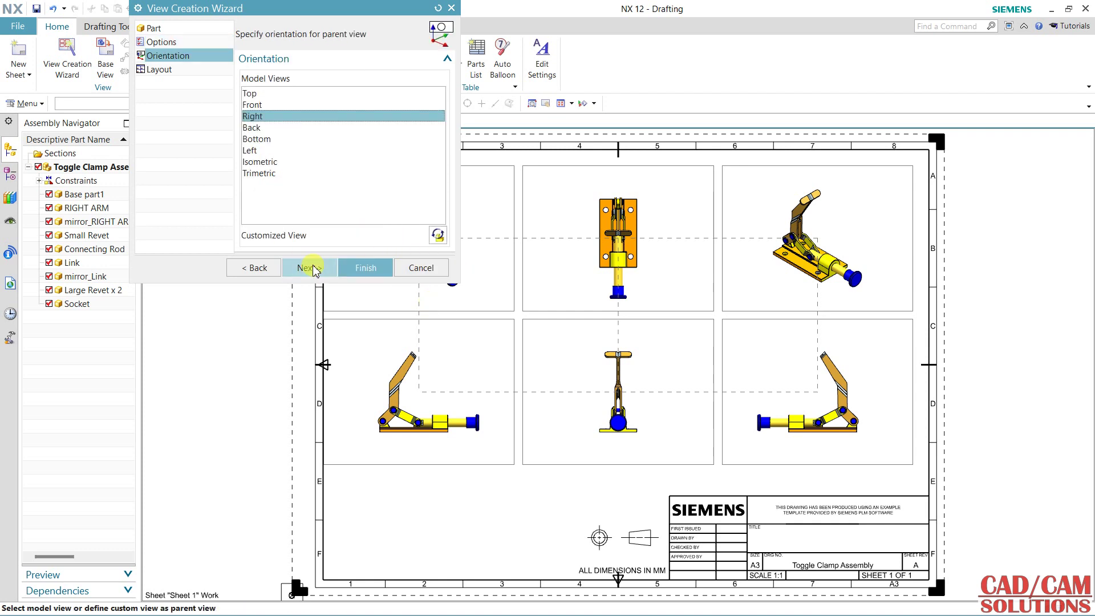
{"action": "left_click", "coordinate": [313, 269]}
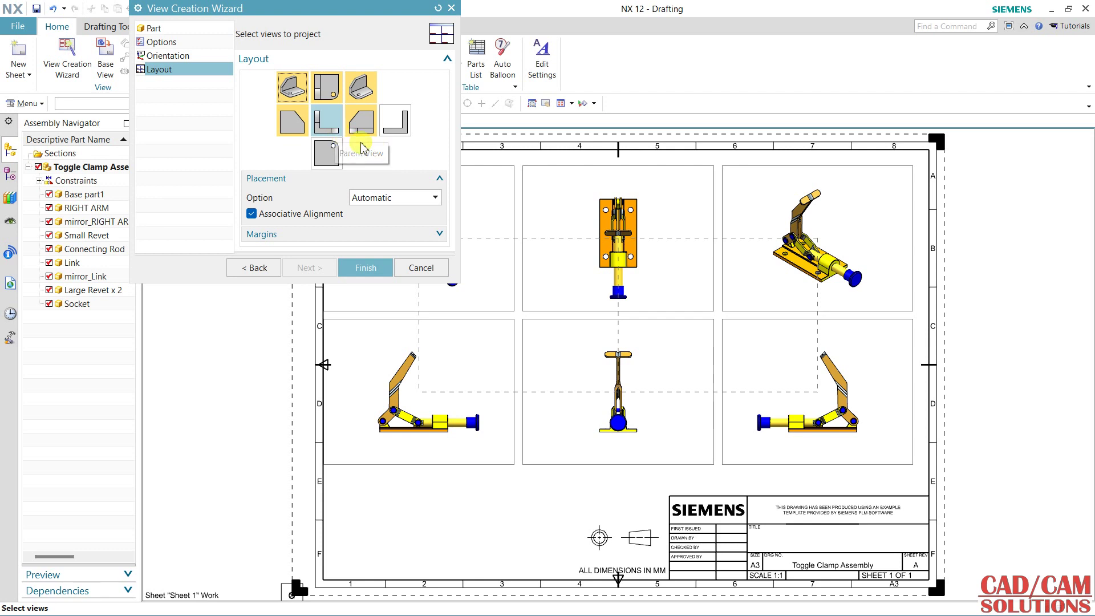
{"action": "left_click", "coordinate": [394, 120]}
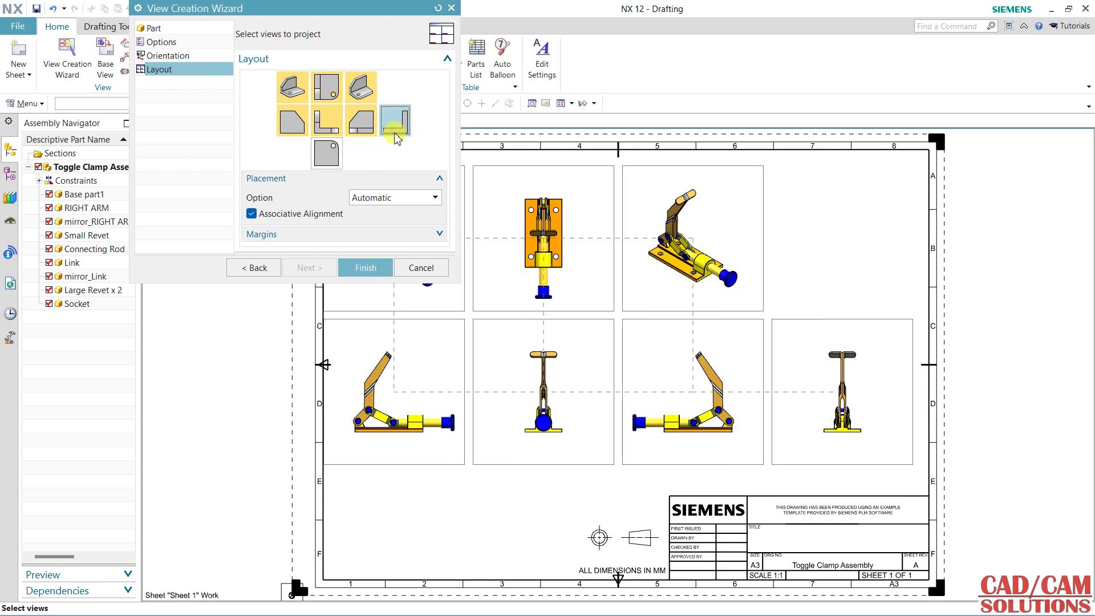
{"action": "left_click", "coordinate": [398, 127]}
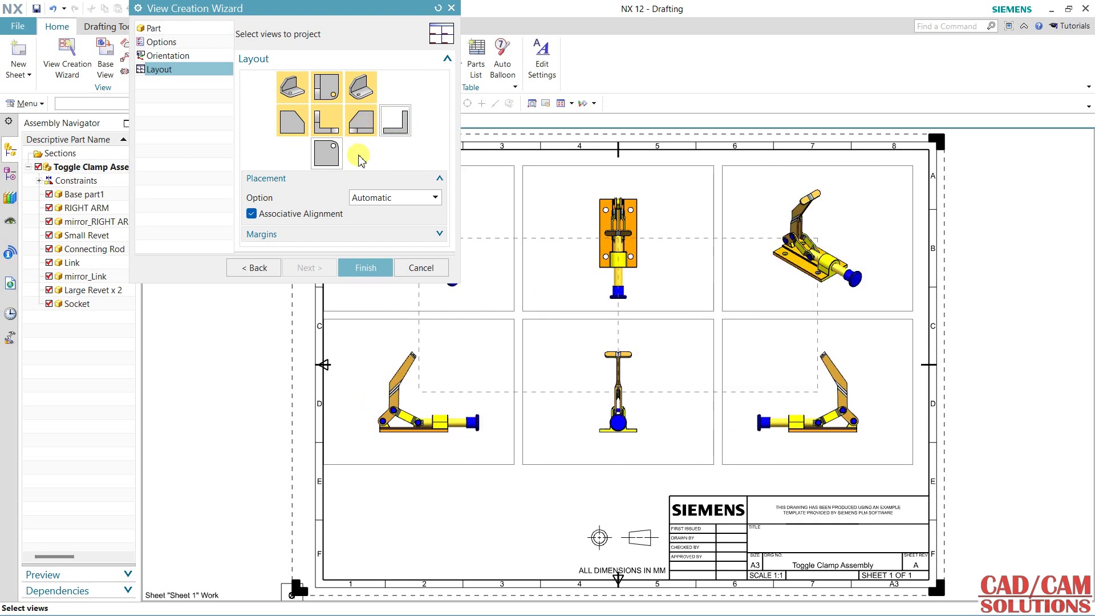
{"action": "left_click", "coordinate": [370, 269]}
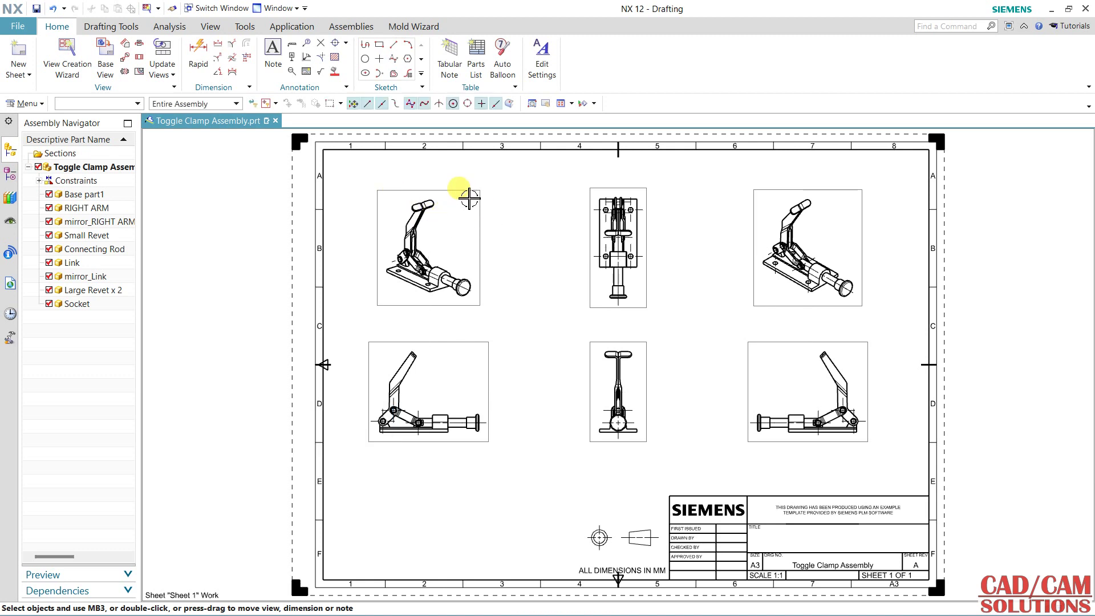
- Set the top-left pictorial view's rendering style to Fully Shaded
{"action": "left_click", "coordinate": [476, 194]}
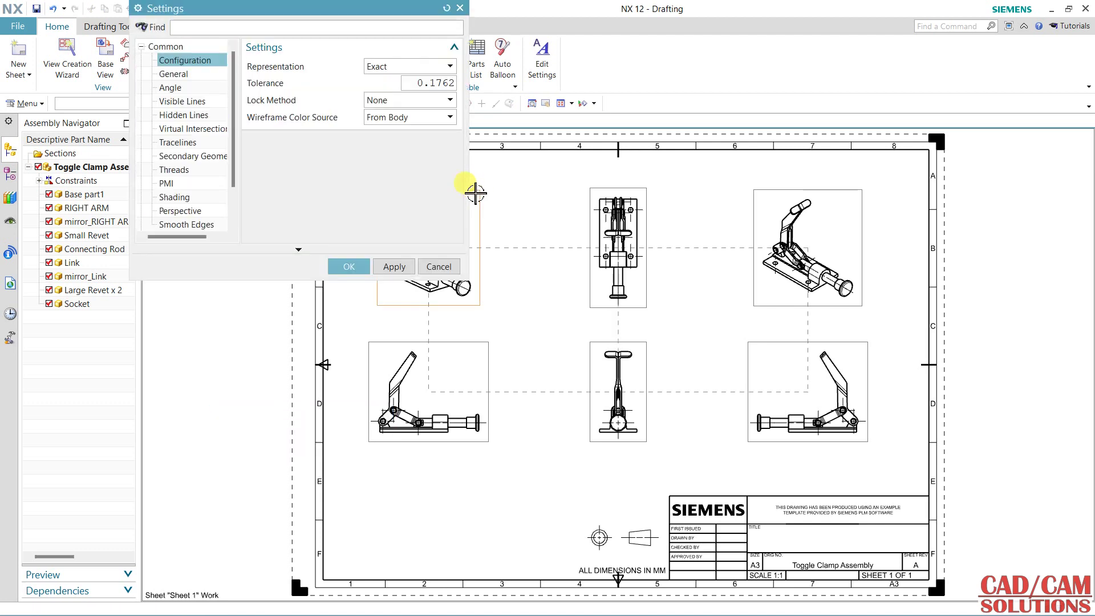
{"action": "scroll", "coordinate": [169, 175], "scroll_direction": "down", "scroll_amount": 2}
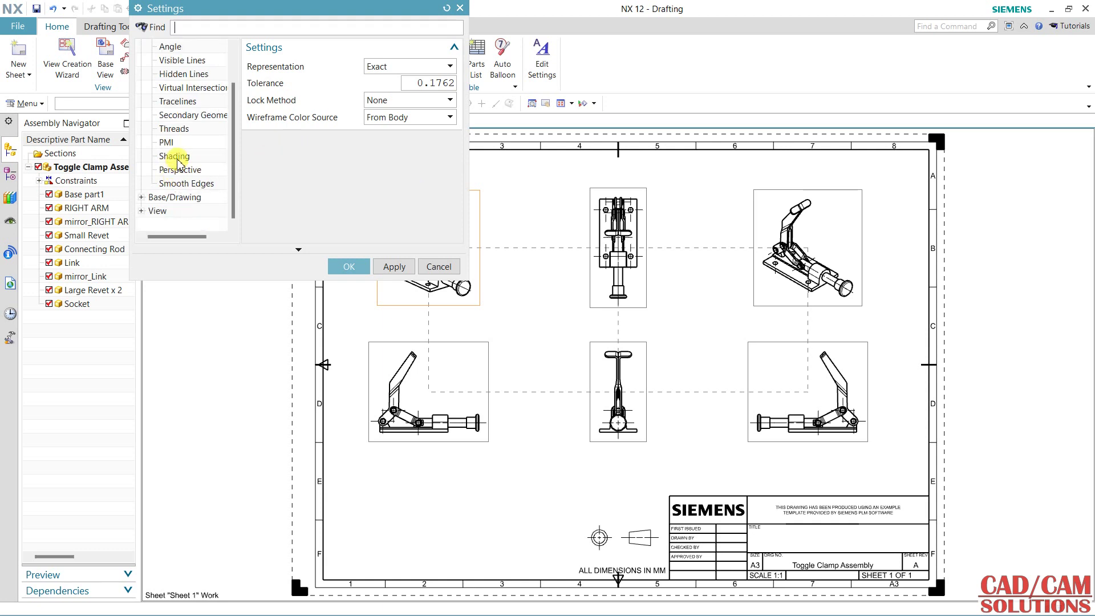
{"action": "left_click", "coordinate": [179, 162]}
{"action": "left_click", "coordinate": [409, 67]}
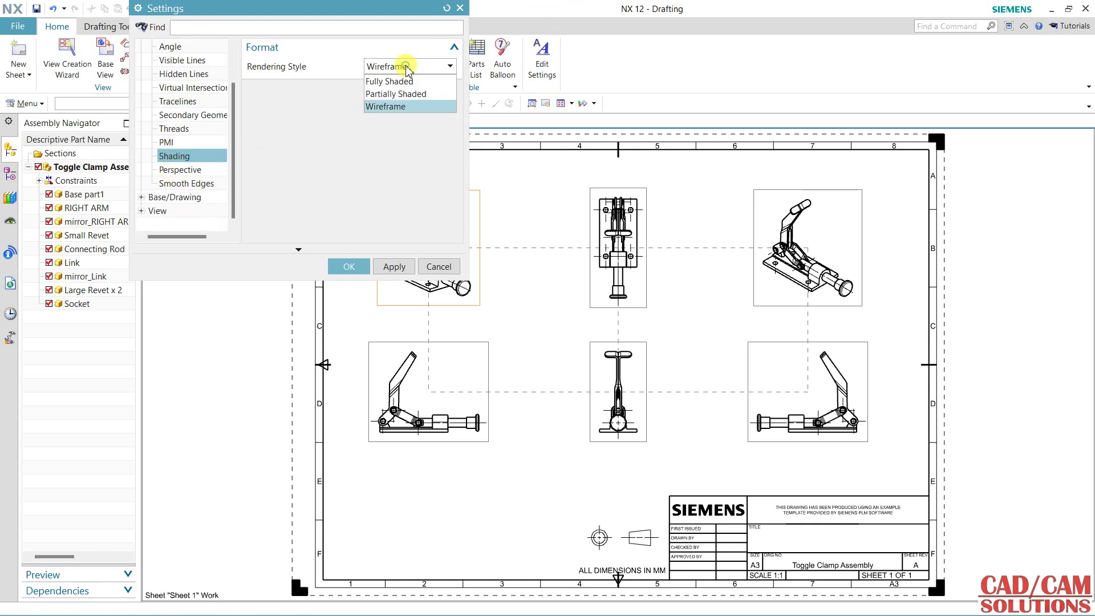
{"action": "left_click", "coordinate": [401, 78]}
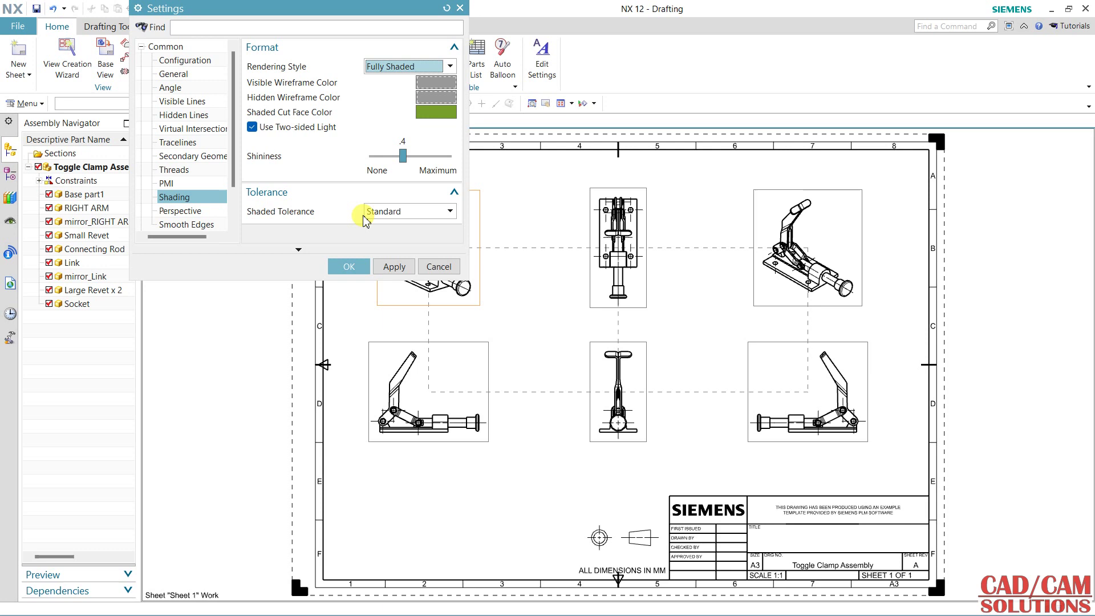
{"action": "left_click", "coordinate": [344, 267]}
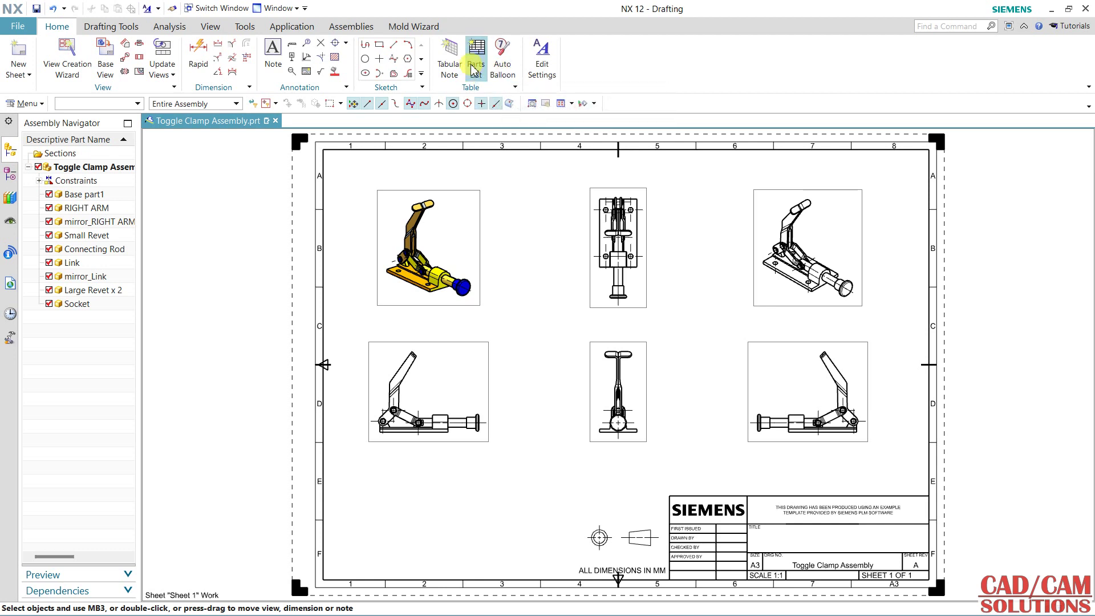
- Place a parts list at the sheet's lower left
{"action": "left_click", "coordinate": [476, 64]}
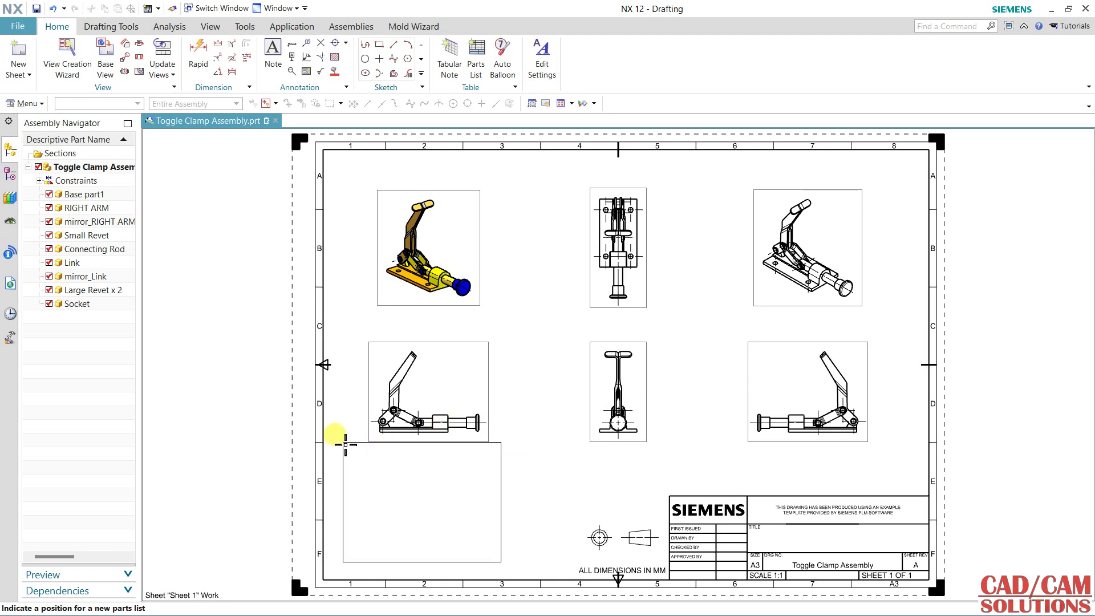
{"action": "left_click", "coordinate": [345, 445]}
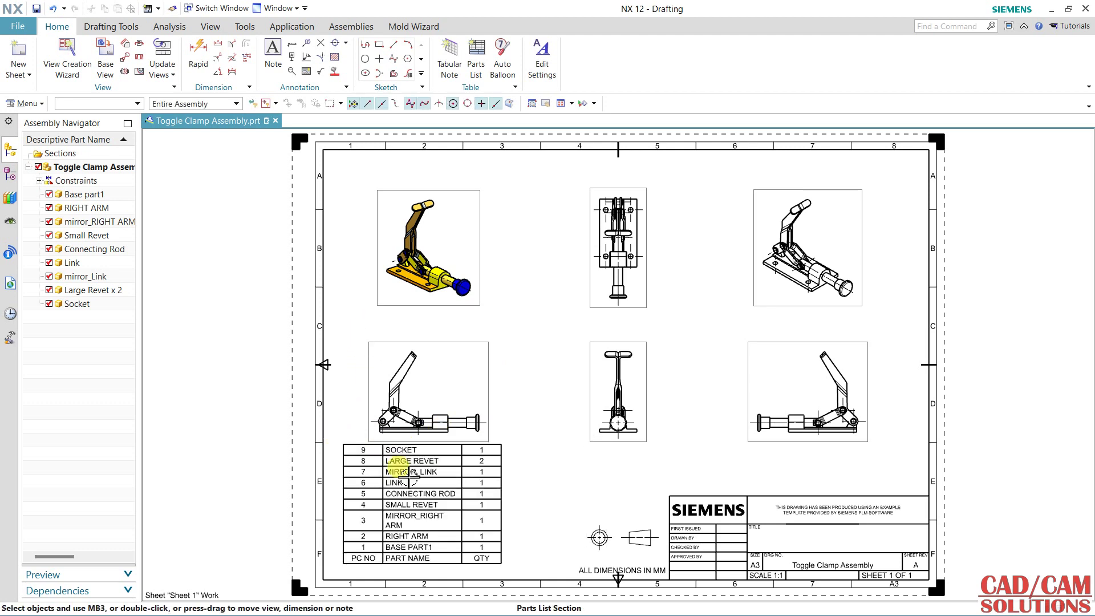
{"action": "scroll", "coordinate": [442, 453], "scroll_direction": "up", "scroll_amount": 3}
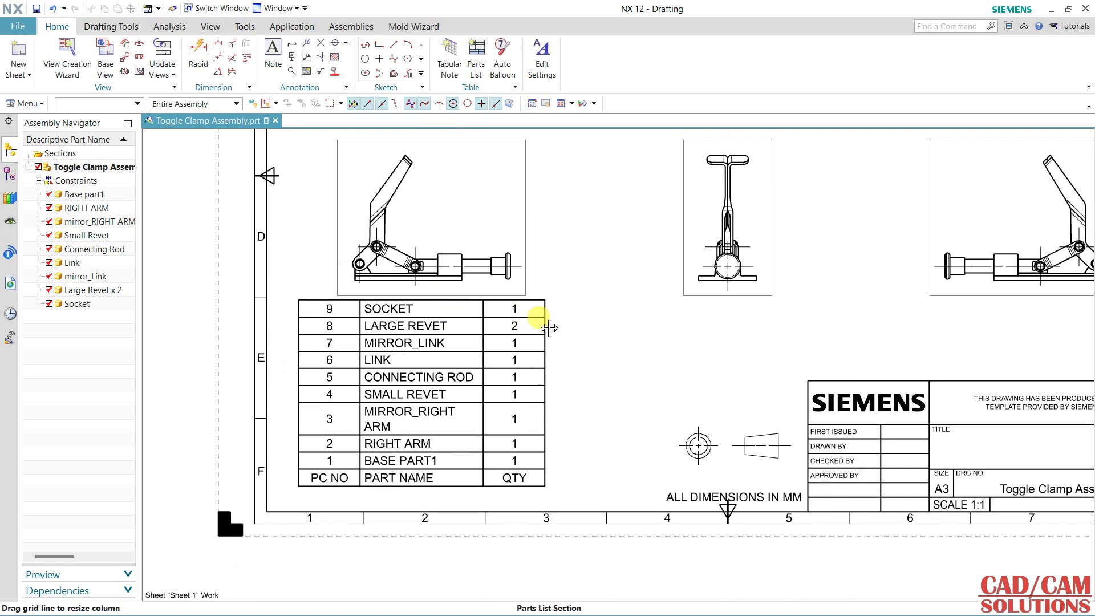
- Widen the PART NAME column and readjust the QTY column width of the parts list
{"action": "left_click_drag", "start_coordinate": [562, 330], "coordinate": [615, 326]}
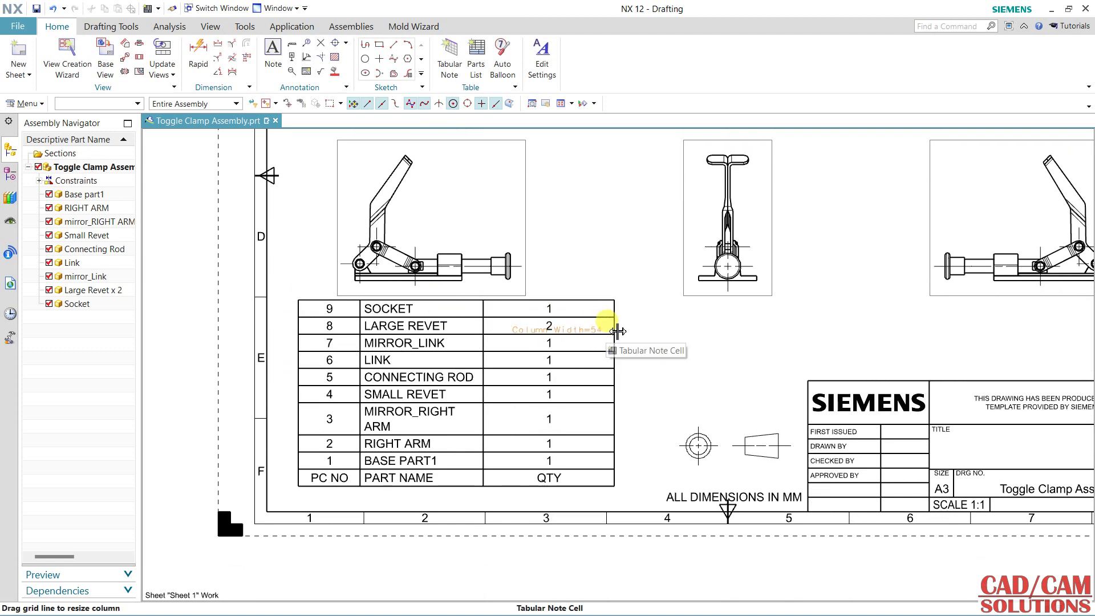
{"action": "left_click_drag", "start_coordinate": [487, 344], "coordinate": [544, 343]}
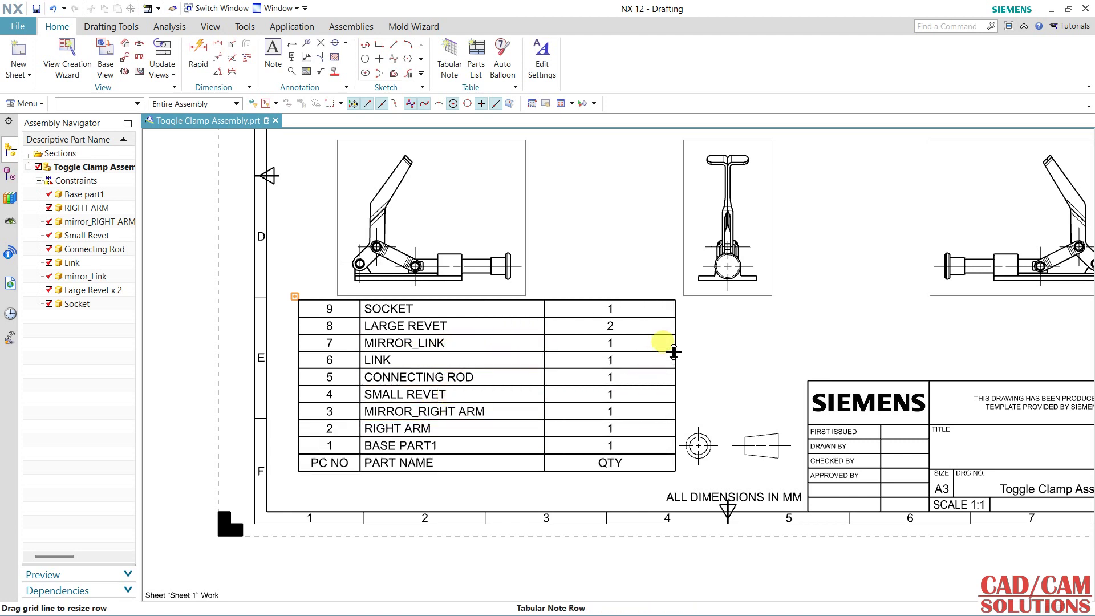
{"action": "left_click_drag", "start_coordinate": [677, 345], "coordinate": [617, 344]}
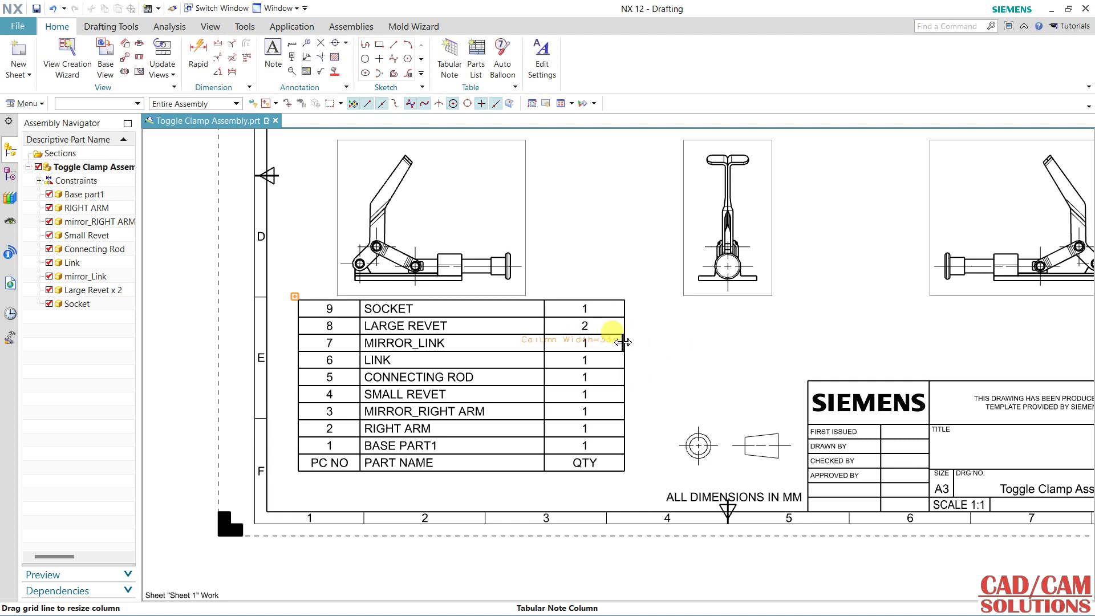
{"action": "left_click", "coordinate": [343, 463]}
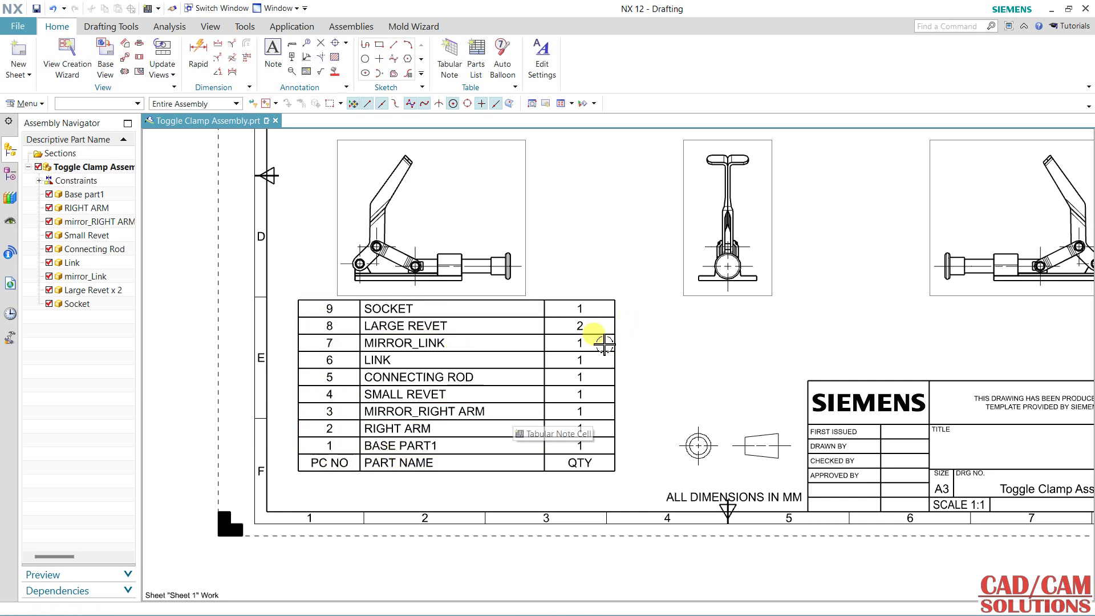
{"action": "scroll", "coordinate": [656, 345], "scroll_direction": "down", "scroll_amount": 2}
{"action": "scroll", "coordinate": [613, 387], "scroll_direction": "down", "scroll_amount": 1}
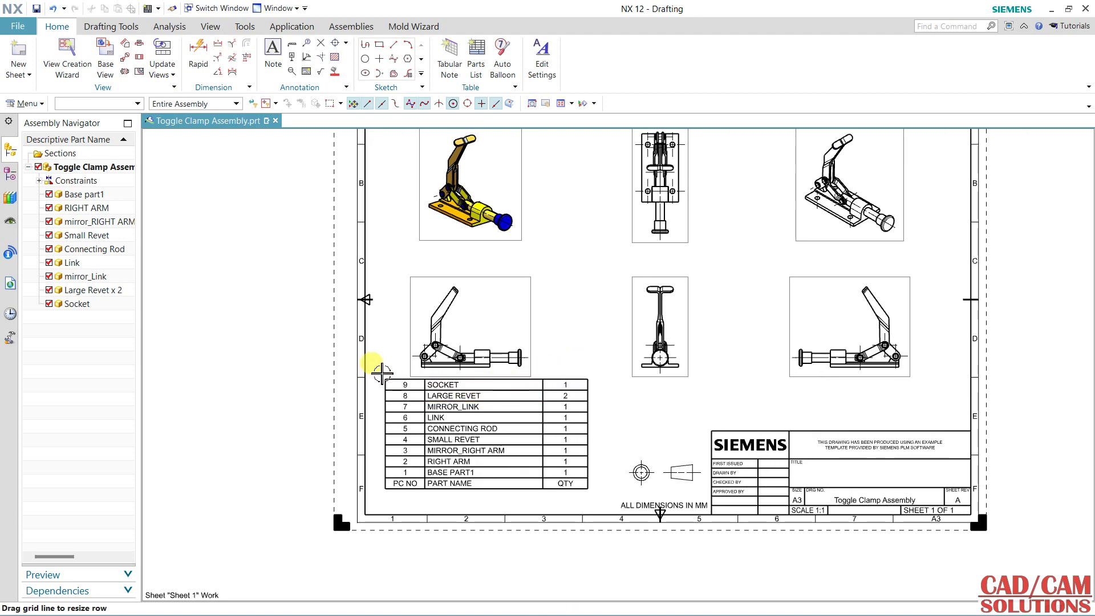
{"action": "middle_click_drag", "start_coordinate": [619, 343], "coordinate": [528, 383]}
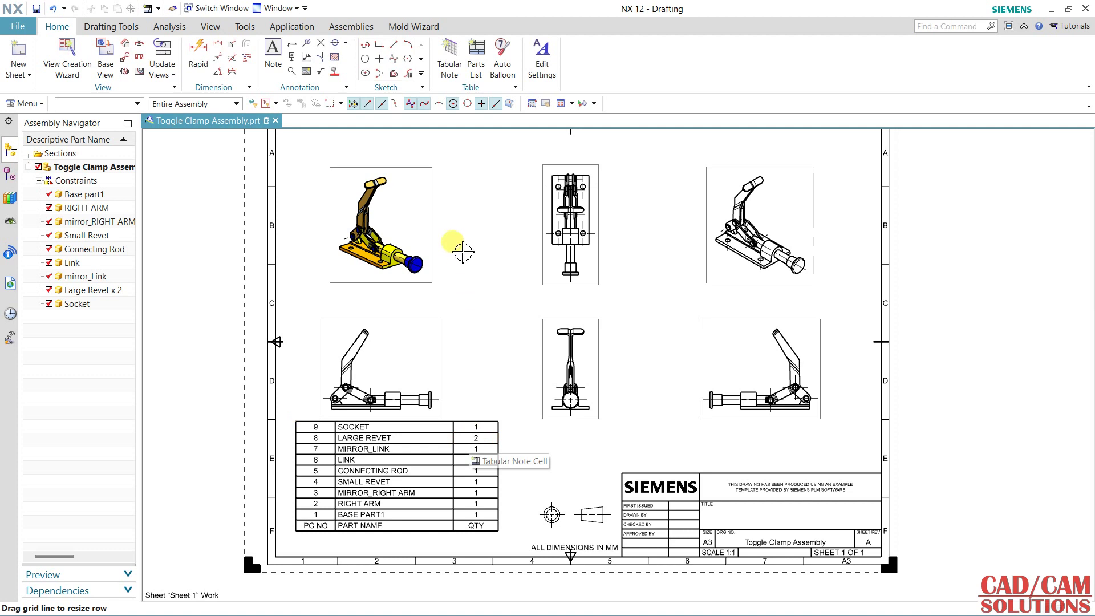
{"action": "left_click", "coordinate": [479, 70]}
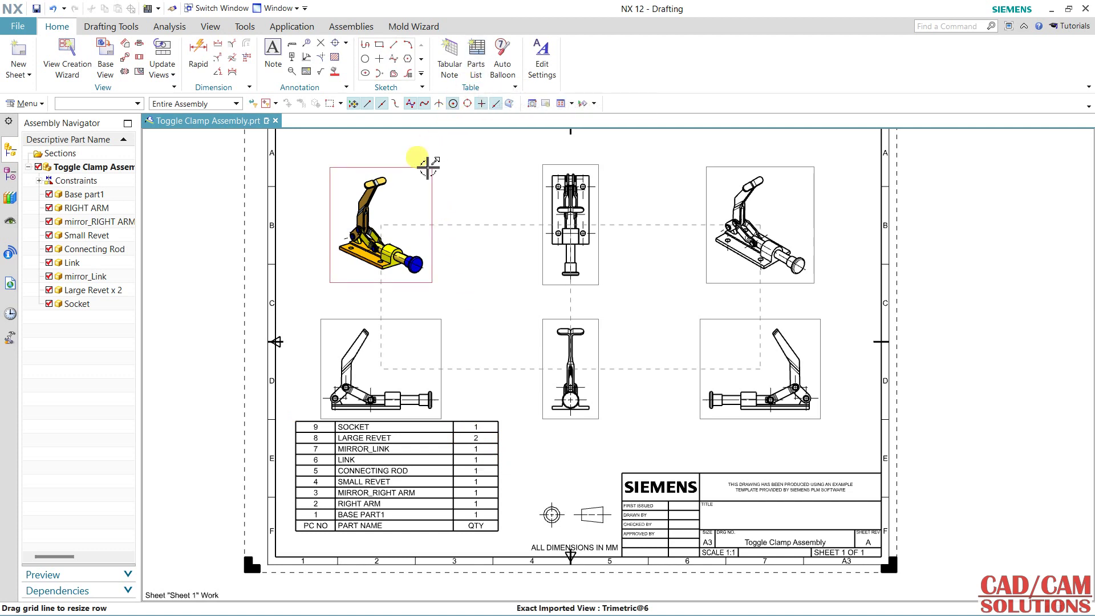
{"action": "left_click", "coordinate": [427, 167]}
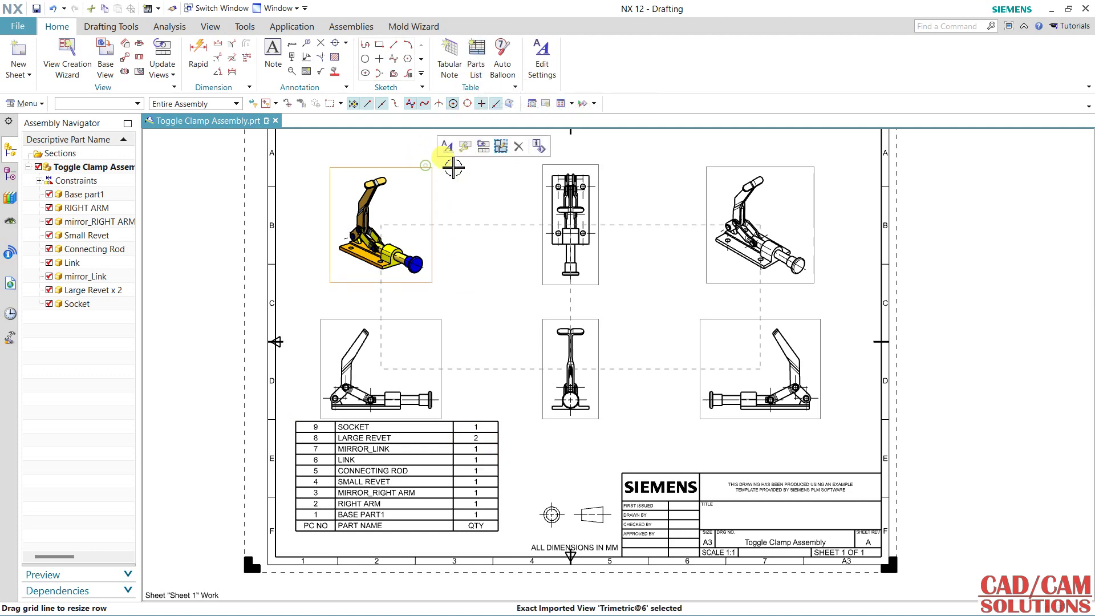
{"action": "left_click", "coordinate": [499, 64]}
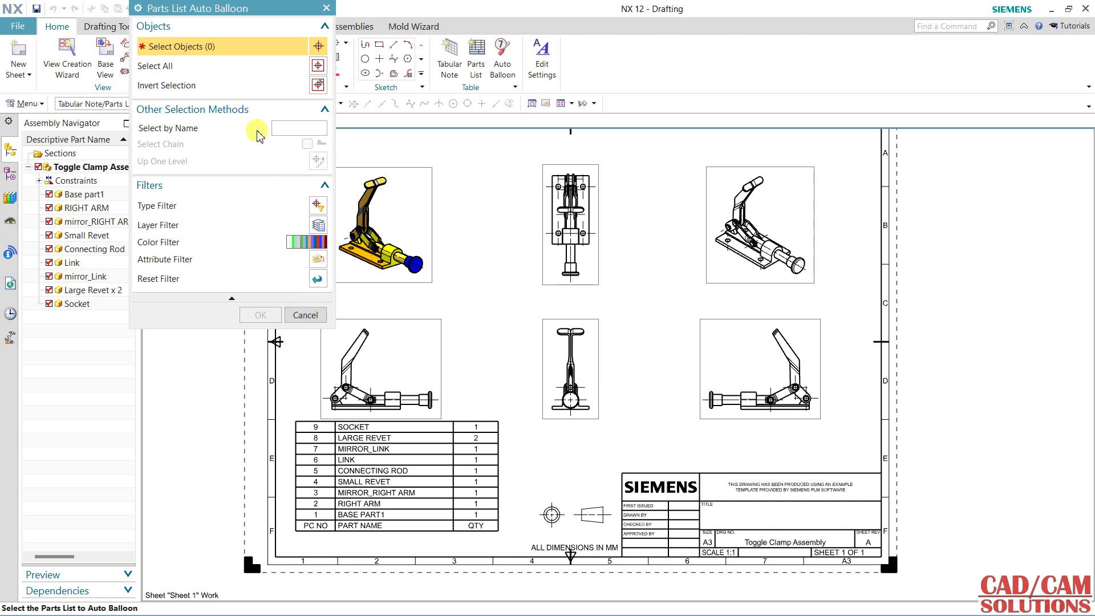
{"action": "left_click", "coordinate": [318, 66]}
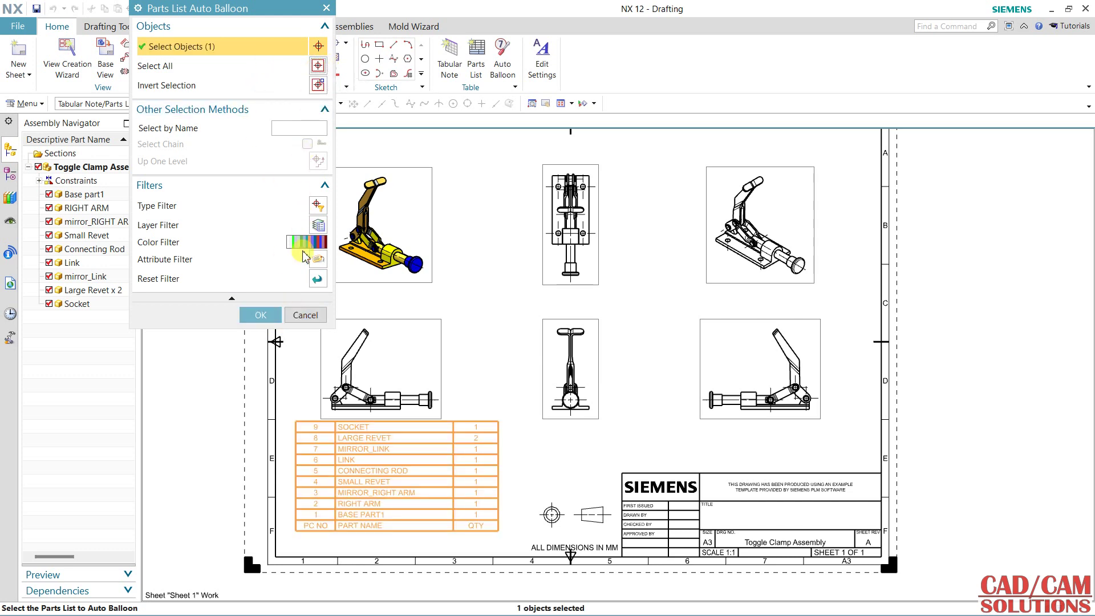
{"action": "left_click", "coordinate": [258, 314]}
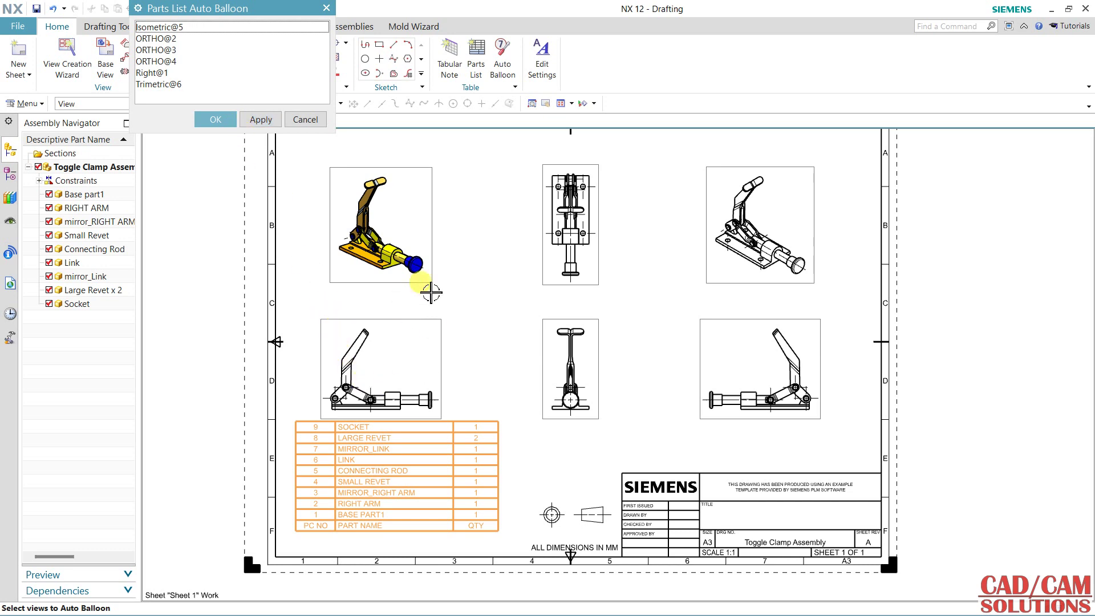
{"action": "left_click", "coordinate": [153, 84]}
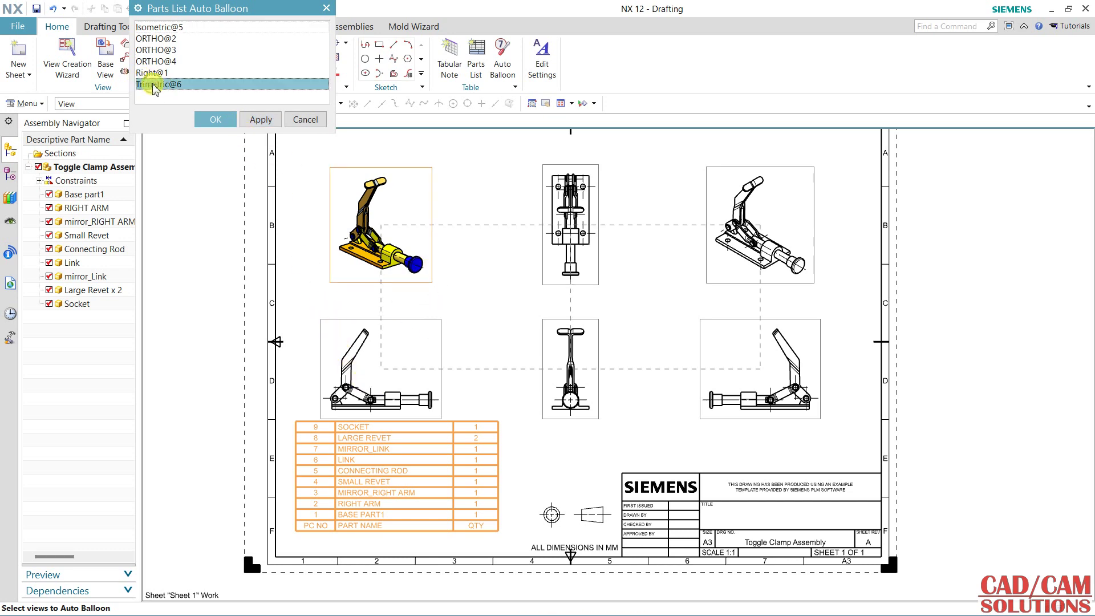
{"action": "left_click", "coordinate": [213, 121]}
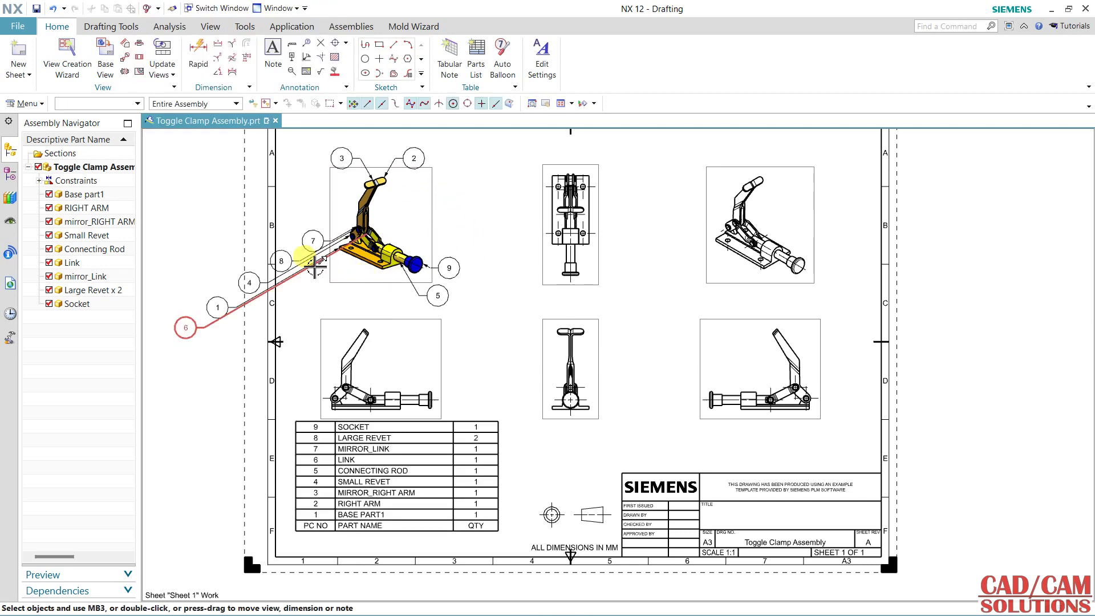
{"action": "scroll", "coordinate": [308, 254], "scroll_direction": "up", "scroll_amount": 2}
{"action": "left_click_drag", "start_coordinate": [305, 178], "coordinate": [303, 177]}
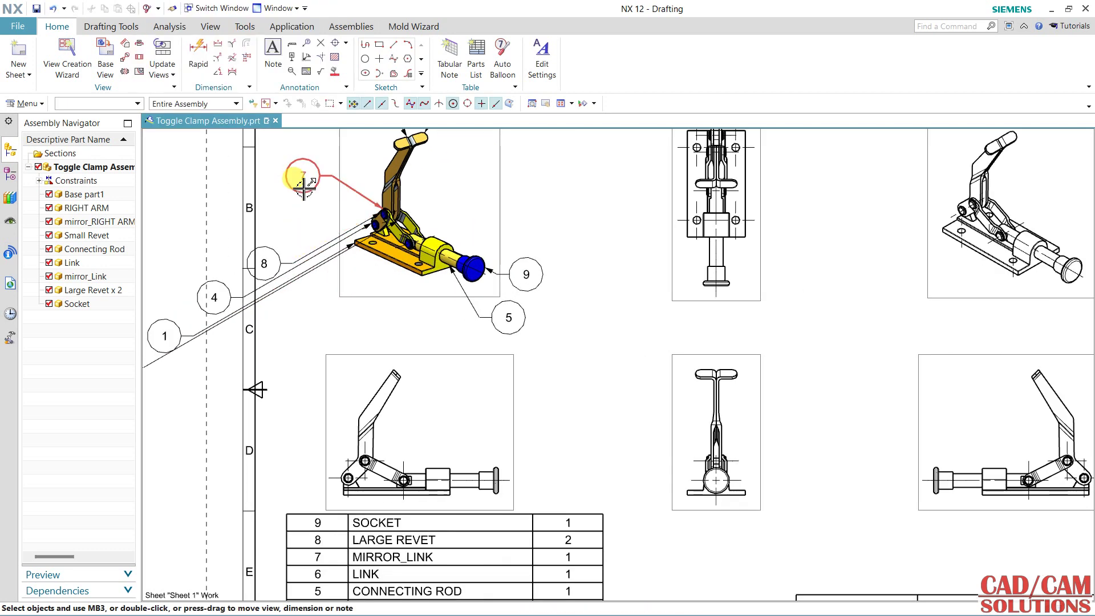
{"action": "left_click_drag", "start_coordinate": [264, 263], "coordinate": [279, 228]}
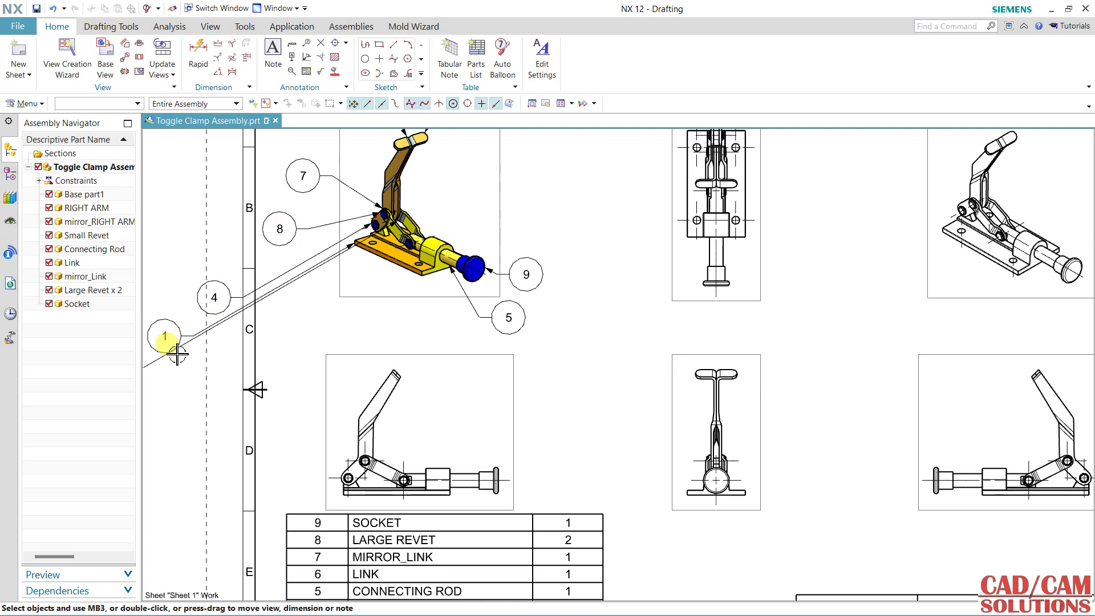
{"action": "left_click_drag", "start_coordinate": [160, 353], "coordinate": [315, 341]}
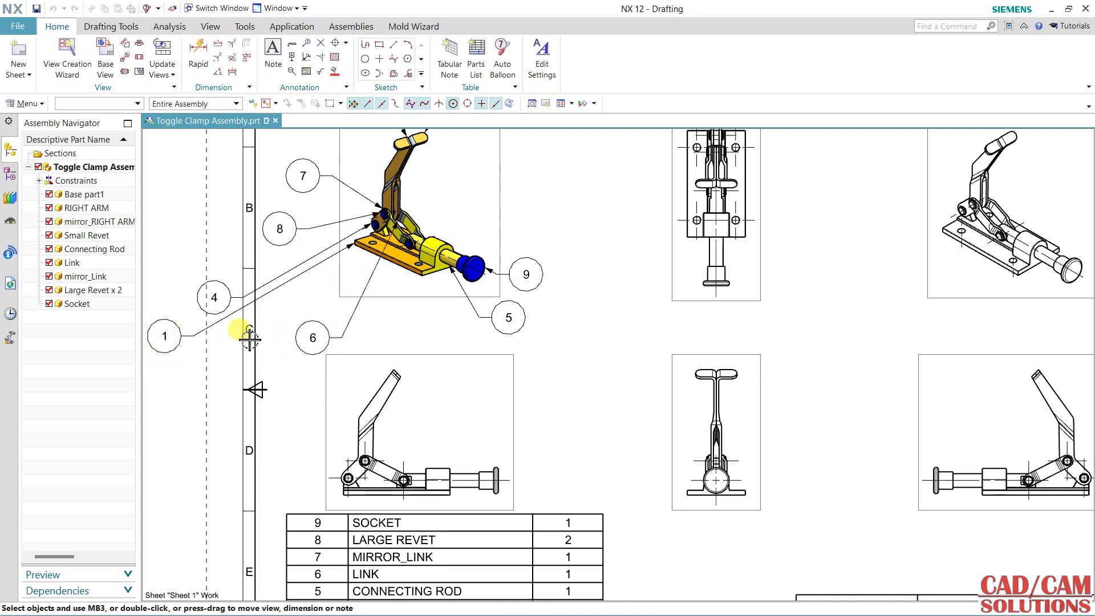
{"action": "left_click_drag", "start_coordinate": [166, 336], "coordinate": [304, 296]}
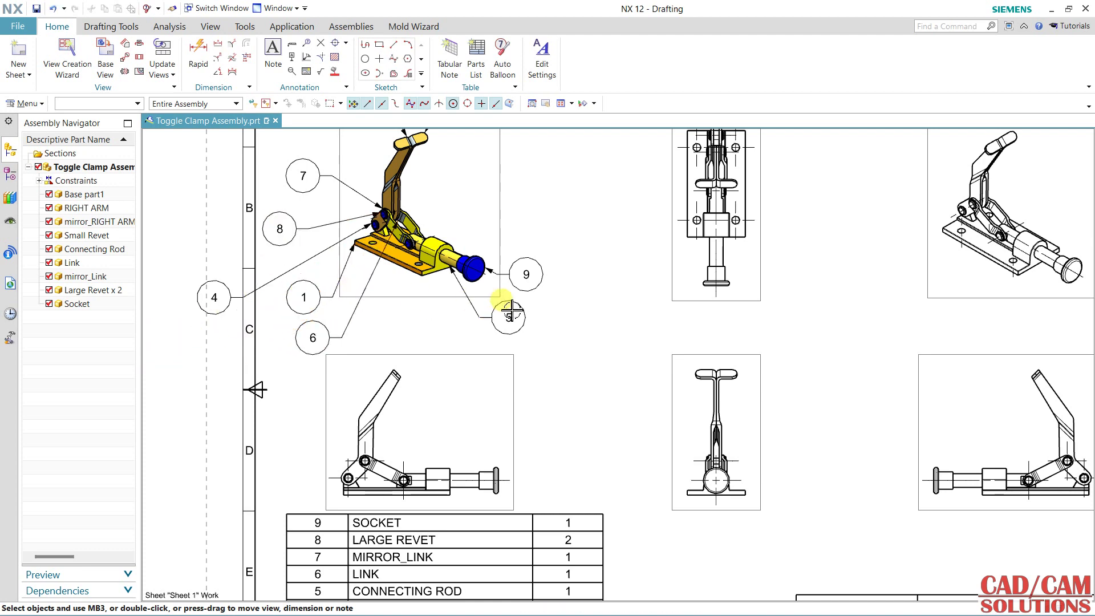
{"action": "scroll", "coordinate": [560, 296], "scroll_direction": "down", "scroll_amount": 1}
{"action": "scroll", "coordinate": [563, 297], "scroll_direction": "down", "scroll_amount": 1}
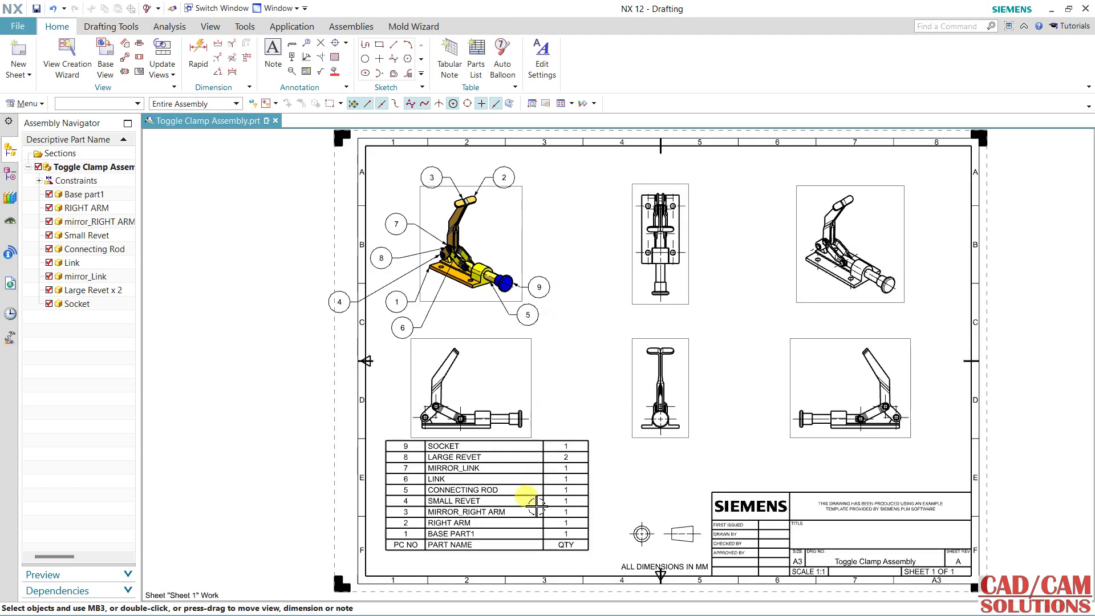
{"action": "left_click", "coordinate": [58, 17]}
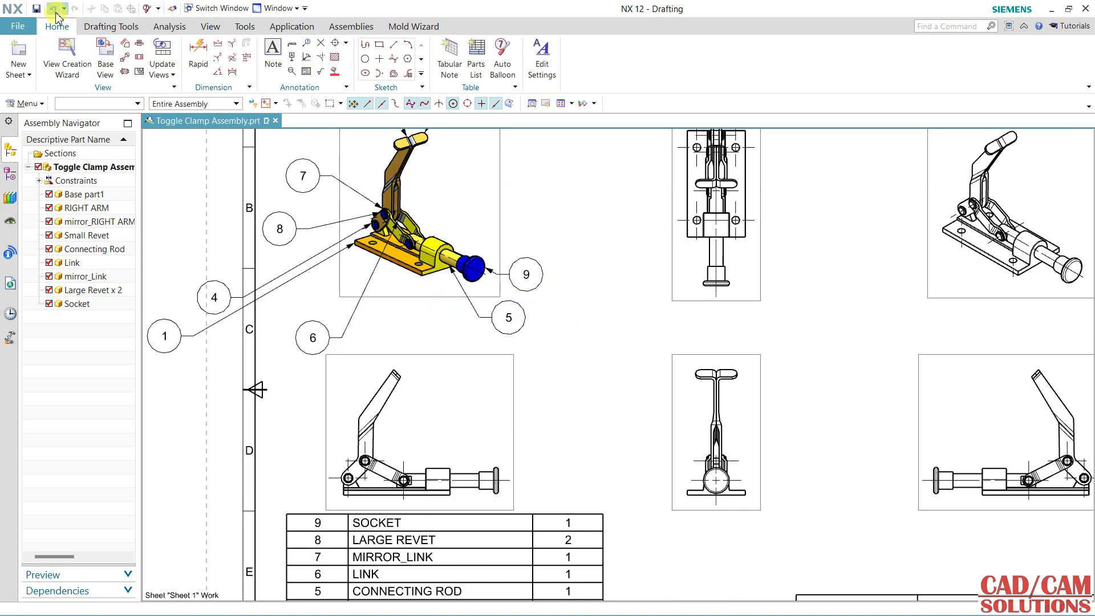
{"action": "left_click", "coordinate": [57, 13]}
{"action": "left_click", "coordinate": [55, 13]}
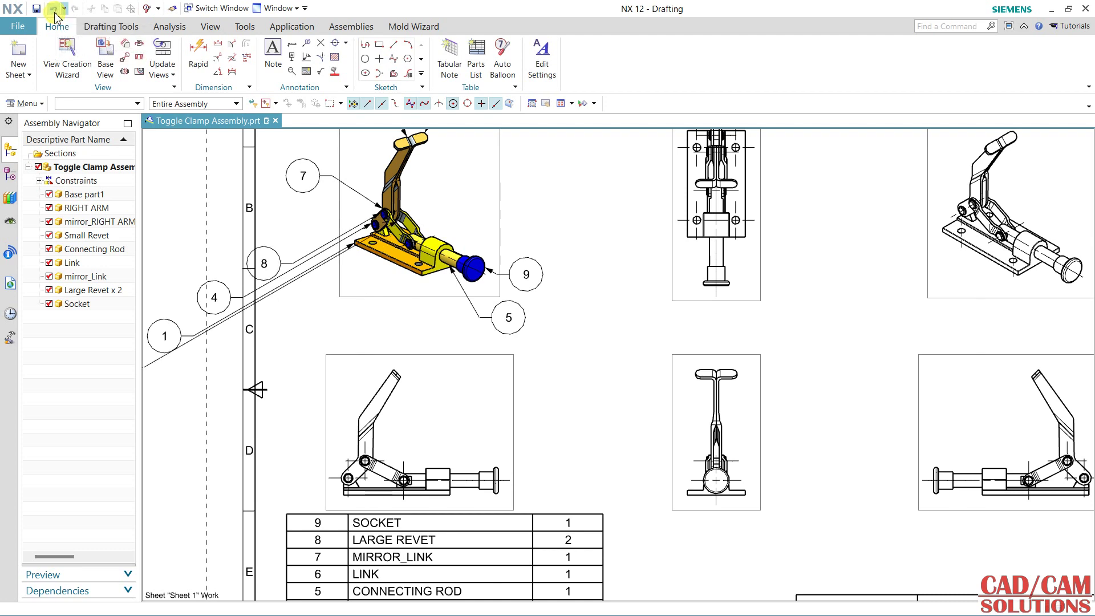
{"action": "left_click", "coordinate": [54, 14]}
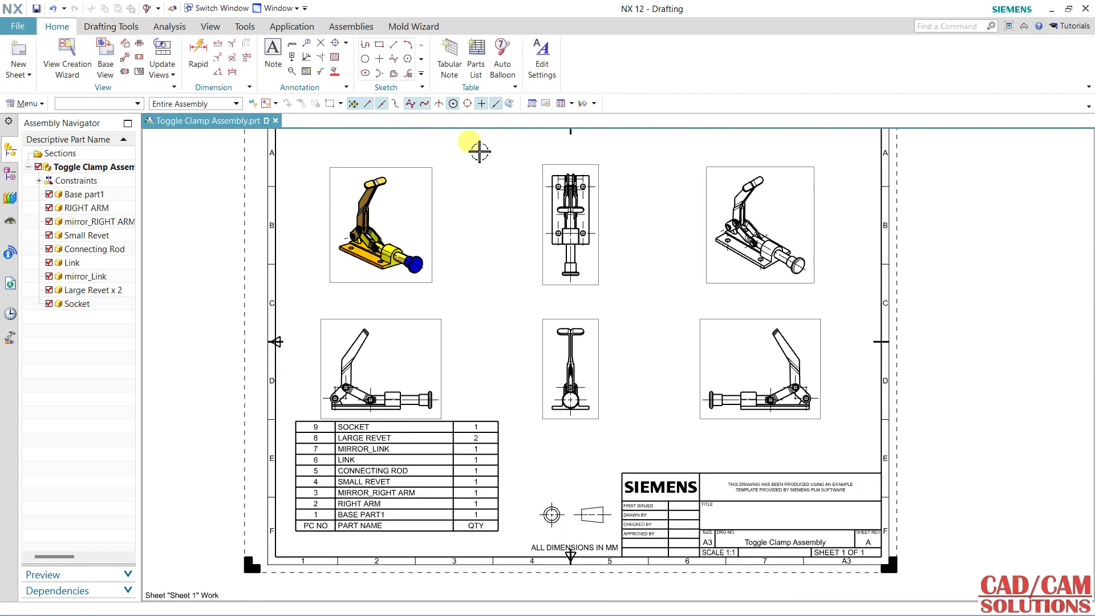
- Auto-balloon the parts list onto the Isometric@5 view and move balloon 6 to its lower left
{"action": "left_click", "coordinate": [503, 54]}
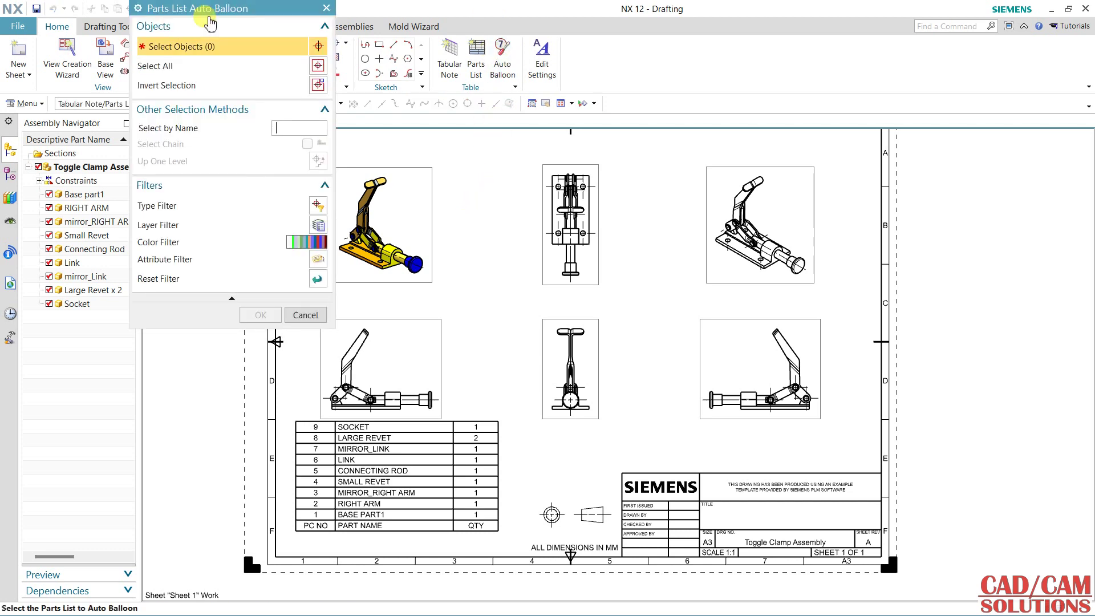
{"action": "left_click", "coordinate": [319, 494]}
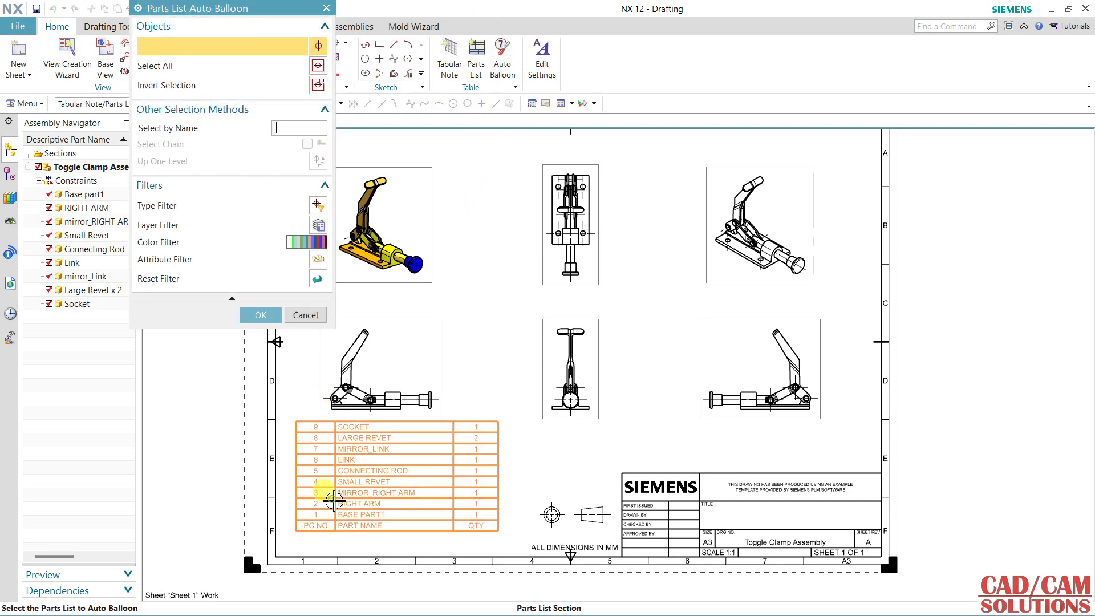
{"action": "left_click", "coordinate": [260, 316]}
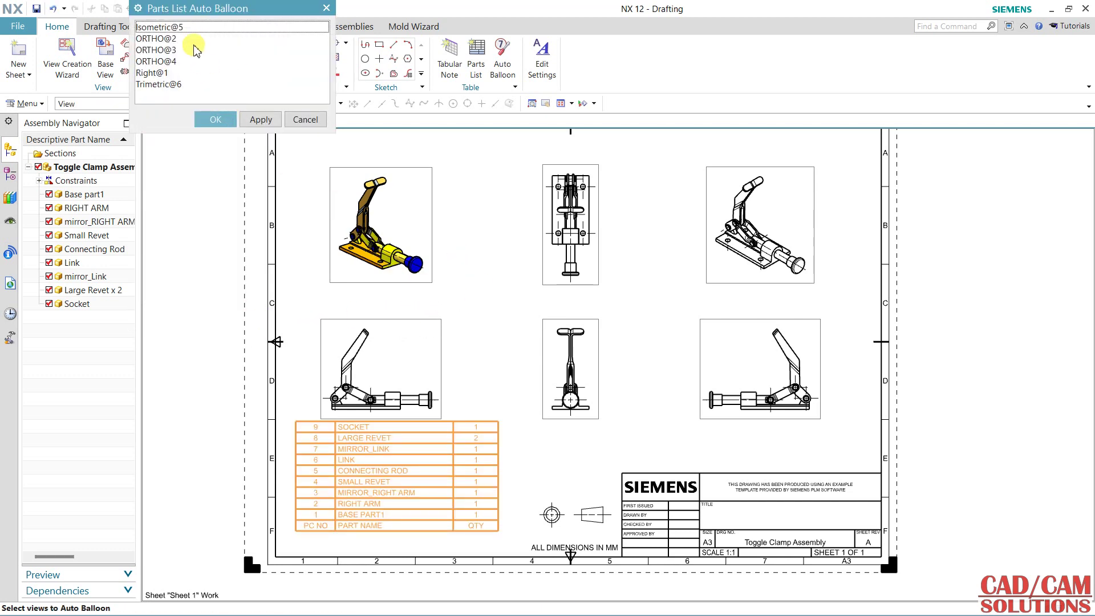
{"action": "left_click", "coordinate": [182, 28]}
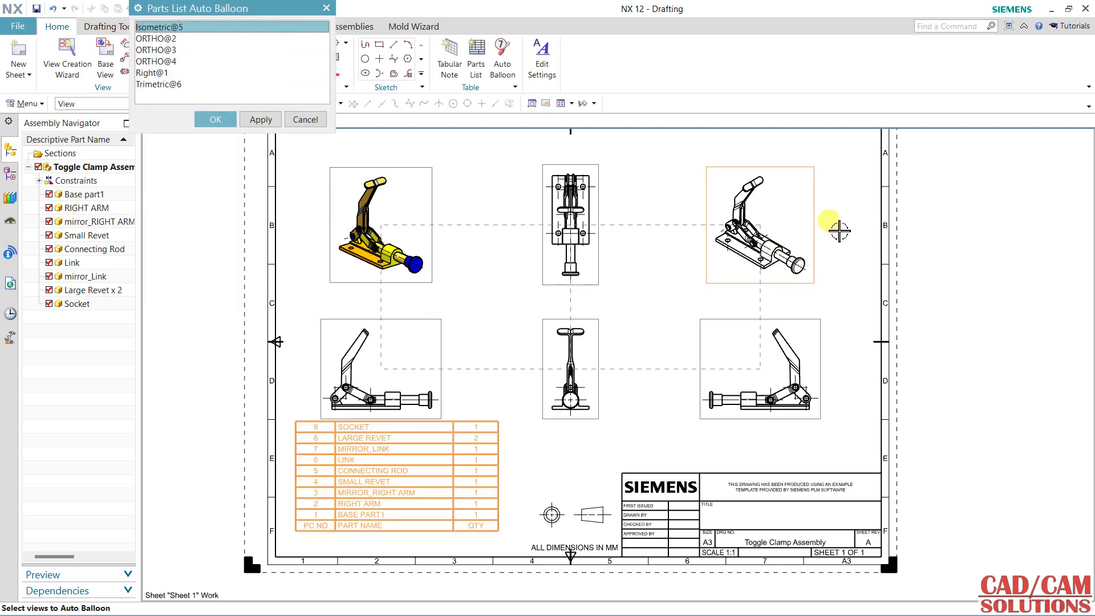
{"action": "left_click", "coordinate": [222, 125]}
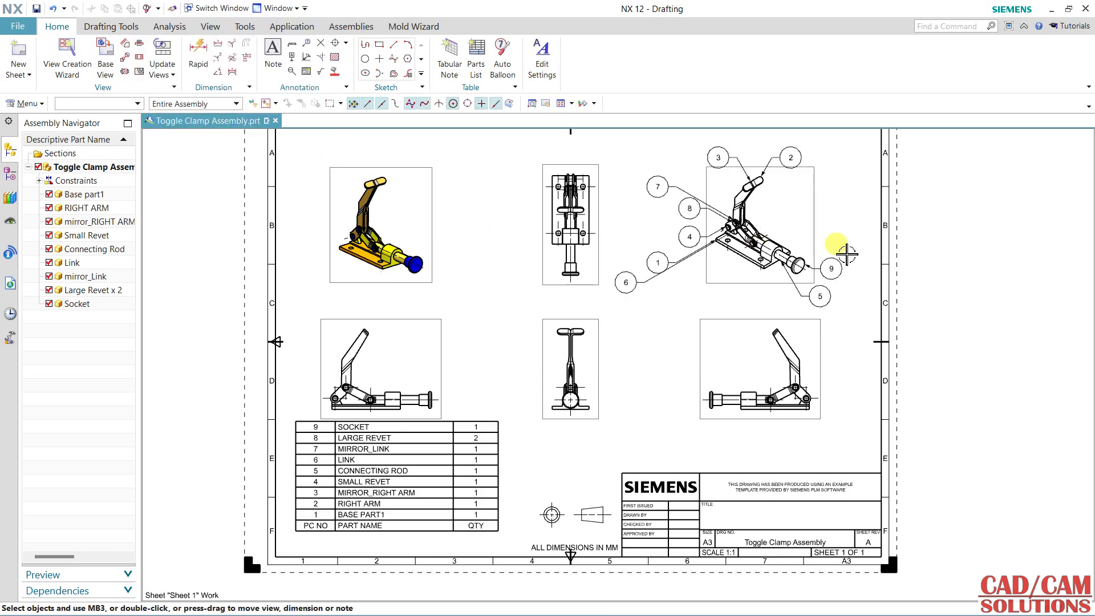
{"action": "mouse_move", "coordinate": [836, 250]}
{"action": "left_mouse_down"}
{"action": "mouse_move", "coordinate": [636, 285]}
{"action": "mouse_move", "coordinate": [694, 299]}
{"action": "mouse_move", "coordinate": [672, 269]}
{"action": "left_mouse_up"}
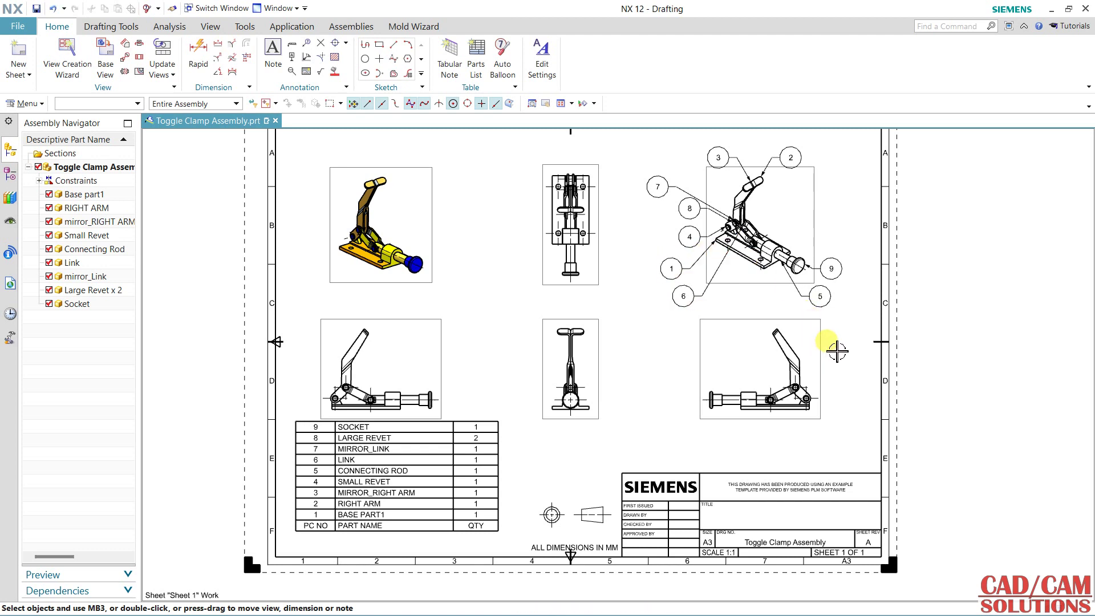
- Place a blank 5-column, 5-row tabular note just above the title block
{"action": "left_click", "coordinate": [457, 65]}
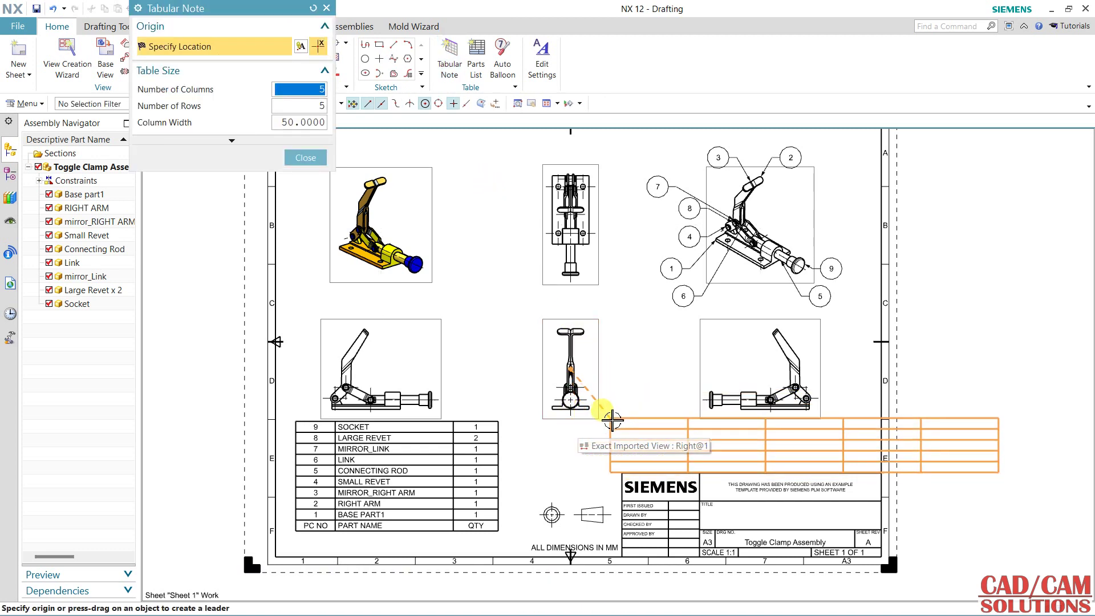
{"action": "scroll", "coordinate": [610, 421], "scroll_direction": "up", "scroll_amount": 1}
{"action": "scroll", "coordinate": [612, 420], "scroll_direction": "up", "scroll_amount": 2}
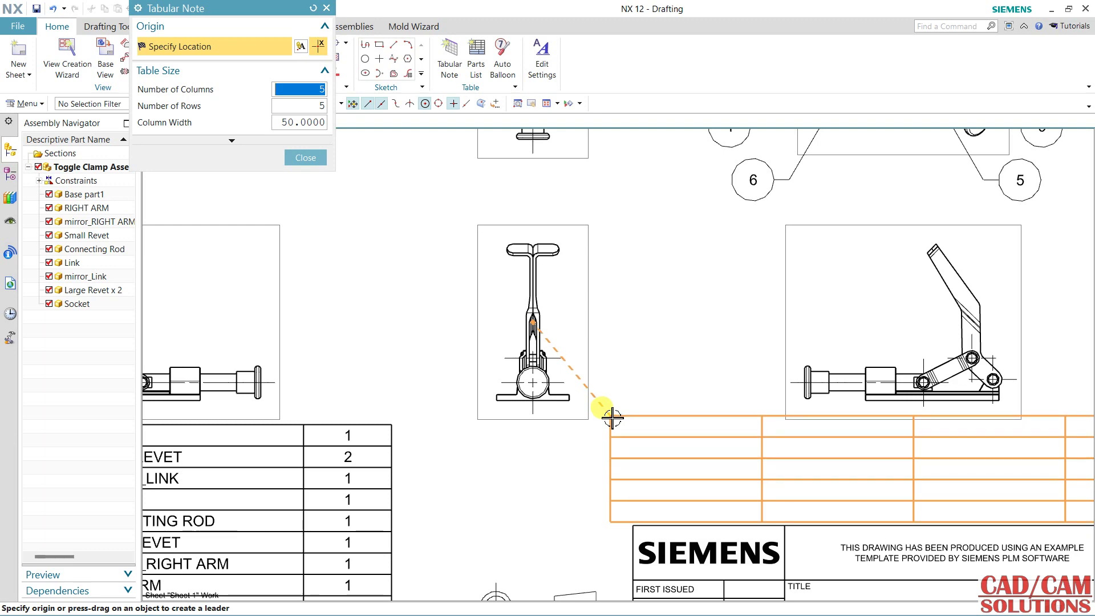
{"action": "left_click", "coordinate": [614, 415]}
{"action": "scroll", "coordinate": [619, 351], "scroll_direction": "down", "scroll_amount": 1}
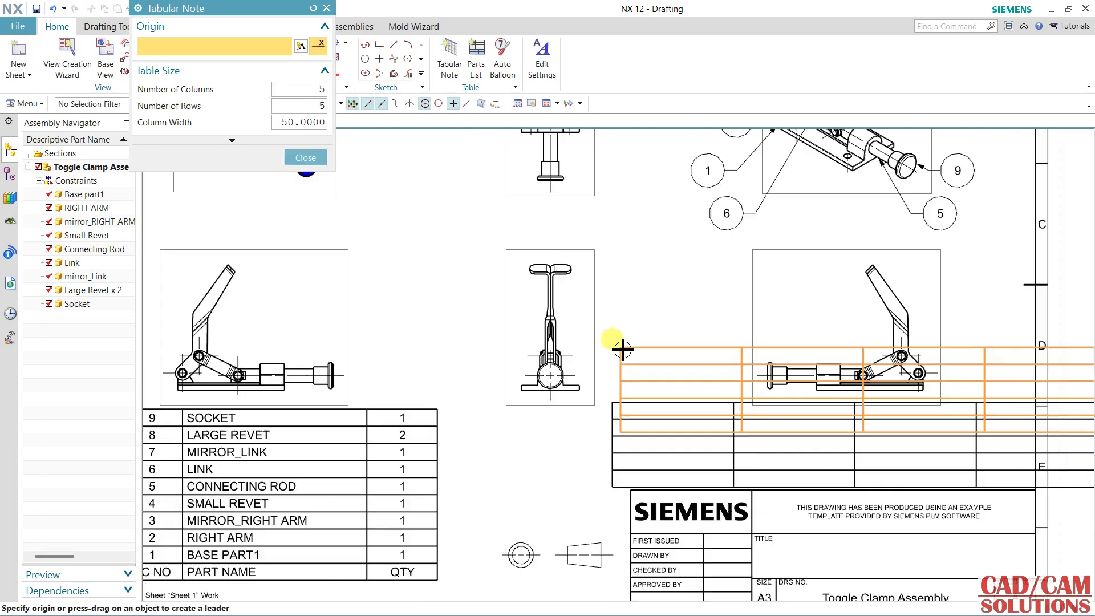
{"action": "scroll", "coordinate": [571, 297], "scroll_direction": "down", "scroll_amount": 1}
{"action": "scroll", "coordinate": [399, 240], "scroll_direction": "down", "scroll_amount": 1}
{"action": "left_click", "coordinate": [301, 84]}
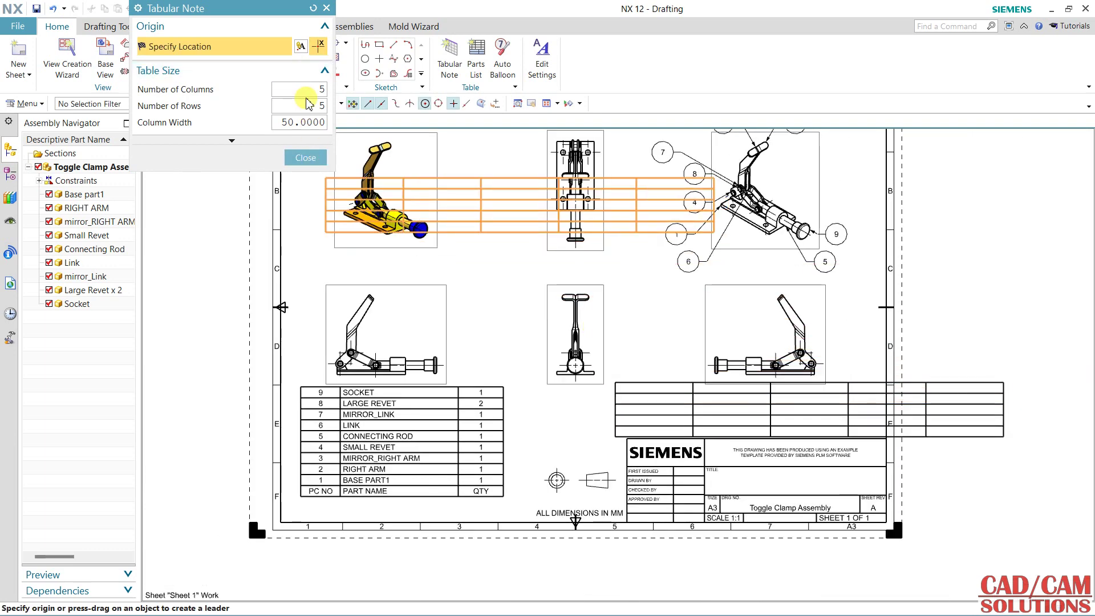
{"action": "left_click", "coordinate": [306, 158]}
{"action": "scroll", "coordinate": [621, 347], "scroll_direction": "up", "scroll_amount": 3}
- Narrow the table's first and third columns and pull its right edge inside the border
{"action": "mouse_move", "coordinate": [882, 408]}
{"action": "middle_mouse_down"}
{"action": "mouse_move", "coordinate": [387, 274]}
{"action": "mouse_move", "coordinate": [799, 208]}
{"action": "mouse_move", "coordinate": [714, 190]}
{"action": "middle_mouse_up"}
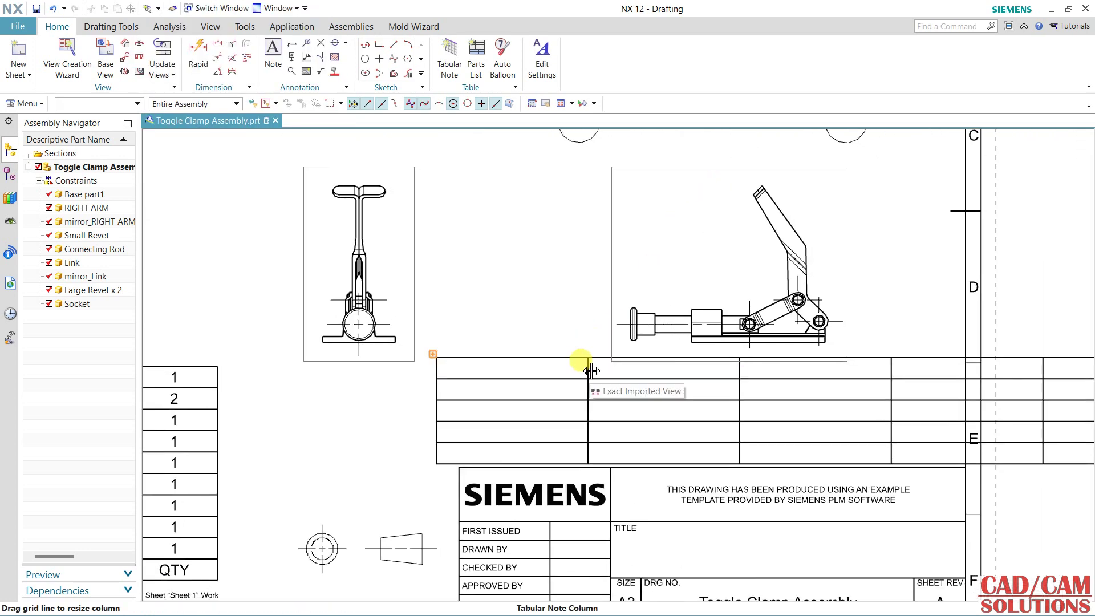
{"action": "left_click_drag", "start_coordinate": [589, 368], "coordinate": [473, 376]}
{"action": "left_click_drag", "start_coordinate": [778, 370], "coordinate": [671, 375]}
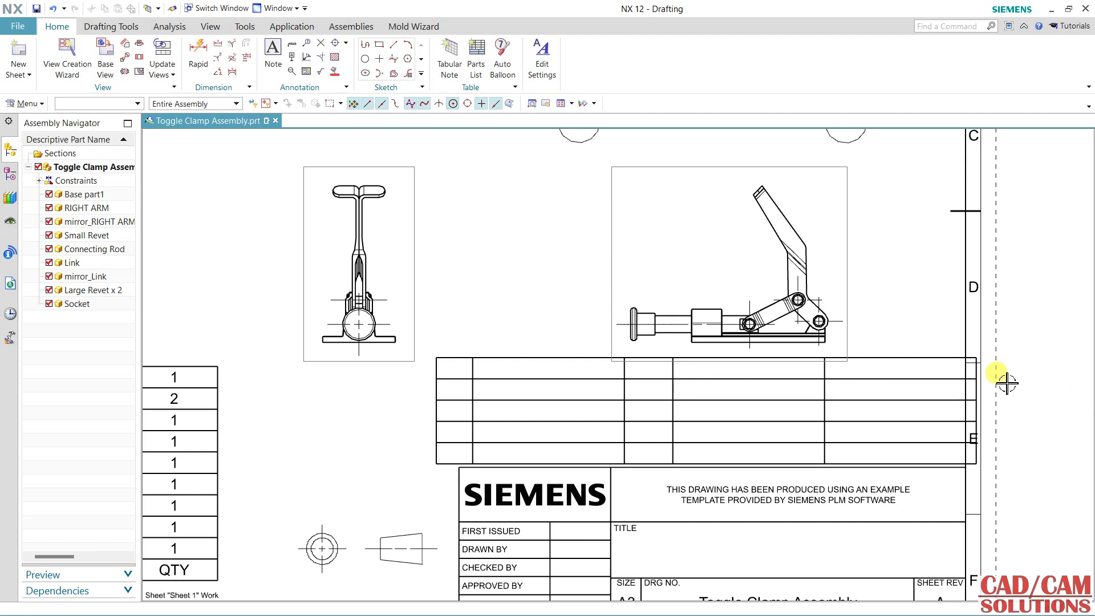
{"action": "left_click_drag", "start_coordinate": [976, 373], "coordinate": [959, 378]}
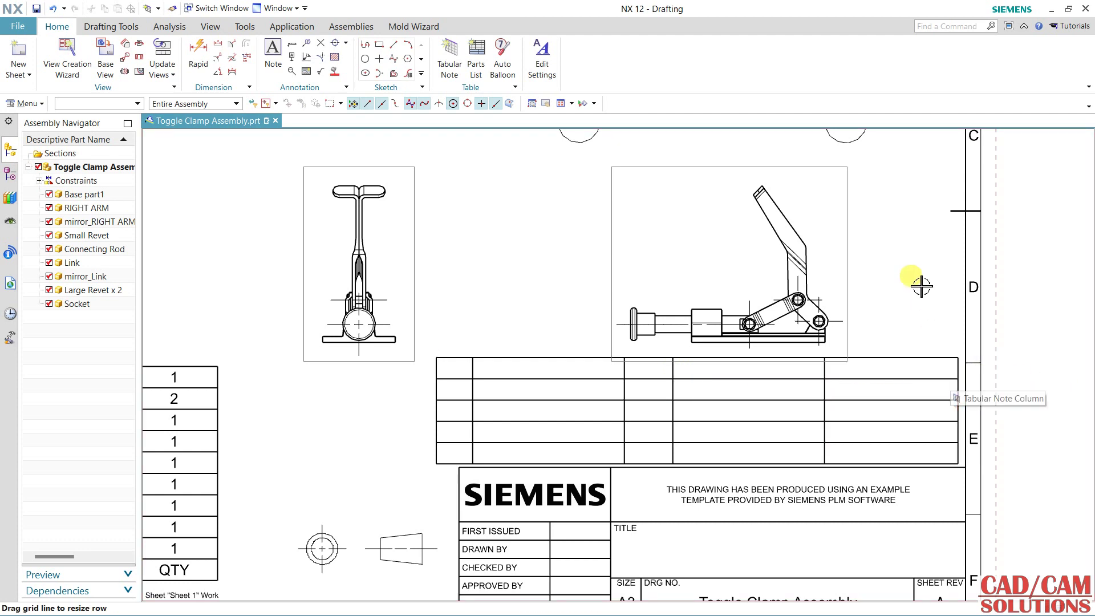
- Select the table's second row and dismiss its context menu without changes
{"action": "left_click", "coordinate": [444, 393]}
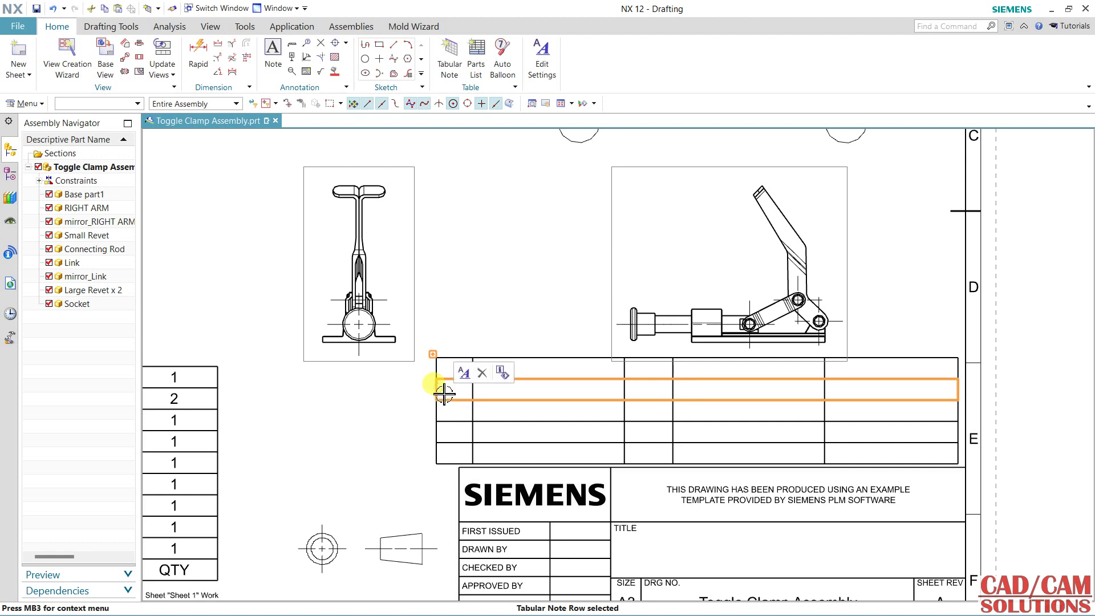
{"action": "right_click", "coordinate": [444, 392]}
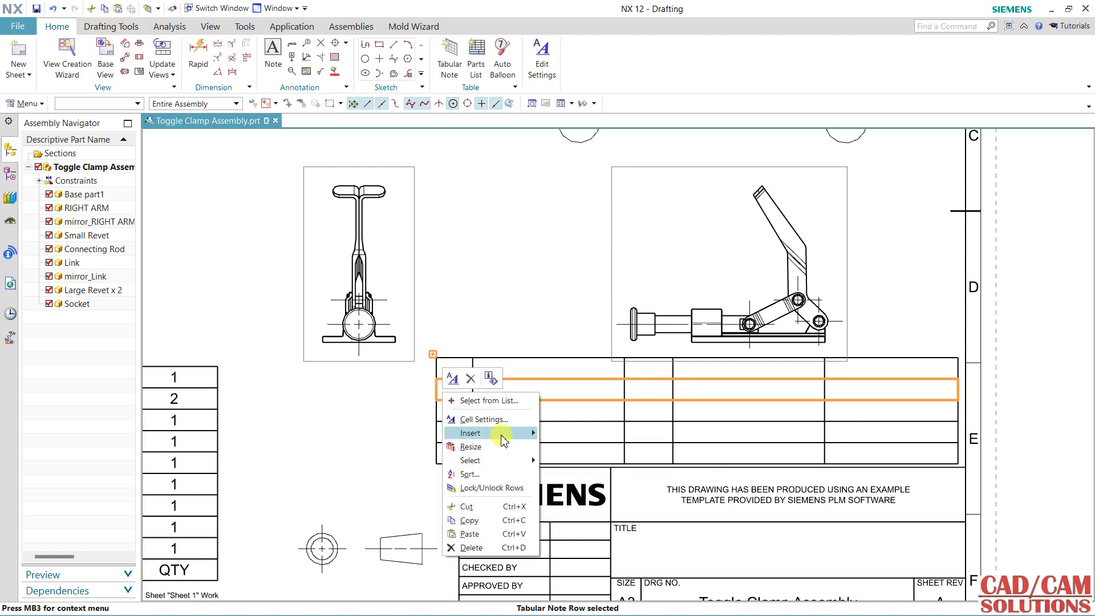
{"action": "mouse_move", "coordinate": [471, 433]}
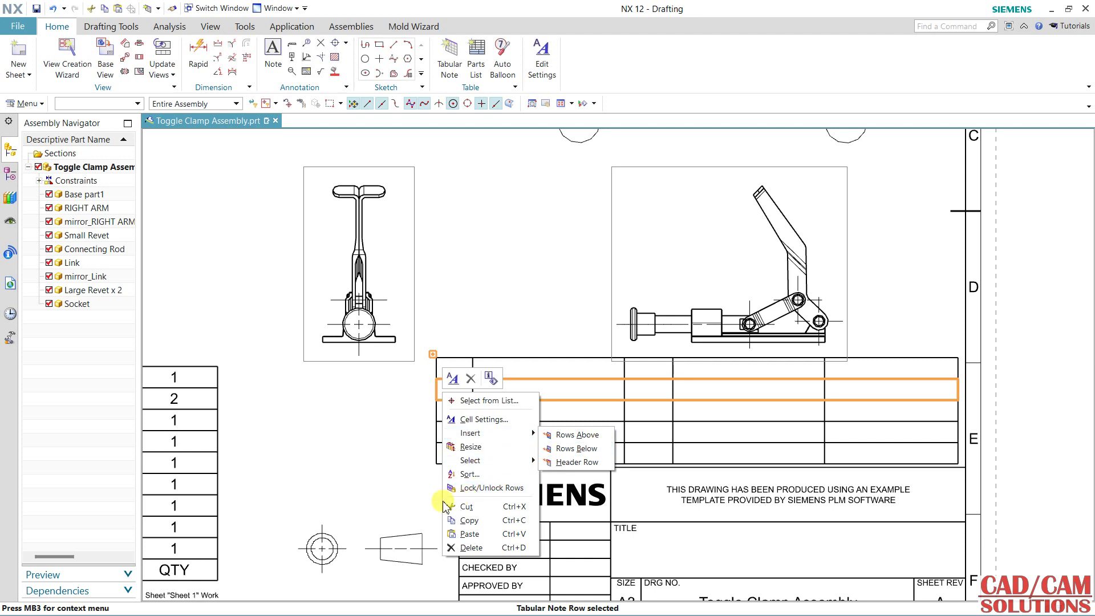
{"action": "left_click", "coordinate": [390, 448]}
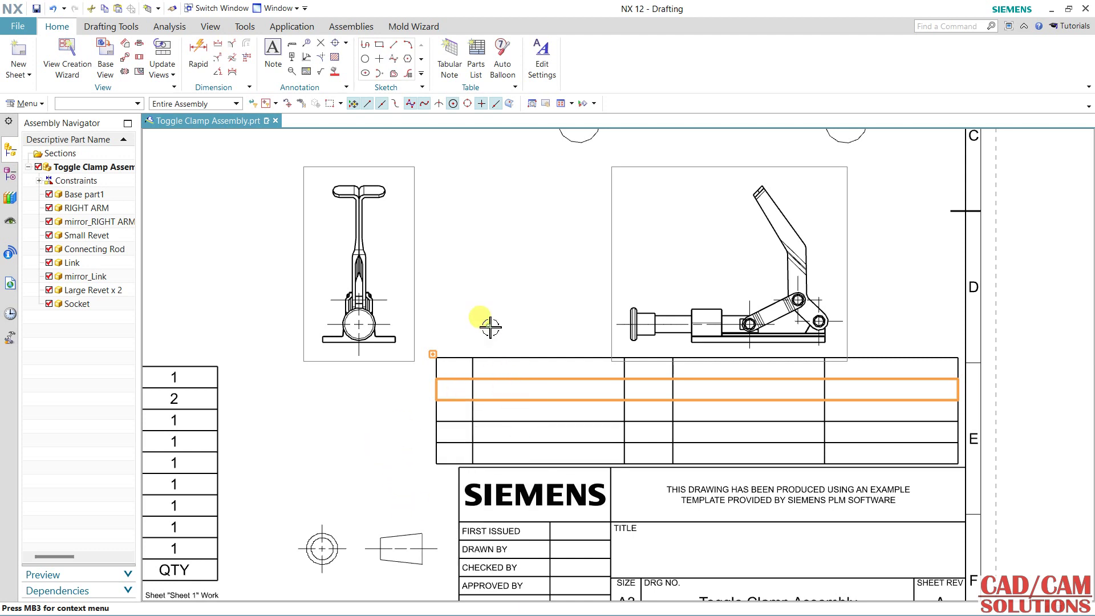
- Enter PART NAME as the new table's header and nudge the table slightly left and down
{"action": "scroll", "coordinate": [490, 328], "scroll_direction": "down", "scroll_amount": 1}
{"action": "scroll", "coordinate": [500, 318], "scroll_direction": "down", "scroll_amount": 1}
{"action": "middle_click_drag", "start_coordinate": [501, 318], "coordinate": [518, 329], "text": "shift"}
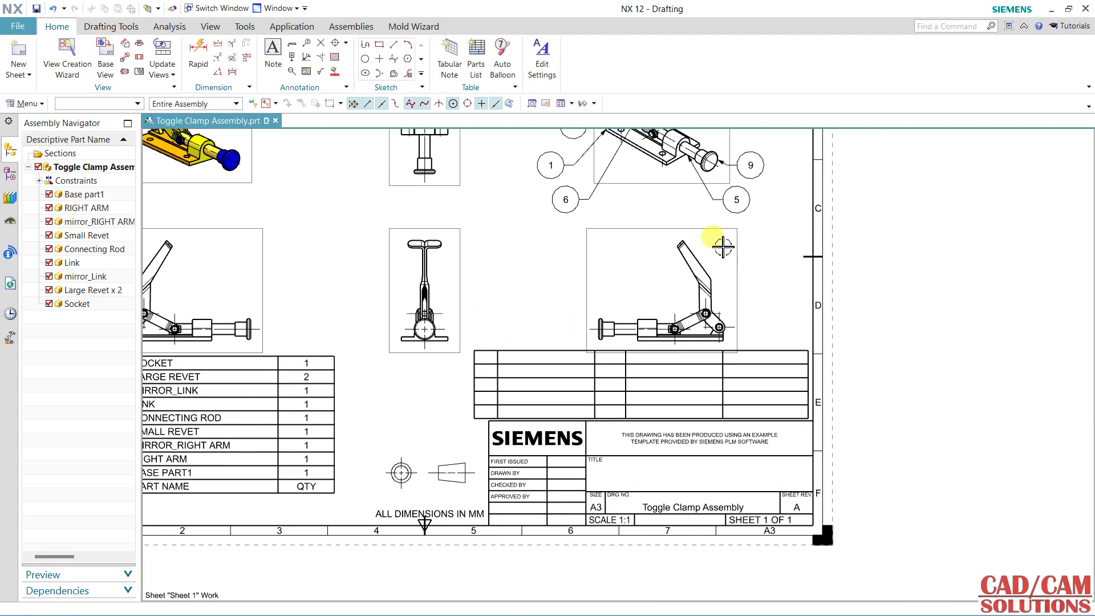
{"action": "left_click_drag", "start_coordinate": [664, 227], "coordinate": [668, 216]}
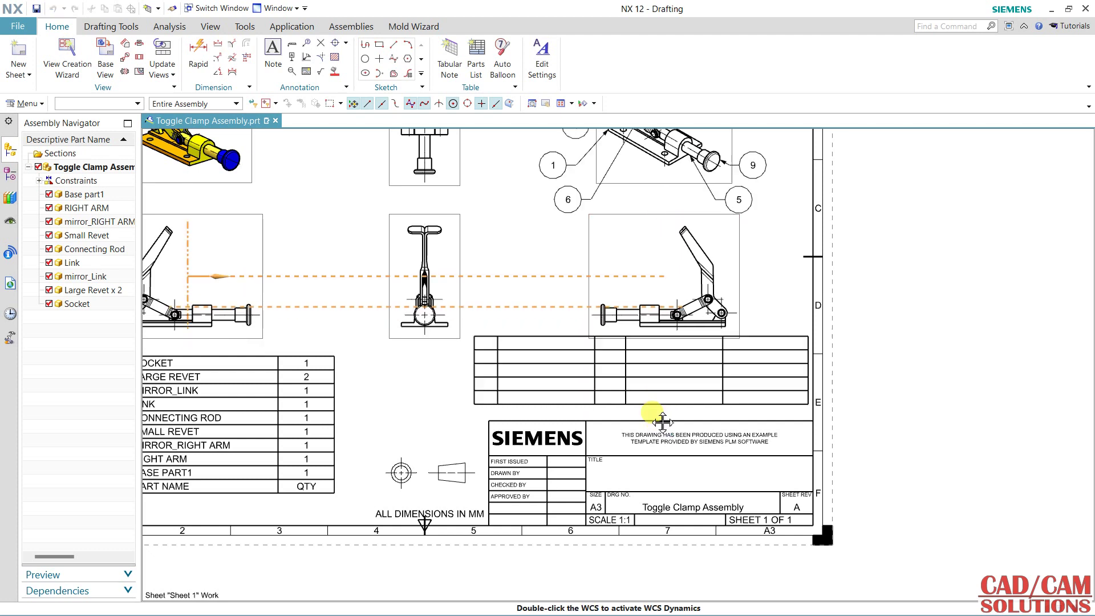
{"action": "double_click", "coordinate": [551, 350]}
{"action": "type", "text": "PART NAME"}
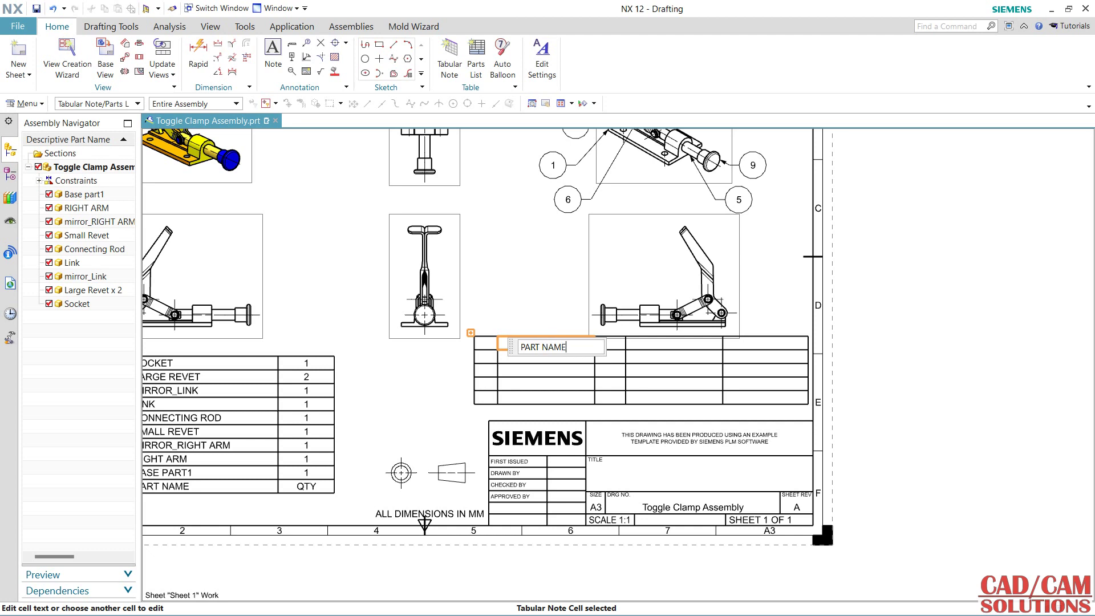
{"action": "left_click", "coordinate": [558, 331]}
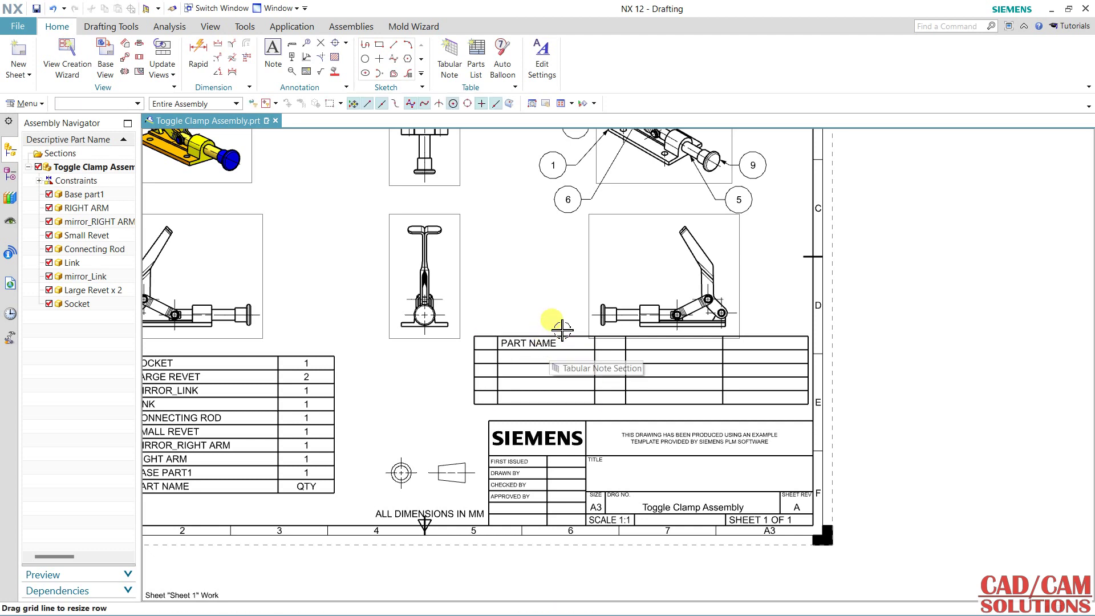
{"action": "left_click", "coordinate": [985, 348]}
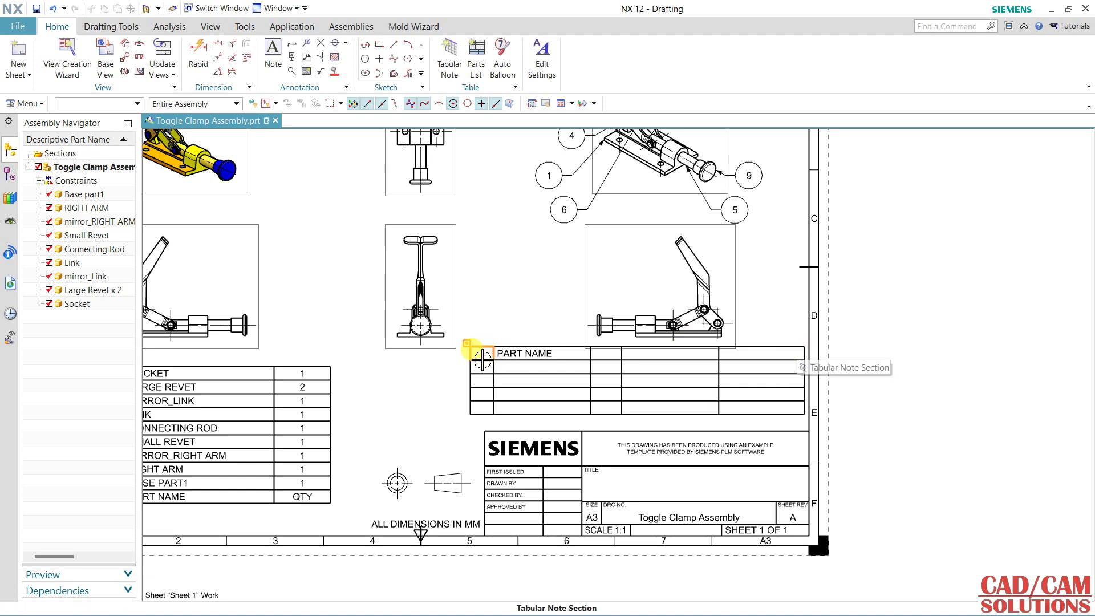
{"action": "left_click_drag", "start_coordinate": [468, 346], "coordinate": [462, 352]}
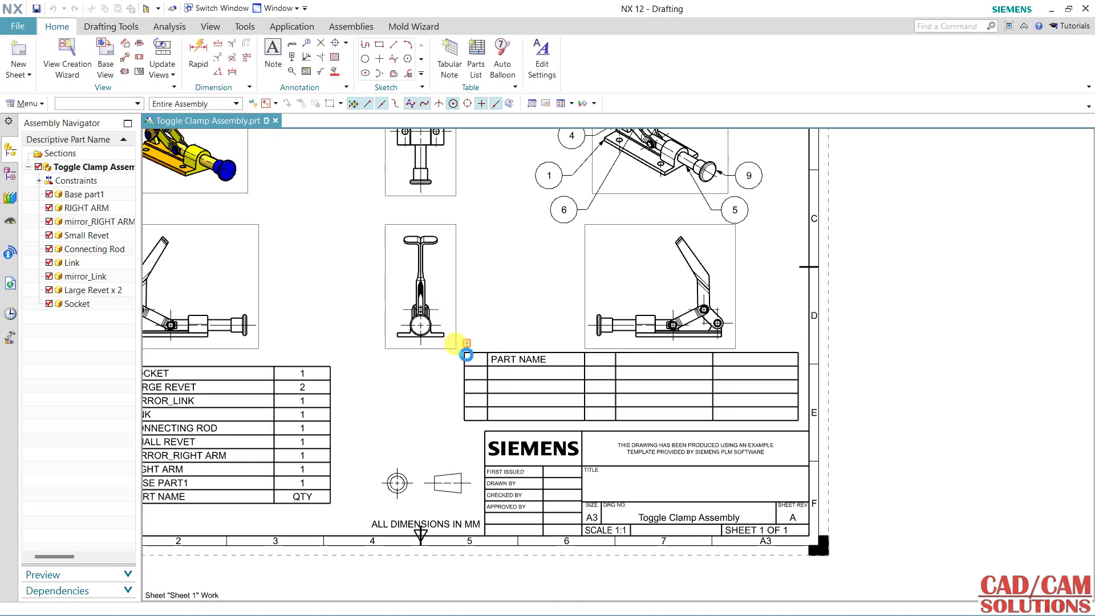
{"action": "scroll", "coordinate": [854, 342], "scroll_direction": "down", "scroll_amount": 3}
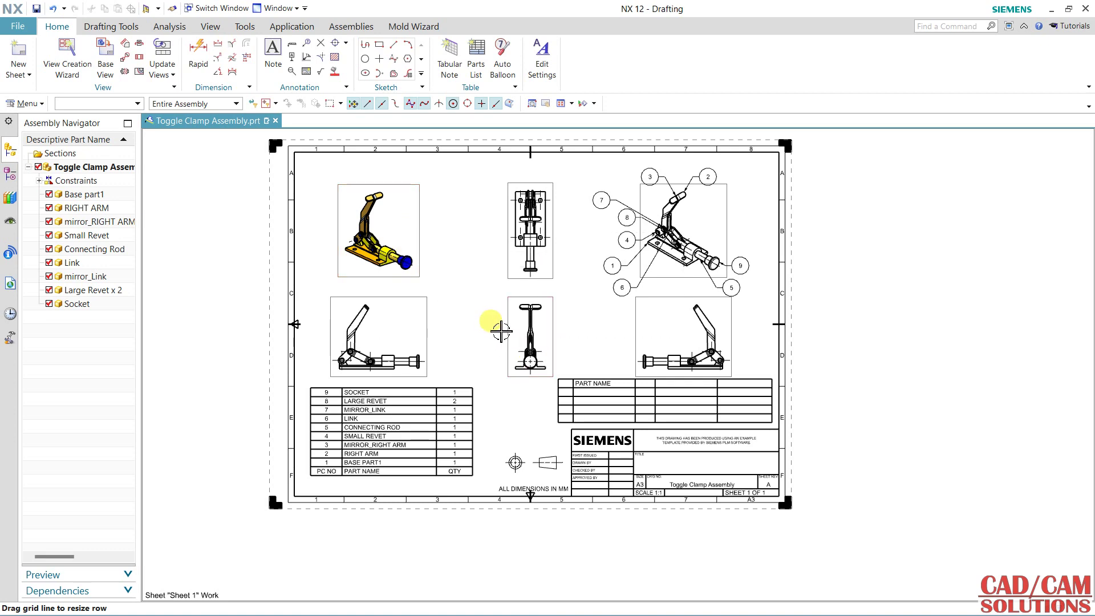
- Start a Rapid dimension on the side view, picking both ends of the base line
{"action": "scroll", "coordinate": [530, 188], "scroll_direction": "up", "scroll_amount": 3}
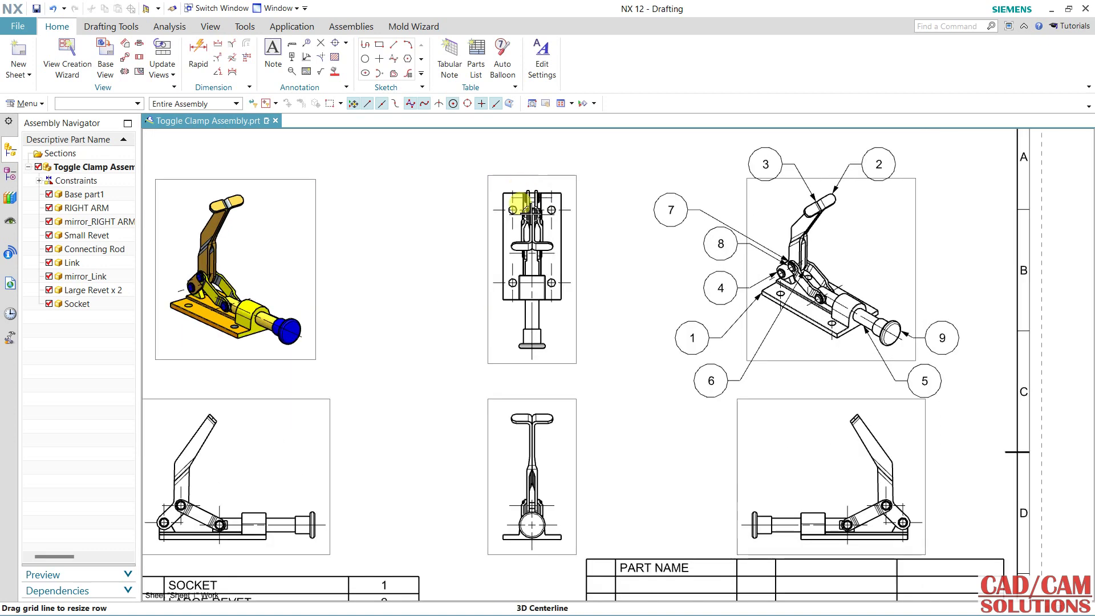
{"action": "scroll", "coordinate": [570, 277], "scroll_direction": "up", "scroll_amount": 3}
{"action": "scroll", "coordinate": [570, 276], "scroll_direction": "down", "scroll_amount": 3}
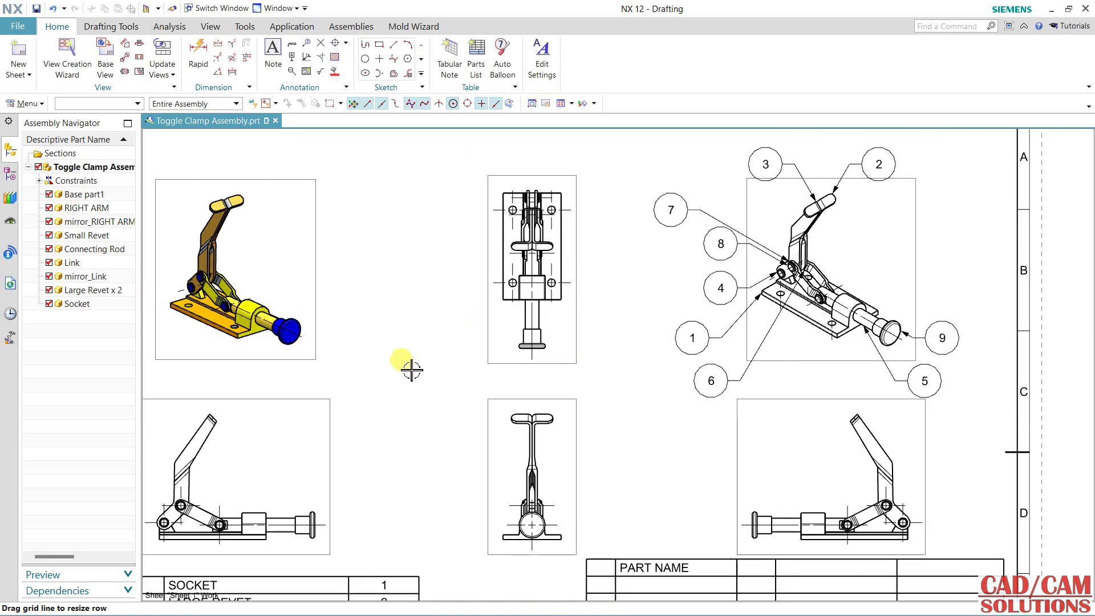
{"action": "middle_click_drag", "start_coordinate": [412, 371], "coordinate": [497, 305], "text": "shift"}
{"action": "scroll", "coordinate": [418, 394], "scroll_direction": "up", "scroll_amount": 2}
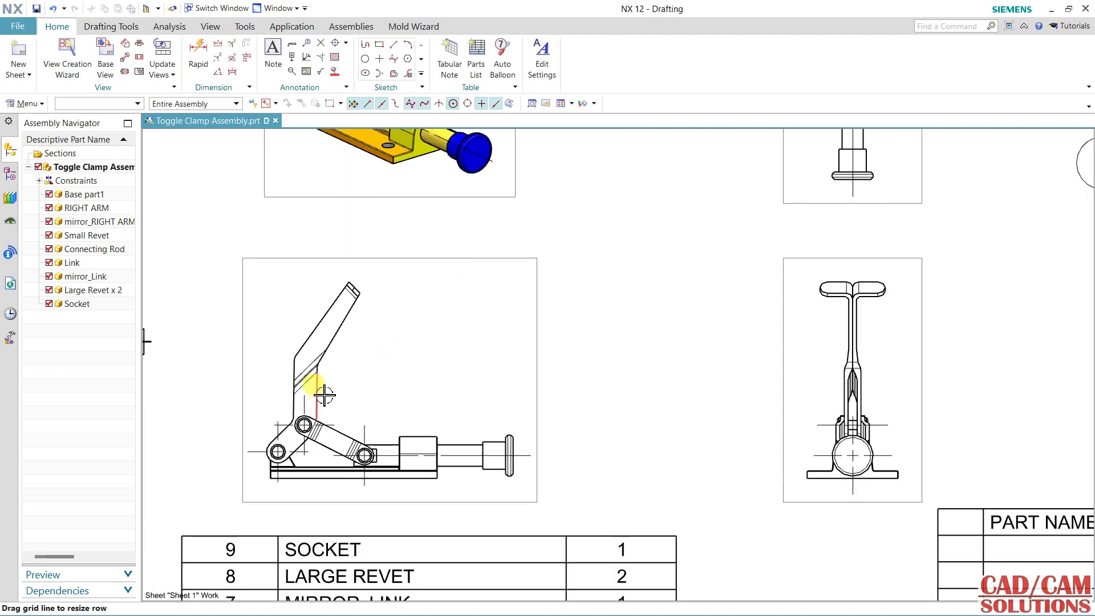
{"action": "scroll", "coordinate": [342, 365], "scroll_direction": "up", "scroll_amount": 1}
{"action": "scroll", "coordinate": [354, 319], "scroll_direction": "up", "scroll_amount": 1}
{"action": "scroll", "coordinate": [349, 330], "scroll_direction": "up", "scroll_amount": 1}
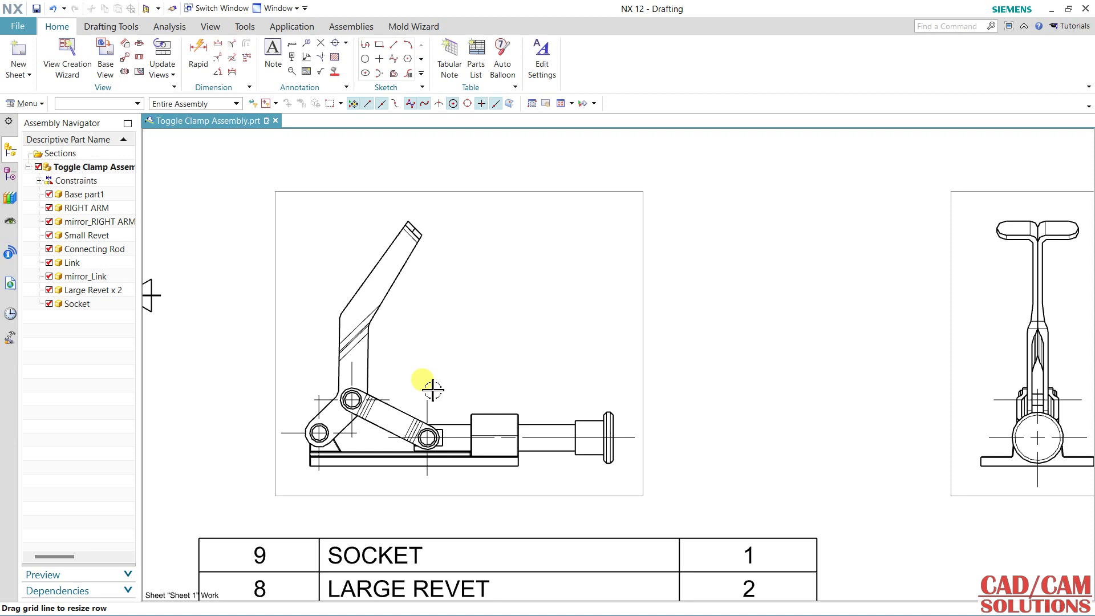
{"action": "left_click", "coordinate": [198, 57]}
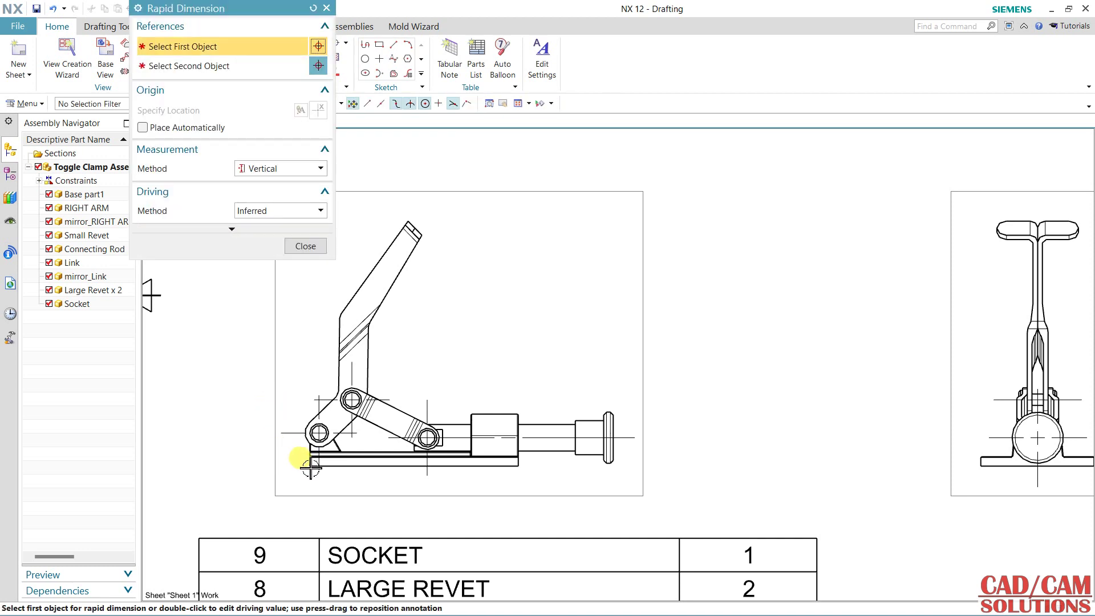
{"action": "left_click", "coordinate": [372, 466]}
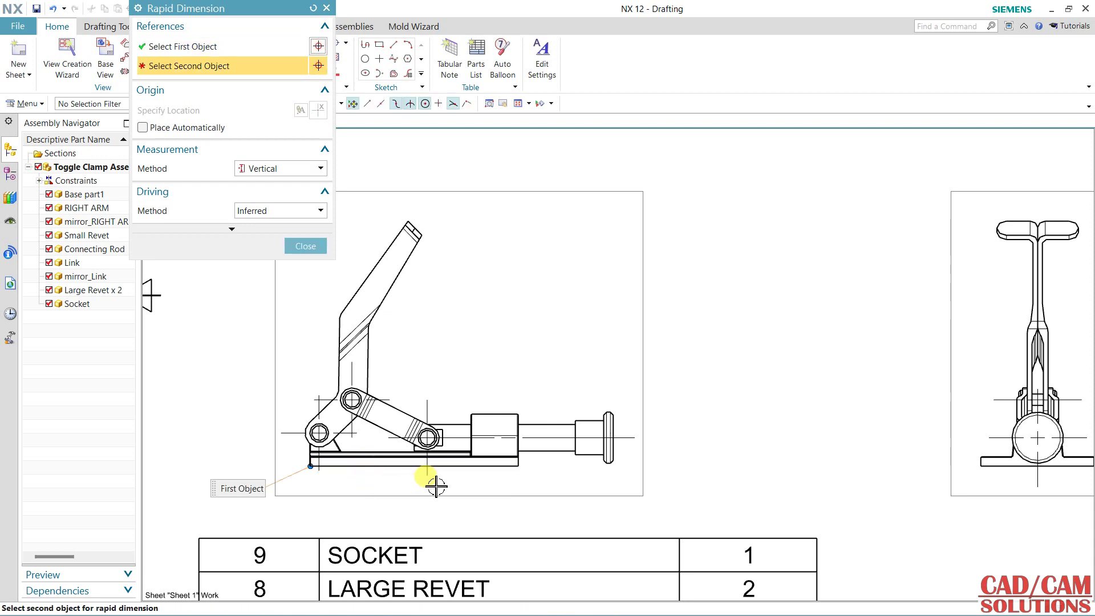
{"action": "scroll", "coordinate": [509, 436], "scroll_direction": "up", "scroll_amount": 2}
{"action": "scroll", "coordinate": [535, 414], "scroll_direction": "up", "scroll_amount": 2}
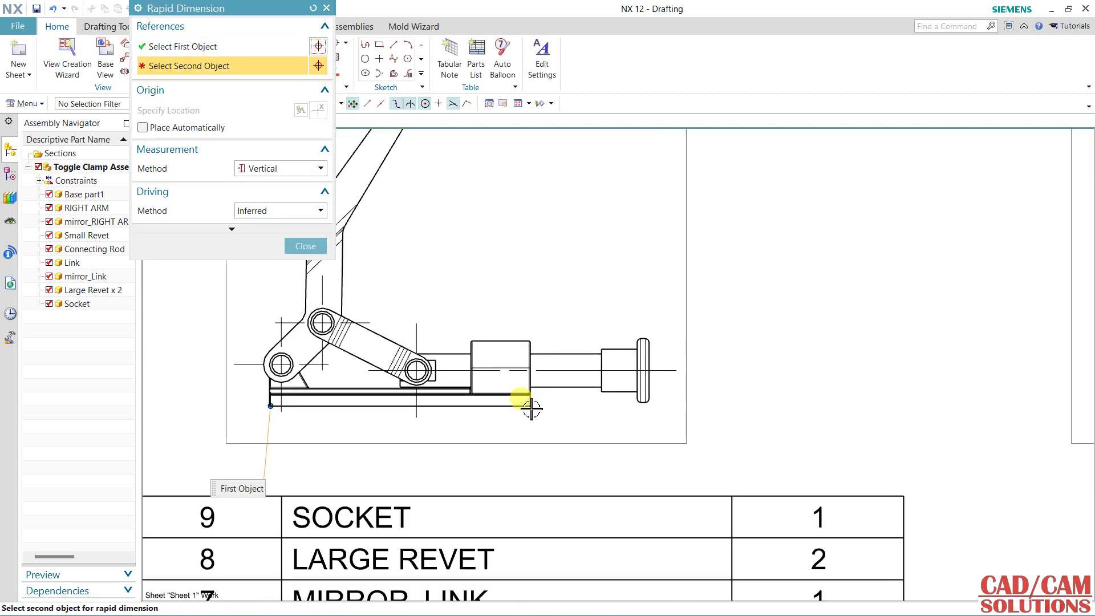
{"action": "left_click", "coordinate": [530, 405]}
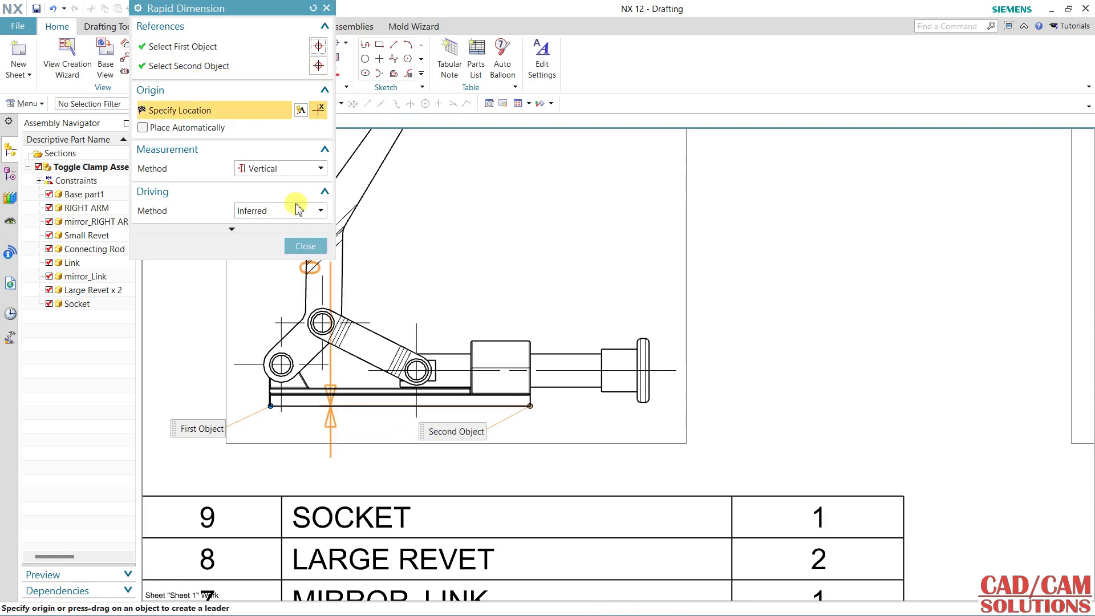
- Reset the picks and place the base's 219 overall length dimension below it
{"action": "left_click", "coordinate": [314, 8]}
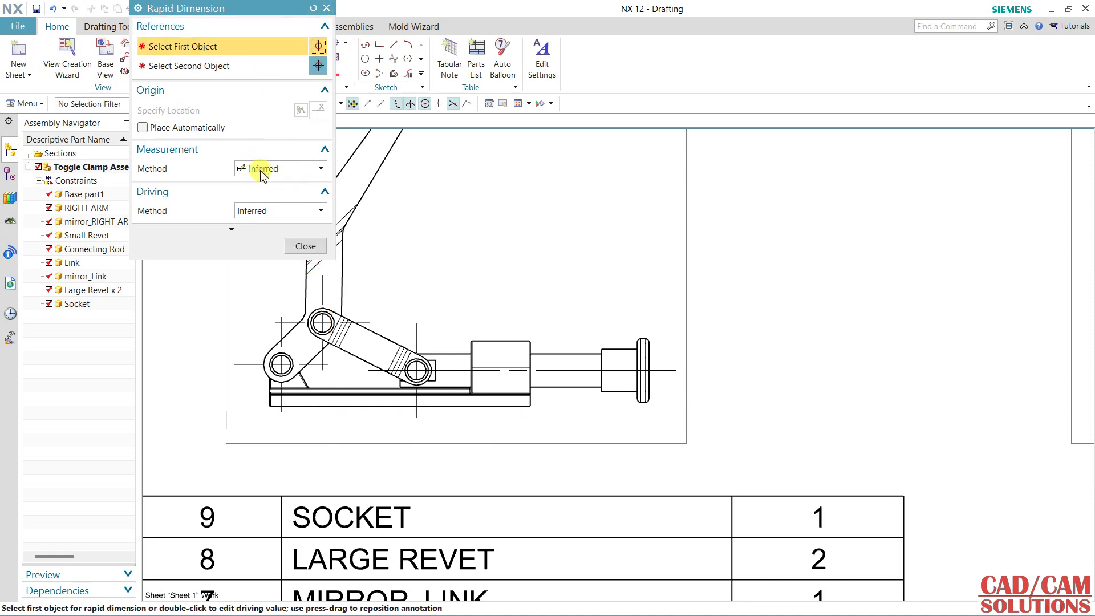
{"action": "left_click", "coordinate": [320, 406]}
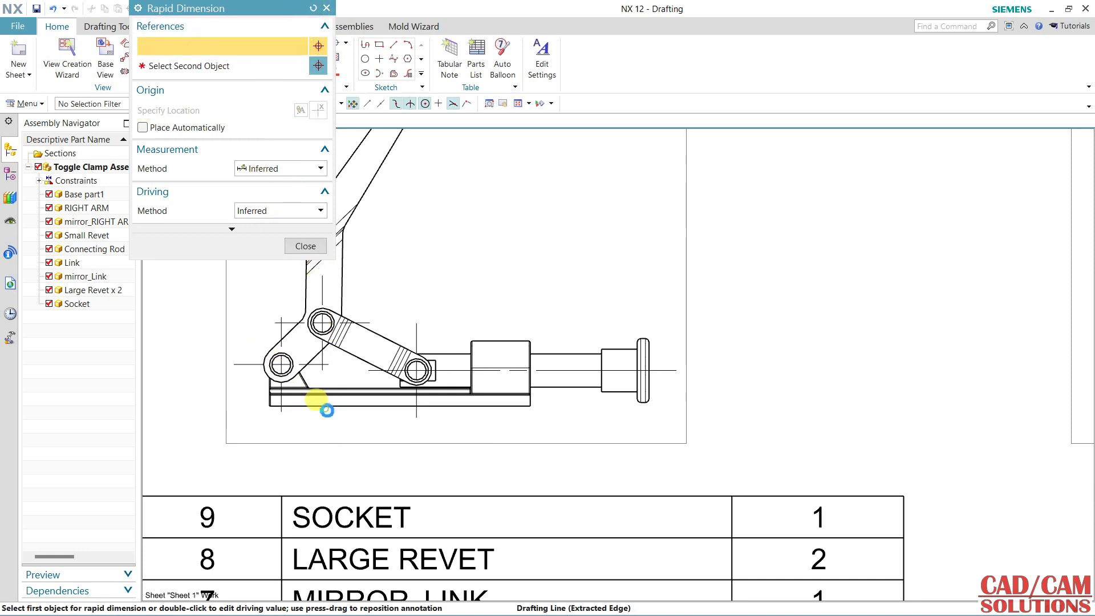
{"action": "left_click", "coordinate": [380, 436]}
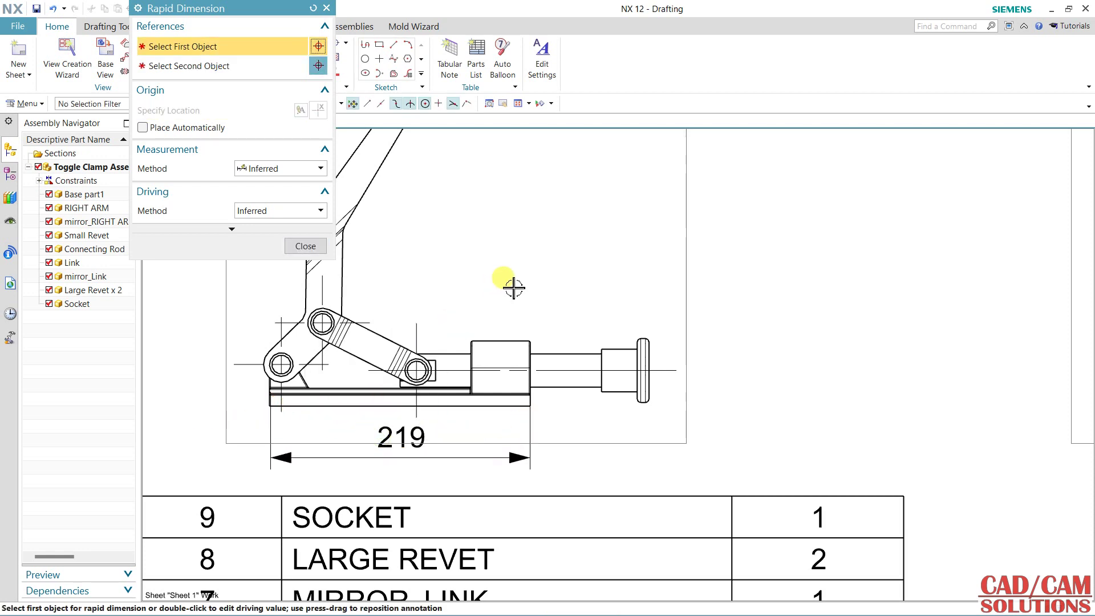
- Dimension the plunger end's 30 length above it
{"action": "scroll", "coordinate": [617, 350], "scroll_direction": "up", "scroll_amount": 3}
{"action": "left_click", "coordinate": [614, 350]}
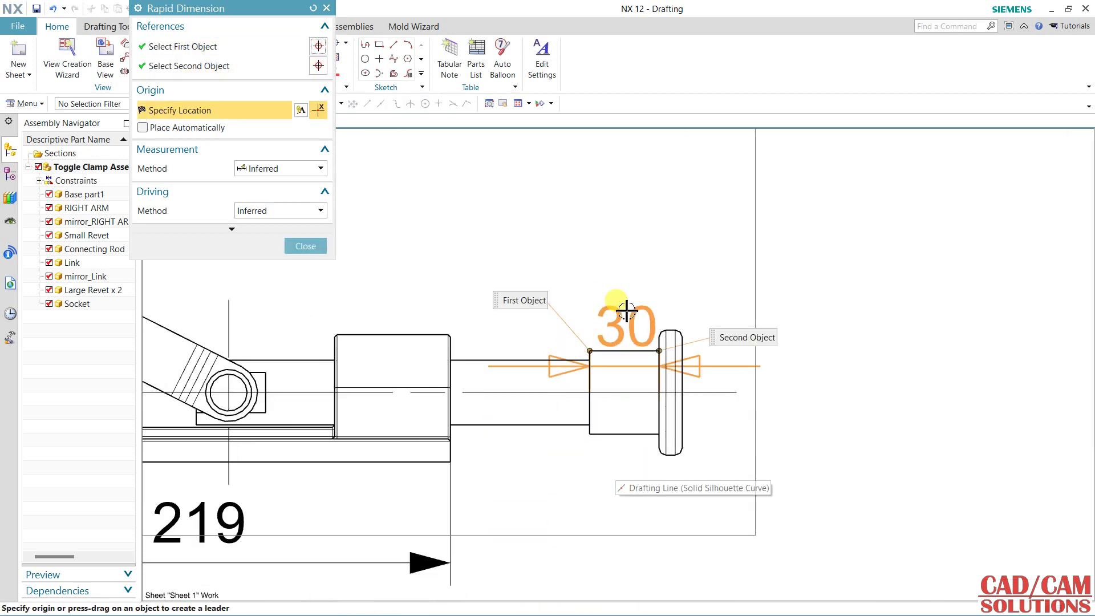
{"action": "left_click", "coordinate": [627, 235]}
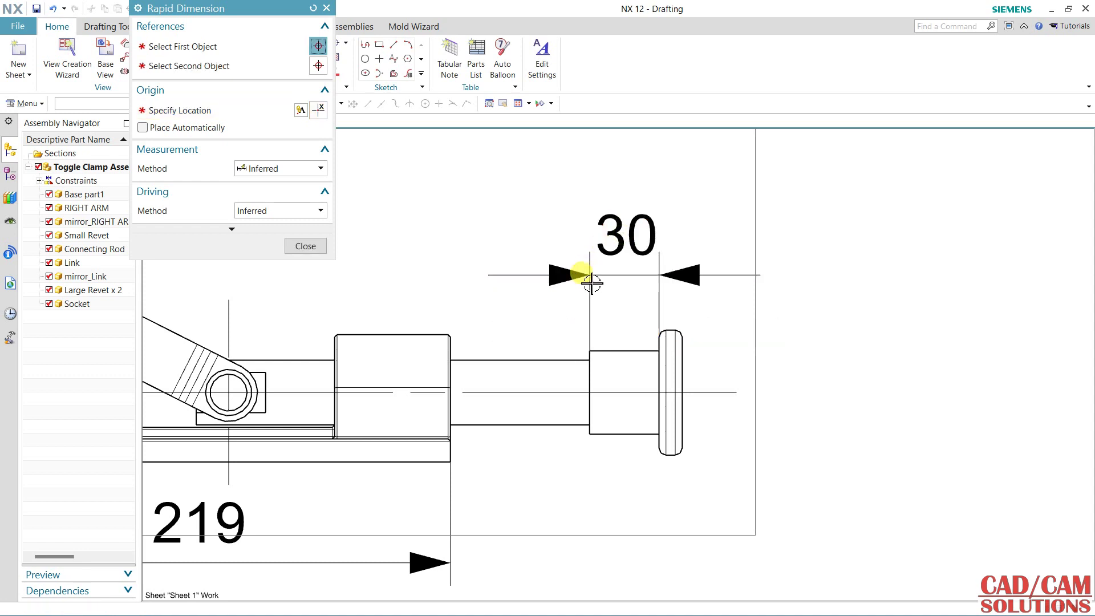
{"action": "left_click", "coordinate": [293, 169]}
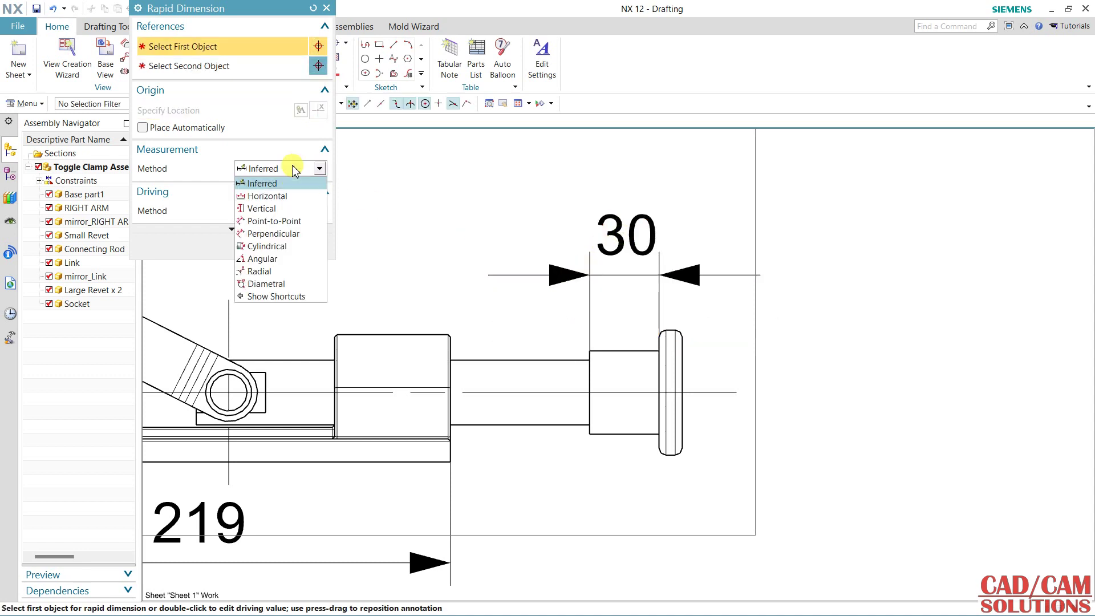
- Add a cylindrical Ø28 diameter dimension on the rod, placed below it
{"action": "left_click", "coordinate": [281, 247]}
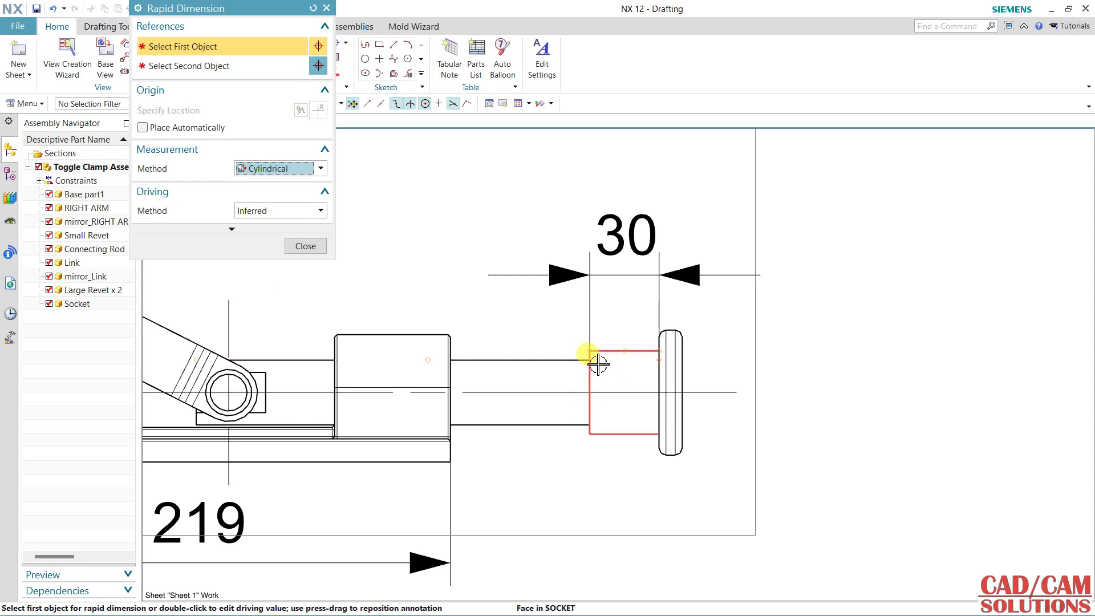
{"action": "left_click", "coordinate": [554, 361]}
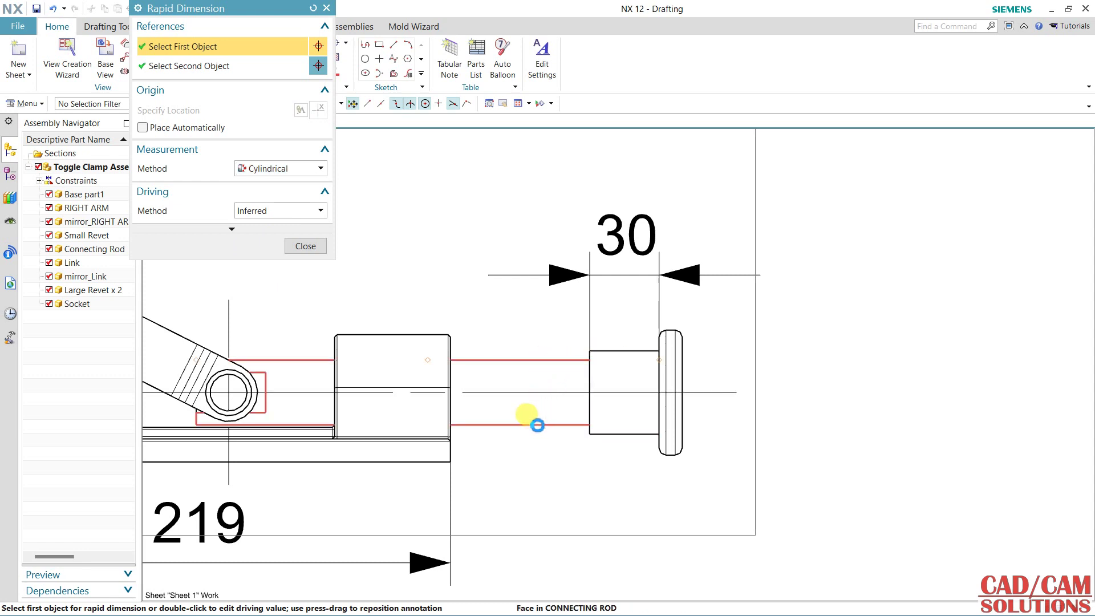
{"action": "left_click", "coordinate": [517, 392]}
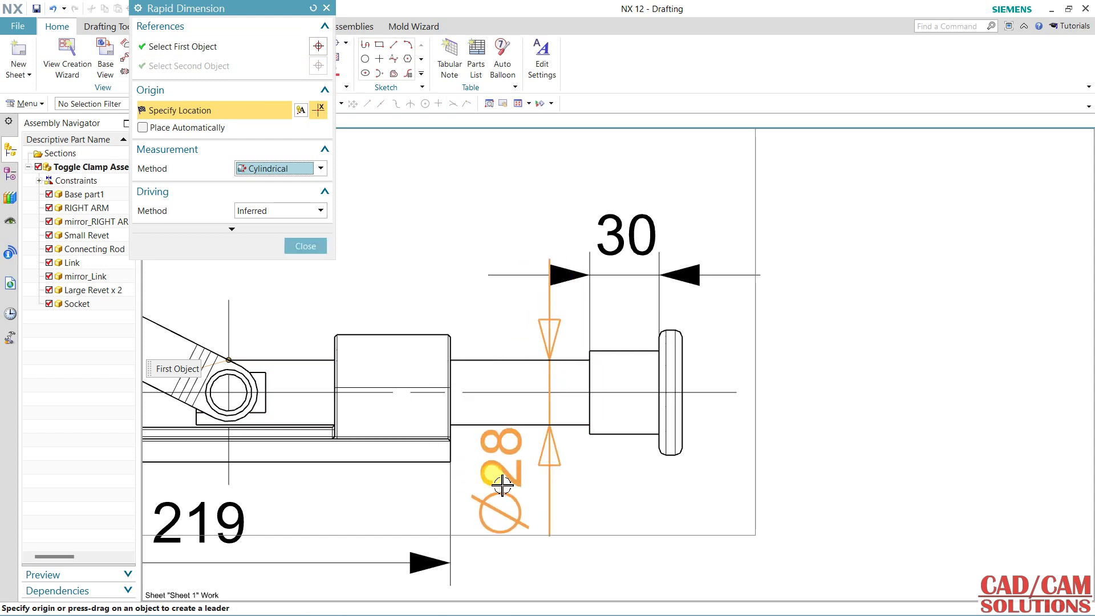
{"action": "left_click", "coordinate": [516, 538]}
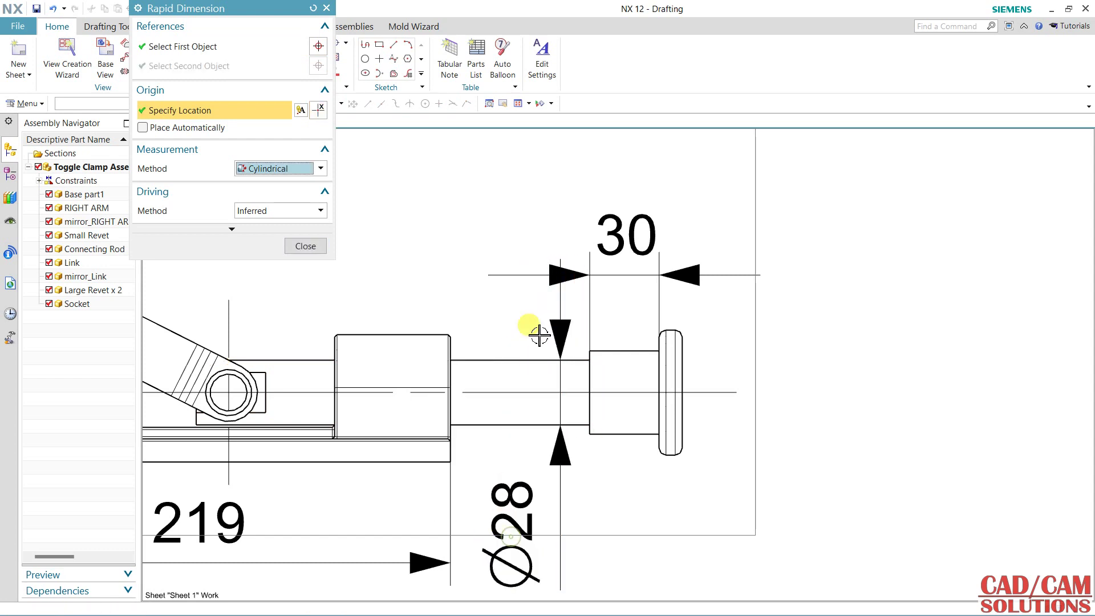
- Try a cylindrical dimension on the socket's top edge, then close Rapid Dimension
{"action": "scroll", "coordinate": [412, 278], "scroll_direction": "down", "scroll_amount": 1}
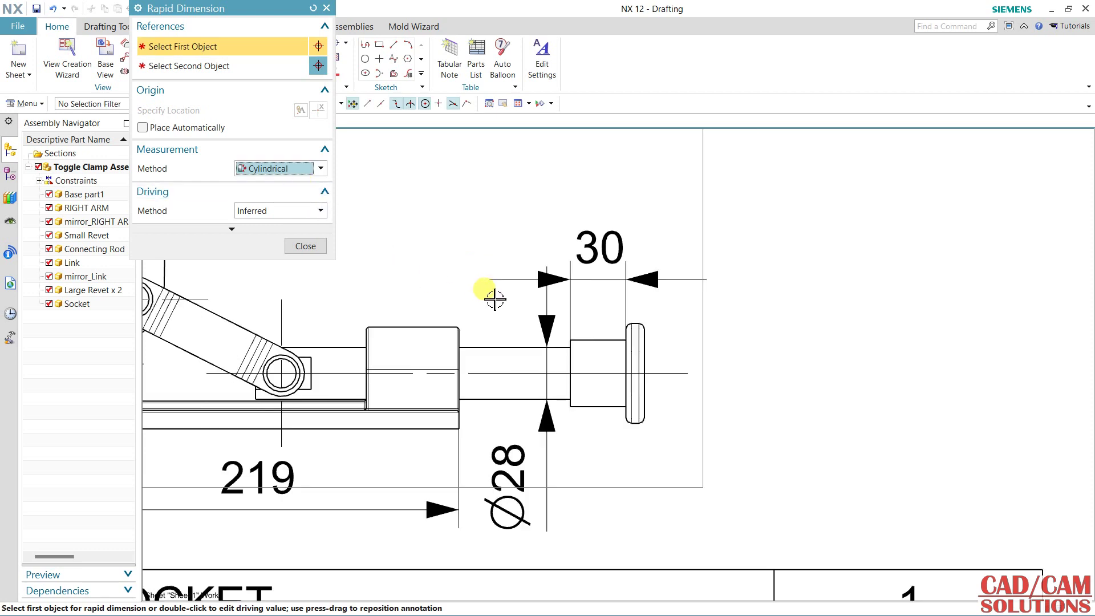
{"action": "scroll", "coordinate": [496, 296], "scroll_direction": "down", "scroll_amount": 1}
{"action": "mouse_move", "coordinate": [342, 306]}
{"action": "middle_mouse_down", "text": "shift"}
{"action": "mouse_move", "coordinate": [511, 358]}
{"action": "mouse_move", "coordinate": [497, 411]}
{"action": "mouse_move", "coordinate": [428, 403]}
{"action": "mouse_move", "coordinate": [467, 362]}
{"action": "middle_mouse_up", "text": "shift"}
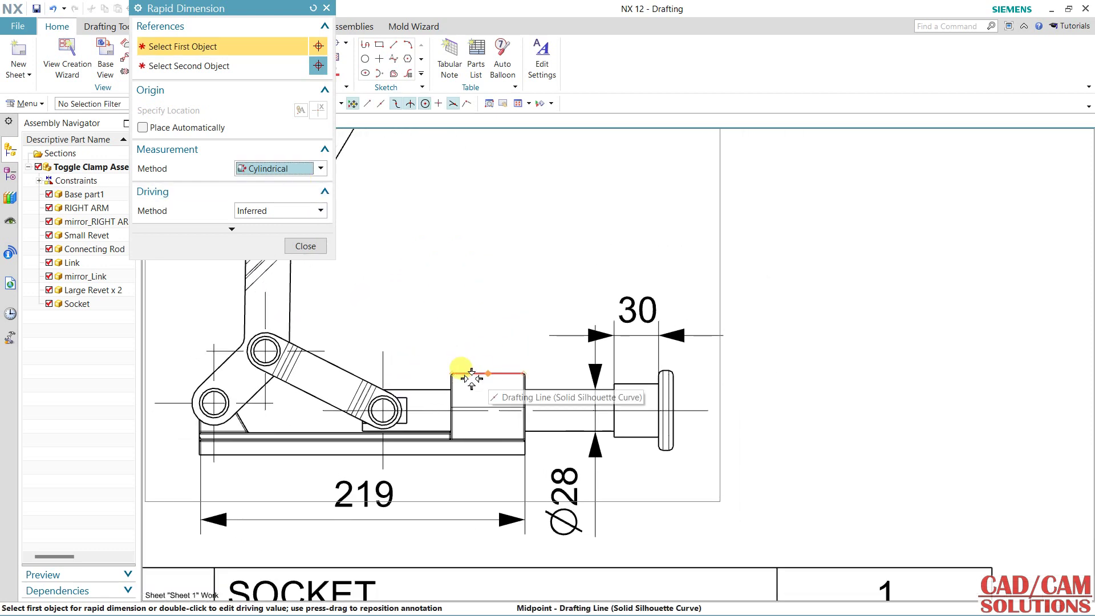
{"action": "left_click", "coordinate": [474, 375]}
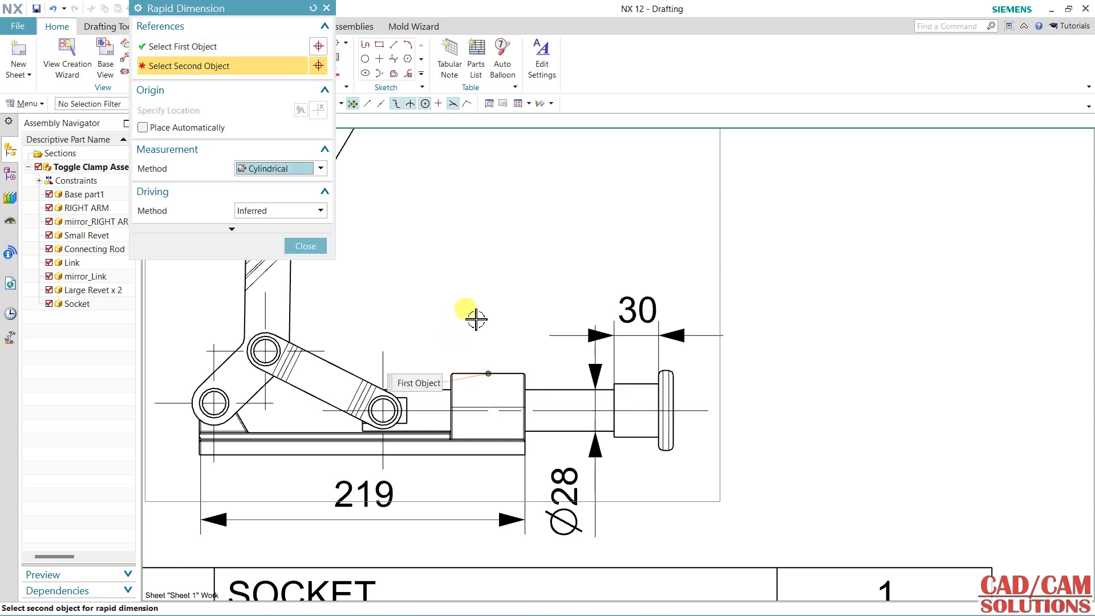
{"action": "left_click", "coordinate": [313, 8]}
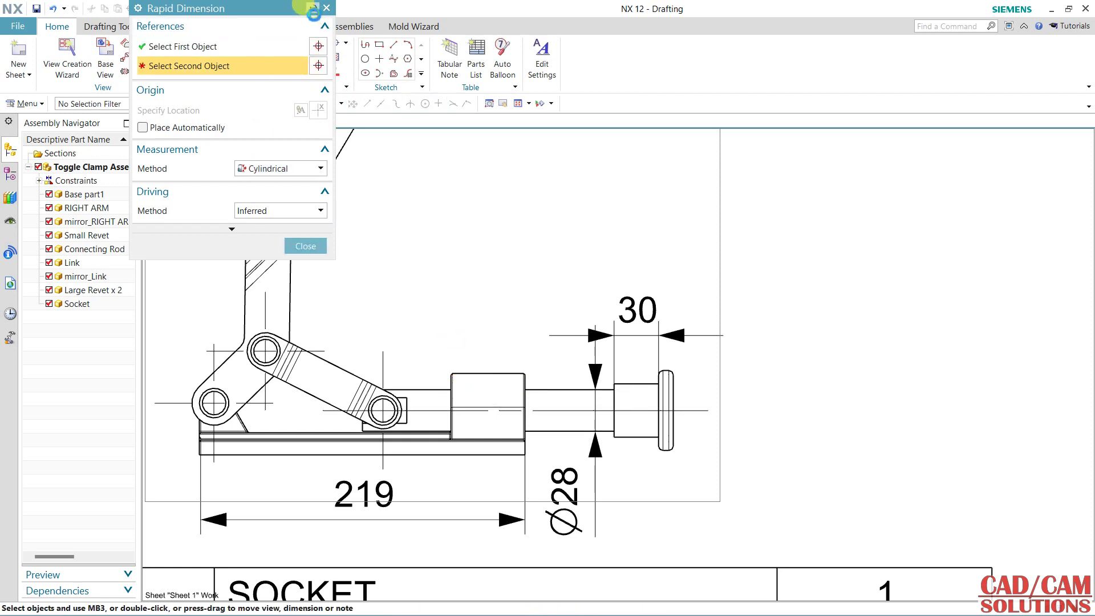
{"action": "left_click", "coordinate": [277, 171]}
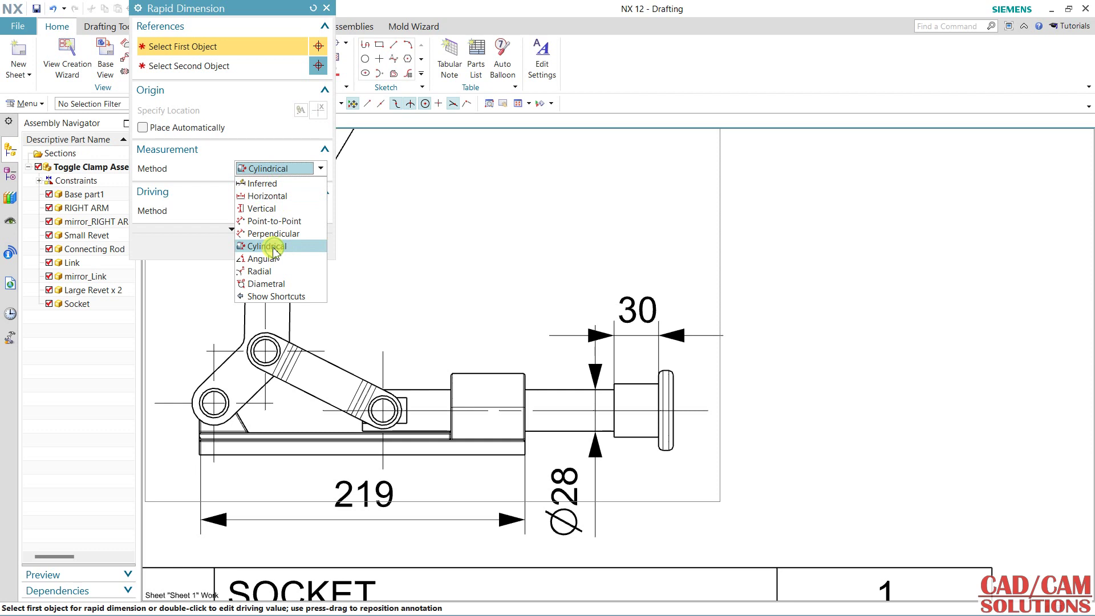
{"action": "left_click", "coordinate": [275, 249]}
{"action": "left_click", "coordinate": [468, 374]}
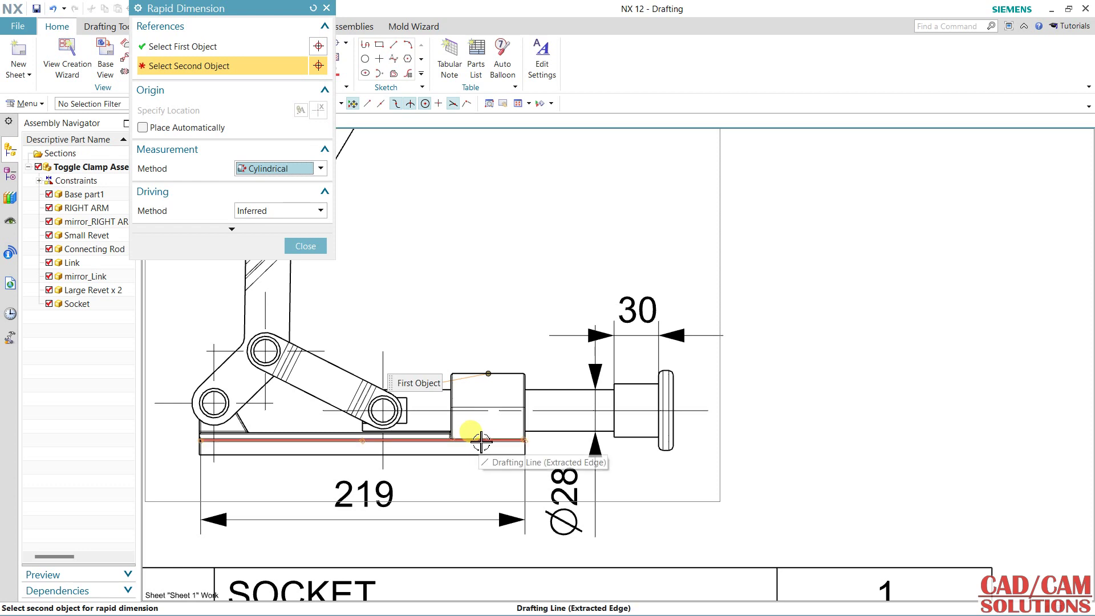
{"action": "left_click", "coordinate": [308, 247]}
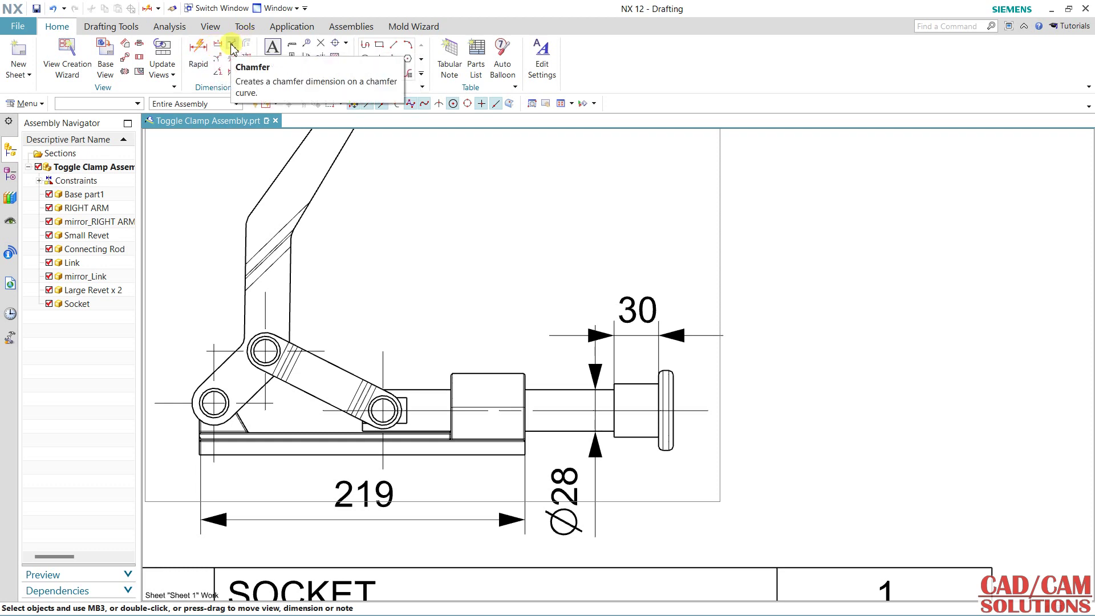
- Create a 135° angular dimension between the arm and base, placed left of the arm
{"action": "left_click", "coordinate": [219, 72]}
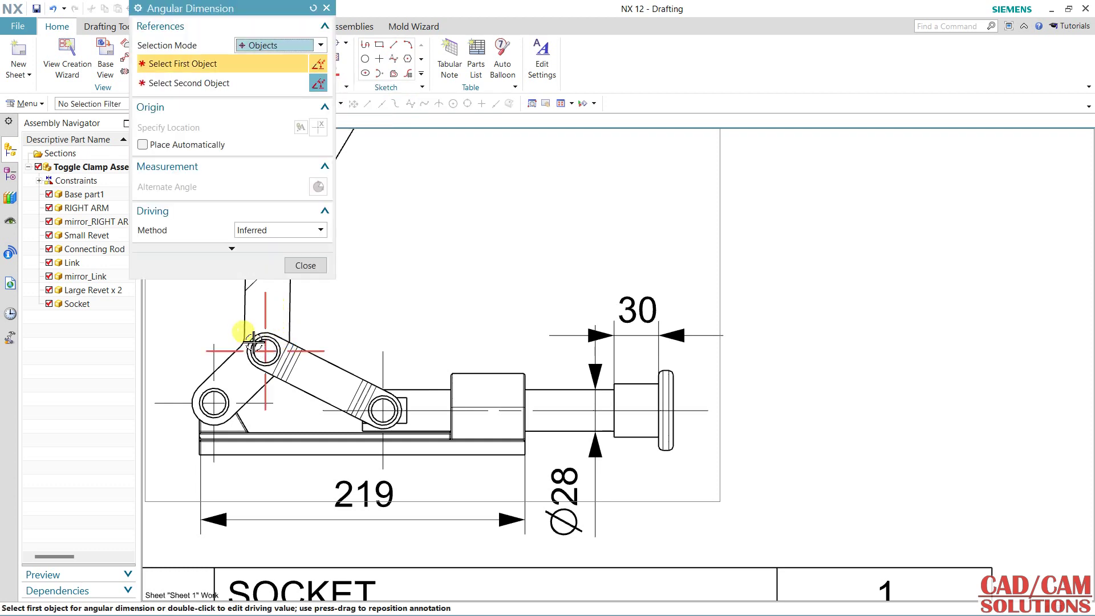
{"action": "left_click", "coordinate": [247, 312]}
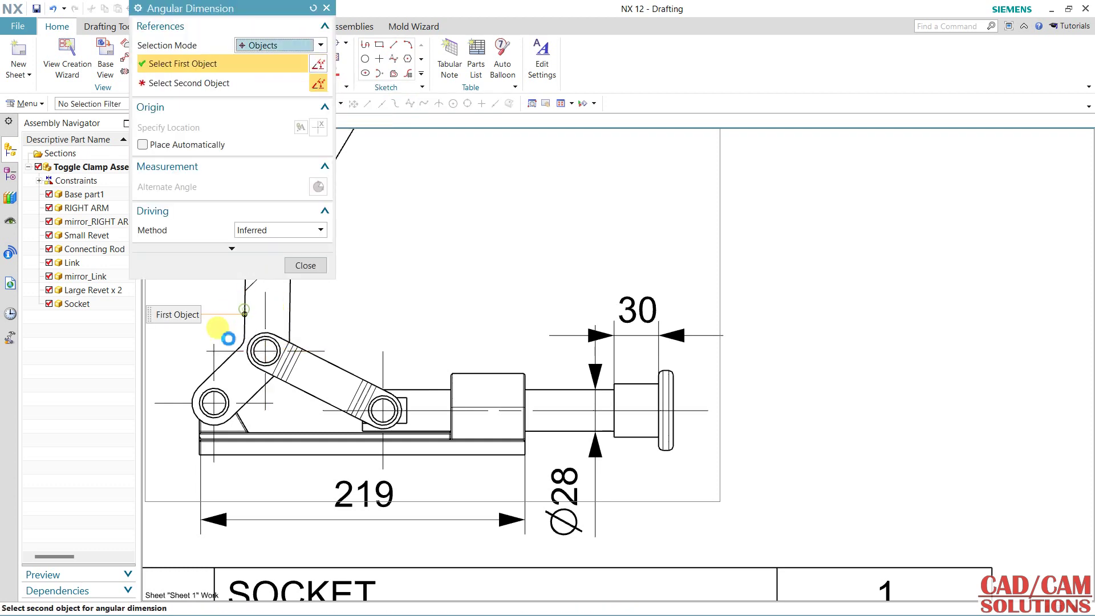
{"action": "left_click", "coordinate": [220, 367]}
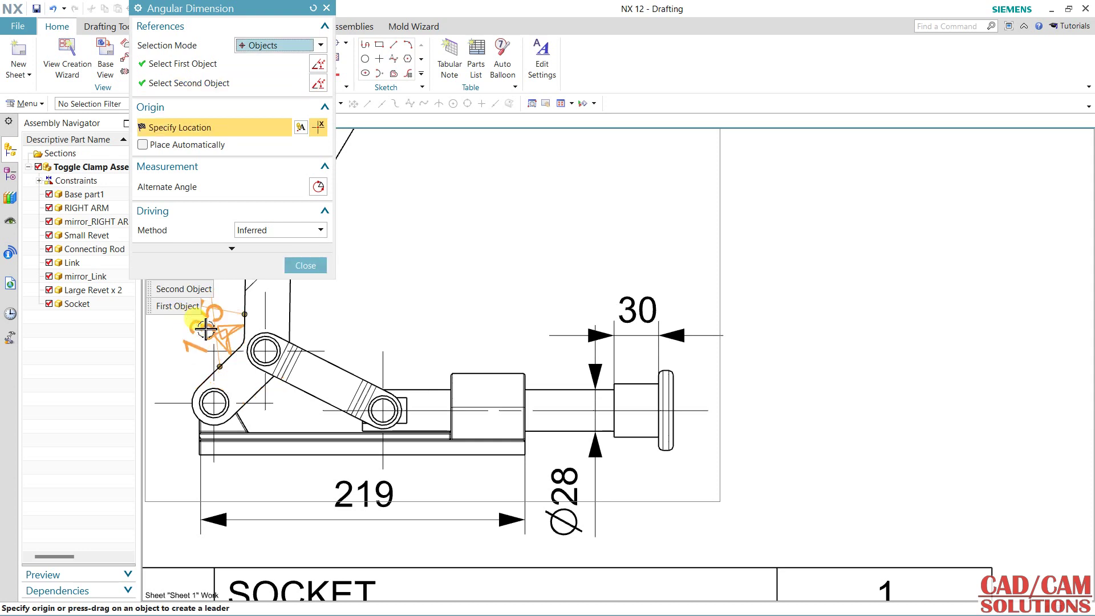
{"action": "middle_click_drag", "start_coordinate": [202, 328], "coordinate": [431, 354]}
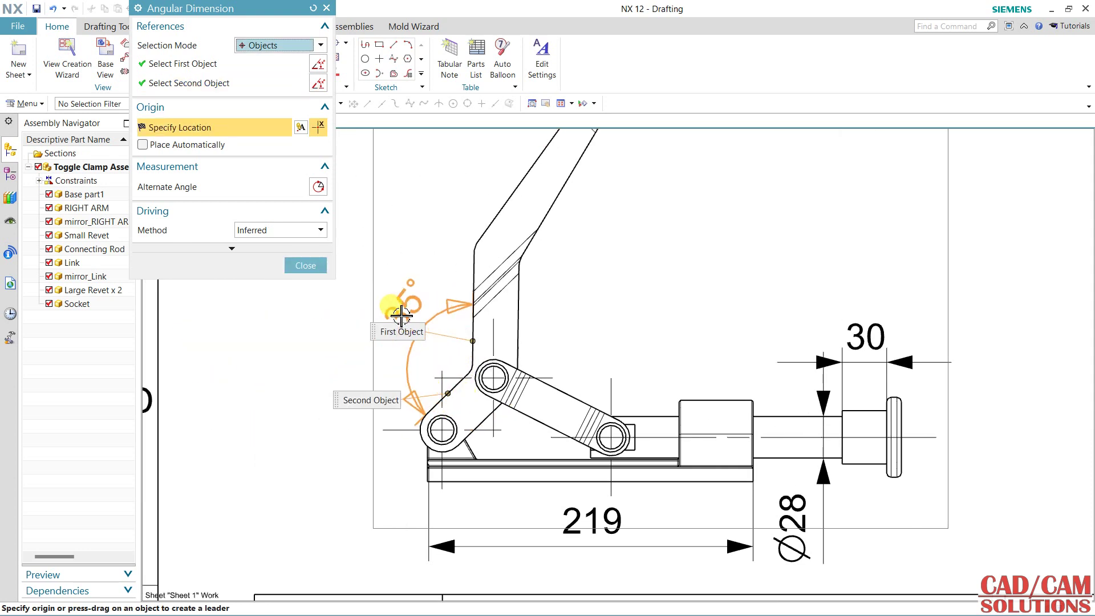
{"action": "left_click", "coordinate": [402, 311]}
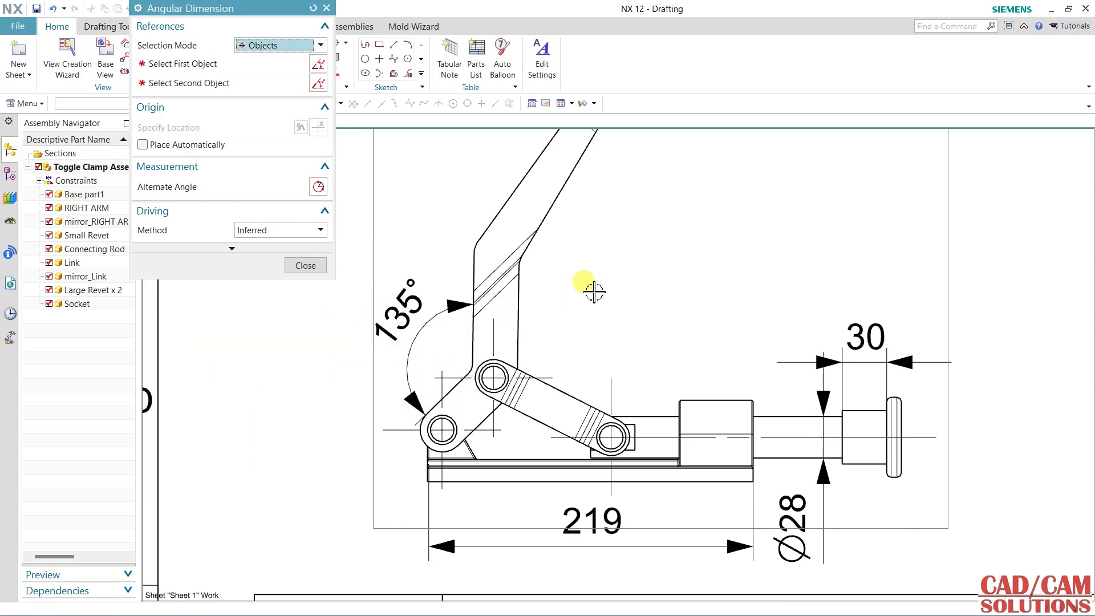
- Close the angular dimension tool and bring the parts list and side view into view
{"action": "scroll", "coordinate": [592, 288], "scroll_direction": "down", "scroll_amount": 1}
{"action": "left_click", "coordinate": [312, 268]}
{"action": "scroll", "coordinate": [502, 281], "scroll_direction": "down", "scroll_amount": 2}
{"action": "scroll", "coordinate": [563, 288], "scroll_direction": "down", "scroll_amount": 1}
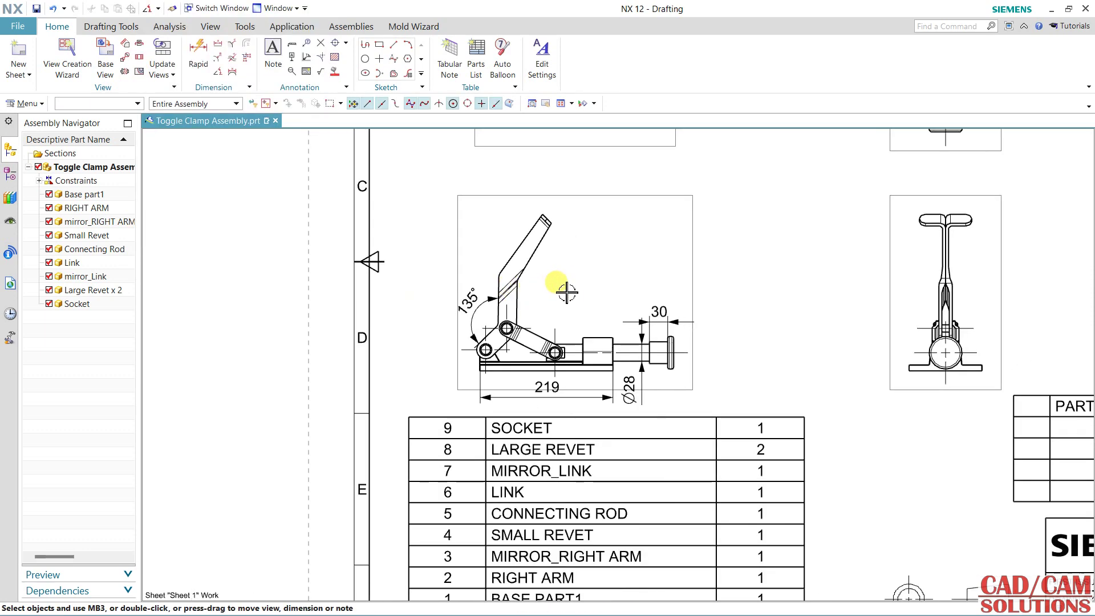
{"action": "scroll", "coordinate": [408, 319], "scroll_direction": "up", "scroll_amount": 1}
{"action": "mouse_move", "coordinate": [409, 319]}
{"action": "middle_mouse_down"}
{"action": "mouse_move", "coordinate": [444, 326]}
{"action": "mouse_move", "coordinate": [425, 336]}
{"action": "middle_mouse_up"}
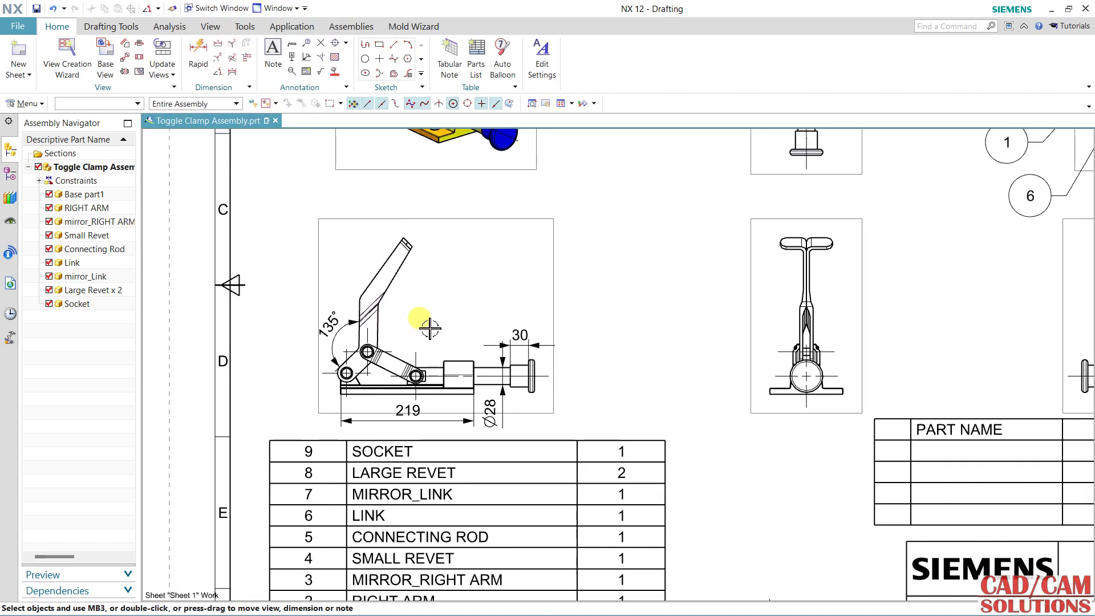
{"action": "scroll", "coordinate": [429, 329], "scroll_direction": "down", "scroll_amount": 4}
{"action": "scroll", "coordinate": [426, 341], "scroll_direction": "up", "scroll_amount": 1}
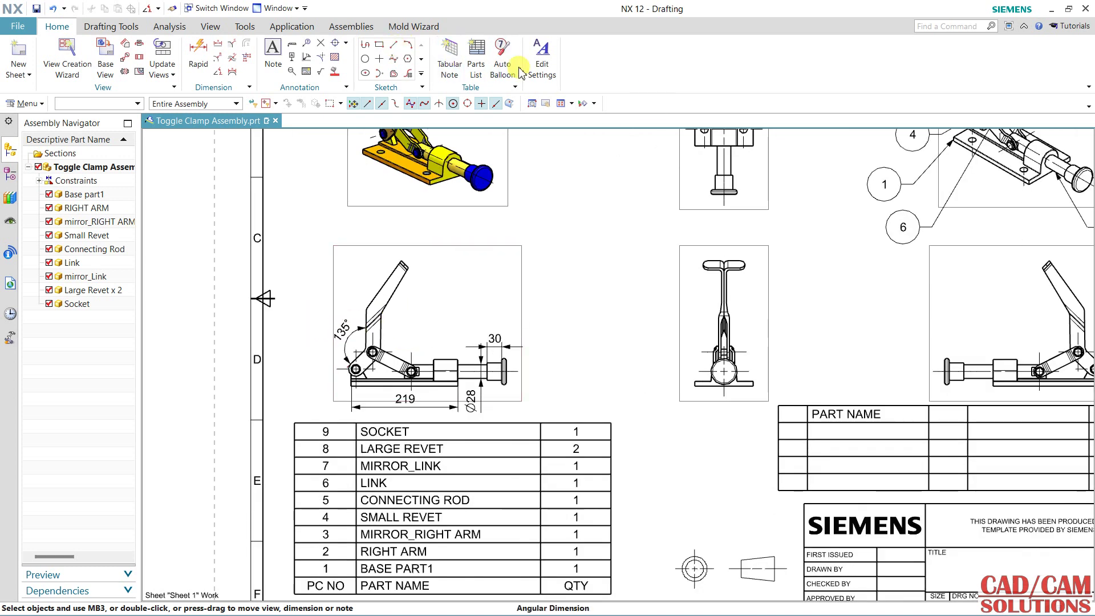
- Set the 135° angular dimension's text height to 2 through Edit Settings
{"action": "left_click", "coordinate": [542, 60]}
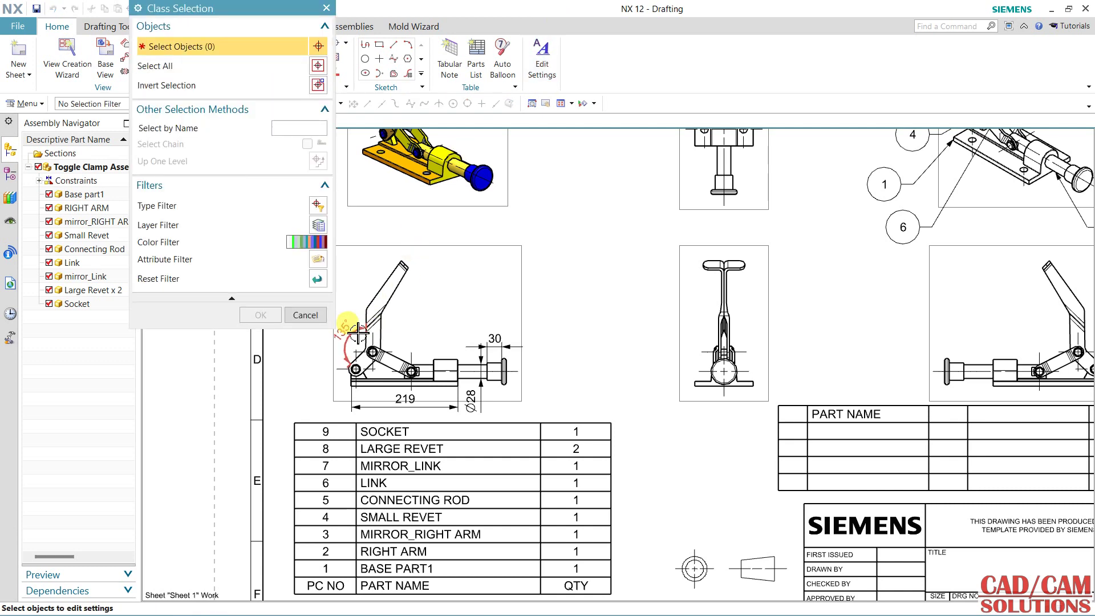
{"action": "left_click", "coordinate": [341, 351]}
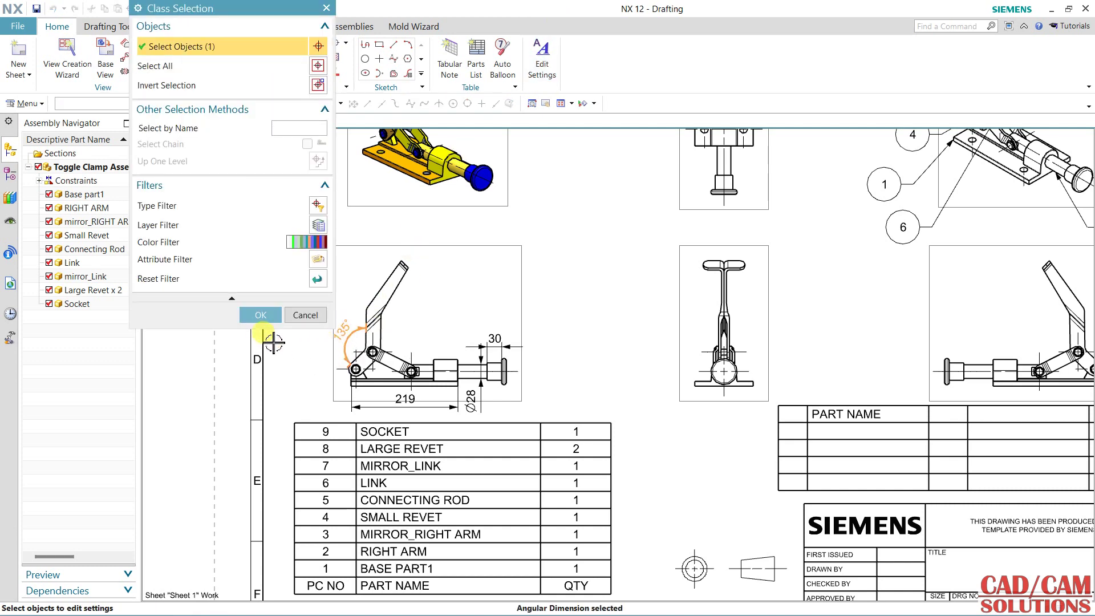
{"action": "left_click", "coordinate": [262, 316]}
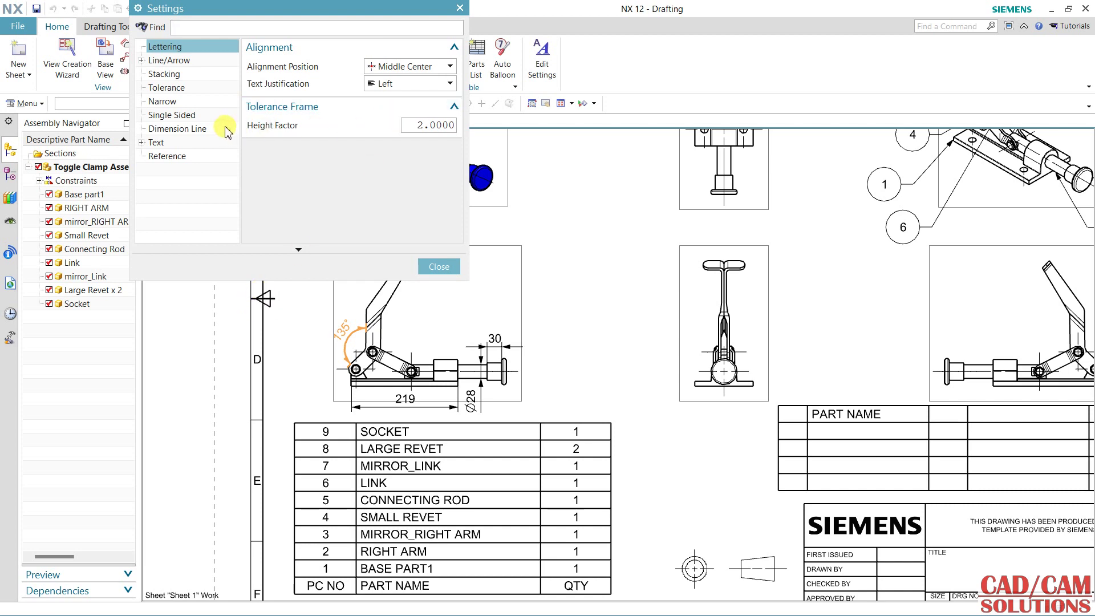
{"action": "left_click", "coordinate": [157, 142]}
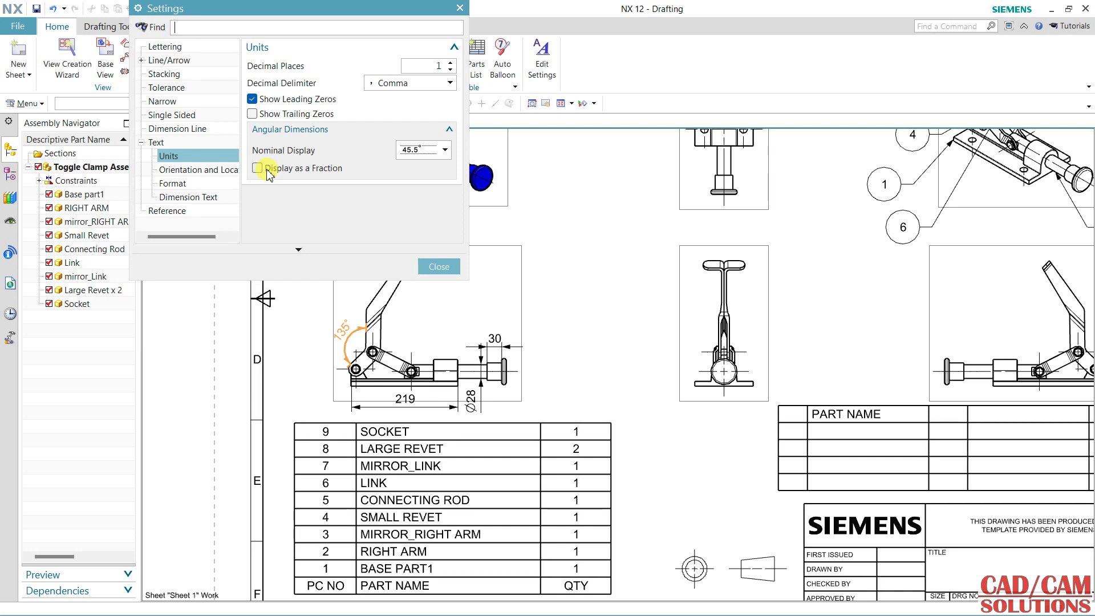
{"action": "left_click", "coordinate": [176, 198]}
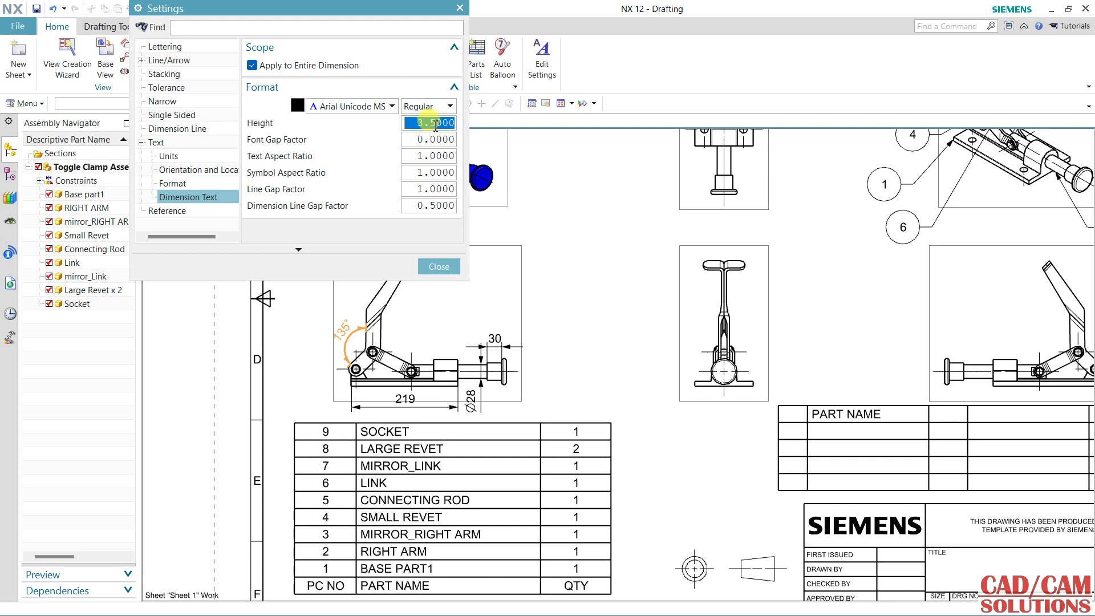
{"action": "type", "text": "2"}
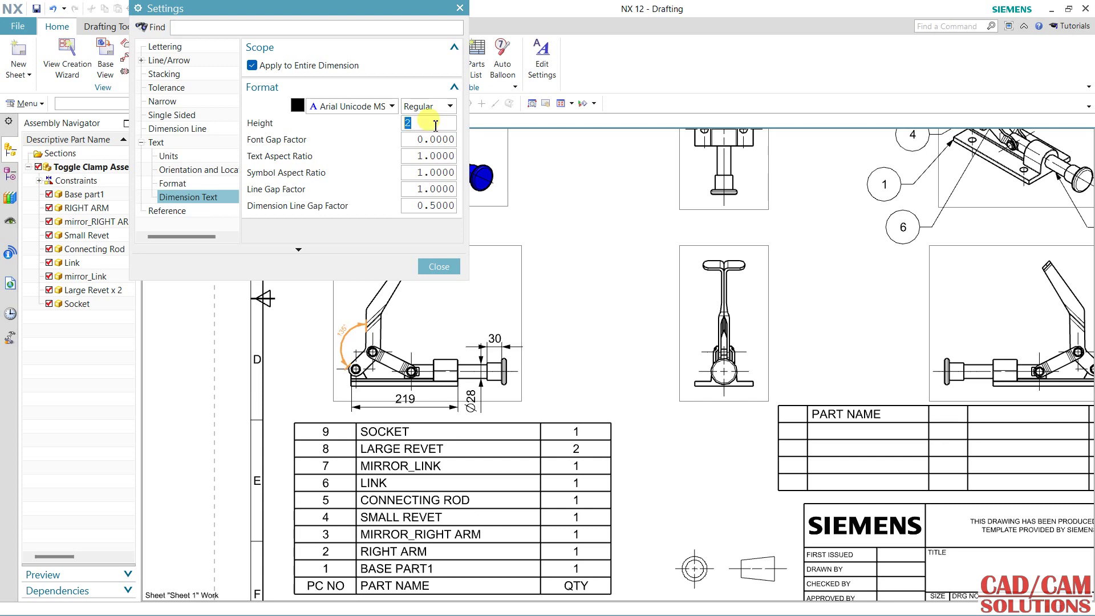
{"action": "left_click", "coordinate": [432, 267]}
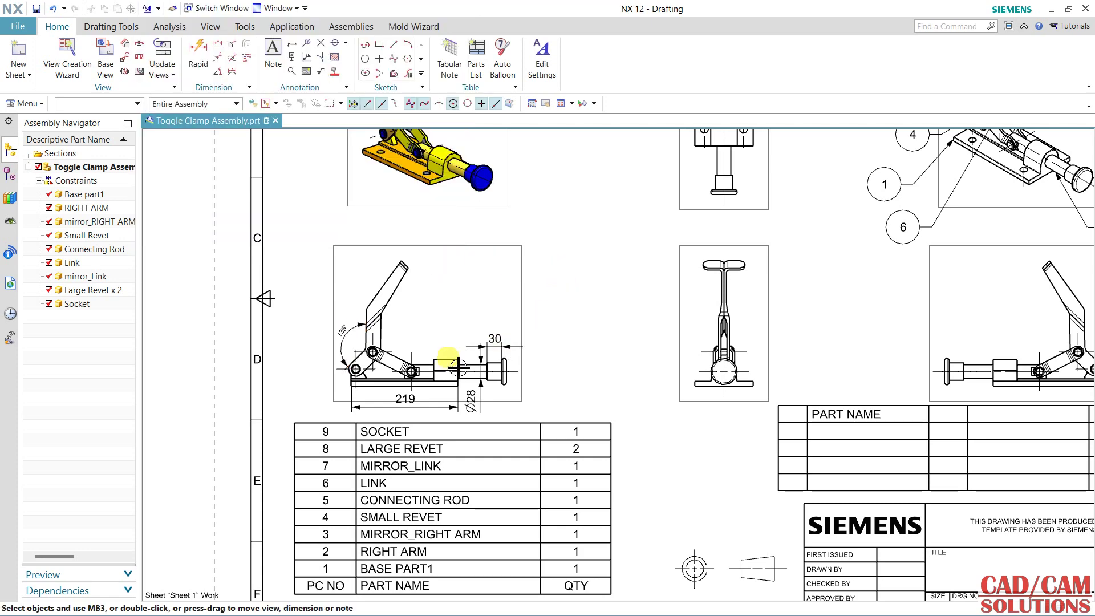
{"action": "scroll", "coordinate": [342, 342], "scroll_direction": "up", "scroll_amount": 1}
{"action": "scroll", "coordinate": [342, 344], "scroll_direction": "up", "scroll_amount": 1}
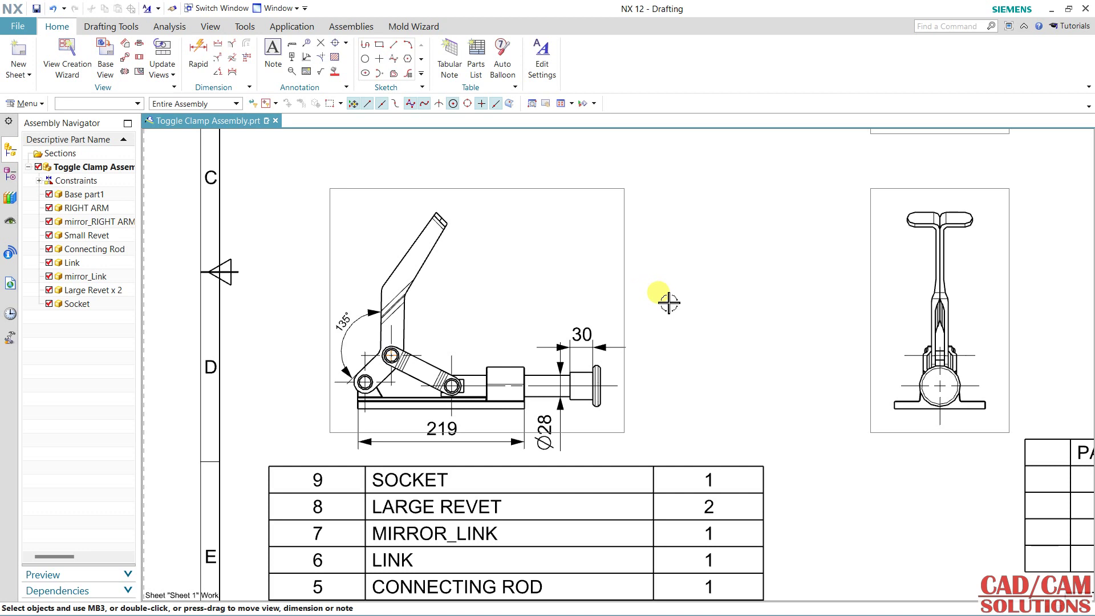
{"action": "scroll", "coordinate": [667, 301], "scroll_direction": "down", "scroll_amount": 2}
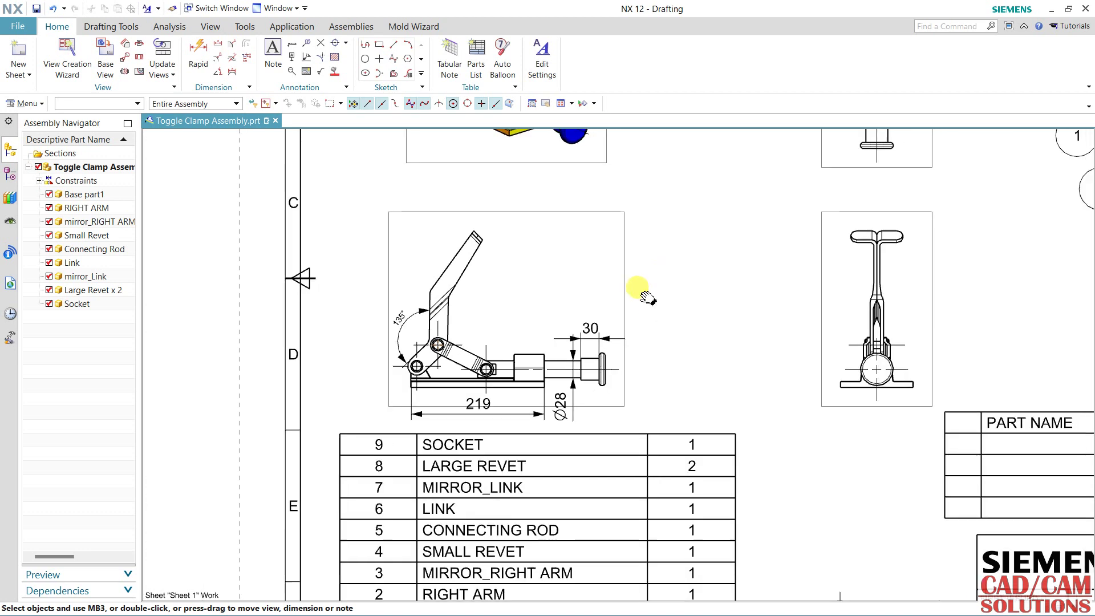
{"action": "scroll", "coordinate": [572, 310], "scroll_direction": "up", "scroll_amount": 1}
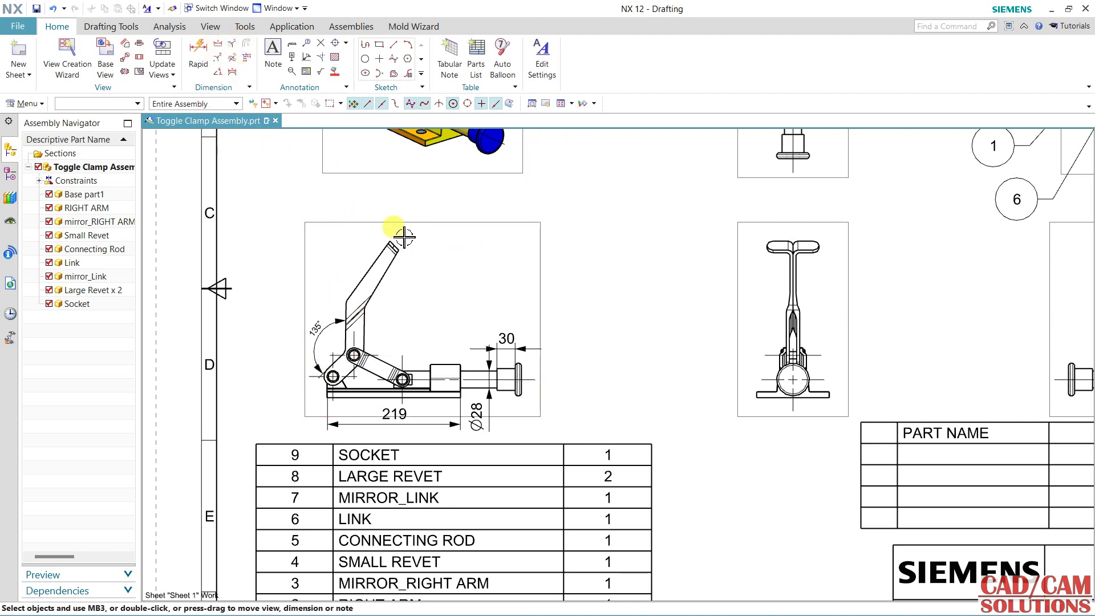
{"action": "scroll", "coordinate": [404, 236], "scroll_direction": "down", "scroll_amount": 3}
{"action": "scroll", "coordinate": [498, 285], "scroll_direction": "down", "scroll_amount": 1}
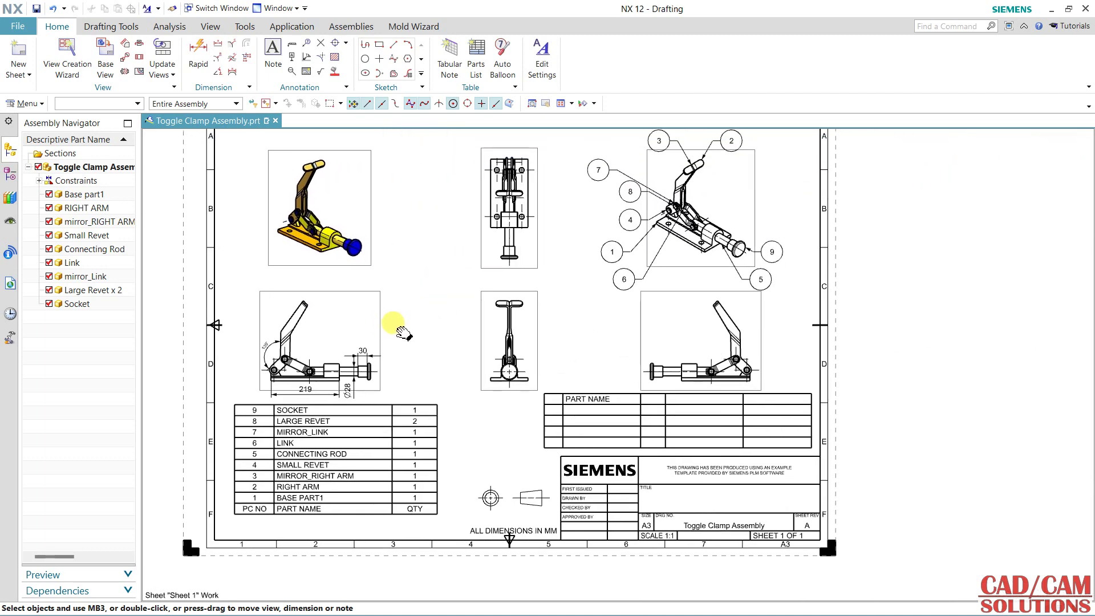
{"action": "middle_click_drag", "start_coordinate": [404, 334], "coordinate": [391, 342], "text": "shift"}
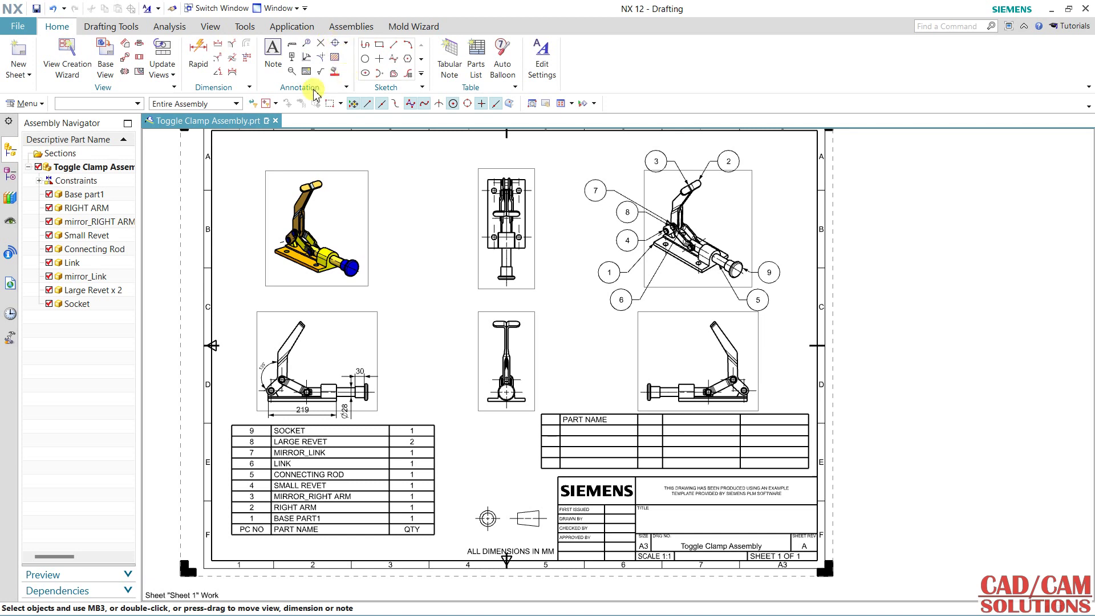
{"action": "middle_click_drag", "start_coordinate": [421, 169], "coordinate": [429, 232], "text": "shift"}
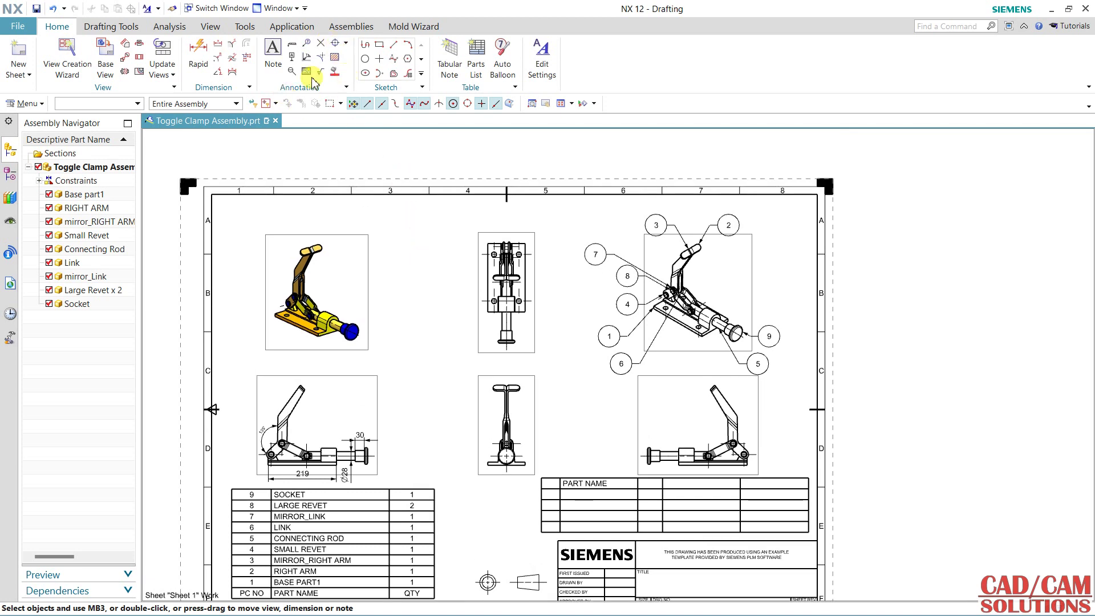
- Place the note 'CAD CAM NX' at the sheet's top-left above the isometric view
{"action": "left_click", "coordinate": [277, 63]}
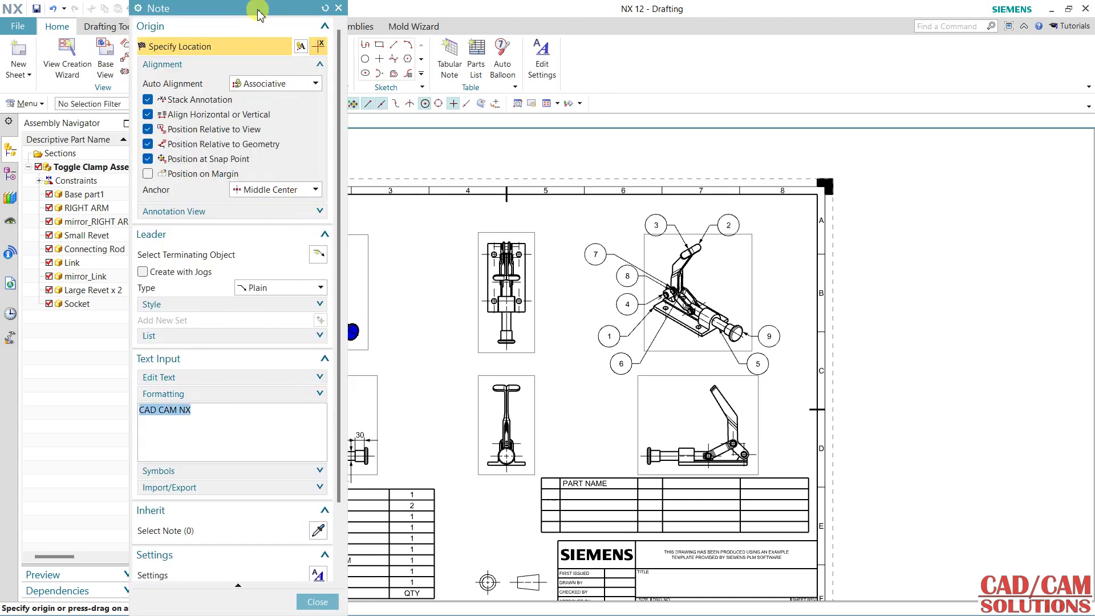
{"action": "left_click_drag", "start_coordinate": [251, 10], "coordinate": [498, 52]}
{"action": "left_click_drag", "start_coordinate": [718, 62], "coordinate": [828, 46]}
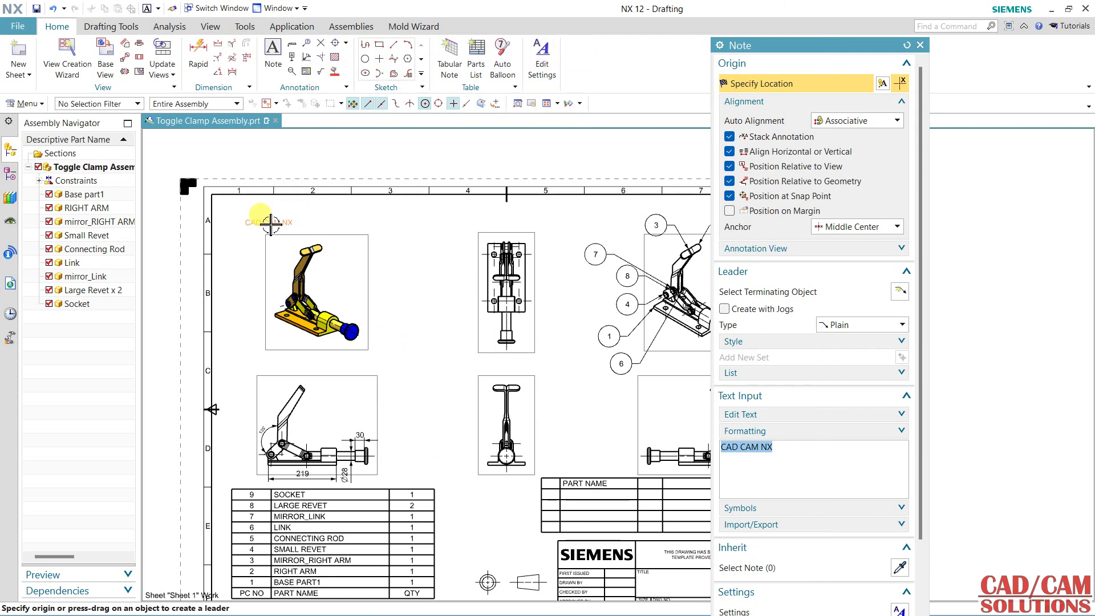
{"action": "left_click", "coordinate": [293, 217]}
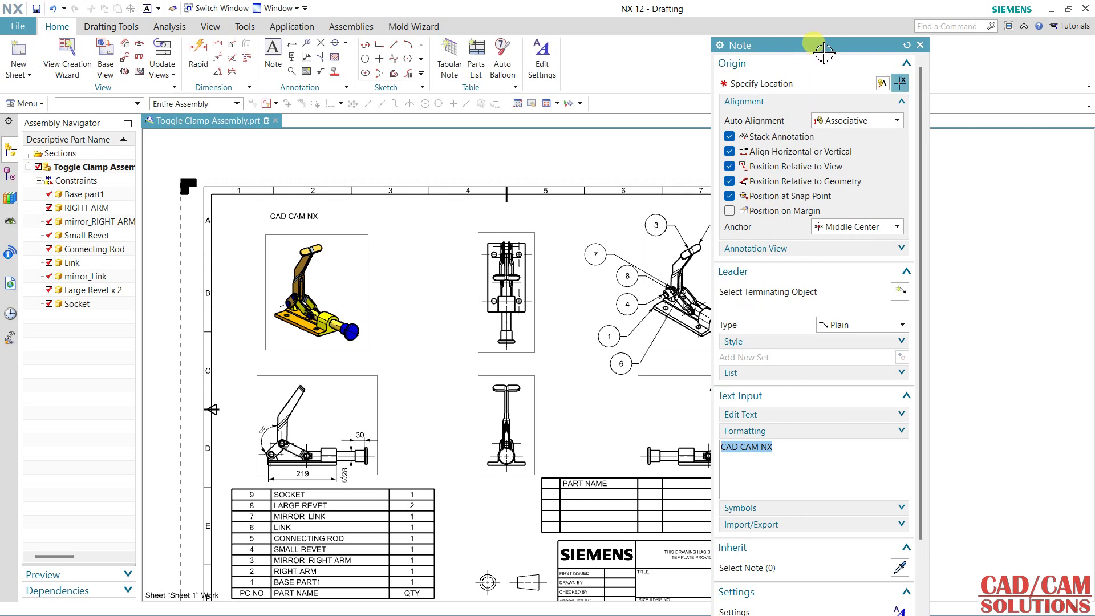
{"action": "left_click_drag", "start_coordinate": [826, 52], "coordinate": [780, 14]}
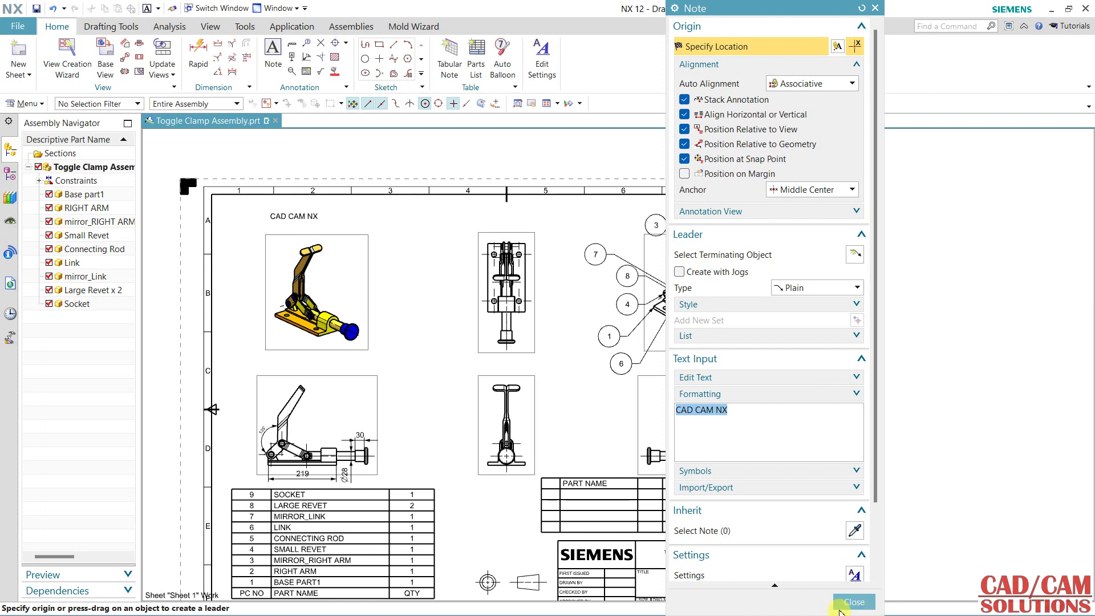
{"action": "left_click", "coordinate": [848, 604]}
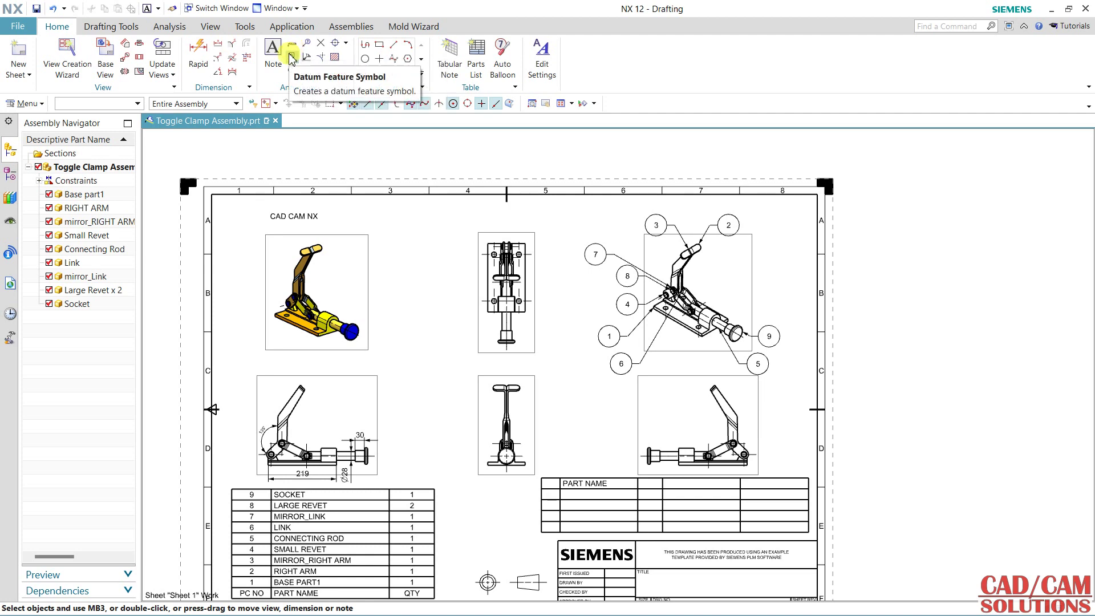
- Place a datum feature symbol A beside the plunger
{"action": "left_click", "coordinate": [291, 57]}
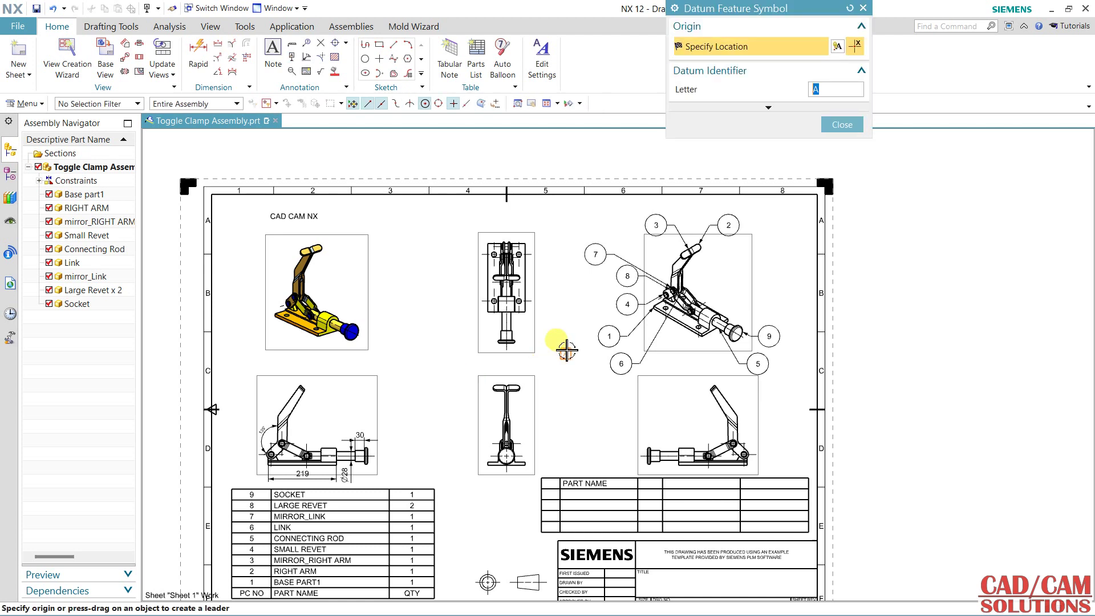
{"action": "scroll", "coordinate": [563, 350], "scroll_direction": "up", "scroll_amount": 3}
{"action": "scroll", "coordinate": [521, 333], "scroll_direction": "up", "scroll_amount": 2}
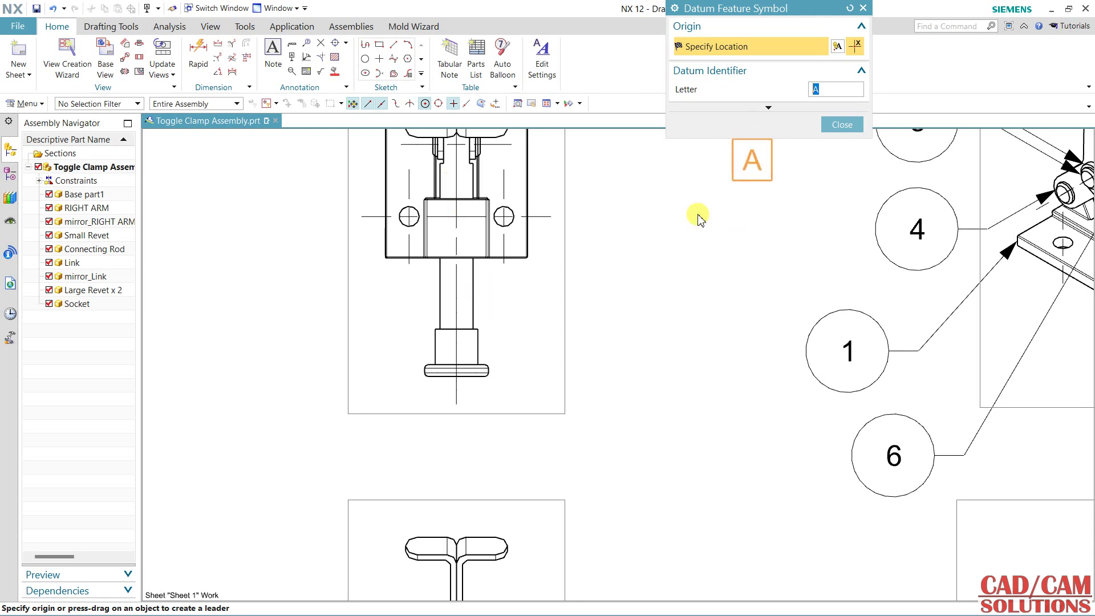
{"action": "left_click_drag", "start_coordinate": [456, 184], "coordinate": [607, 233]}
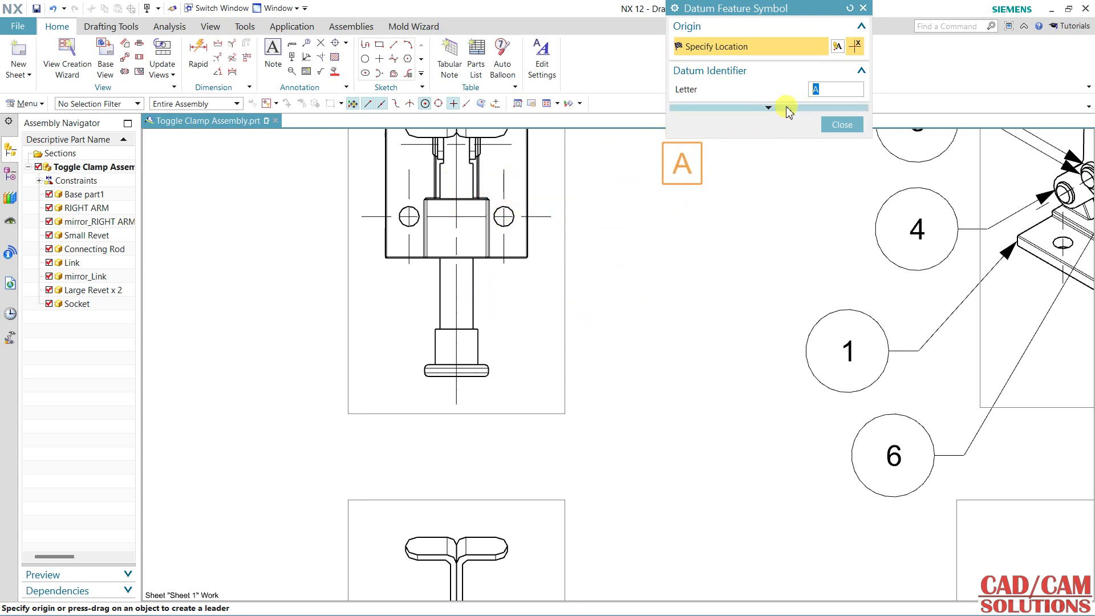
{"action": "left_click", "coordinate": [769, 107]}
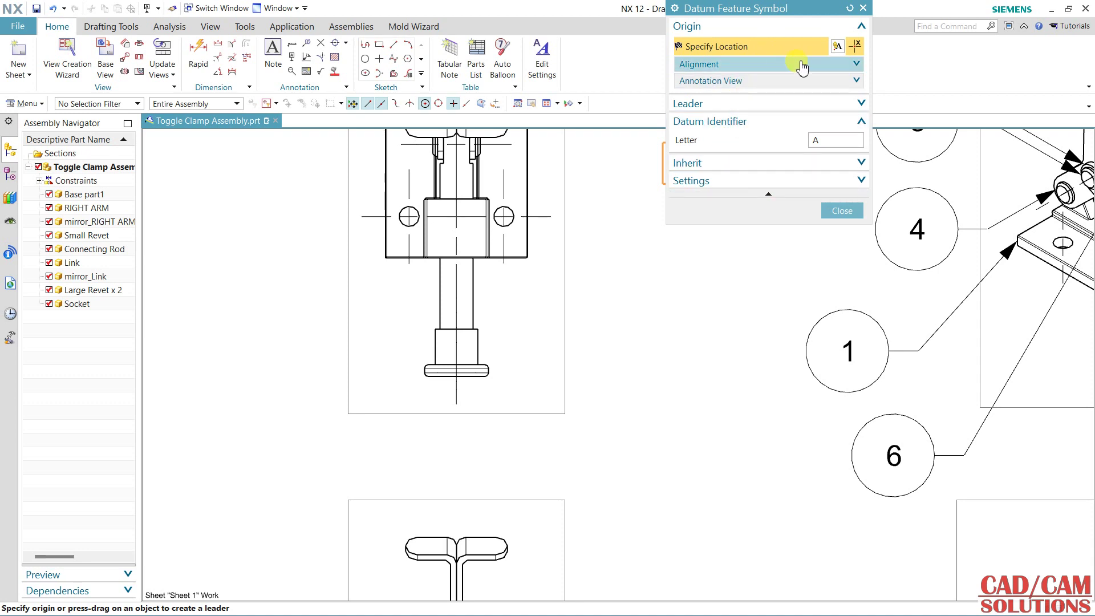
{"action": "left_click", "coordinate": [857, 49]}
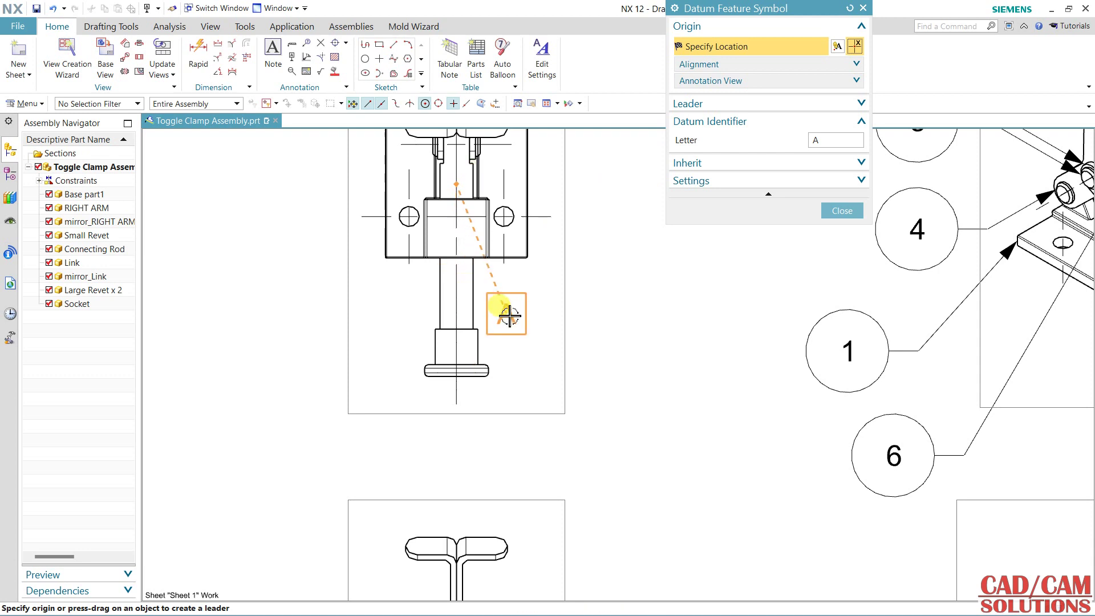
{"action": "left_click", "coordinate": [527, 312]}
- Add a second datum A with a straight leader from the plunger's bottom edge
{"action": "left_click_drag", "start_coordinate": [456, 183], "coordinate": [675, 262]}
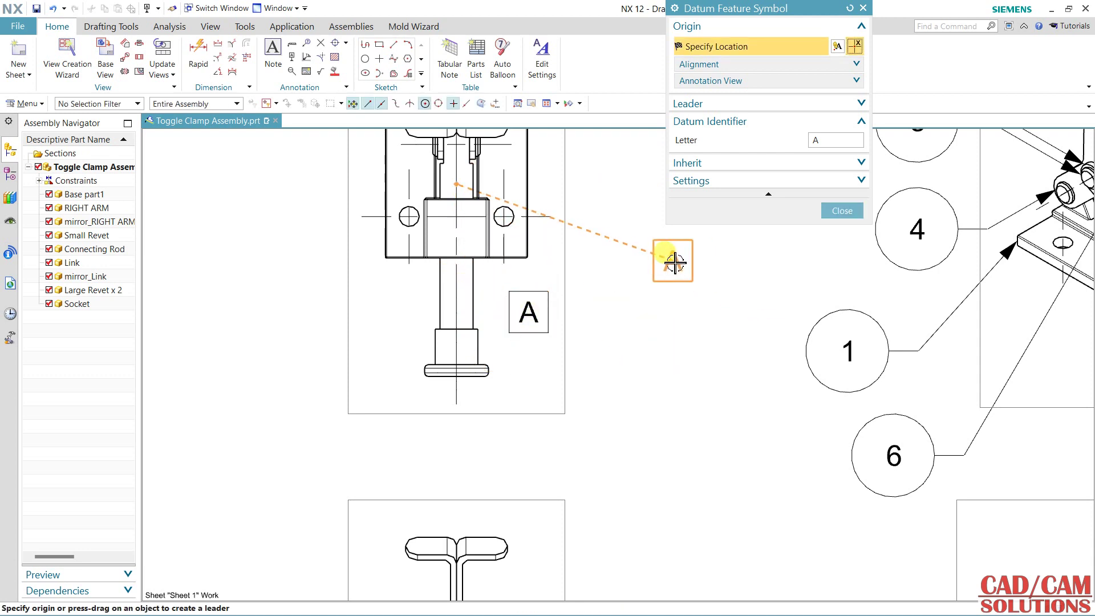
{"action": "left_click", "coordinate": [742, 107]}
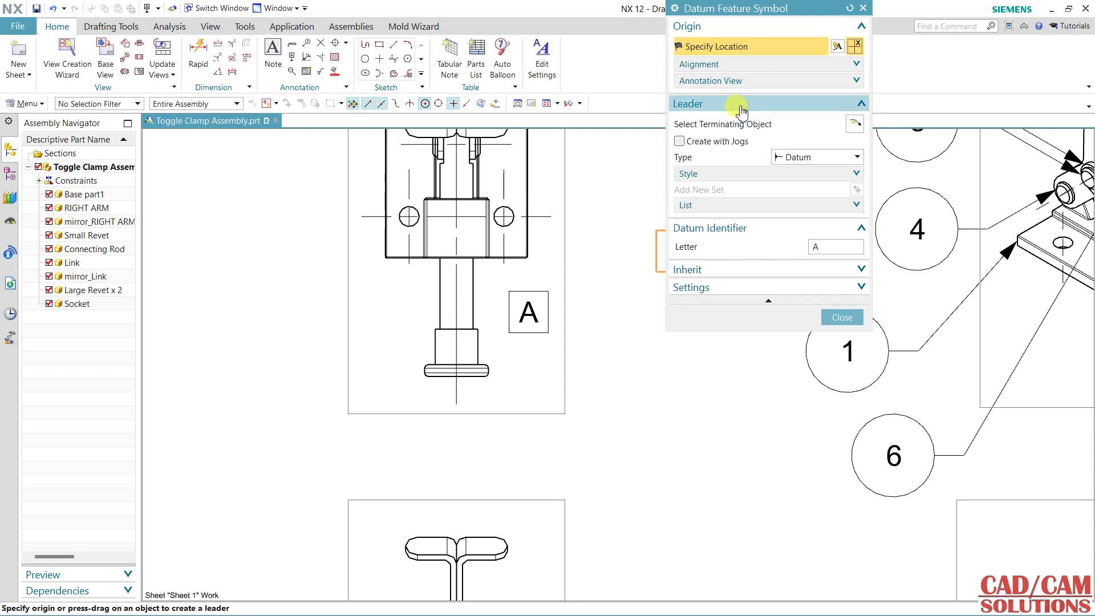
{"action": "left_click", "coordinate": [720, 128]}
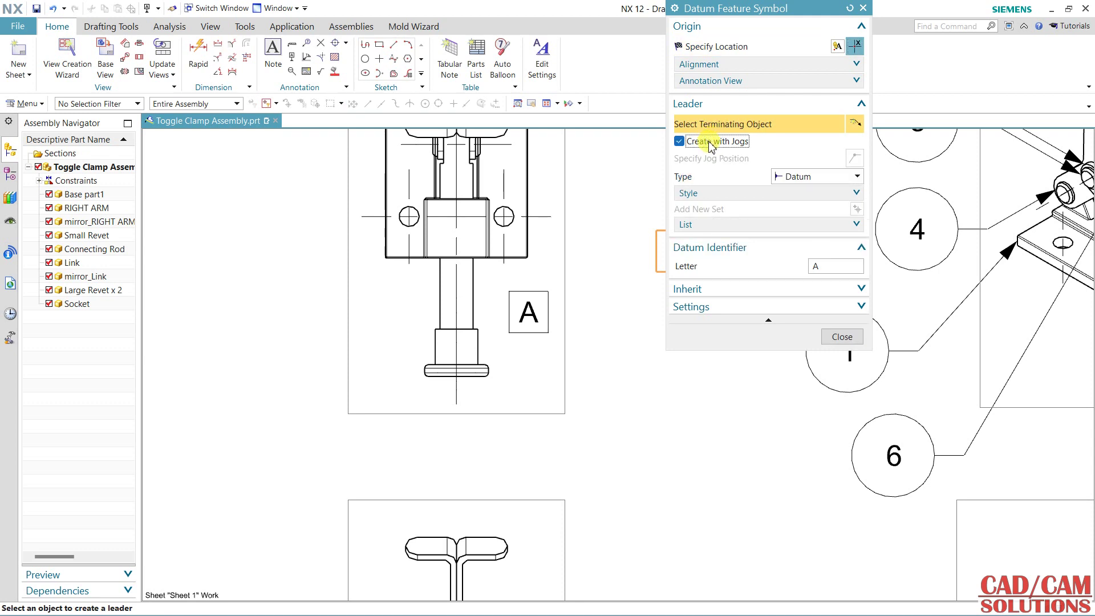
{"action": "left_click", "coordinate": [710, 142]}
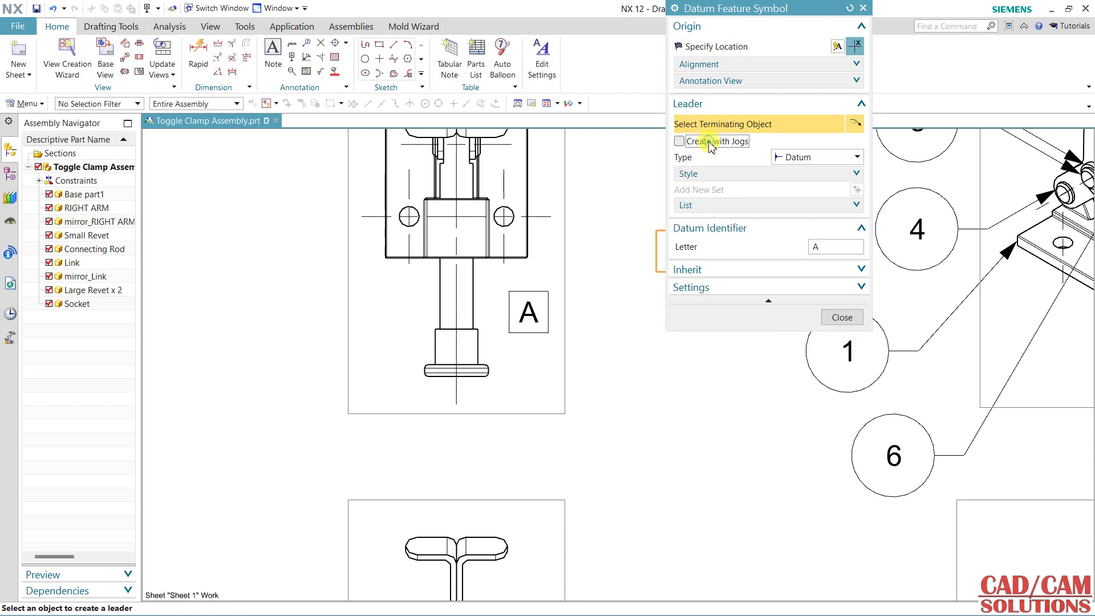
{"action": "left_click", "coordinate": [488, 370]}
{"action": "left_click_drag", "start_coordinate": [511, 387], "coordinate": [586, 377]}
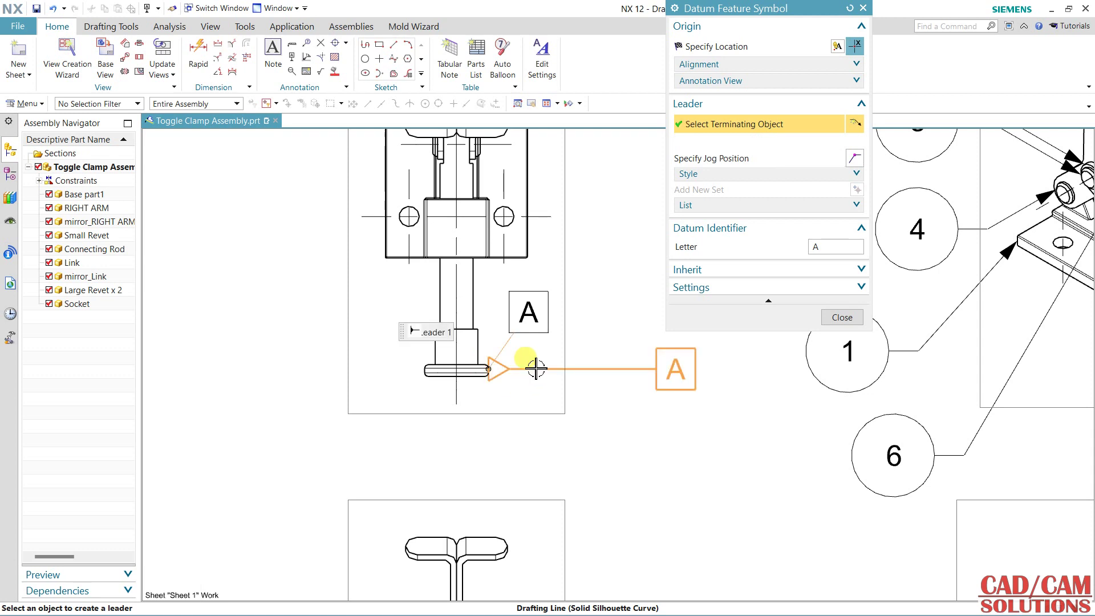
{"action": "left_click", "coordinate": [586, 376]}
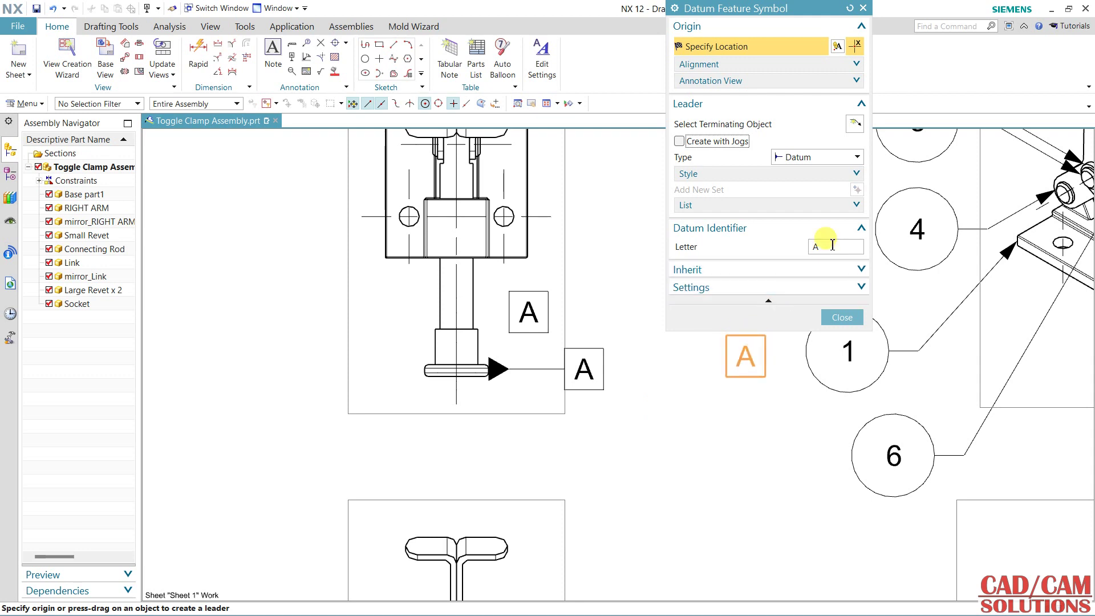
- Add balloon 11 left of the top view, its leader attached to the body's lower edge
{"action": "left_click", "coordinate": [841, 317]}
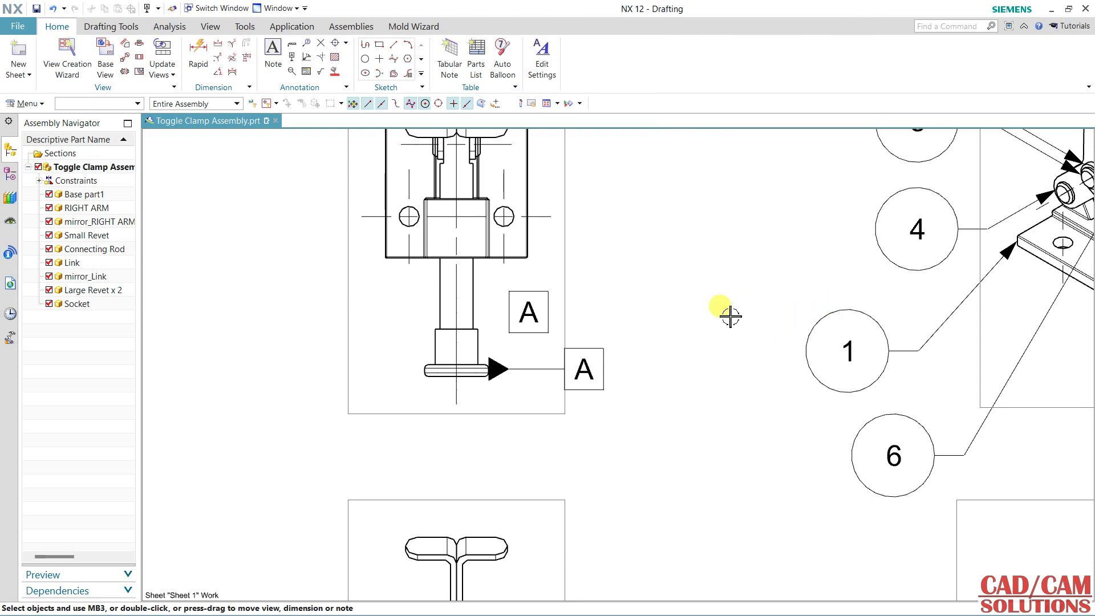
{"action": "scroll", "coordinate": [704, 318], "scroll_direction": "down", "scroll_amount": 1}
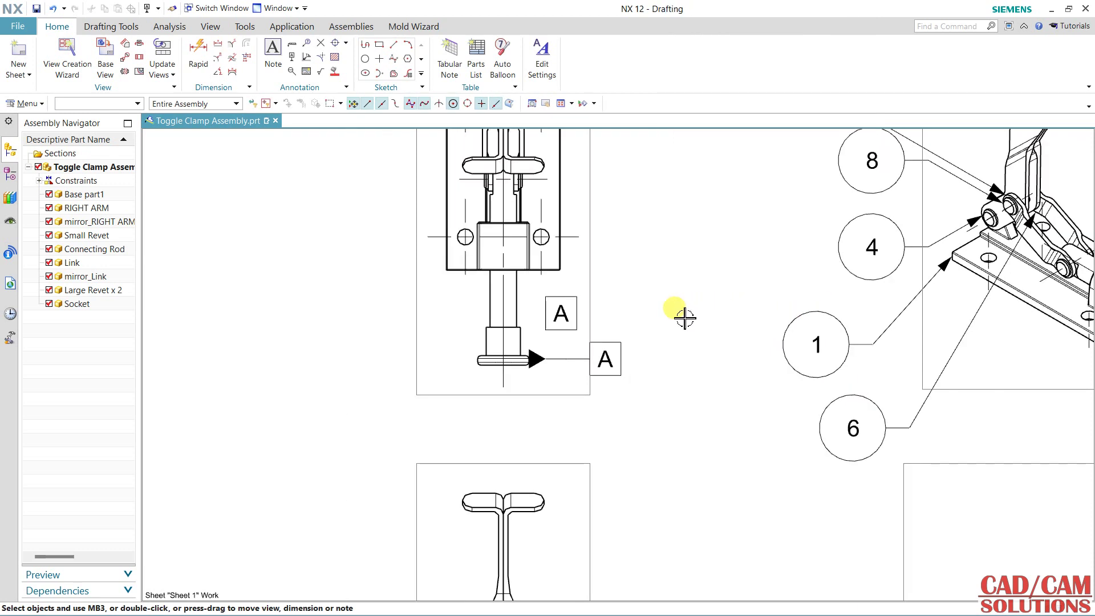
{"action": "left_click", "coordinate": [308, 49]}
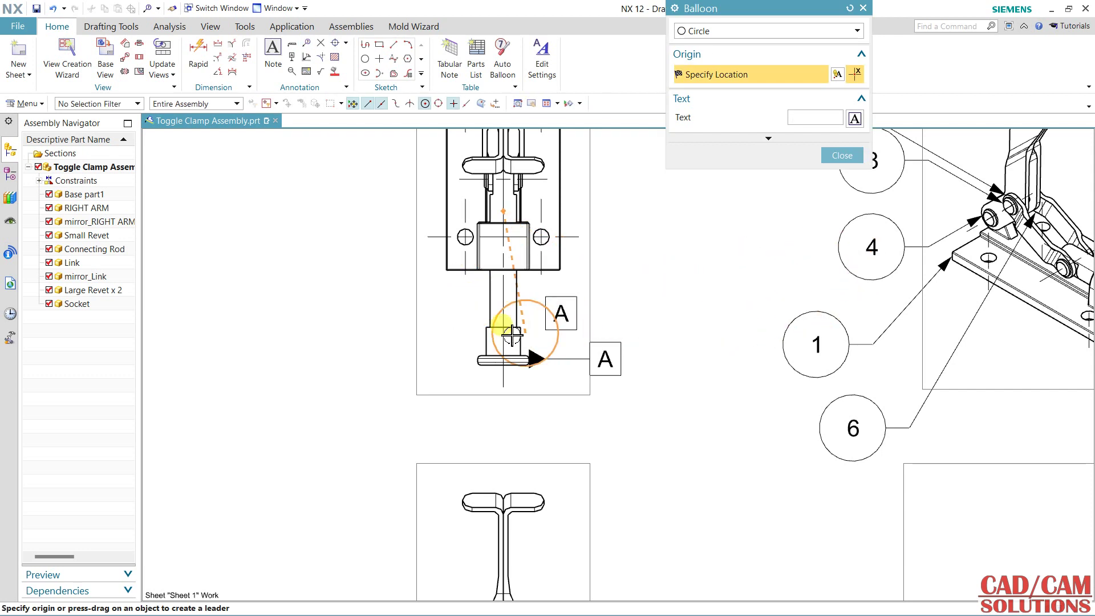
{"action": "left_click", "coordinate": [769, 138]}
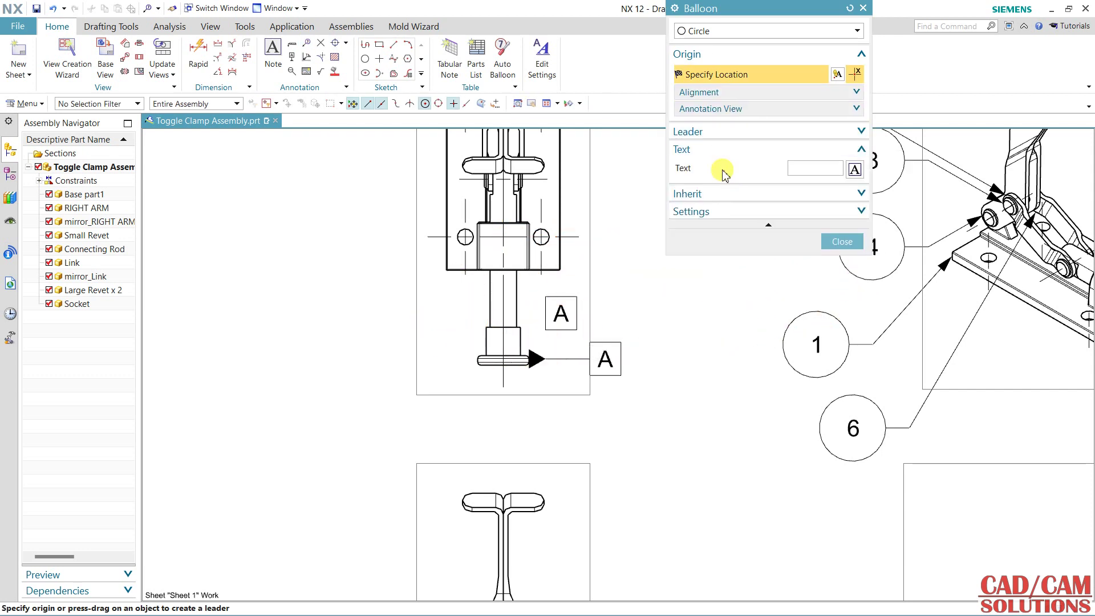
{"action": "left_click", "coordinate": [725, 140]}
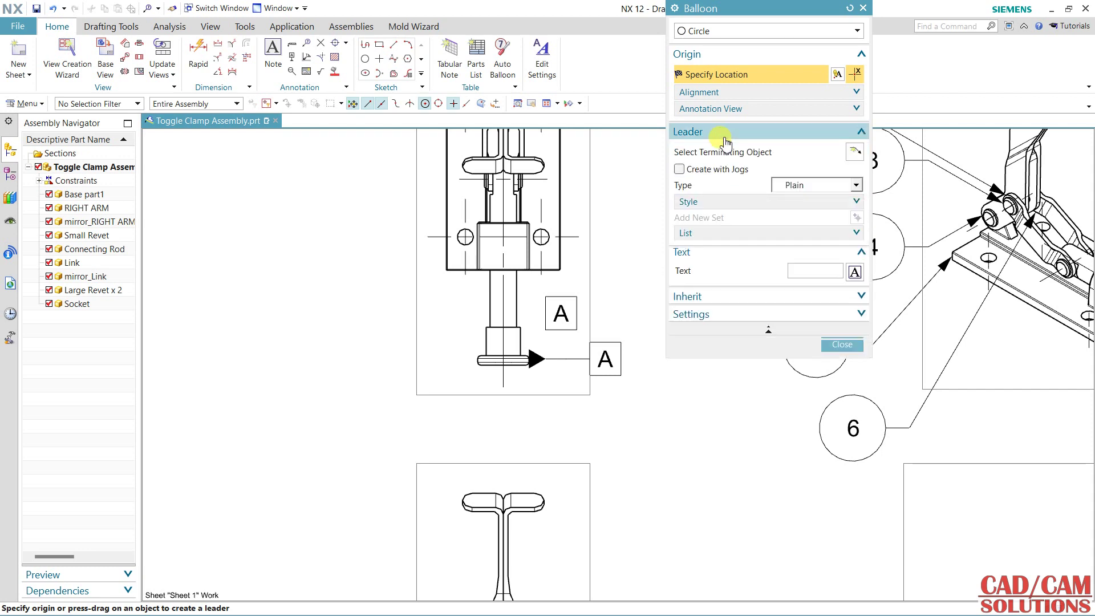
{"action": "left_click", "coordinate": [856, 152]}
{"action": "type", "text": "11"}
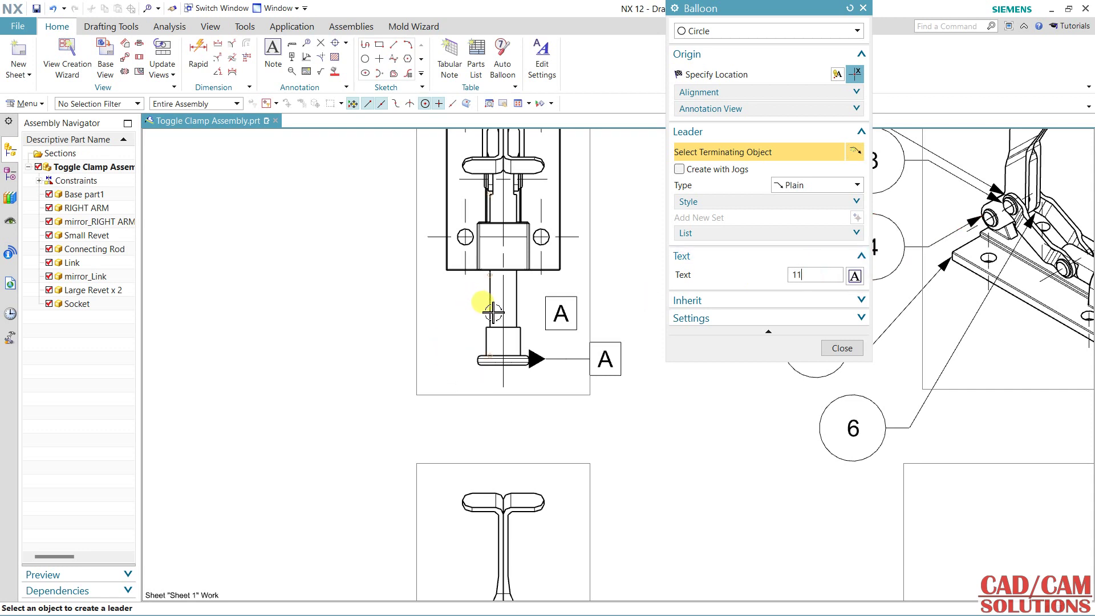
{"action": "left_click", "coordinate": [443, 268]}
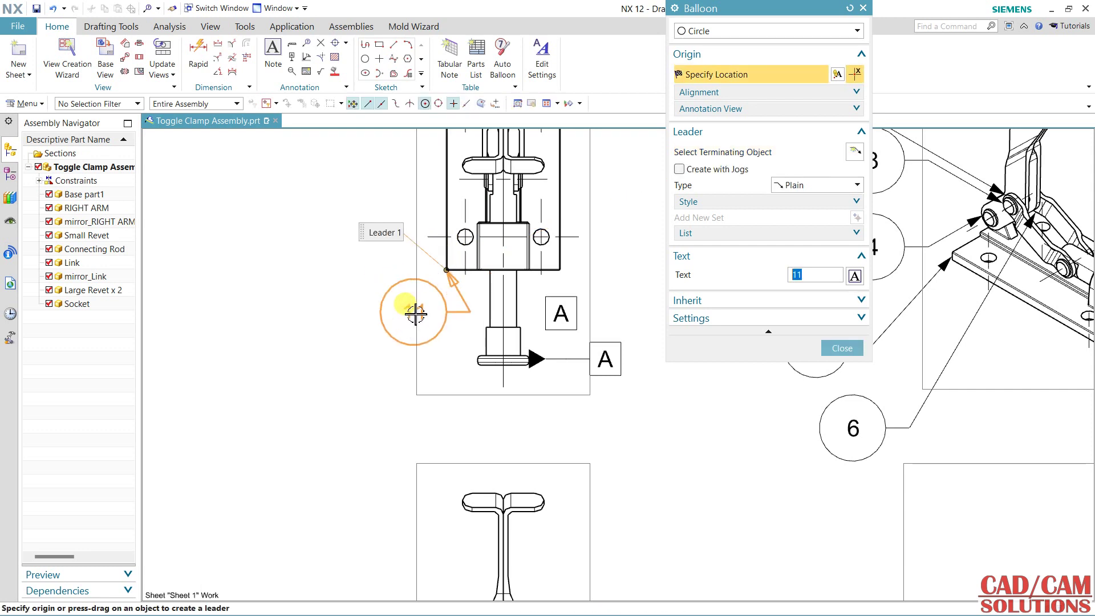
{"action": "left_click", "coordinate": [315, 300]}
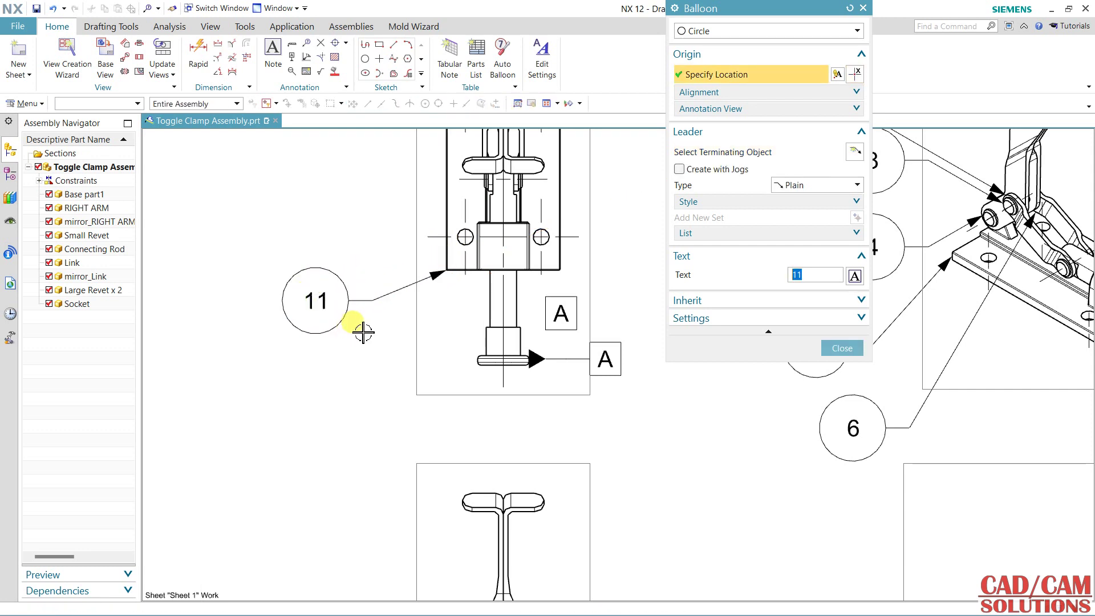
{"action": "left_click", "coordinate": [841, 348]}
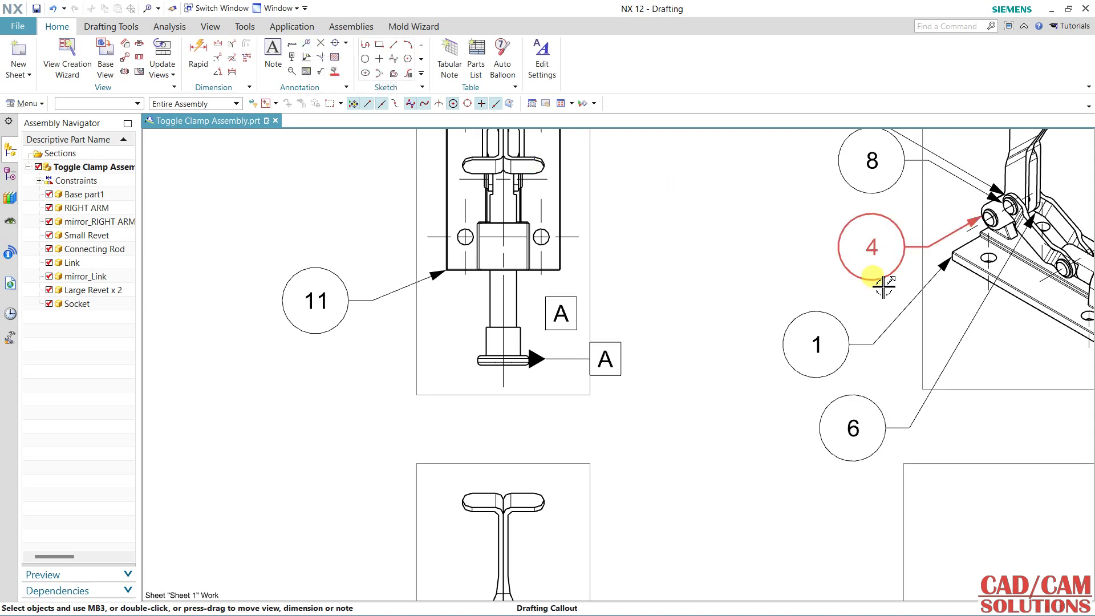
{"action": "scroll", "coordinate": [872, 401], "scroll_direction": "down", "scroll_amount": 3}
{"action": "scroll", "coordinate": [632, 435], "scroll_direction": "up", "scroll_amount": 1}
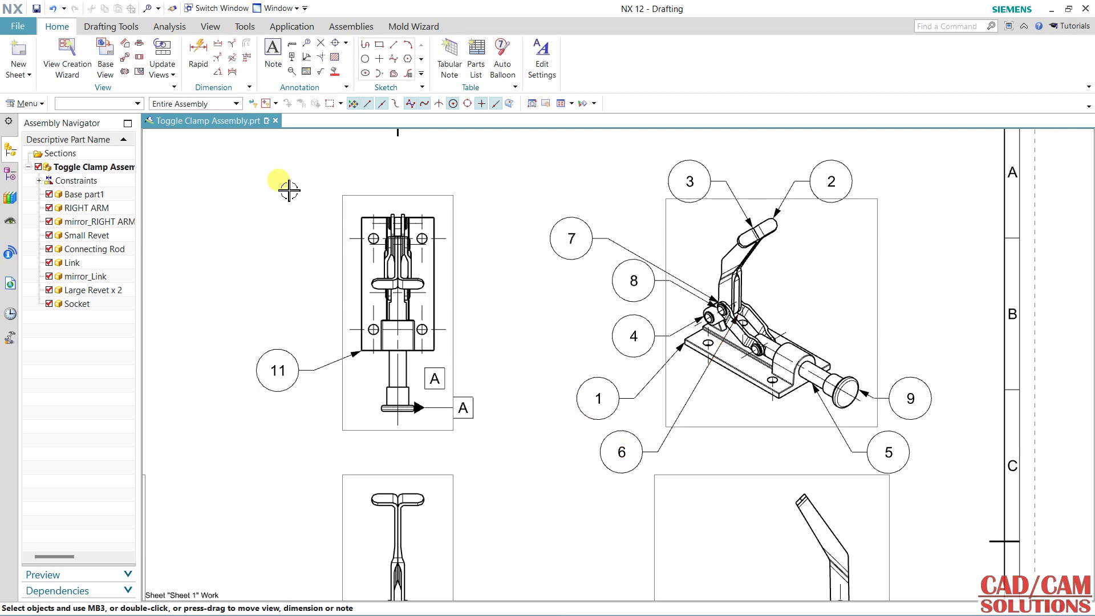
- Place target point symbols at the left hole centre and on the plunger shaft
{"action": "left_click", "coordinate": [321, 44]}
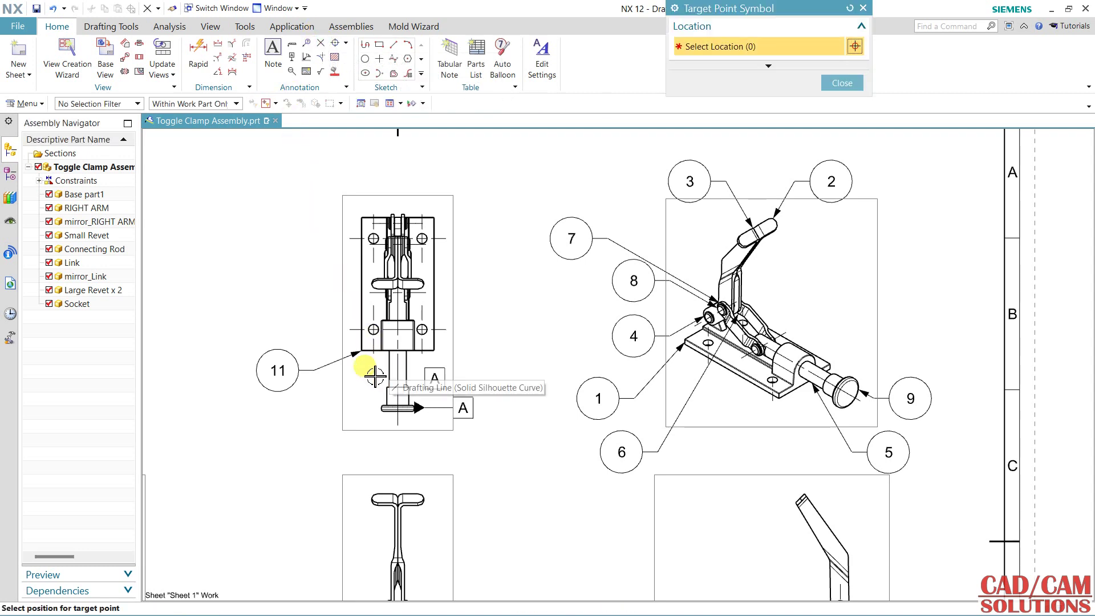
{"action": "scroll", "coordinate": [375, 377], "scroll_direction": "up", "scroll_amount": 1}
{"action": "scroll", "coordinate": [387, 318], "scroll_direction": "up", "scroll_amount": 2}
{"action": "scroll", "coordinate": [391, 294], "scroll_direction": "up", "scroll_amount": 2}
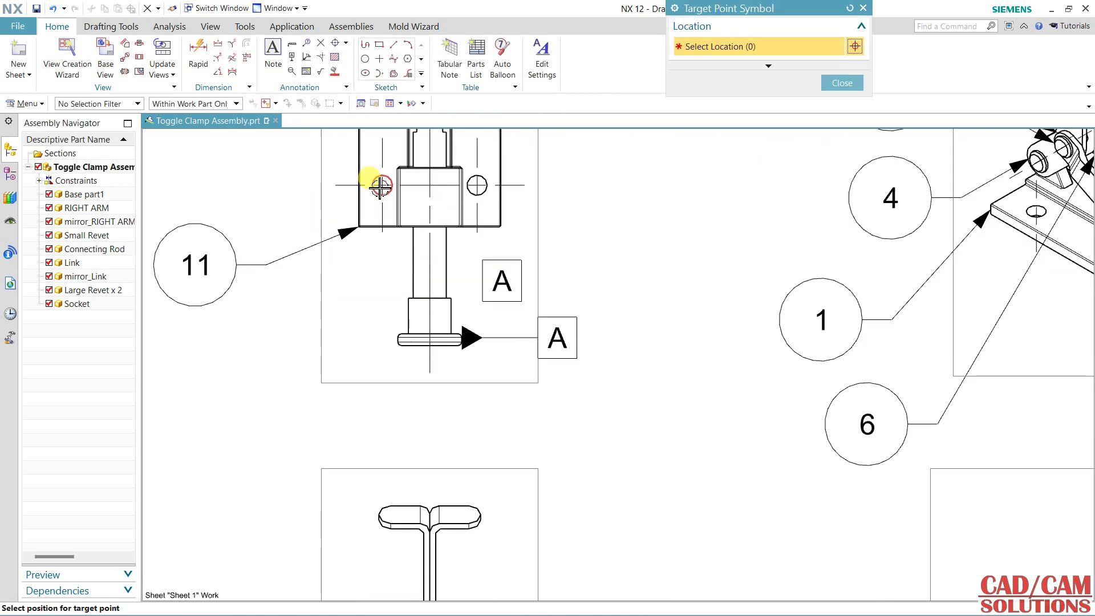
{"action": "left_click", "coordinate": [379, 186]}
{"action": "left_click", "coordinate": [413, 254]}
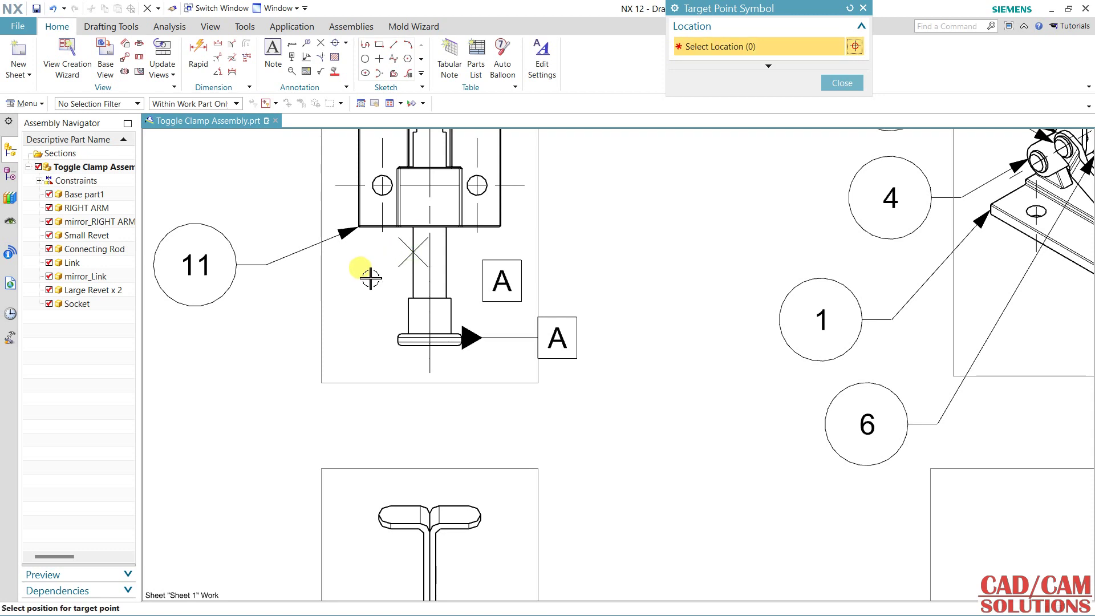
{"action": "left_click", "coordinate": [841, 83]}
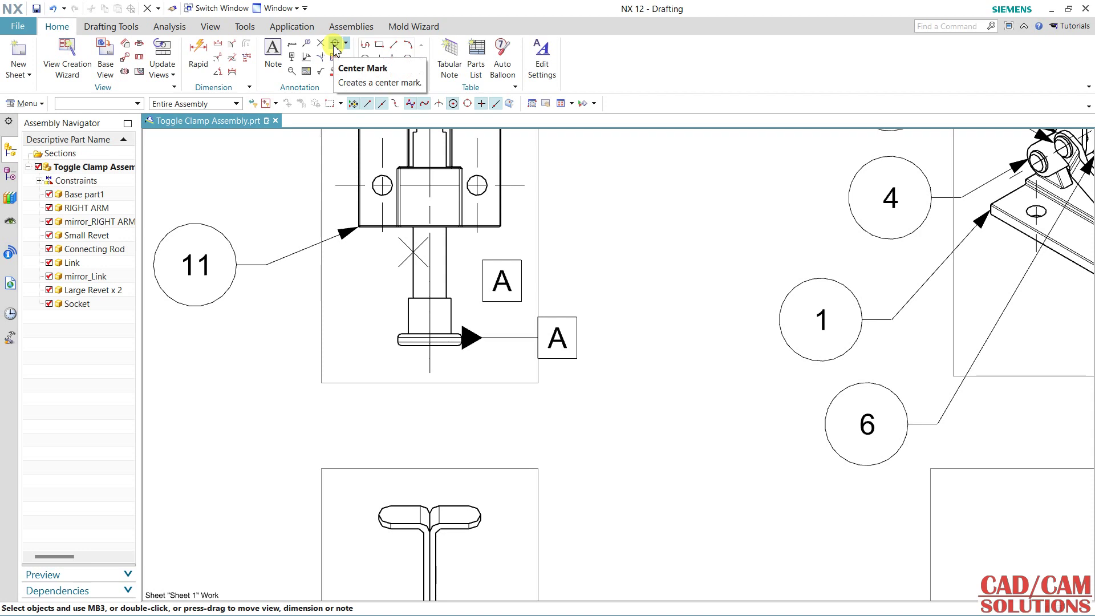
- Pan and zoom across the sheet to centre the side view
{"action": "middle_click_drag", "start_coordinate": [631, 318], "coordinate": [560, 472], "text": "shift"}
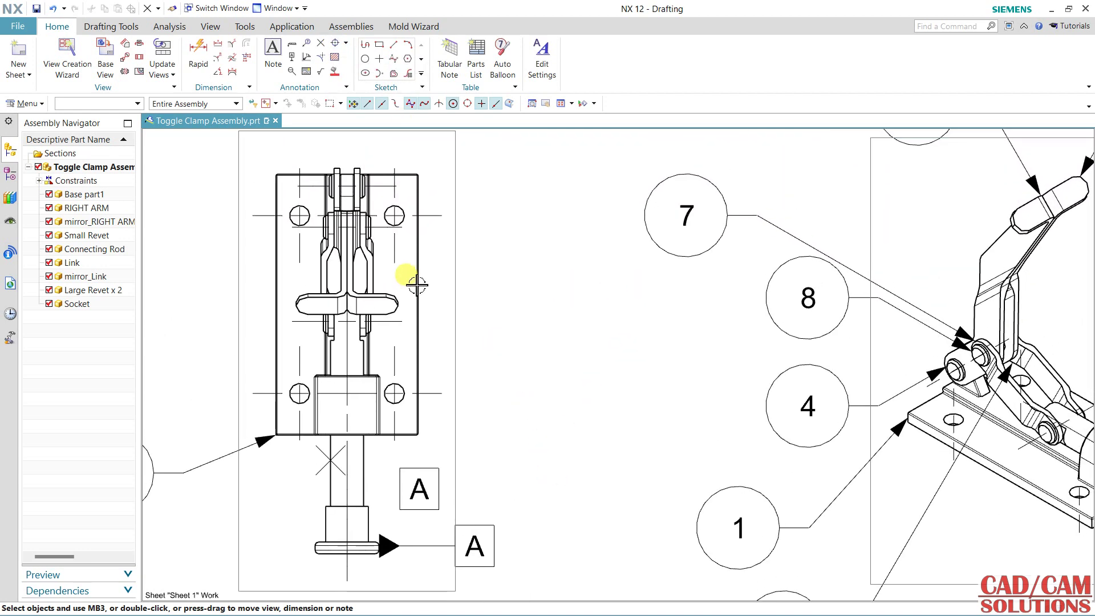
{"action": "mouse_move", "coordinate": [558, 384]}
{"action": "middle_mouse_down", "text": "shift"}
{"action": "mouse_move", "coordinate": [423, 344]}
{"action": "mouse_move", "coordinate": [477, 142]}
{"action": "middle_mouse_up", "text": "shift"}
{"action": "scroll", "coordinate": [435, 310], "scroll_direction": "down", "scroll_amount": 2}
{"action": "scroll", "coordinate": [403, 311], "scroll_direction": "down", "scroll_amount": 2}
{"action": "middle_click_drag", "start_coordinate": [453, 408], "coordinate": [545, 264], "text": "shift"}
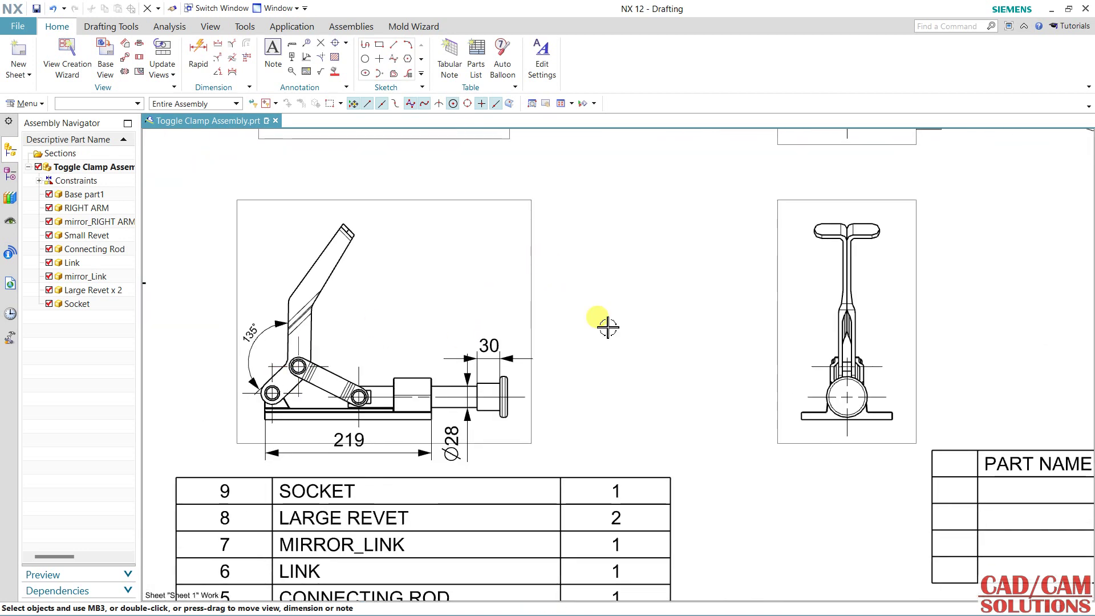
{"action": "middle_click_drag", "start_coordinate": [721, 342], "coordinate": [494, 311], "text": "shift"}
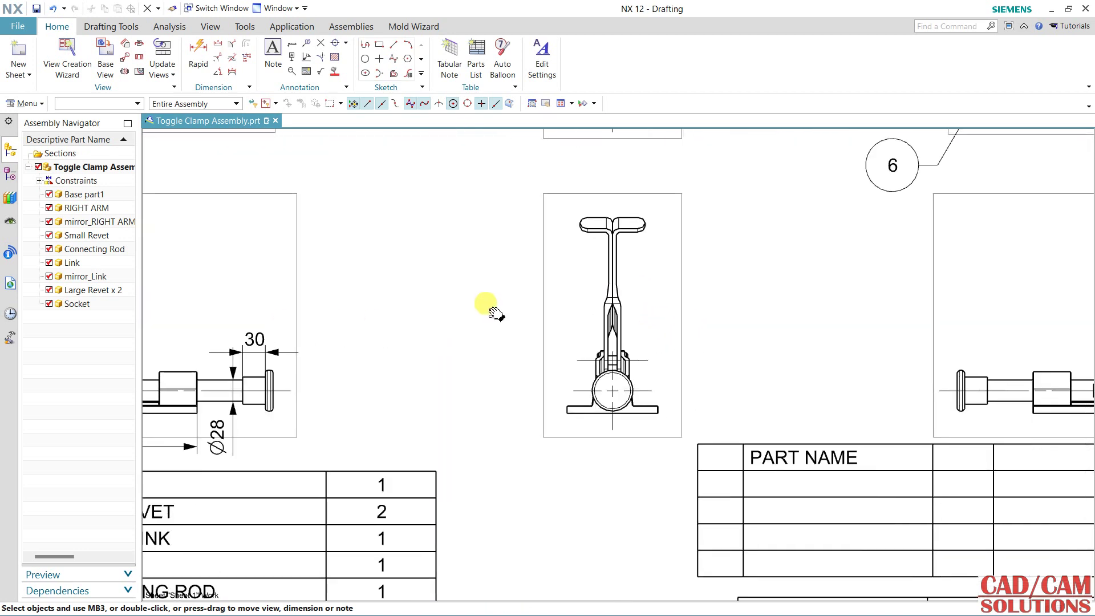
{"action": "scroll", "coordinate": [495, 311], "scroll_direction": "up", "scroll_amount": 1}
{"action": "scroll", "coordinate": [585, 373], "scroll_direction": "up", "scroll_amount": 2}
{"action": "scroll", "coordinate": [585, 374], "scroll_direction": "up", "scroll_amount": 2}
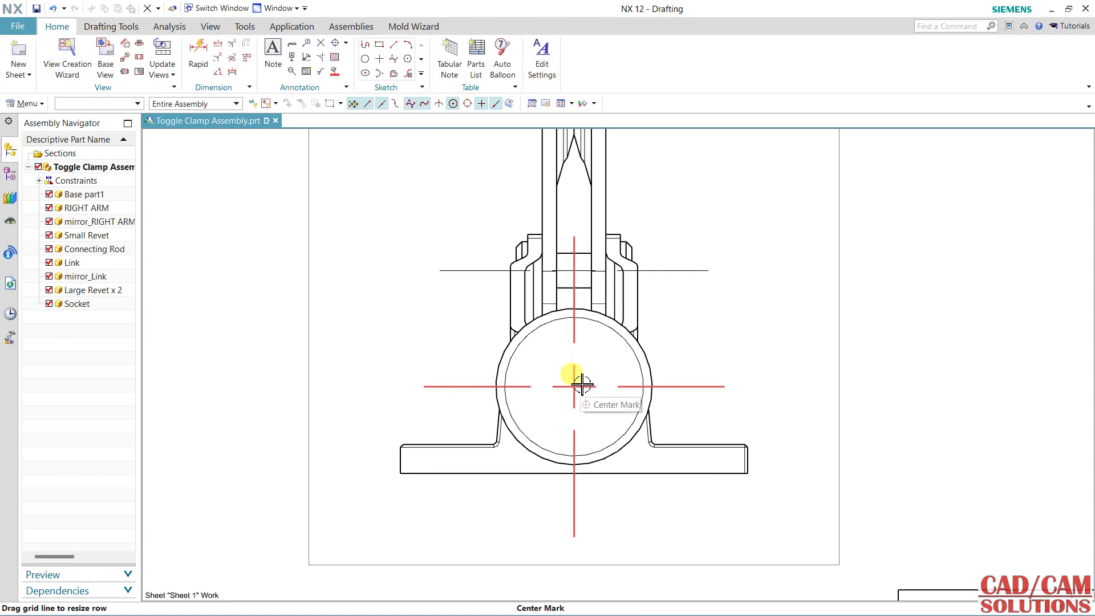
- Replace the socket circle's center mark with a new one having a lengthened vertical extension
{"action": "left_click", "coordinate": [582, 383]}
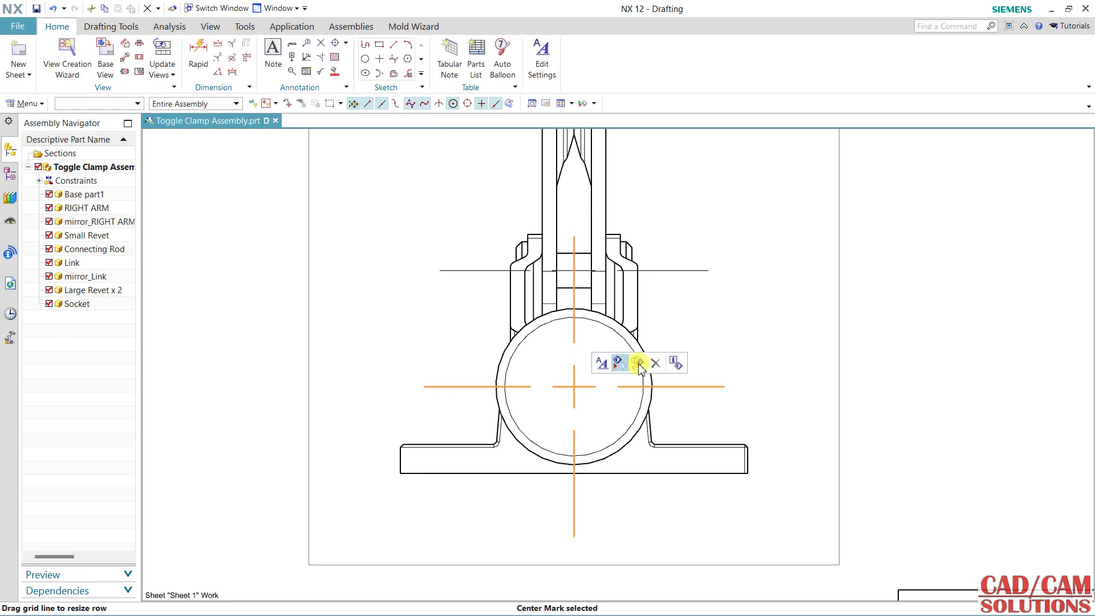
{"action": "left_click", "coordinate": [655, 364]}
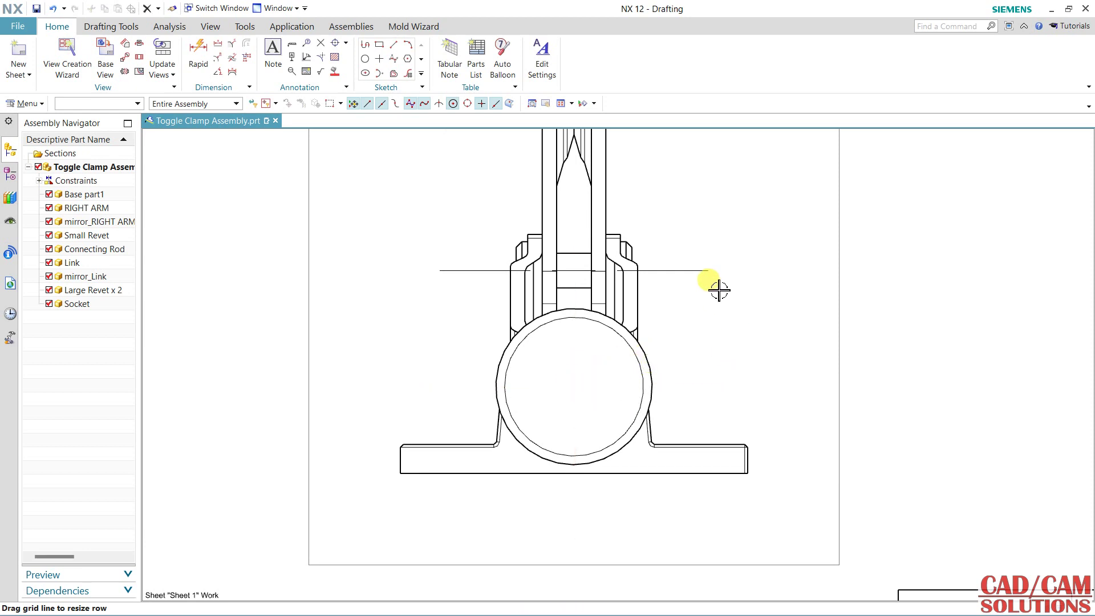
{"action": "left_click", "coordinate": [335, 44]}
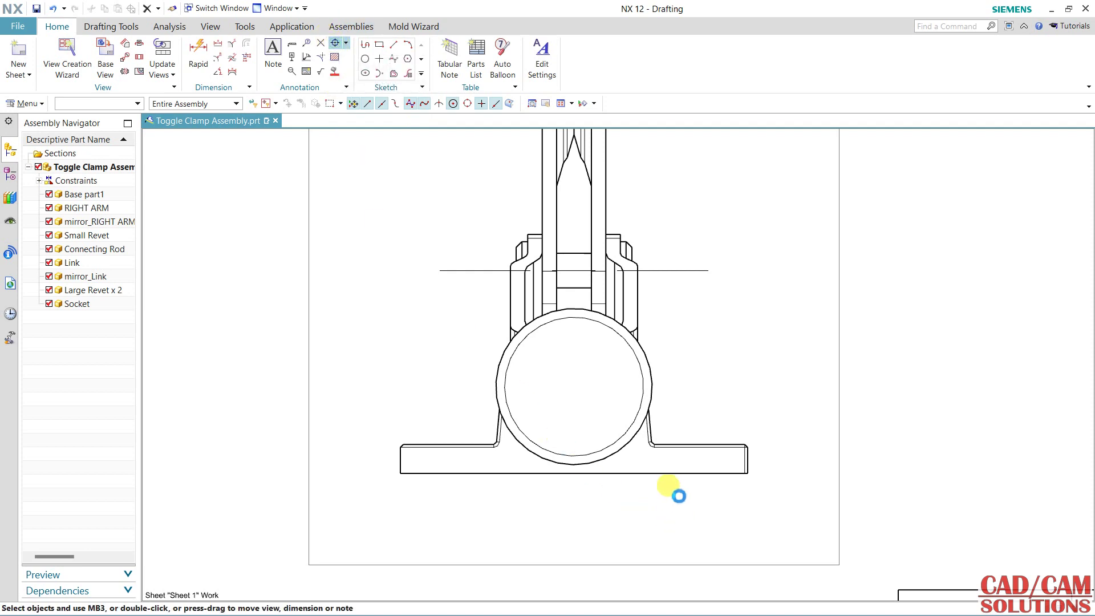
{"action": "left_click", "coordinate": [636, 350]}
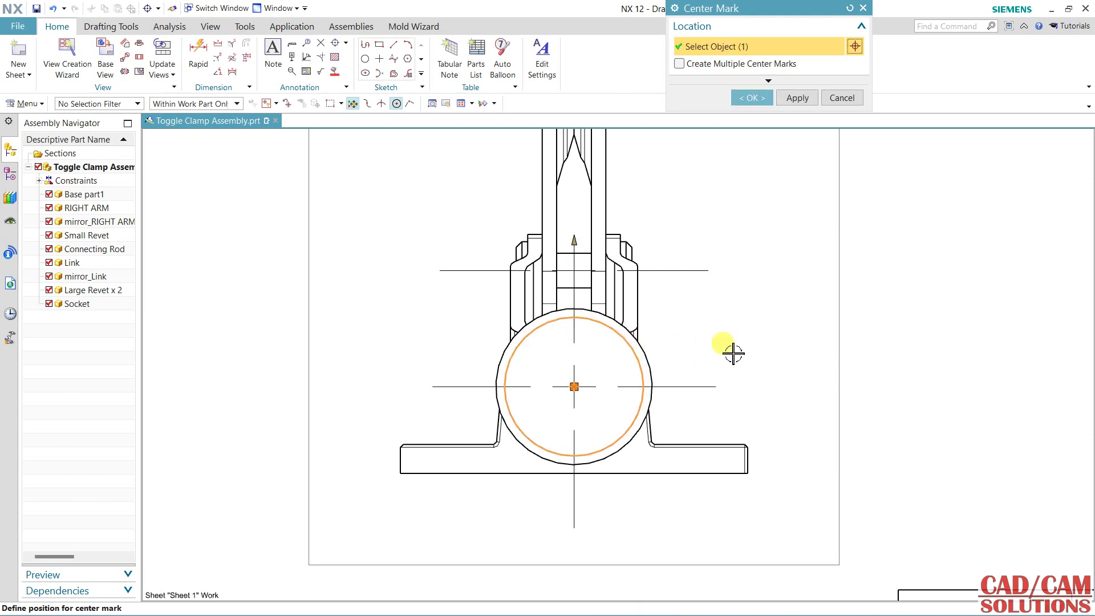
{"action": "mouse_move", "coordinate": [574, 239]}
{"action": "left_mouse_down"}
{"action": "mouse_move", "coordinate": [576, 182]}
{"action": "mouse_move", "coordinate": [575, 239]}
{"action": "left_mouse_up"}
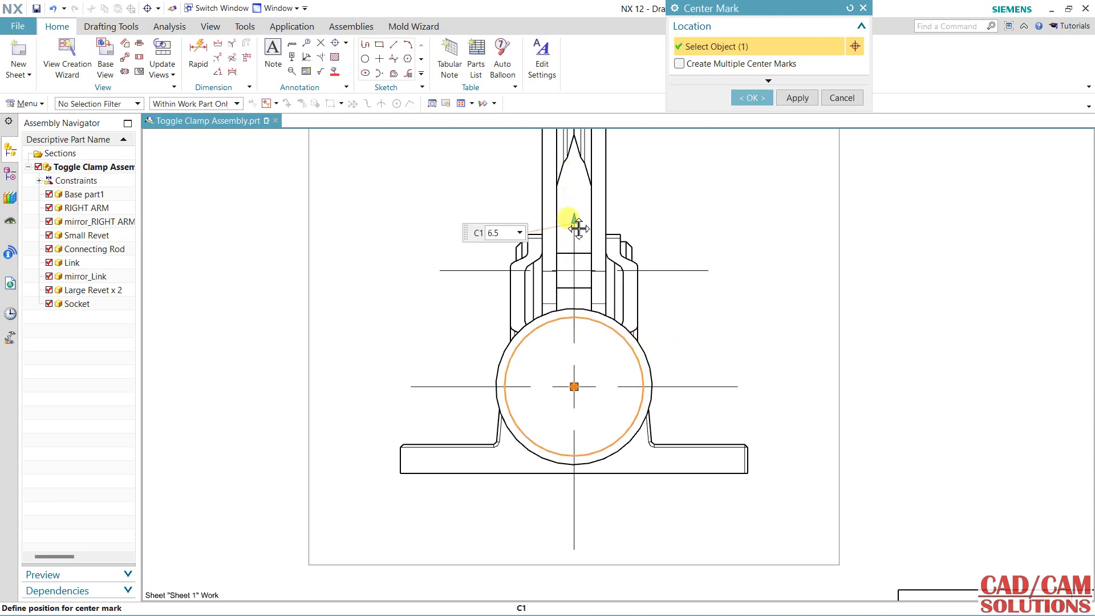
{"action": "left_click", "coordinate": [749, 103]}
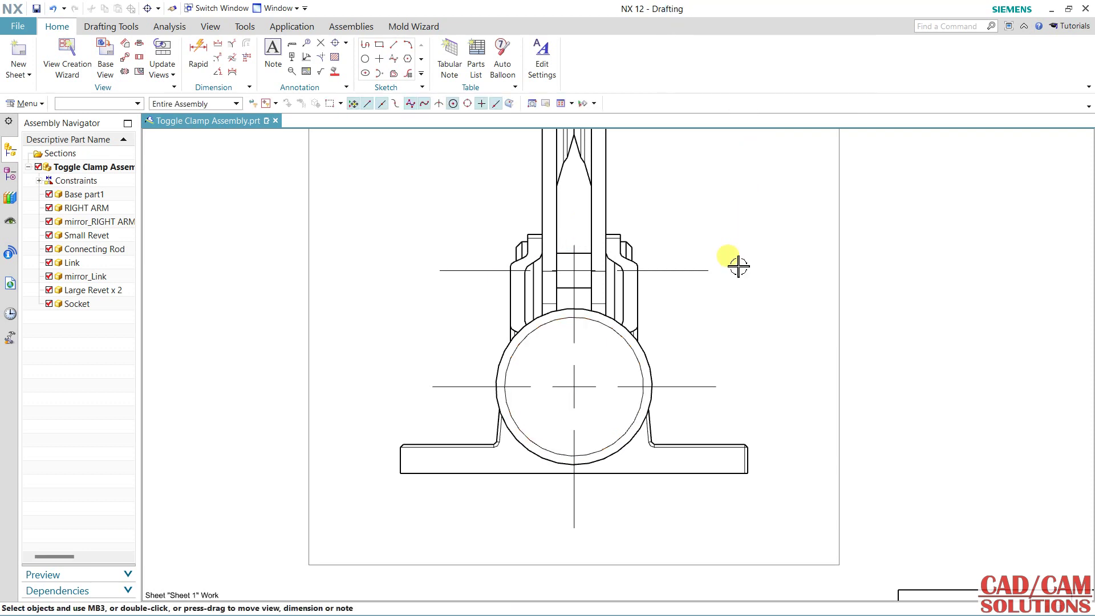
- Bring the top view's four holes into view and start a Bolt Circle Centerline
{"action": "left_click", "coordinate": [346, 43]}
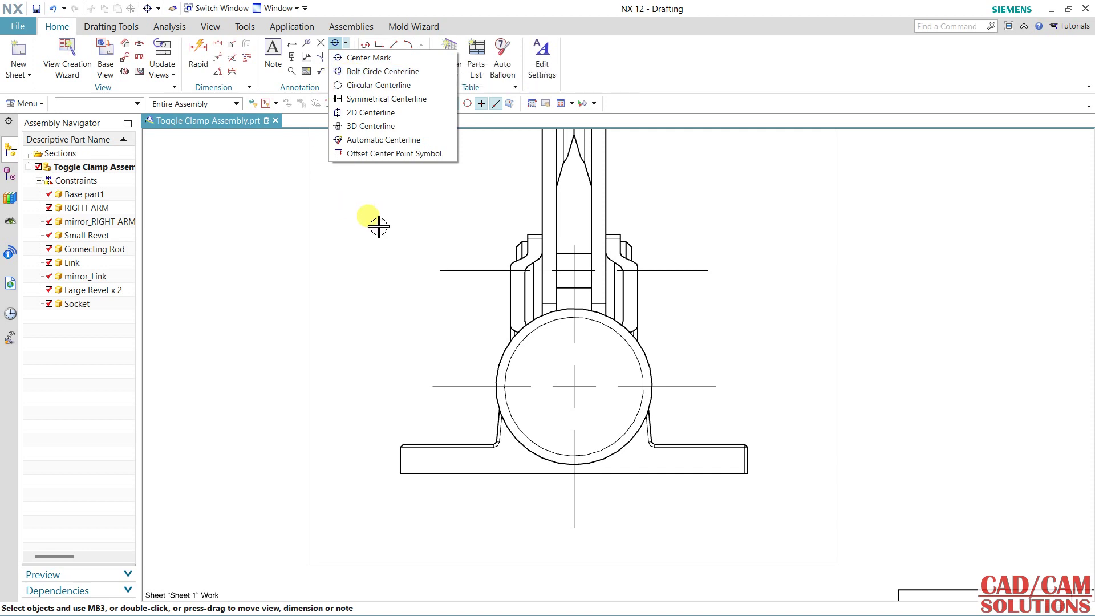
{"action": "left_click", "coordinate": [249, 196]}
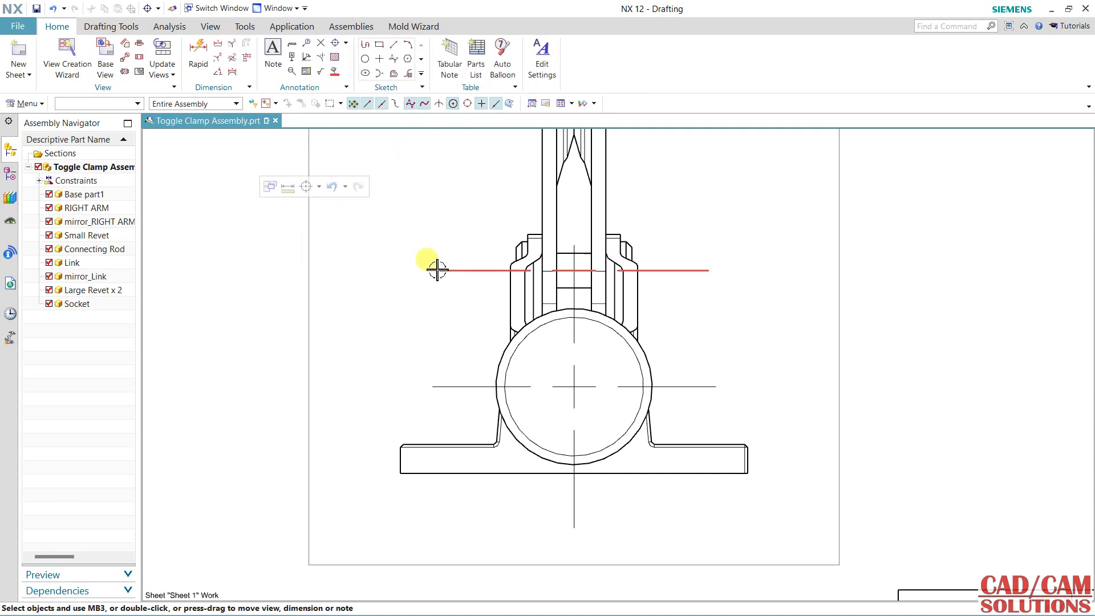
{"action": "scroll", "coordinate": [437, 269], "scroll_direction": "down", "scroll_amount": 3}
{"action": "scroll", "coordinate": [447, 256], "scroll_direction": "down", "scroll_amount": 2}
{"action": "scroll", "coordinate": [451, 253], "scroll_direction": "down", "scroll_amount": 1}
{"action": "mouse_move", "coordinate": [451, 251]}
{"action": "middle_mouse_down", "text": "shift"}
{"action": "mouse_move", "coordinate": [523, 344]}
{"action": "mouse_move", "coordinate": [536, 415]}
{"action": "mouse_move", "coordinate": [627, 497]}
{"action": "mouse_move", "coordinate": [618, 448]}
{"action": "mouse_move", "coordinate": [555, 482]}
{"action": "middle_mouse_up", "text": "shift"}
{"action": "scroll", "coordinate": [545, 177], "scroll_direction": "up", "scroll_amount": 3}
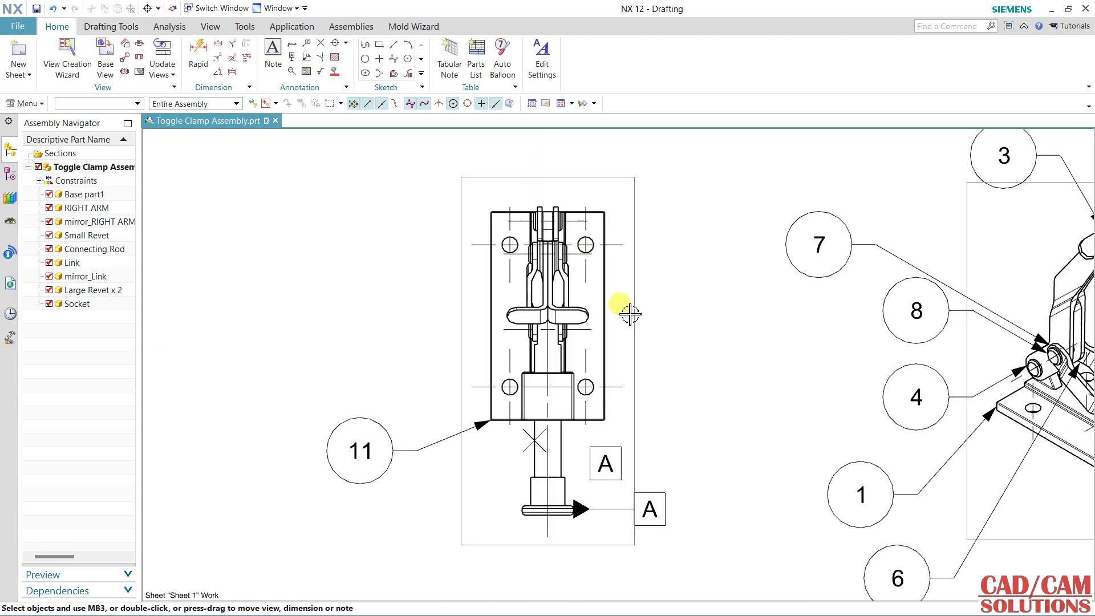
{"action": "middle_click_drag", "start_coordinate": [631, 347], "coordinate": [571, 357], "text": "shift"}
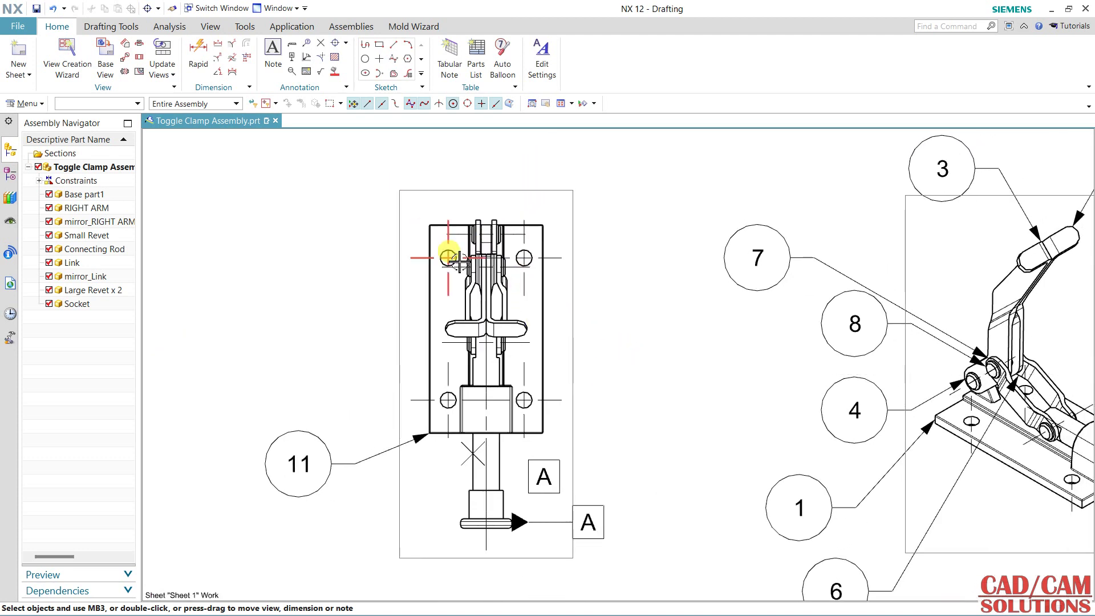
{"action": "left_click", "coordinate": [345, 44]}
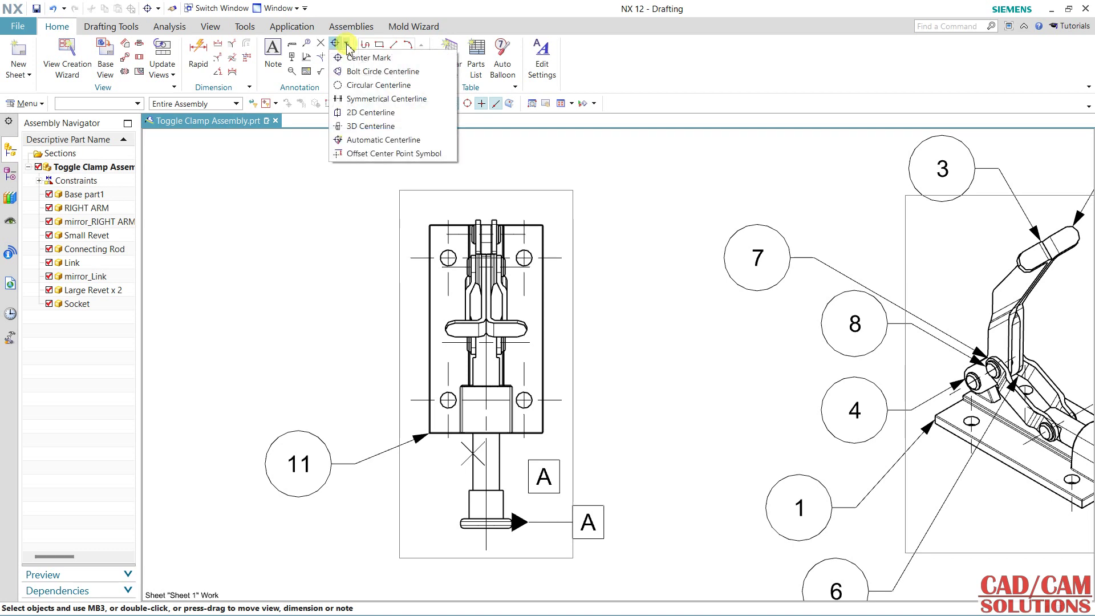
{"action": "left_click", "coordinate": [365, 71]}
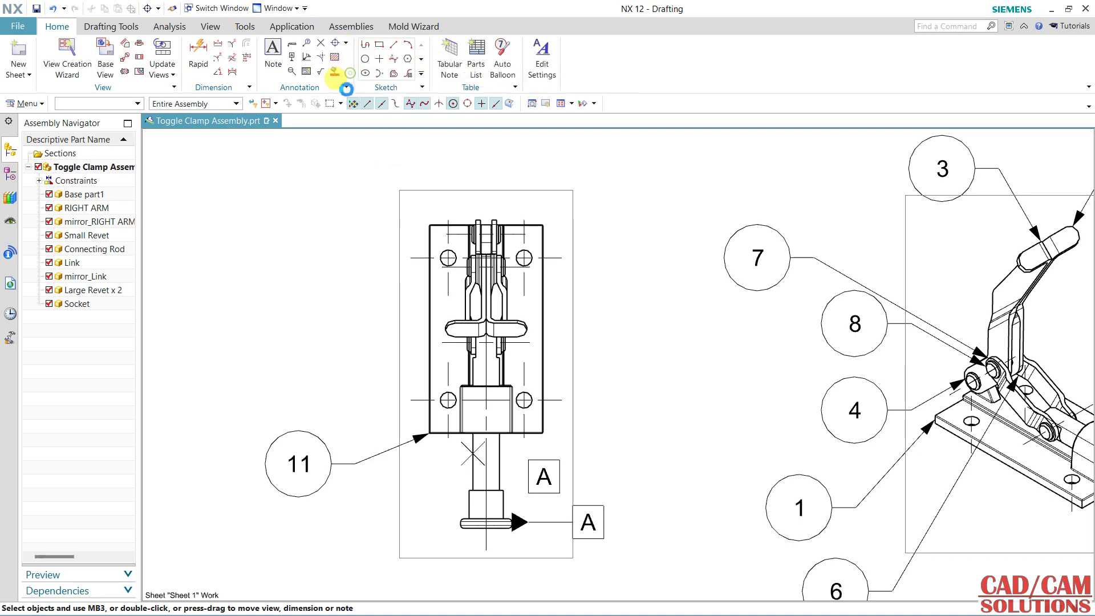
- Create a full bolt circle centerline through the four holes, then delete it
{"action": "scroll", "coordinate": [446, 280], "scroll_direction": "up", "scroll_amount": 2}
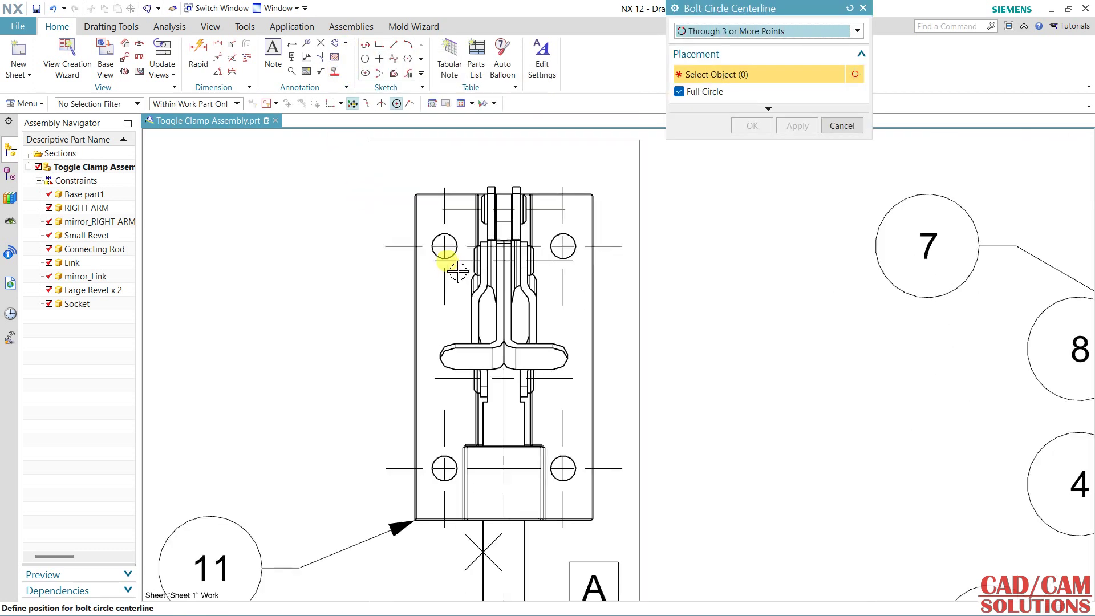
{"action": "left_click", "coordinate": [445, 247]}
{"action": "left_click", "coordinate": [442, 467]}
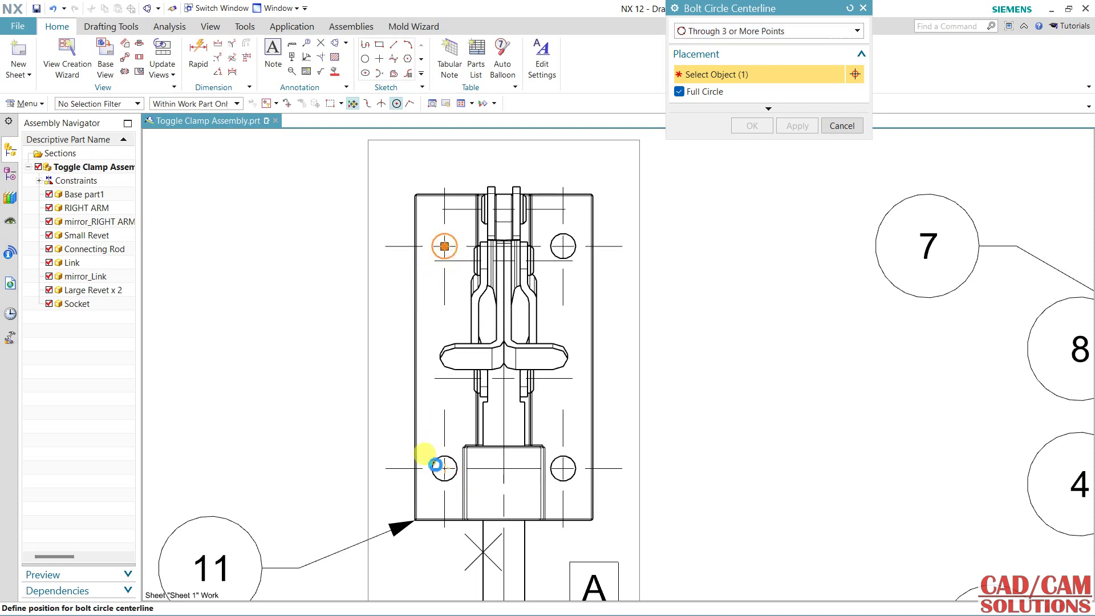
{"action": "left_click", "coordinate": [563, 465]}
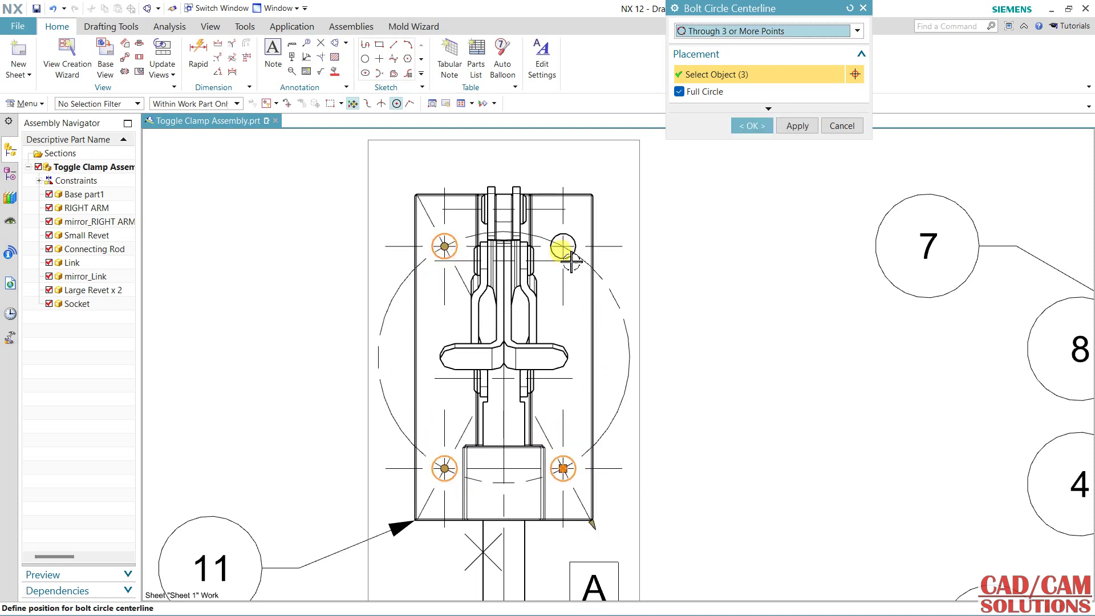
{"action": "left_click", "coordinate": [573, 238]}
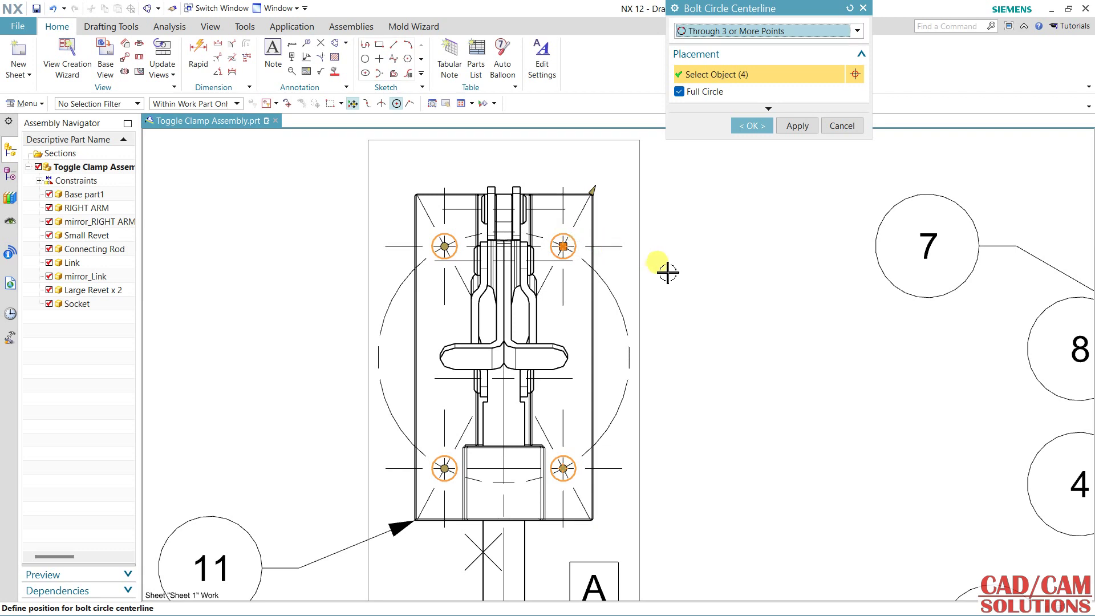
{"action": "left_click", "coordinate": [749, 126]}
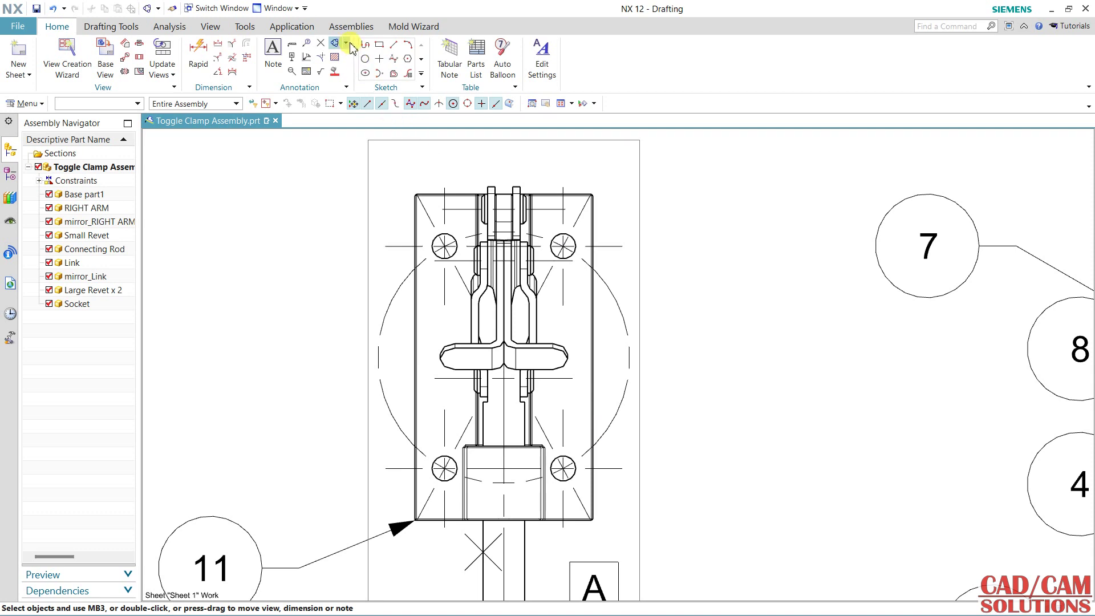
{"action": "left_click", "coordinate": [392, 303]}
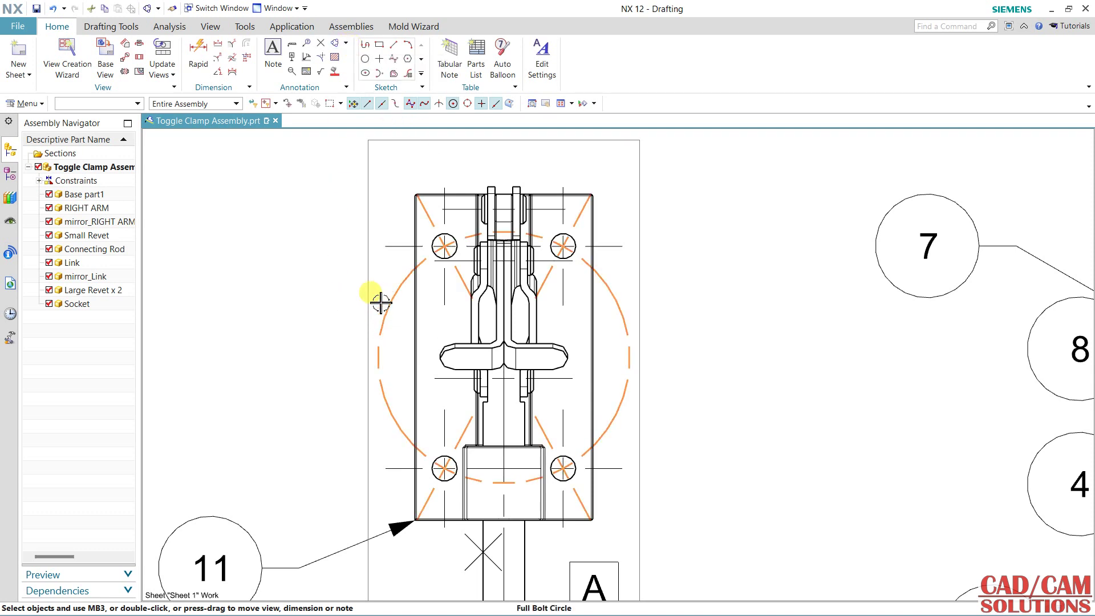
{"action": "key", "text": "Delete"}
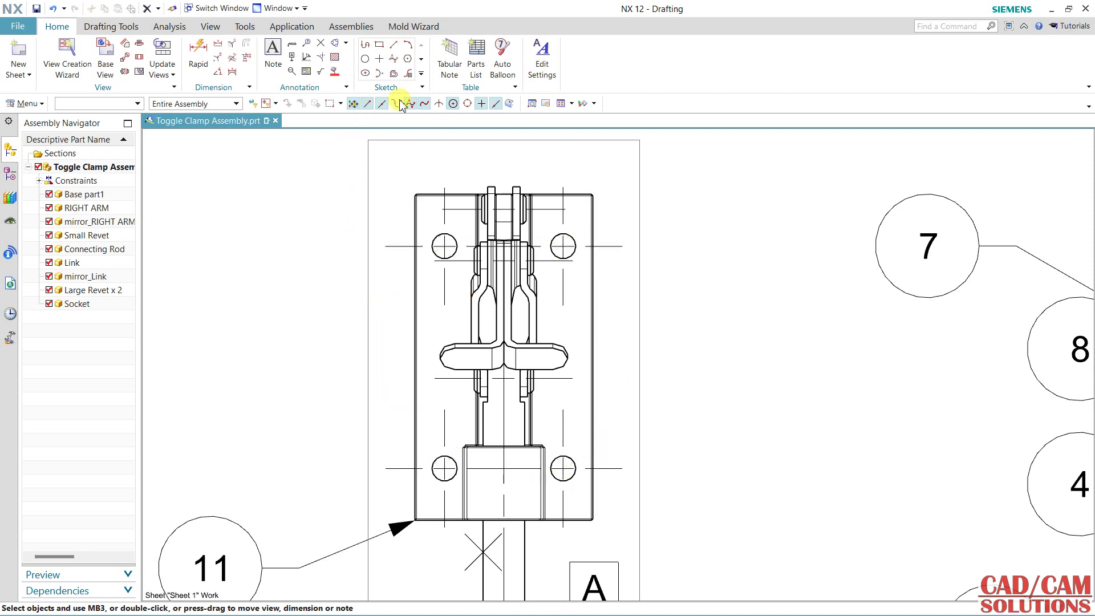
- Add a full circular centerline through the upper-left, lower-left and lower-right holes of the top view
{"action": "left_click", "coordinate": [346, 44]}
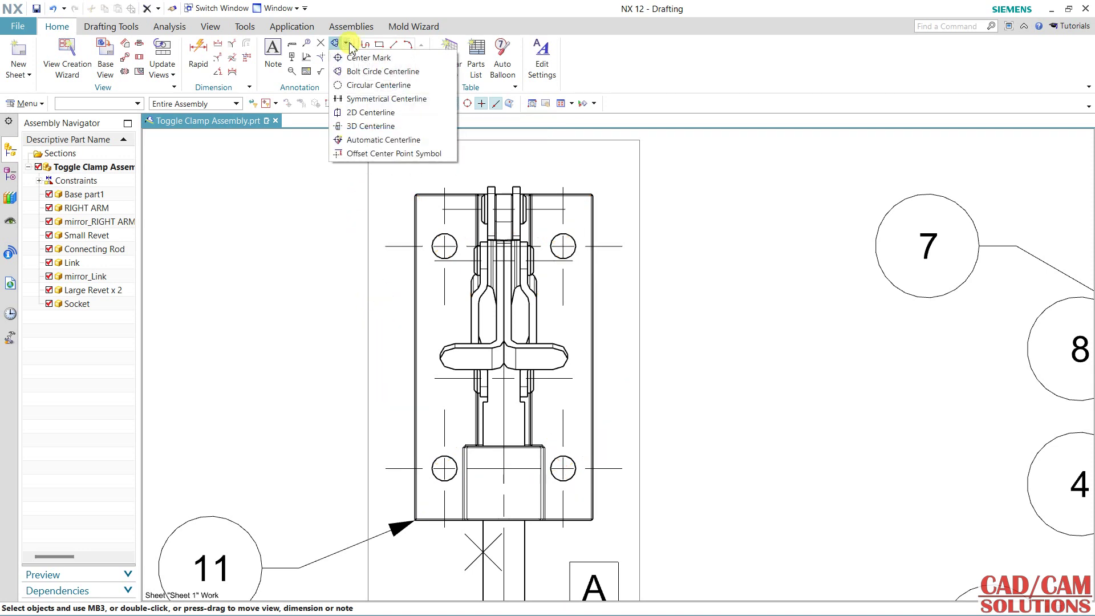
{"action": "left_click", "coordinate": [351, 87]}
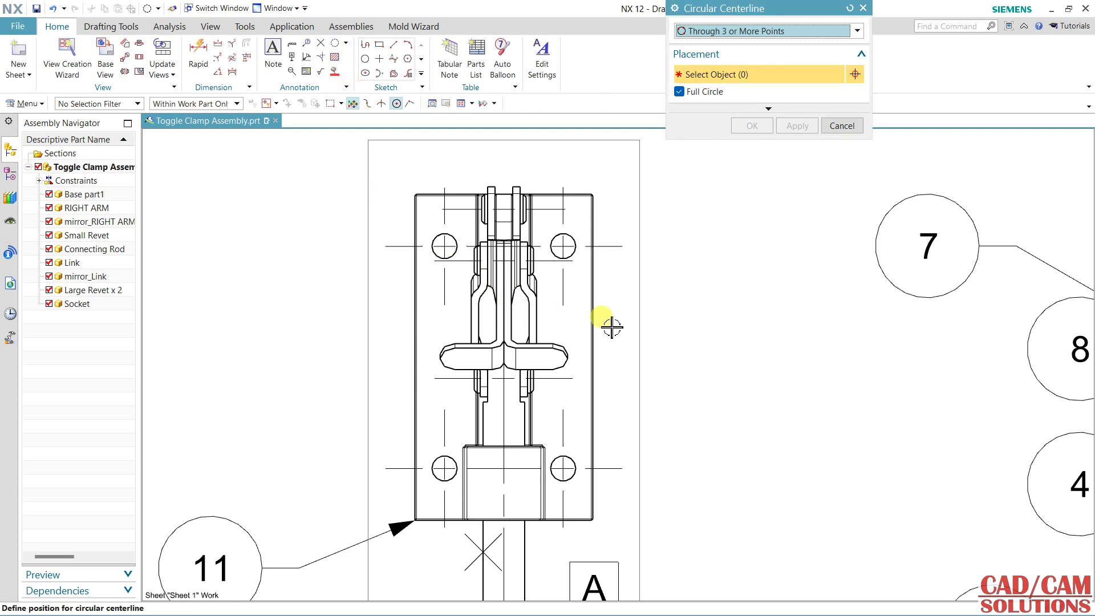
{"action": "left_click", "coordinate": [456, 239]}
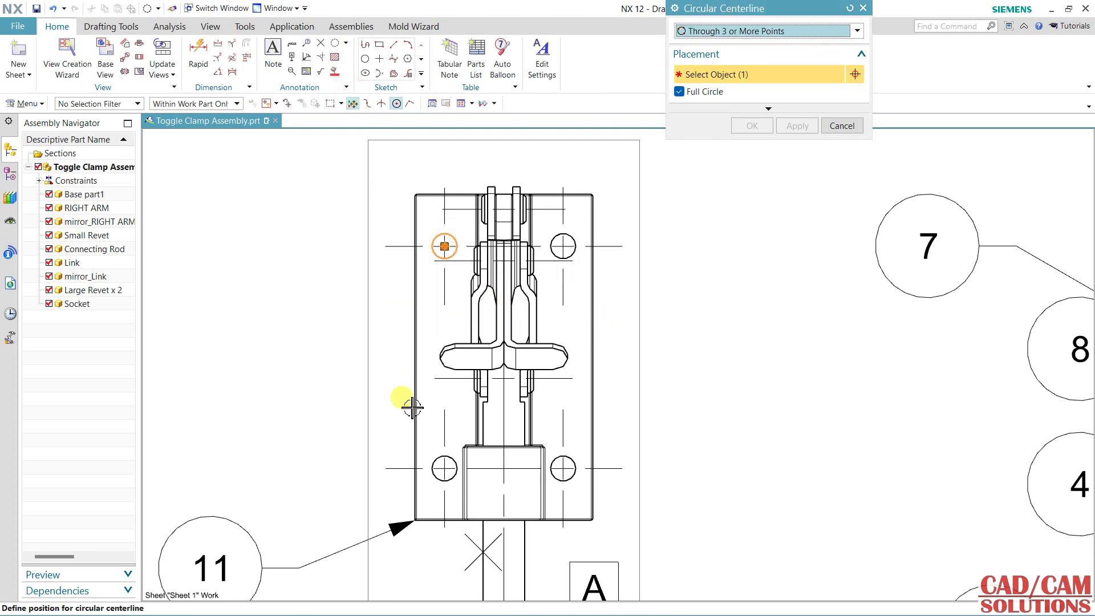
{"action": "left_click", "coordinate": [462, 465]}
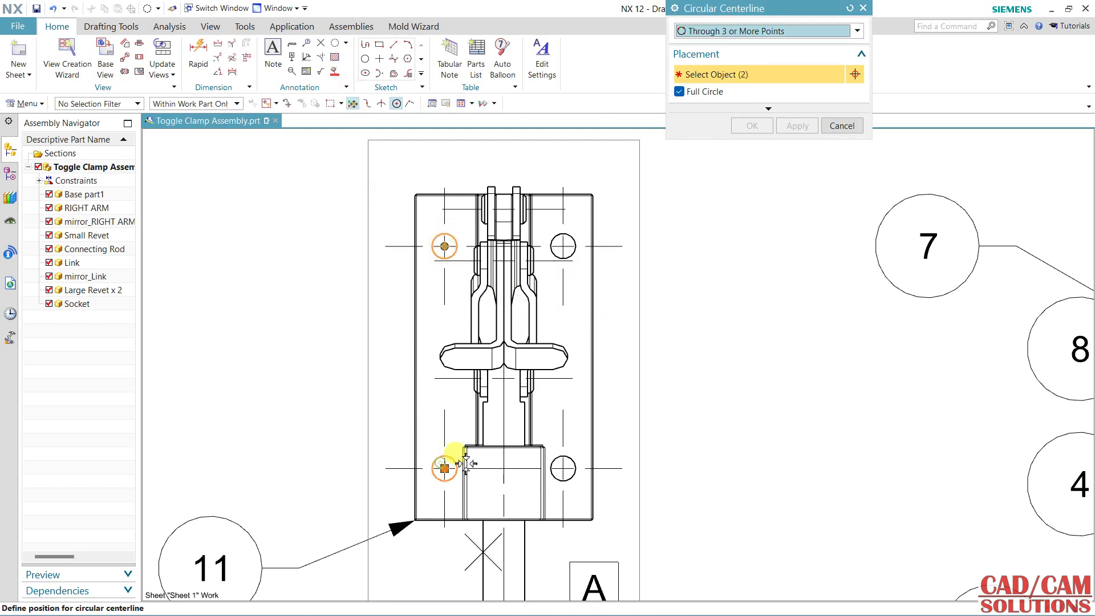
{"action": "left_click", "coordinate": [571, 466]}
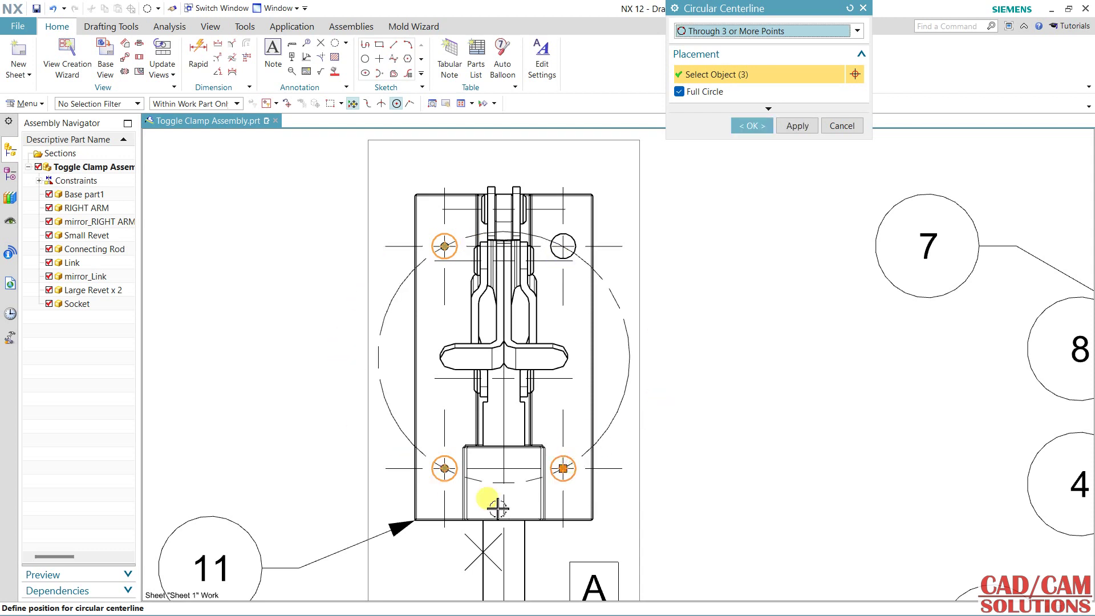
{"action": "left_click", "coordinate": [754, 126]}
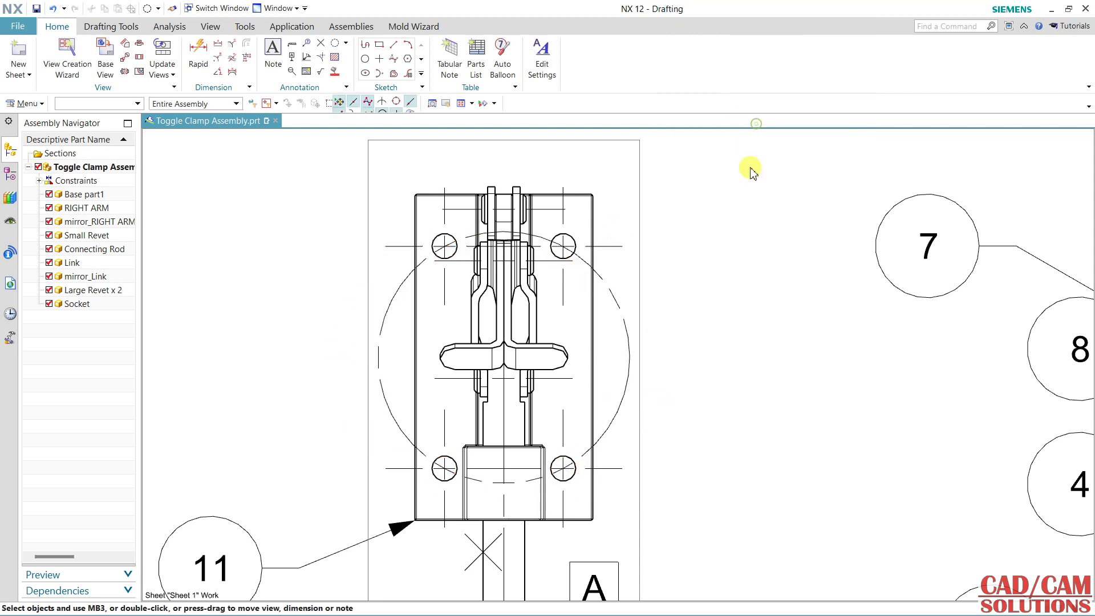
- Start a symmetrical centerline and bring the T-handle view into view
{"action": "left_click", "coordinate": [346, 44]}
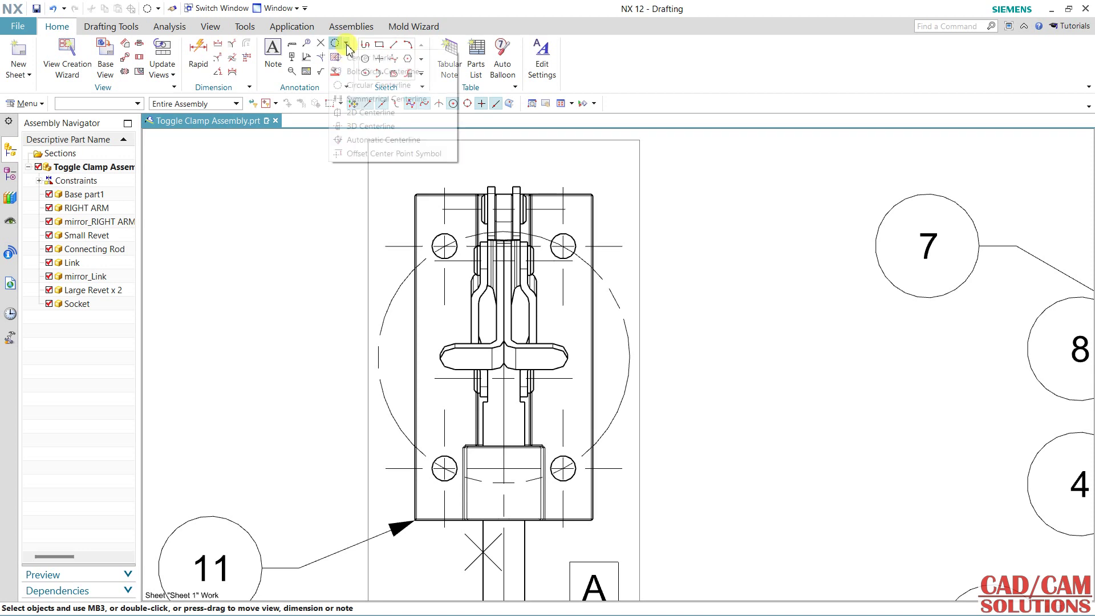
{"action": "left_click", "coordinate": [343, 104]}
{"action": "scroll", "coordinate": [385, 416], "scroll_direction": "up", "scroll_amount": 3}
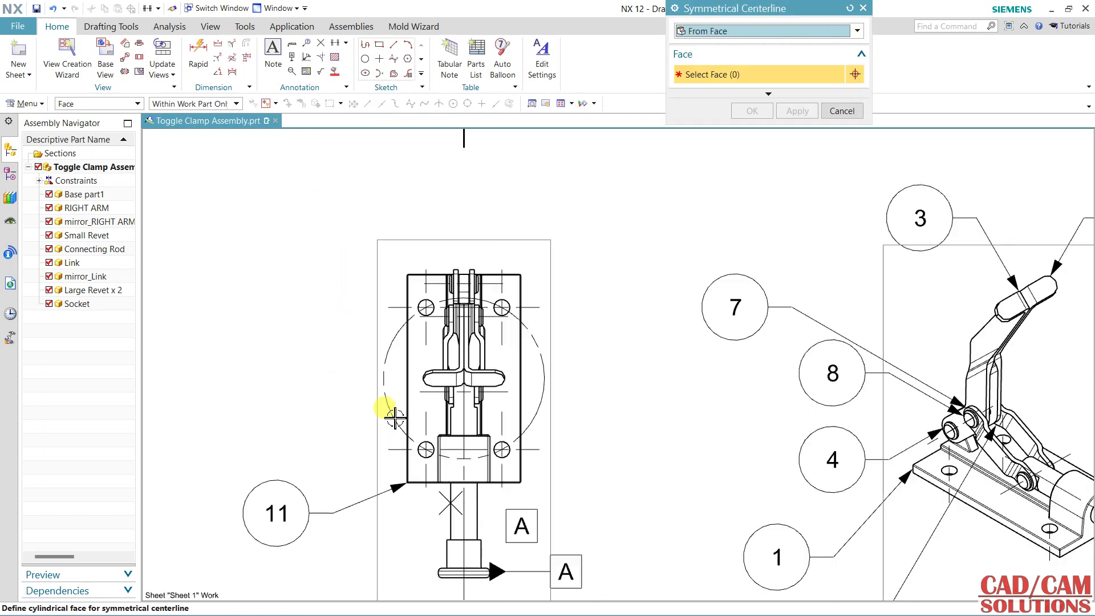
{"action": "scroll", "coordinate": [399, 412], "scroll_direction": "up", "scroll_amount": 2}
{"action": "mouse_move", "coordinate": [413, 410]}
{"action": "middle_mouse_down"}
{"action": "mouse_move", "coordinate": [528, 305]}
{"action": "mouse_move", "coordinate": [672, 274]}
{"action": "middle_mouse_up"}
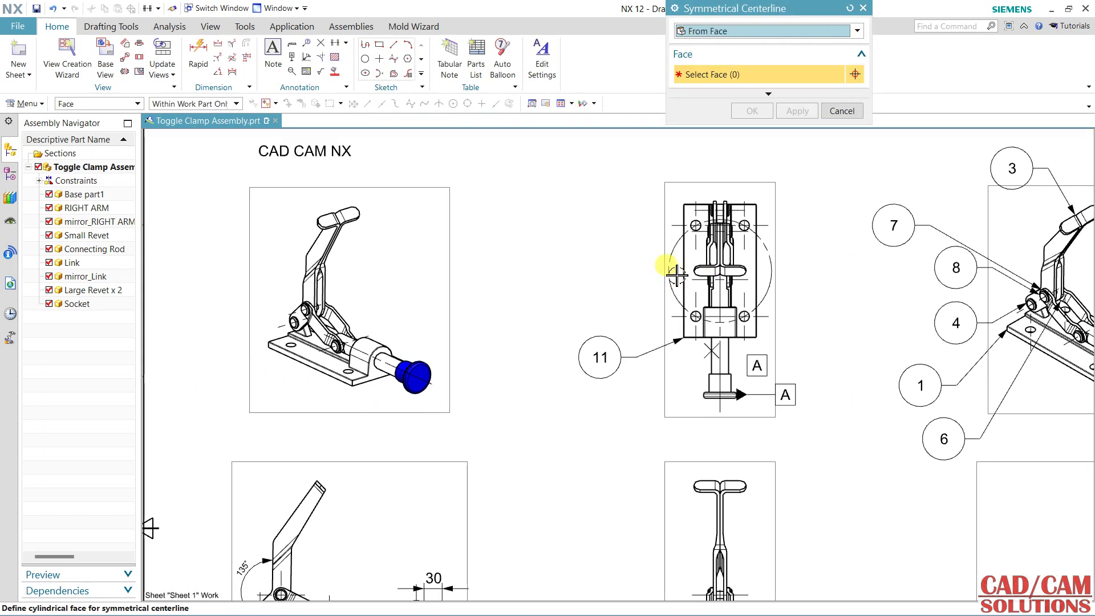
{"action": "middle_click_drag", "start_coordinate": [556, 394], "coordinate": [564, 225]}
{"action": "scroll", "coordinate": [734, 371], "scroll_direction": "down", "scroll_amount": 2}
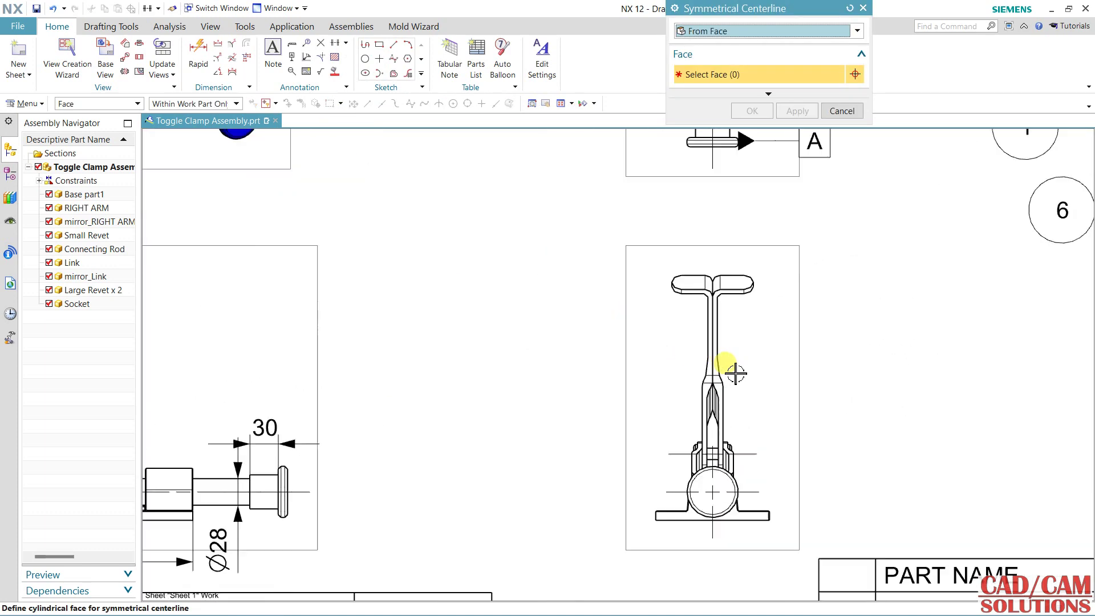
{"action": "scroll", "coordinate": [727, 318], "scroll_direction": "down", "scroll_amount": 1}
{"action": "scroll", "coordinate": [692, 355], "scroll_direction": "down", "scroll_amount": 1}
{"action": "scroll", "coordinate": [692, 355], "scroll_direction": "down", "scroll_amount": 2}
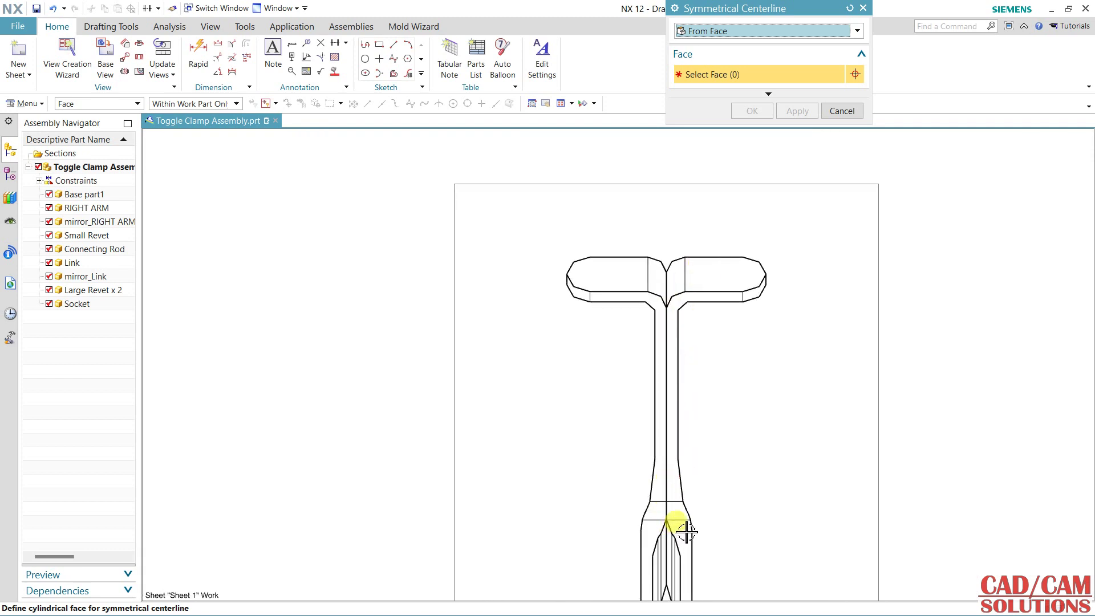
- Pick both faces of the handle stem, adjust the extension, and create the symmetrical centerline
{"action": "left_click", "coordinate": [684, 485]}
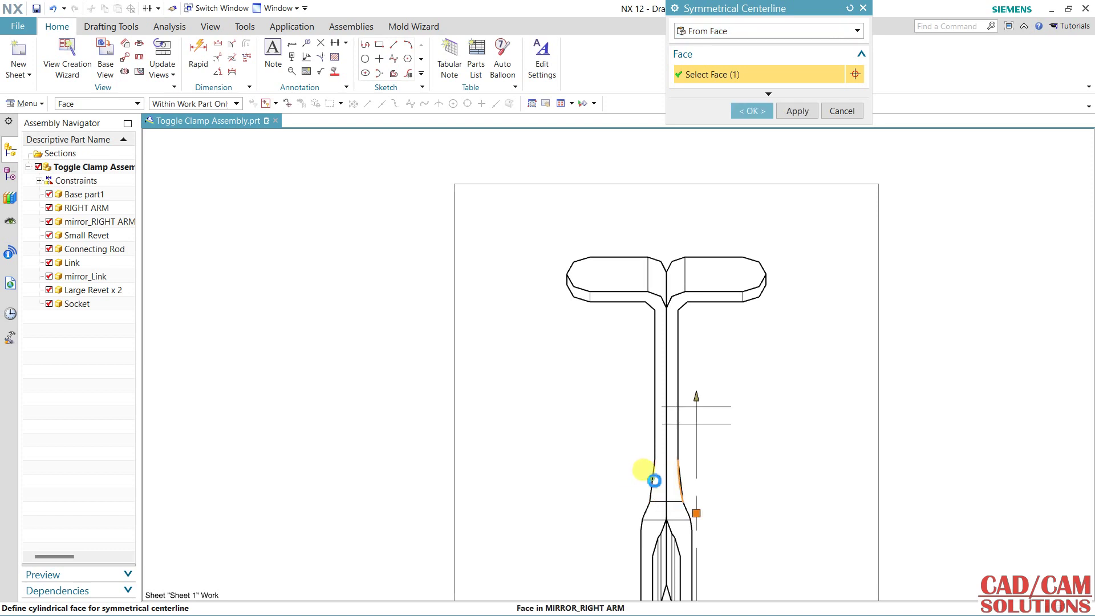
{"action": "left_click", "coordinate": [650, 479]}
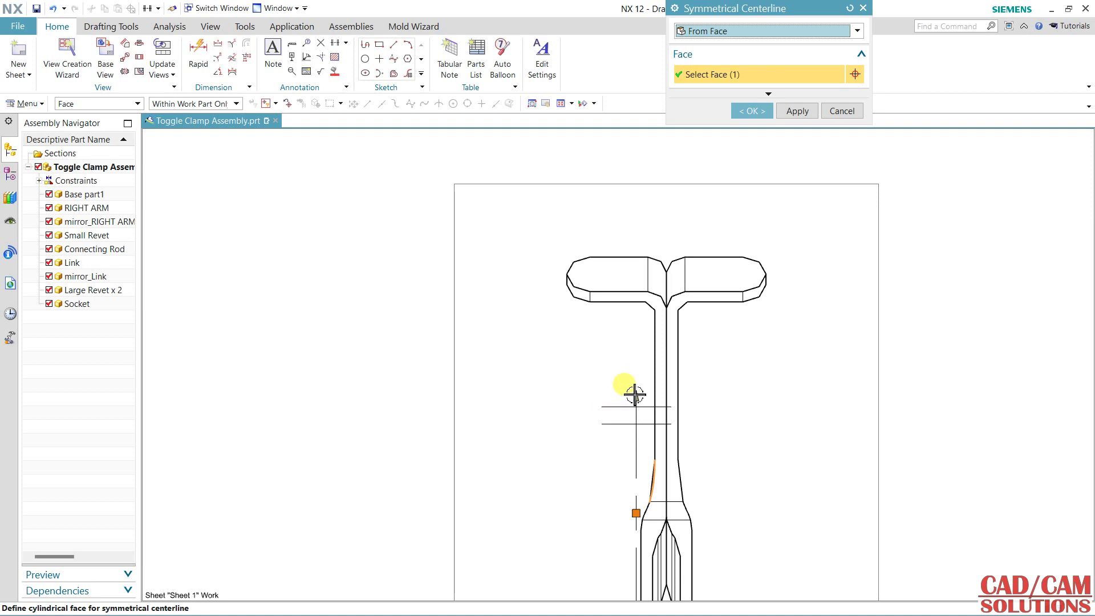
{"action": "left_click", "coordinate": [632, 368]}
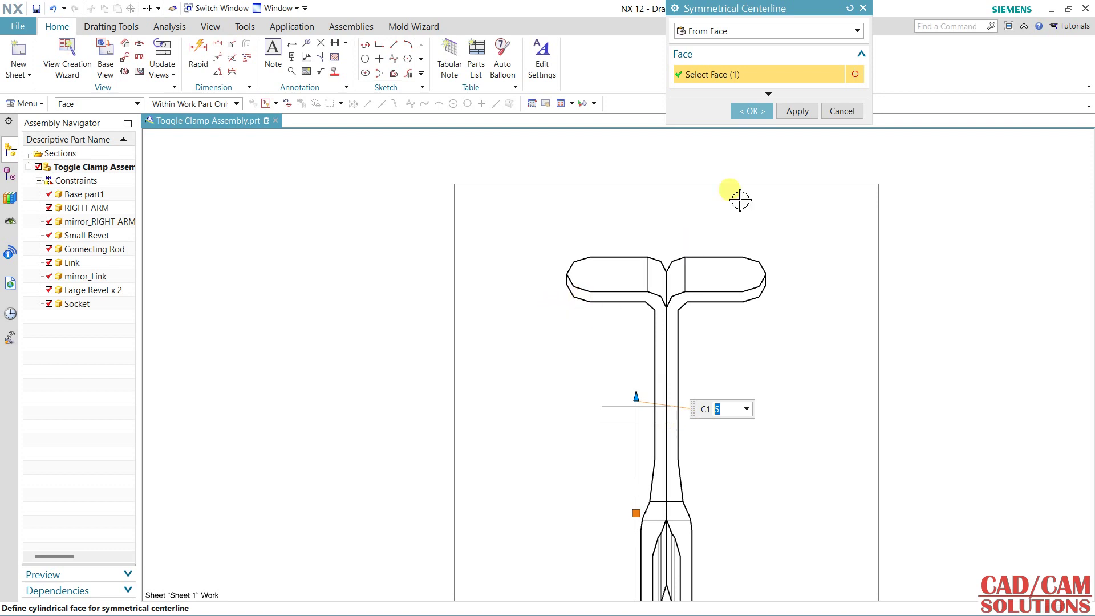
{"action": "left_click", "coordinate": [838, 112]}
{"action": "scroll", "coordinate": [557, 293], "scroll_direction": "down", "scroll_amount": 5}
{"action": "scroll", "coordinate": [557, 293], "scroll_direction": "up", "scroll_amount": 5}
{"action": "scroll", "coordinate": [558, 293], "scroll_direction": "down", "scroll_amount": 2}
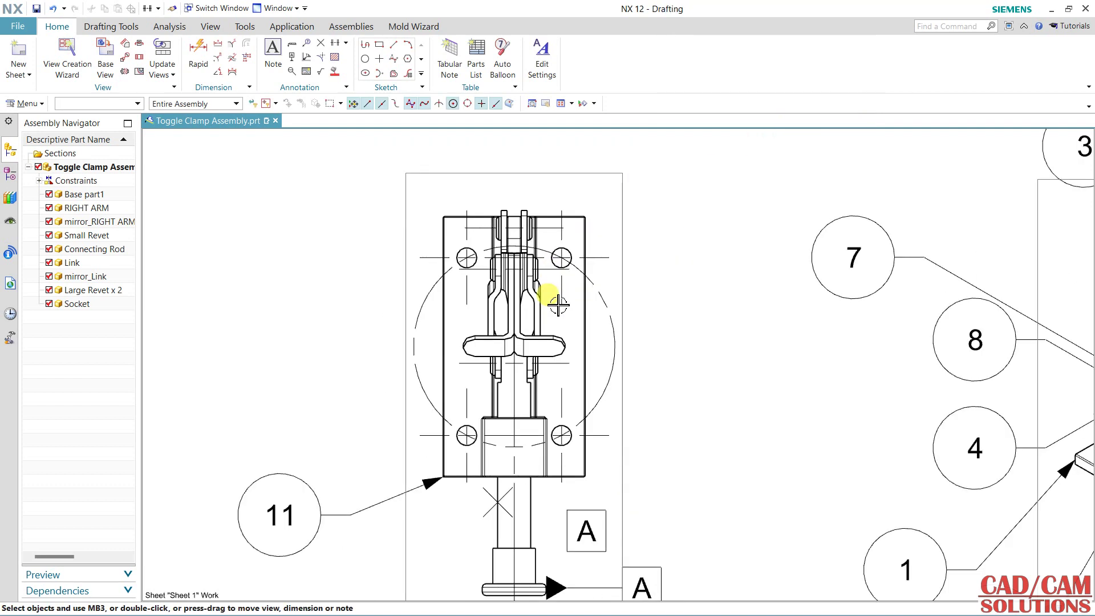
{"action": "scroll", "coordinate": [544, 284], "scroll_direction": "down", "scroll_amount": 2}
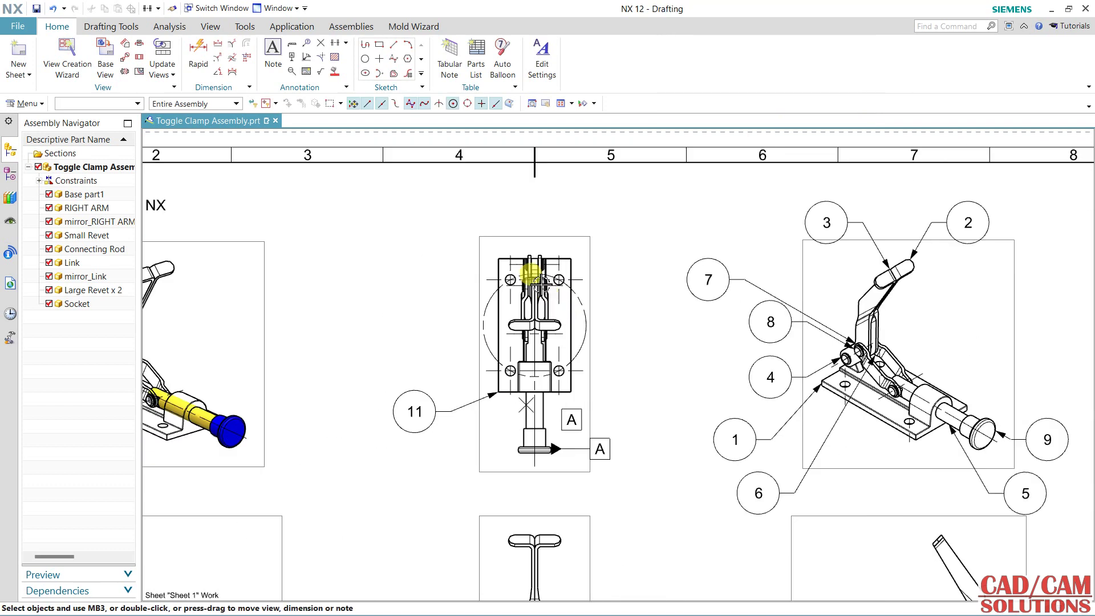
{"action": "left_click", "coordinate": [346, 43]}
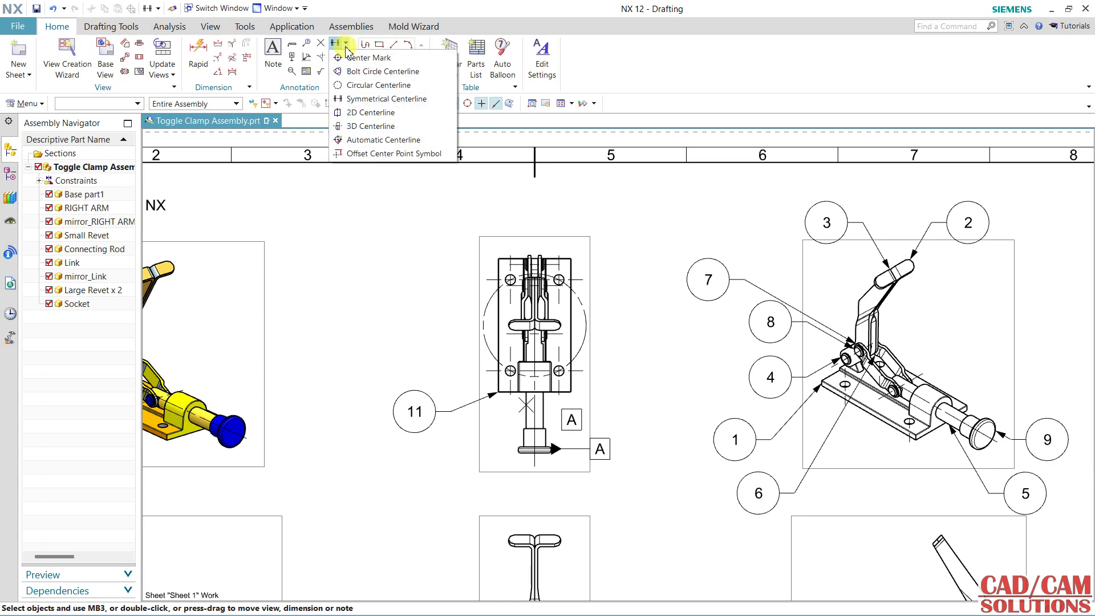
{"action": "left_click", "coordinate": [361, 114]}
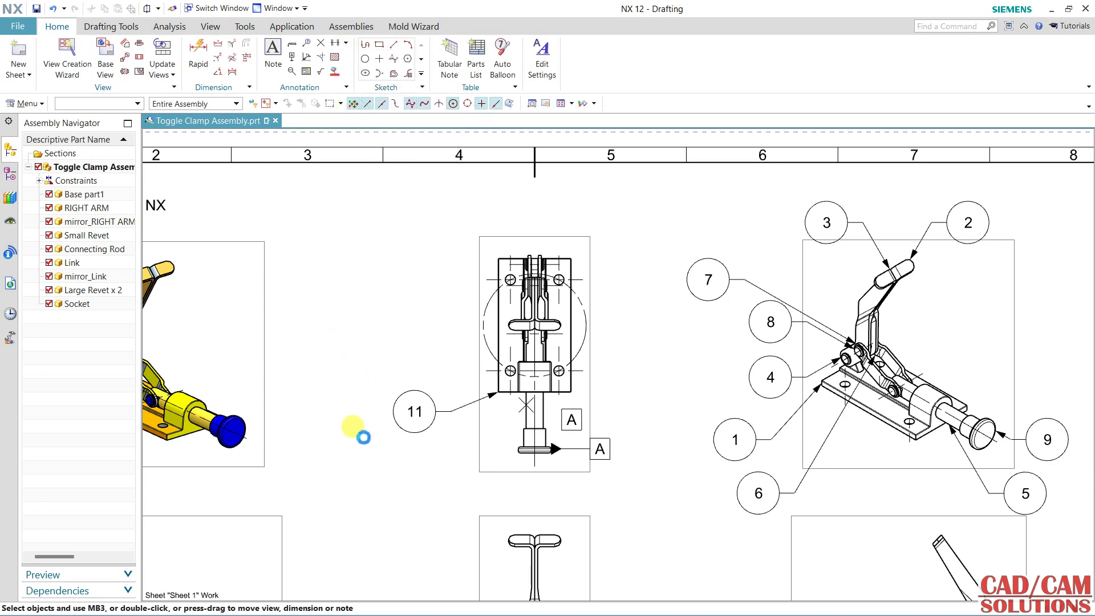
{"action": "middle_click_drag", "start_coordinate": [390, 438], "coordinate": [567, 235]}
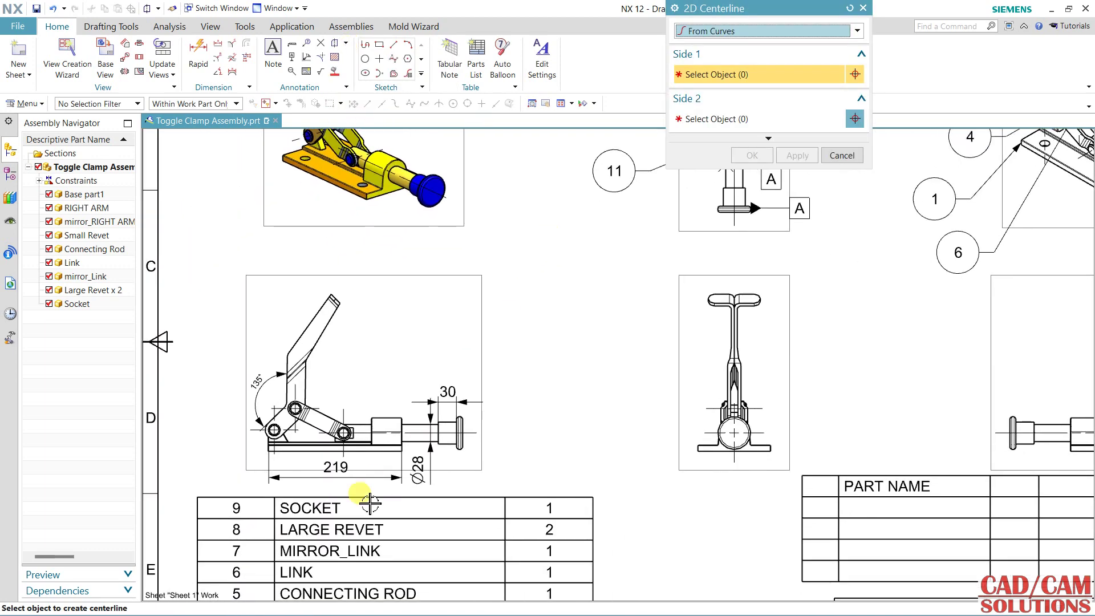
{"action": "scroll", "coordinate": [410, 342], "scroll_direction": "up", "scroll_amount": 3}
{"action": "scroll", "coordinate": [450, 388], "scroll_direction": "up", "scroll_amount": 2}
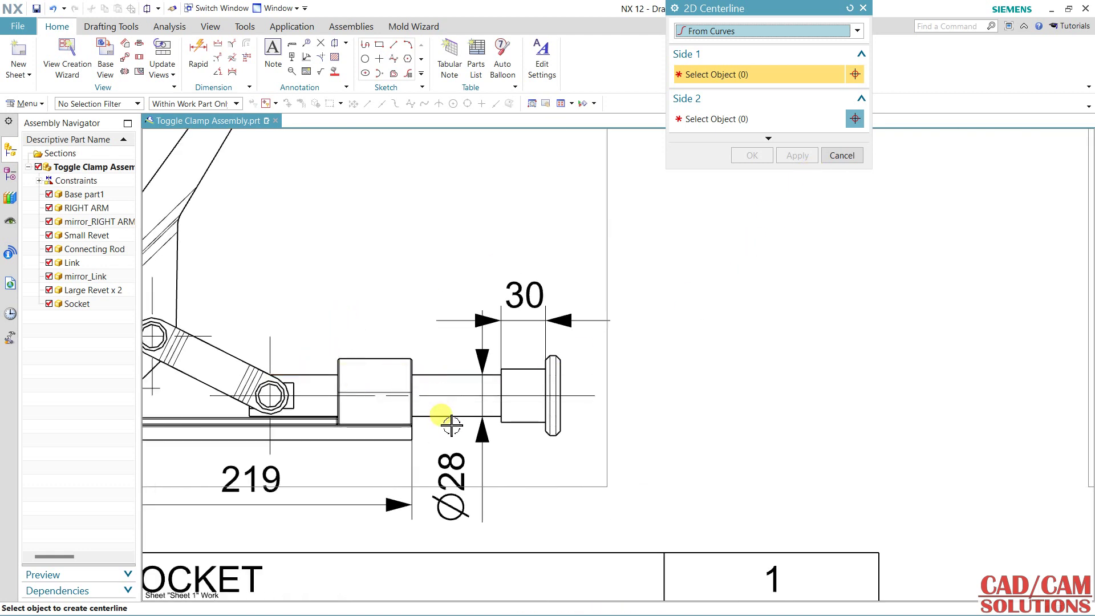
- Cancel the unfinished 2D centerline and bring the front view and parts list into view
{"action": "left_click", "coordinate": [848, 155]}
{"action": "scroll", "coordinate": [669, 258], "scroll_direction": "down", "scroll_amount": 5}
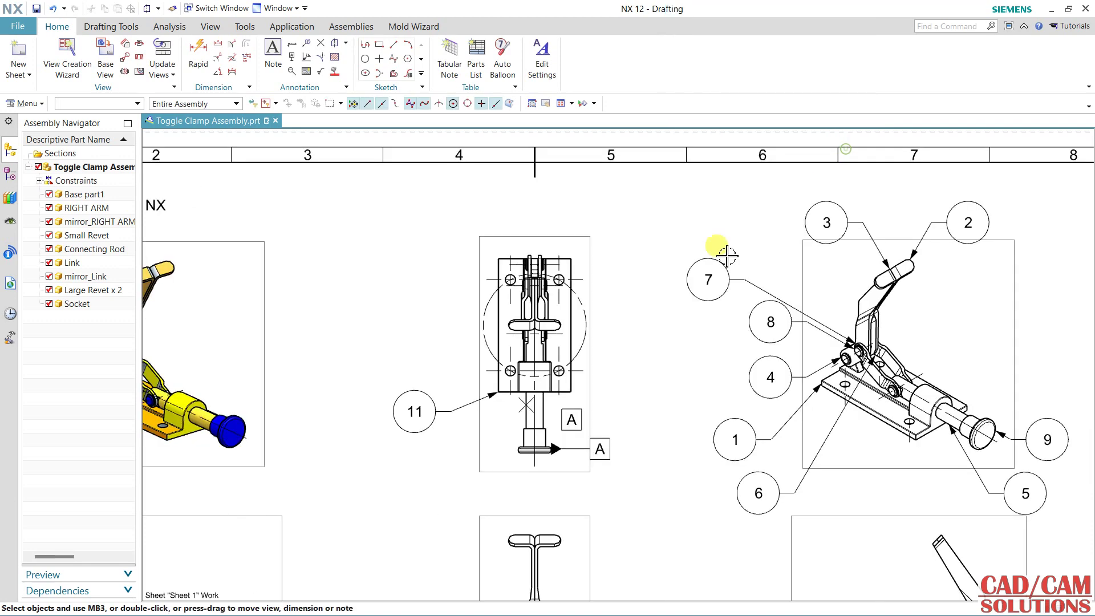
{"action": "scroll", "coordinate": [386, 400], "scroll_direction": "up", "scroll_amount": 3}
{"action": "scroll", "coordinate": [513, 482], "scroll_direction": "up", "scroll_amount": 1}
{"action": "scroll", "coordinate": [299, 306], "scroll_direction": "down", "scroll_amount": 1}
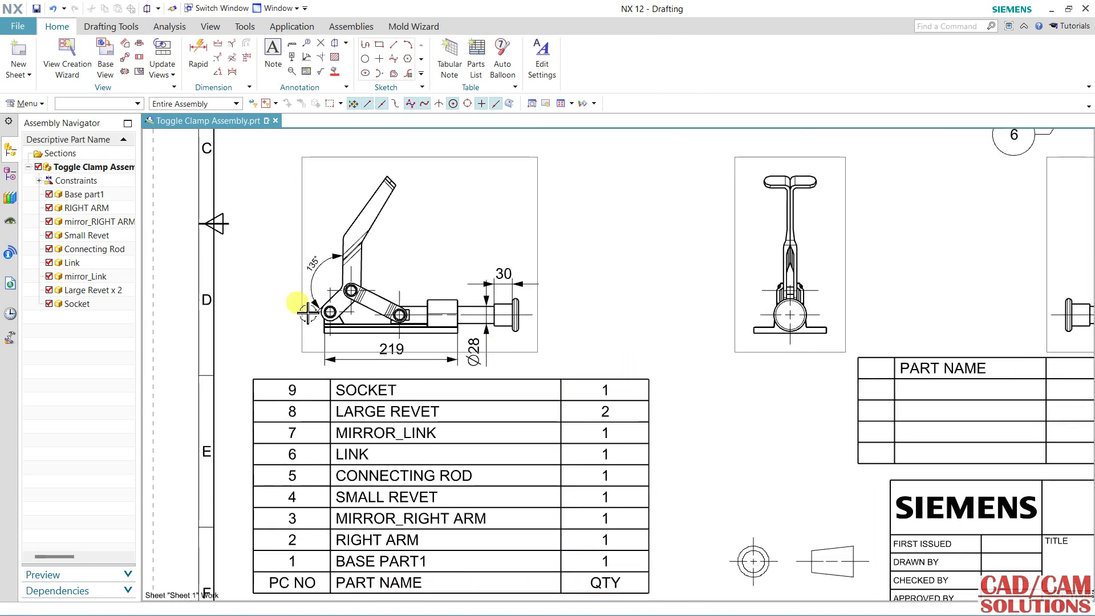
{"action": "mouse_move", "coordinate": [481, 306]}
{"action": "middle_mouse_down", "text": "shift"}
{"action": "mouse_move", "coordinate": [251, 513]}
{"action": "mouse_move", "coordinate": [147, 440]}
{"action": "middle_mouse_up", "text": "shift"}
{"action": "scroll", "coordinate": [234, 522], "scroll_direction": "down", "scroll_amount": 1}
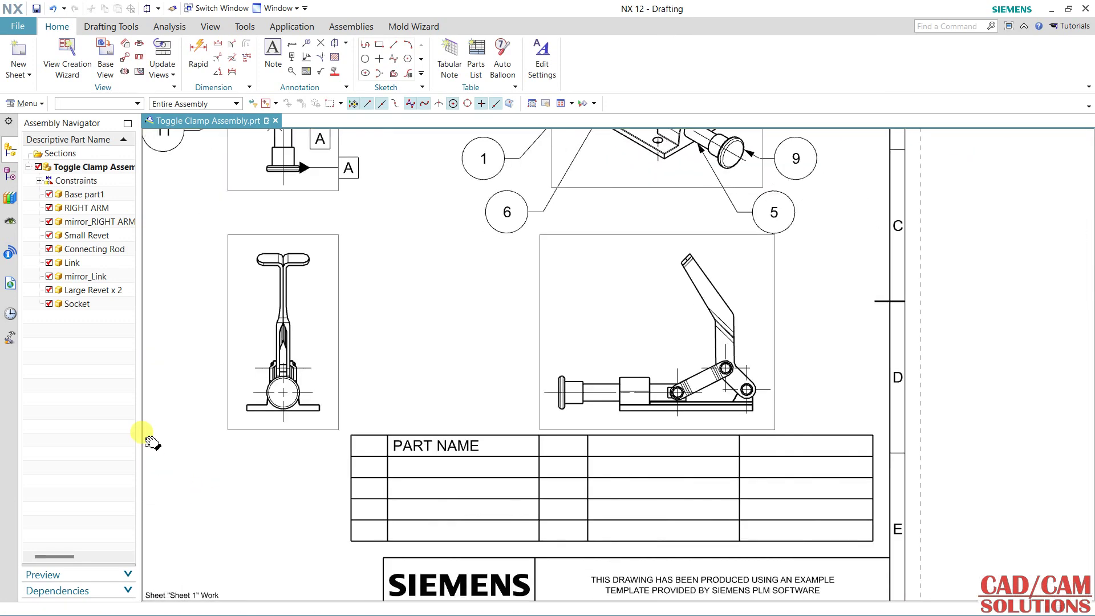
{"action": "scroll", "coordinate": [760, 436], "scroll_direction": "up", "scroll_amount": 1}
{"action": "scroll", "coordinate": [582, 377], "scroll_direction": "up", "scroll_amount": 1}
{"action": "scroll", "coordinate": [582, 378], "scroll_direction": "up", "scroll_amount": 2}
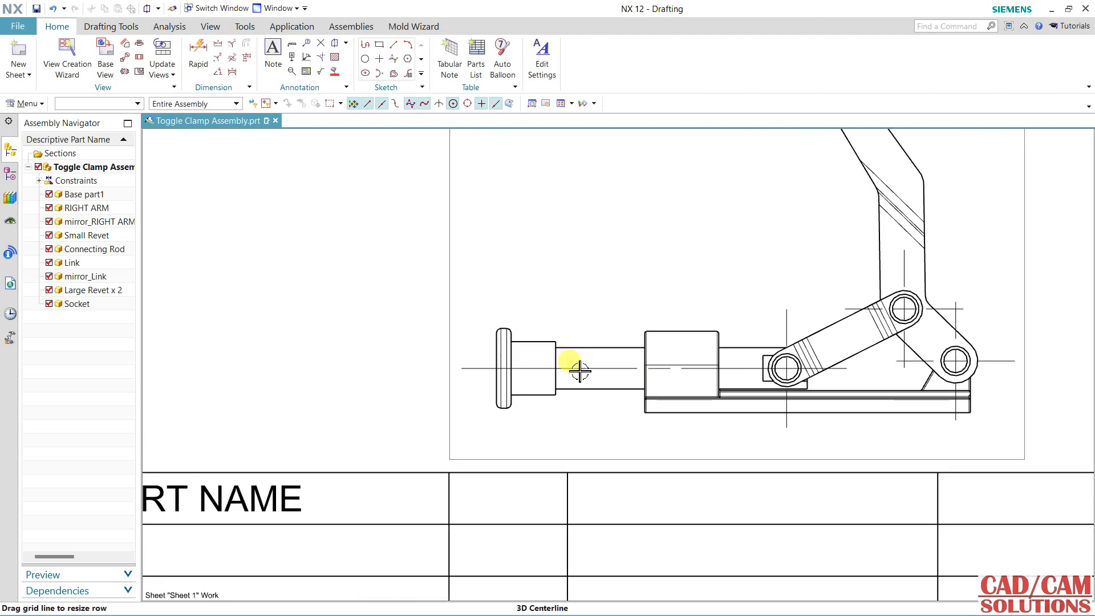
- Select the centerline along the clamp rod and delete it
{"action": "right_click", "coordinate": [580, 371]}
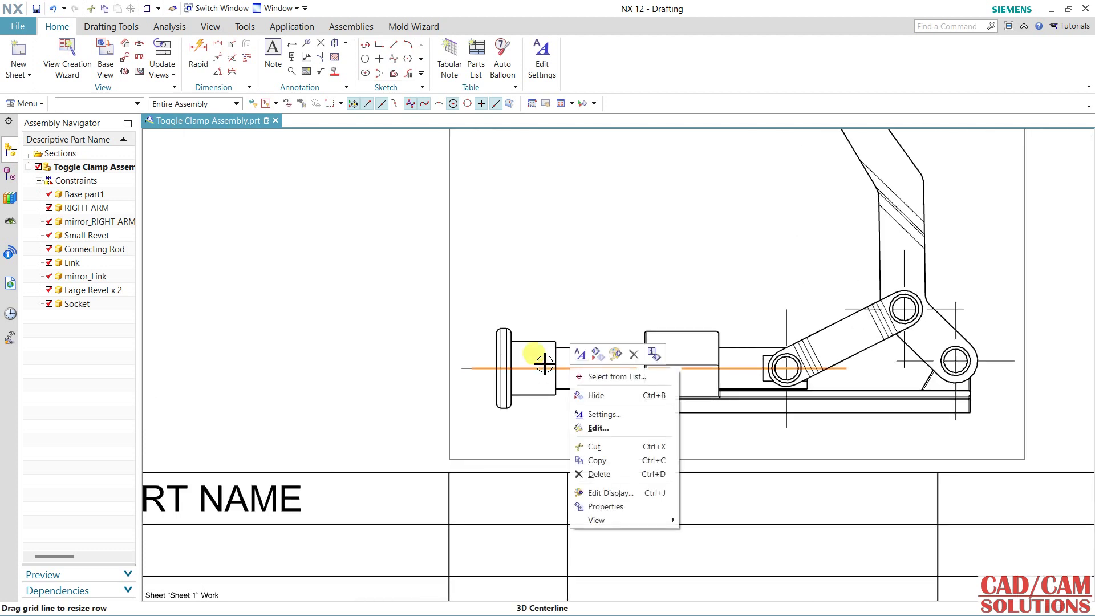
{"action": "left_click", "coordinate": [603, 479]}
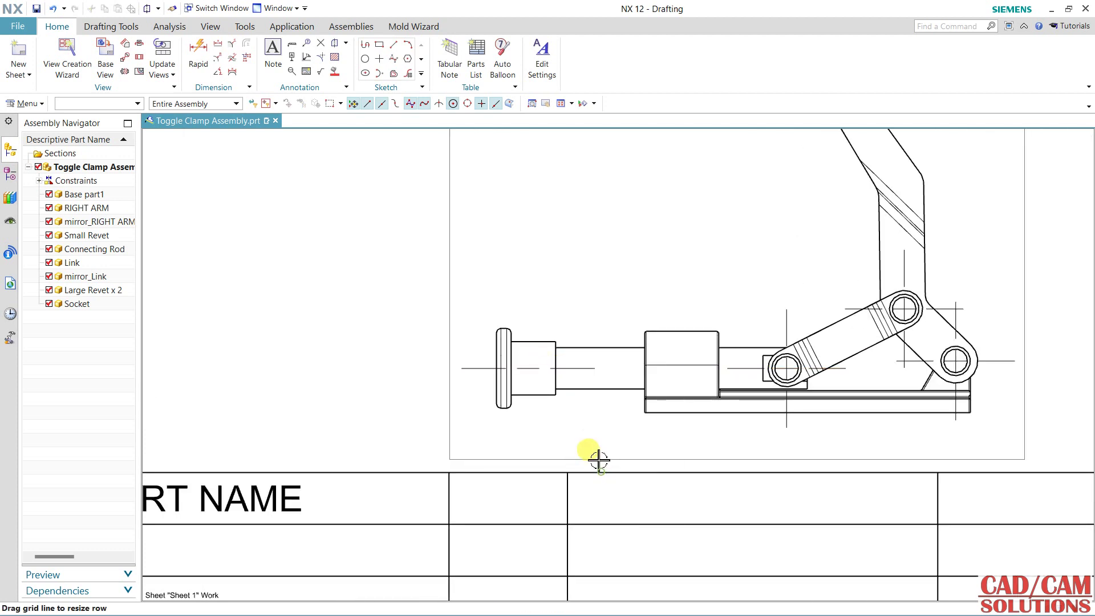
{"action": "left_click", "coordinate": [582, 370]}
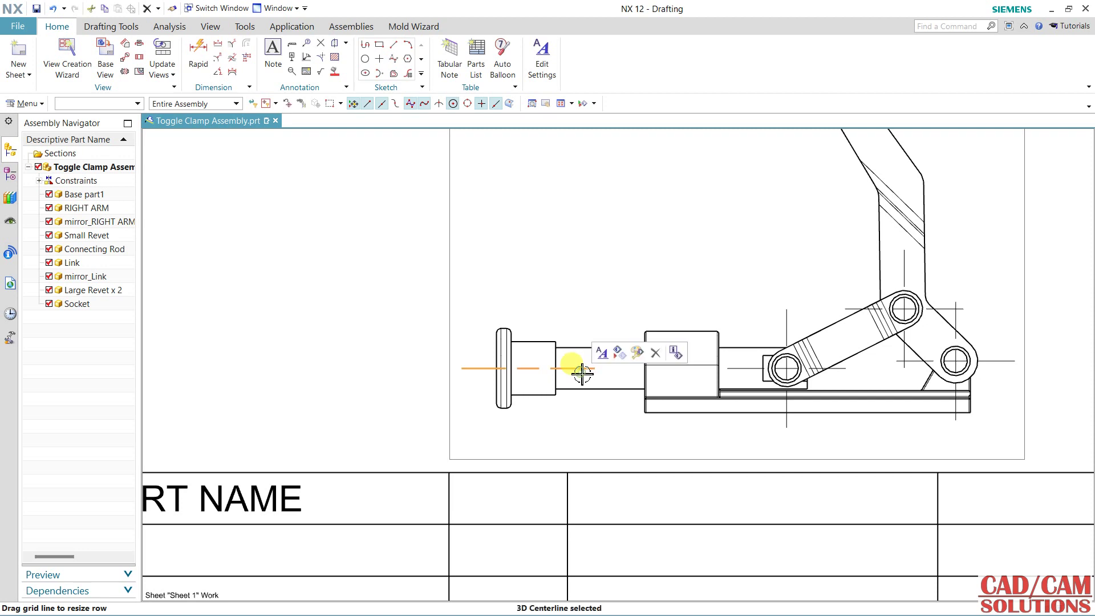
{"action": "left_click", "coordinate": [657, 355]}
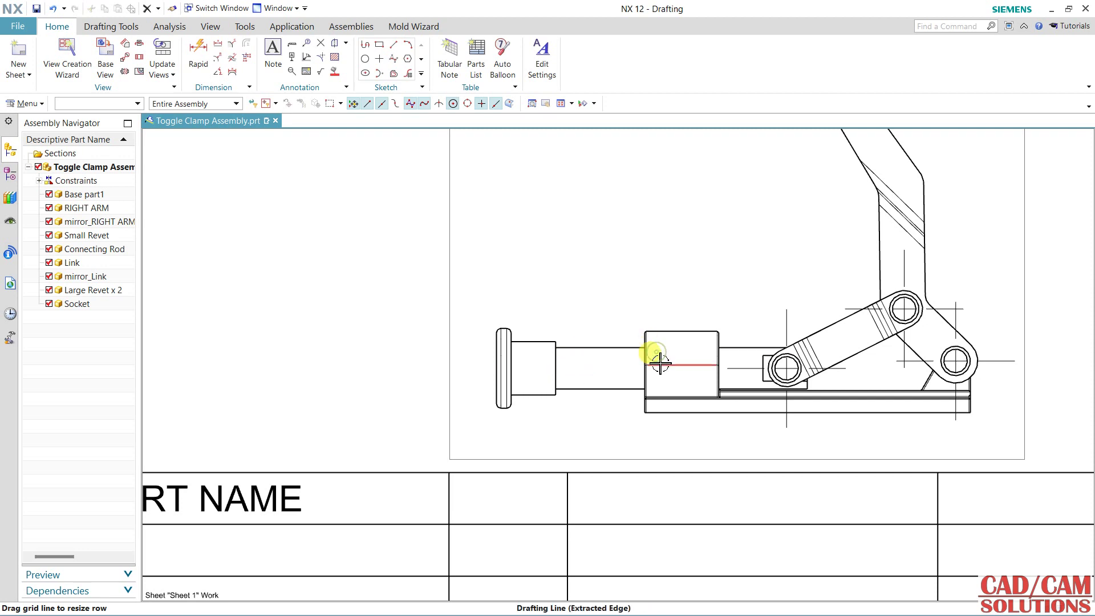
{"action": "left_click", "coordinate": [347, 44]}
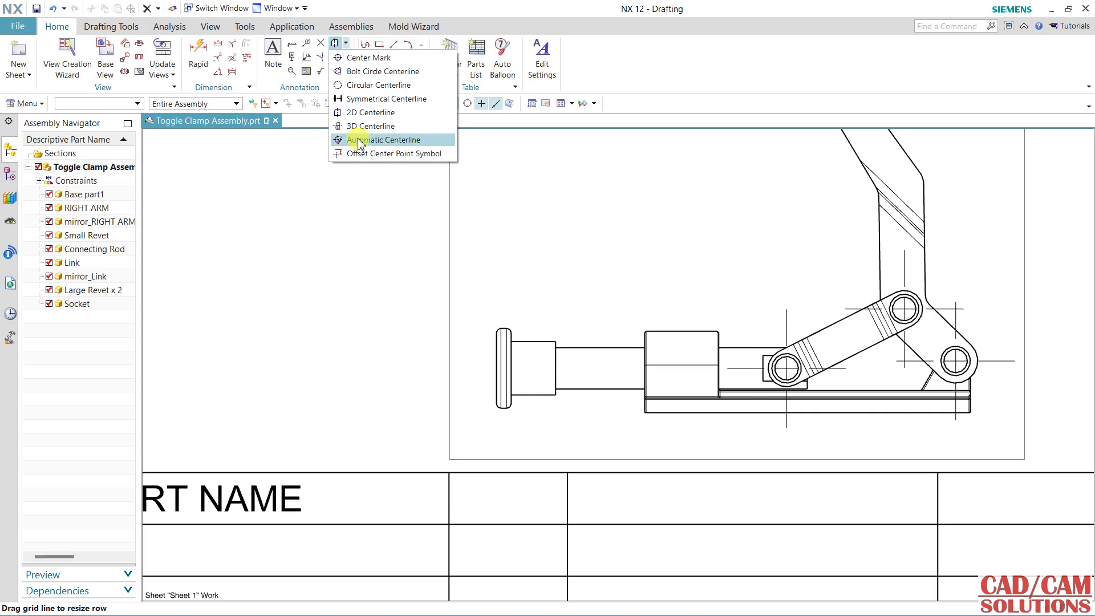
{"action": "left_click", "coordinate": [365, 114]}
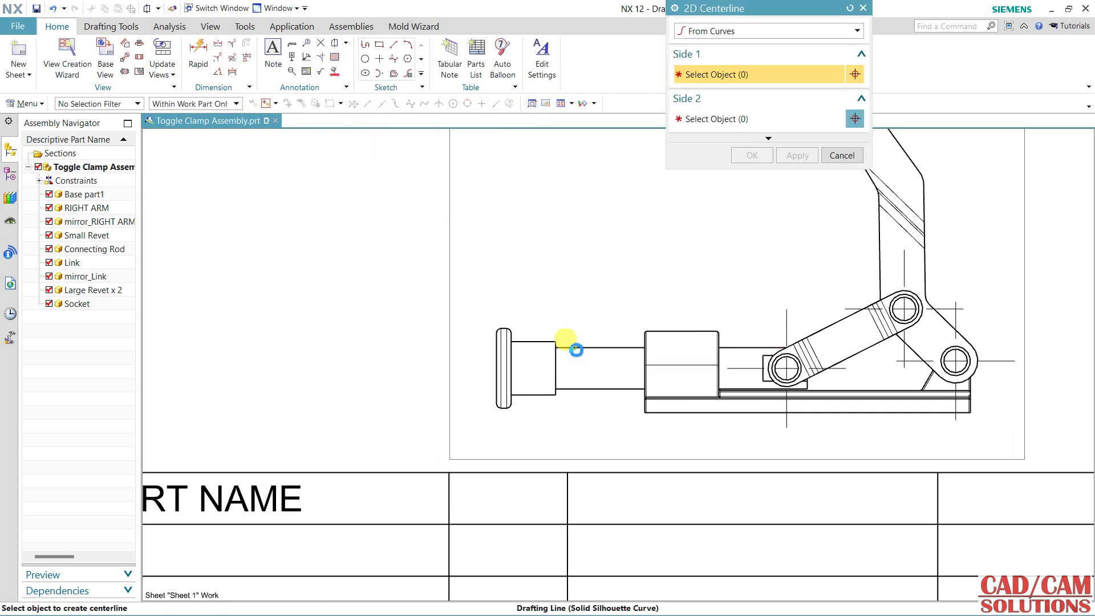
{"action": "left_click", "coordinate": [577, 348]}
{"action": "left_click", "coordinate": [593, 390]}
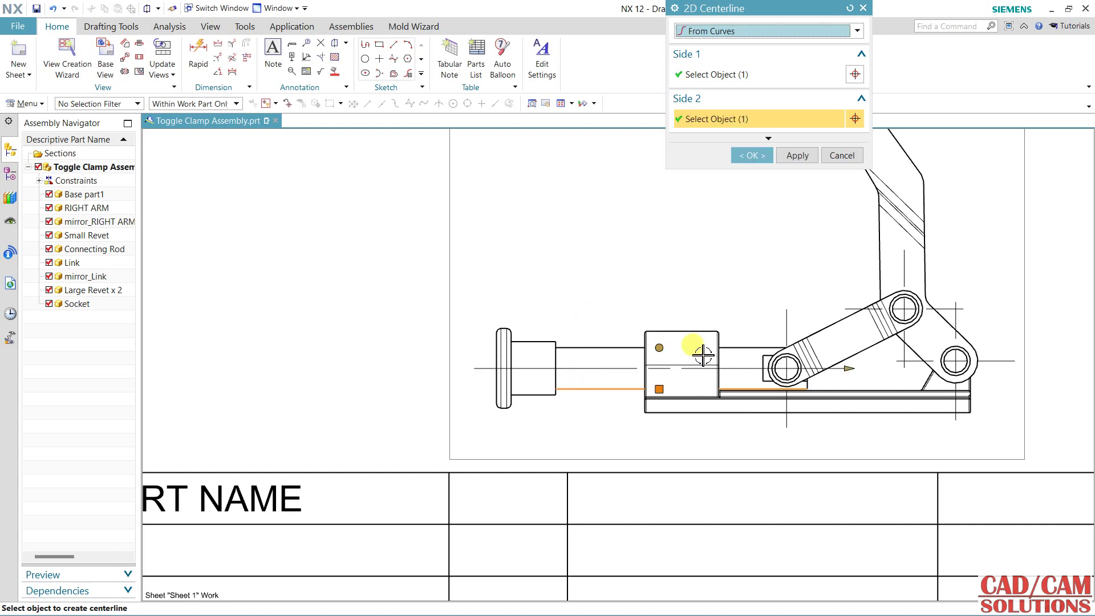
{"action": "mouse_move", "coordinate": [829, 369]}
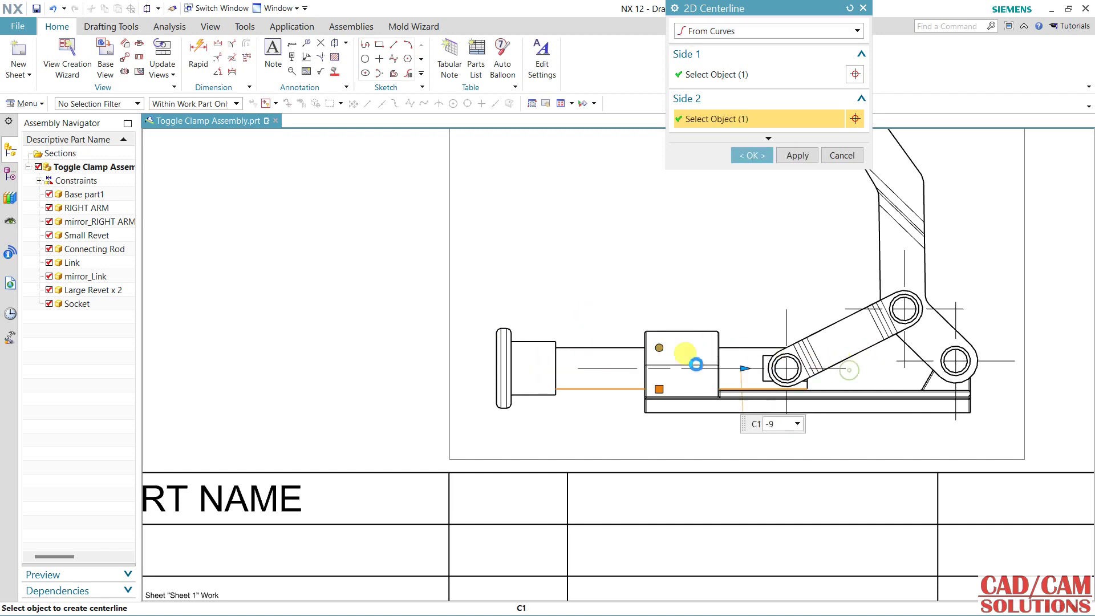
{"action": "type", "text": "2"}
{"action": "key", "text": "Return"}
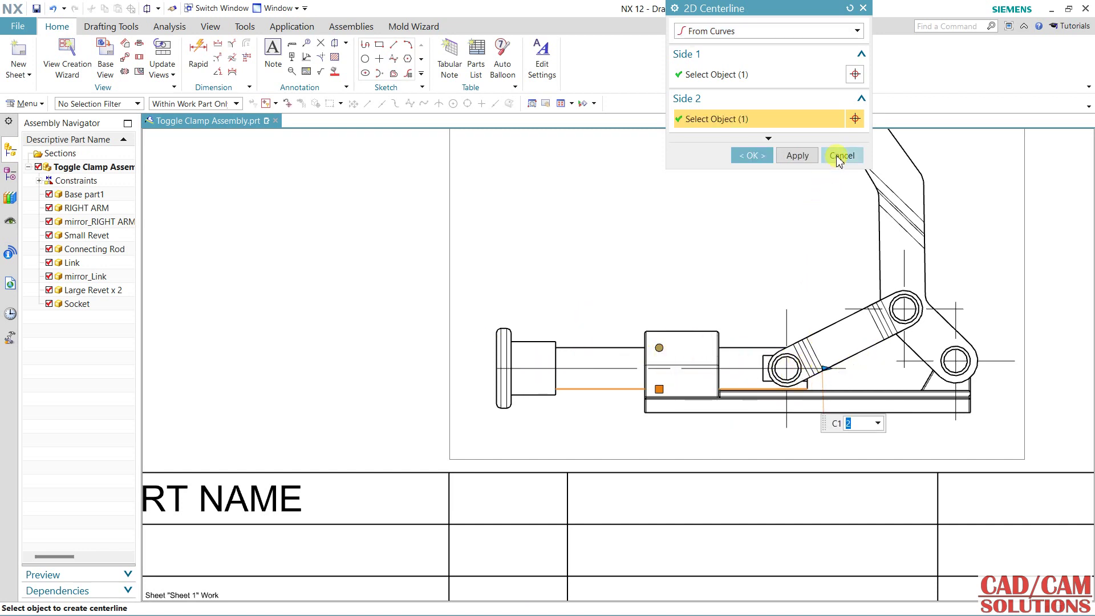
{"action": "left_click", "coordinate": [838, 160]}
- Create a 3D centerline from the rod's cylindrical face in the front view
{"action": "left_click", "coordinate": [345, 45]}
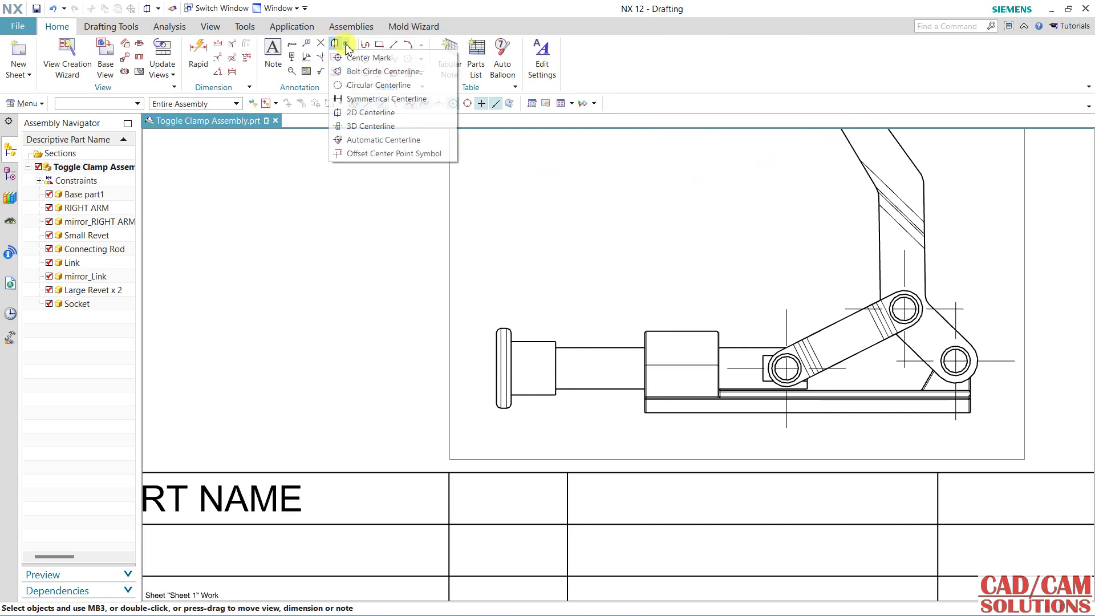
{"action": "left_click", "coordinate": [359, 127]}
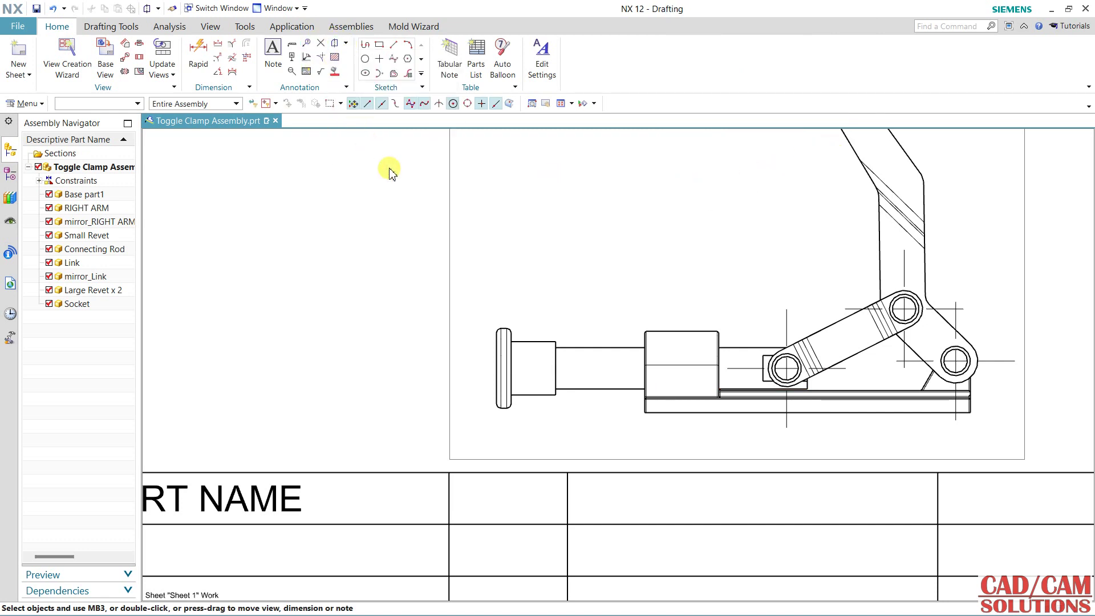
{"action": "left_click", "coordinate": [611, 351]}
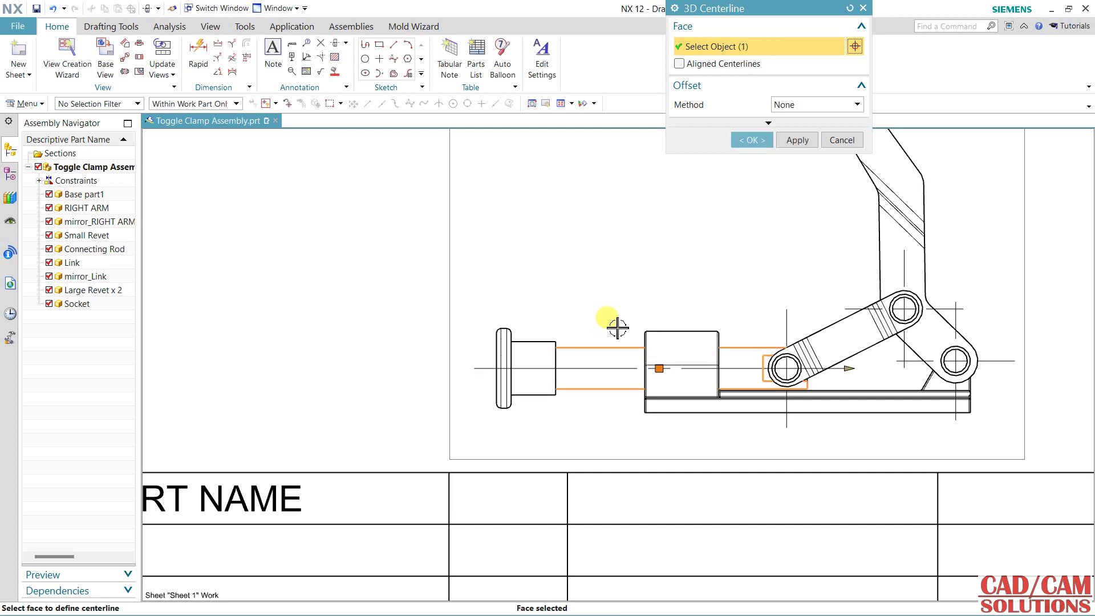
{"action": "left_click", "coordinate": [752, 140]}
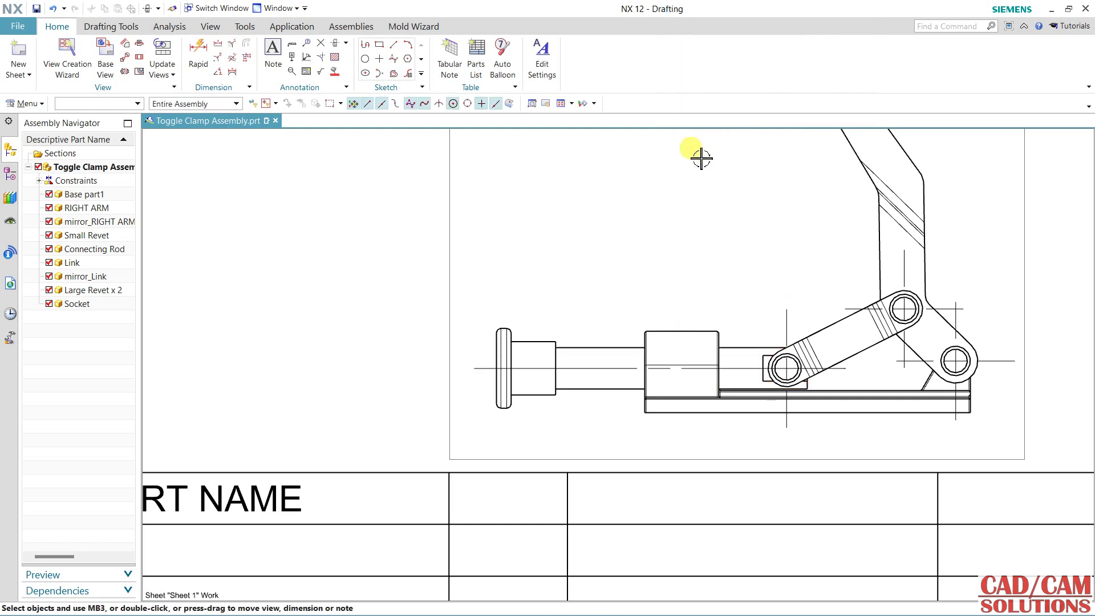
{"action": "left_click", "coordinate": [346, 44]}
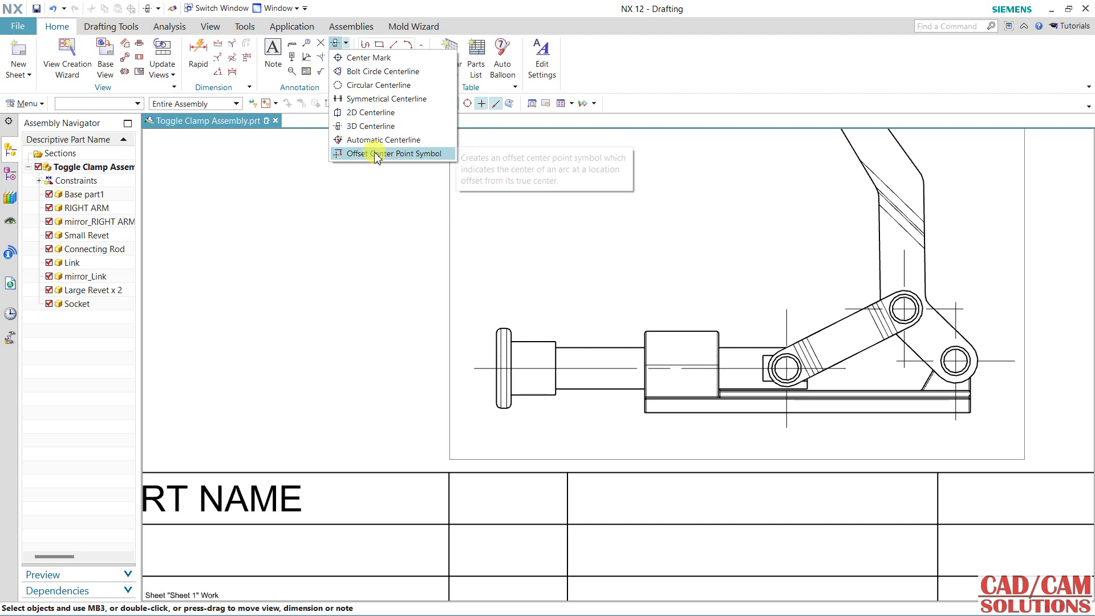
- Place an offset center point symbol on the link's hole arc, trying offset distances 10 and 0.2
{"action": "left_click", "coordinate": [376, 154]}
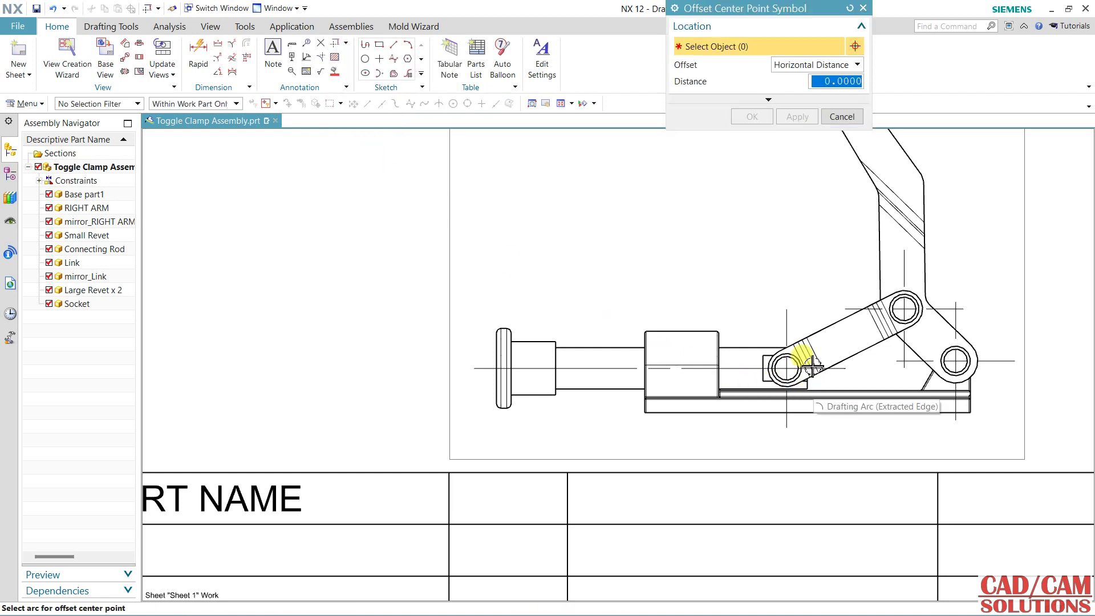
{"action": "scroll", "coordinate": [812, 366], "scroll_direction": "up", "scroll_amount": 3}
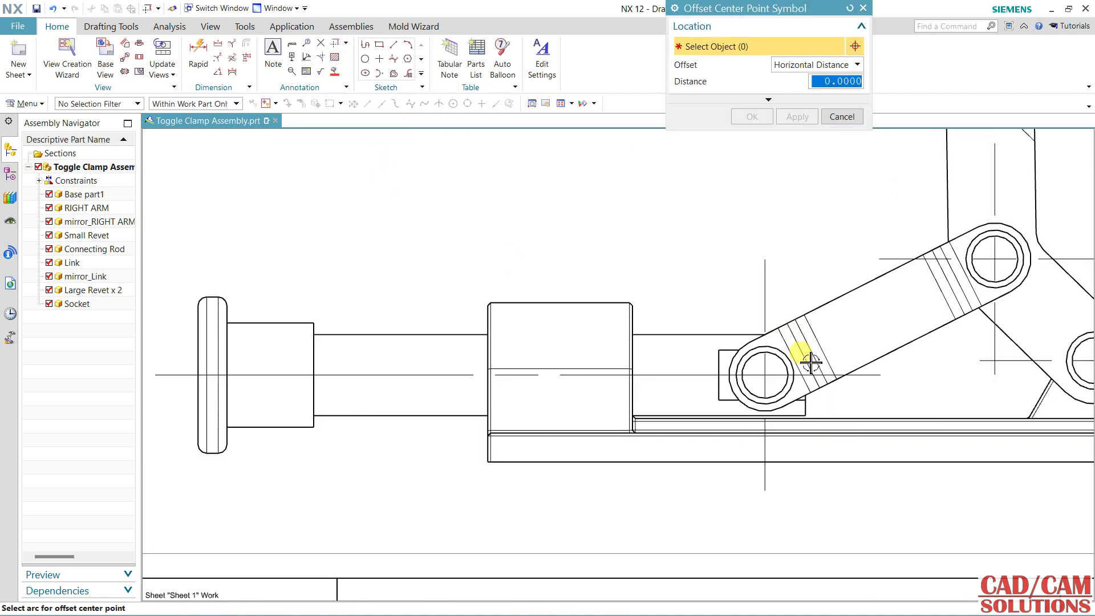
{"action": "left_click", "coordinate": [765, 351]}
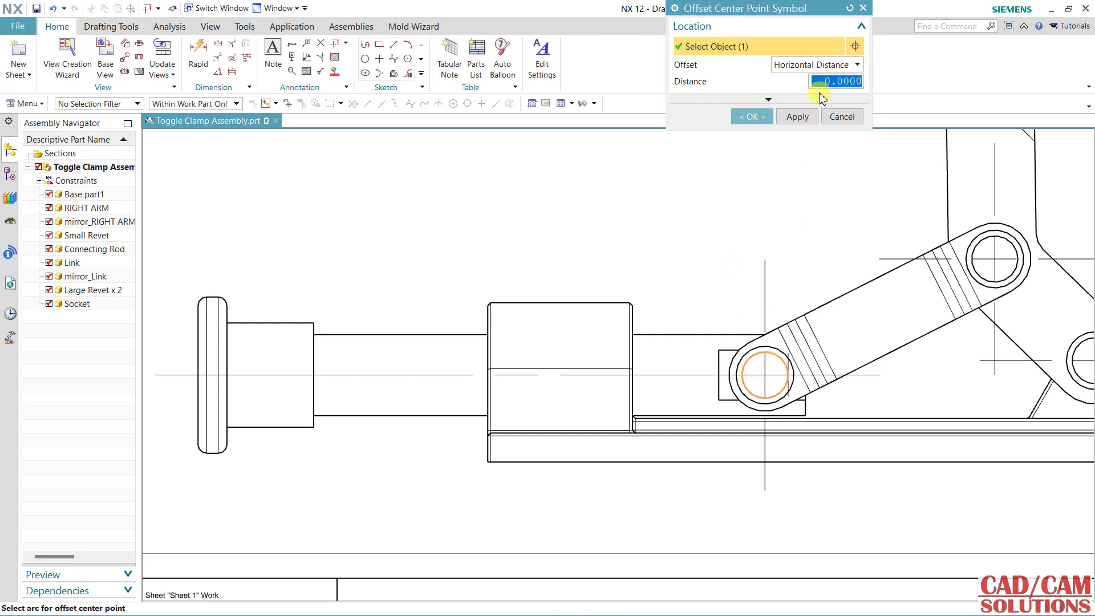
{"action": "type", "text": "10"}
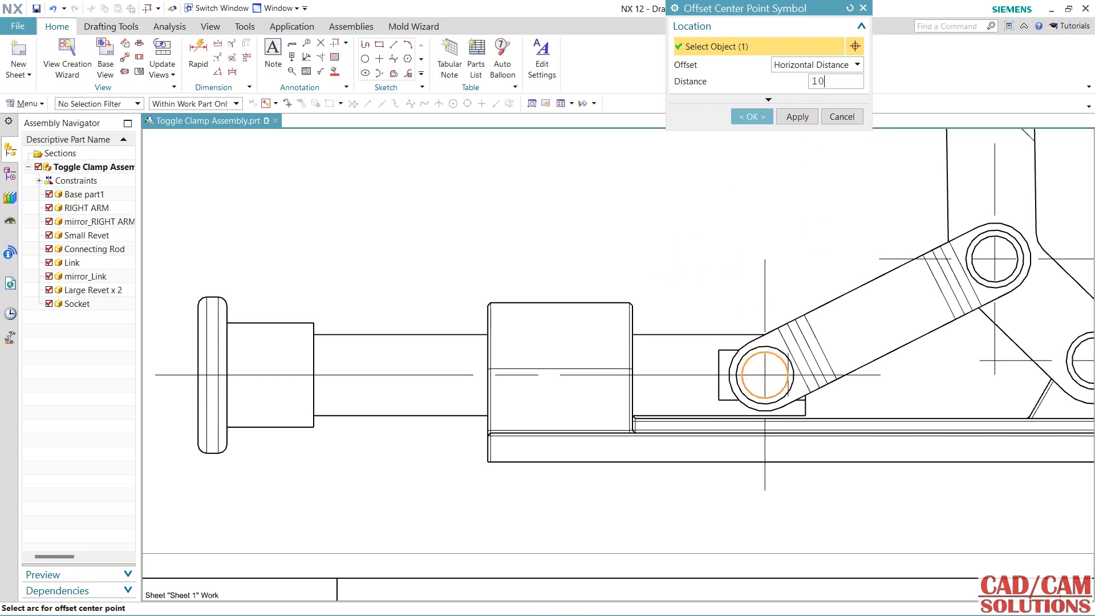
{"action": "key", "text": "Return"}
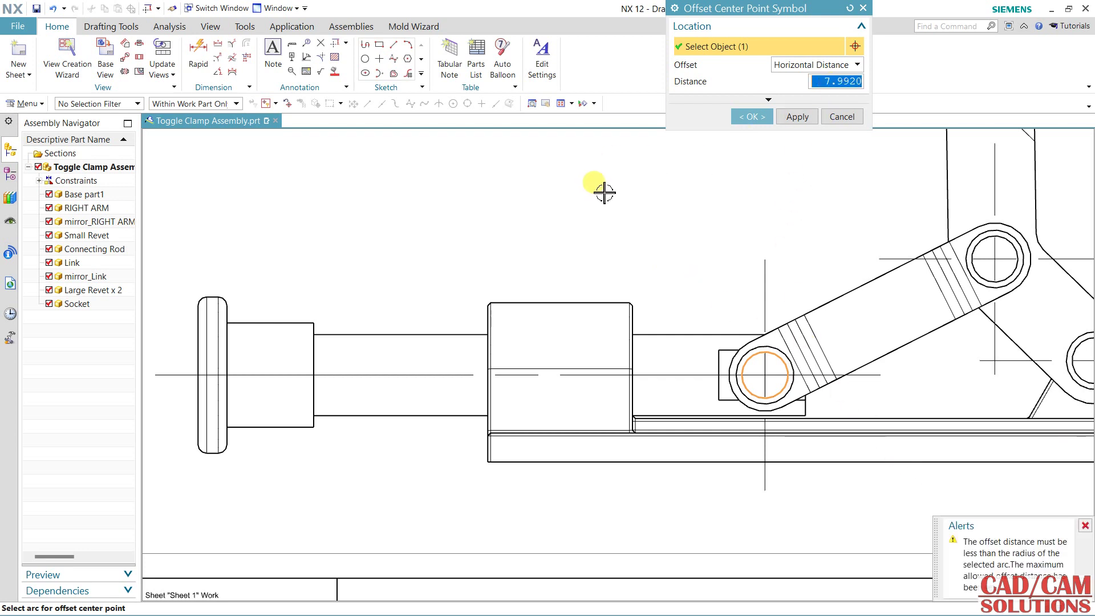
{"action": "type", "text": ".2"}
{"action": "key", "text": "Return"}
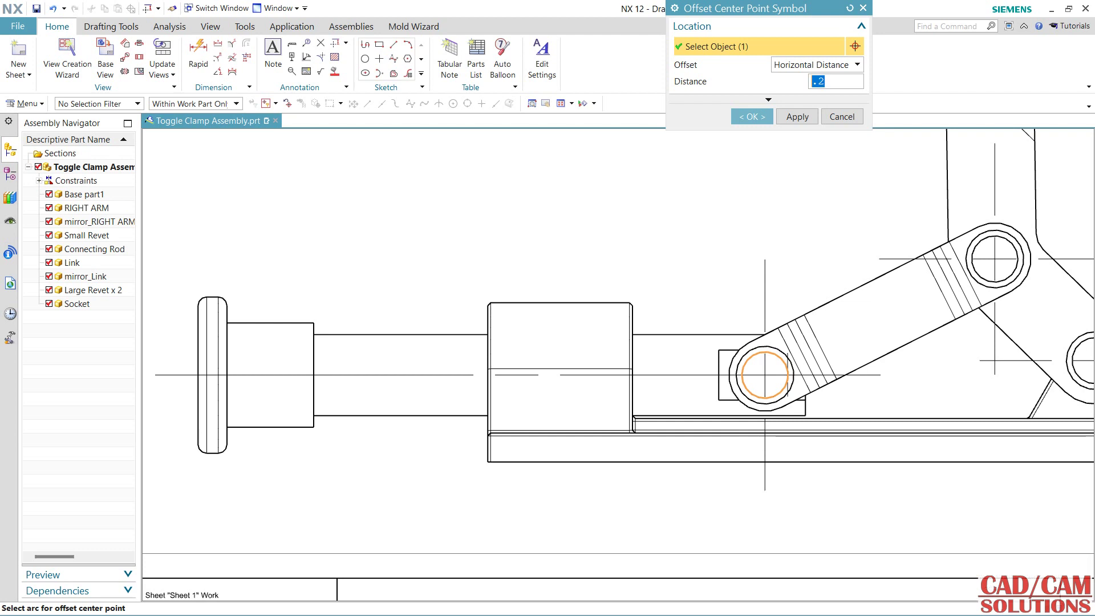
- Try offset distances 0.5 and 1, then finish with a horizontal distance of 3
{"action": "scroll", "coordinate": [788, 396], "scroll_direction": "up", "scroll_amount": 3}
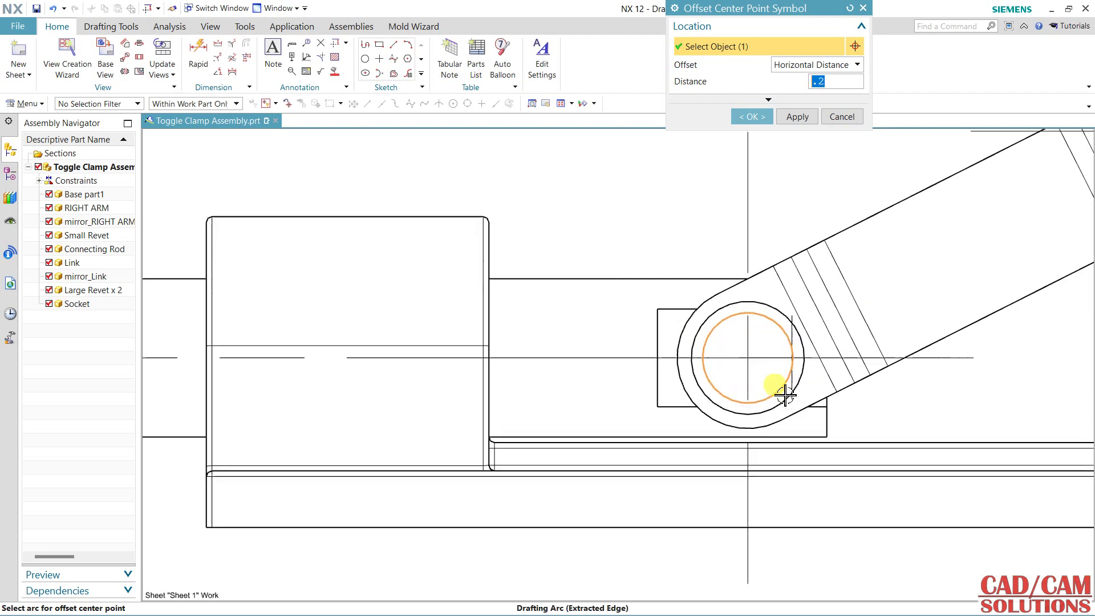
{"action": "scroll", "coordinate": [777, 399], "scroll_direction": "up", "scroll_amount": 3}
{"action": "scroll", "coordinate": [800, 320], "scroll_direction": "up", "scroll_amount": 2}
{"action": "scroll", "coordinate": [816, 335], "scroll_direction": "up", "scroll_amount": 4}
{"action": "type", "text": ".5"}
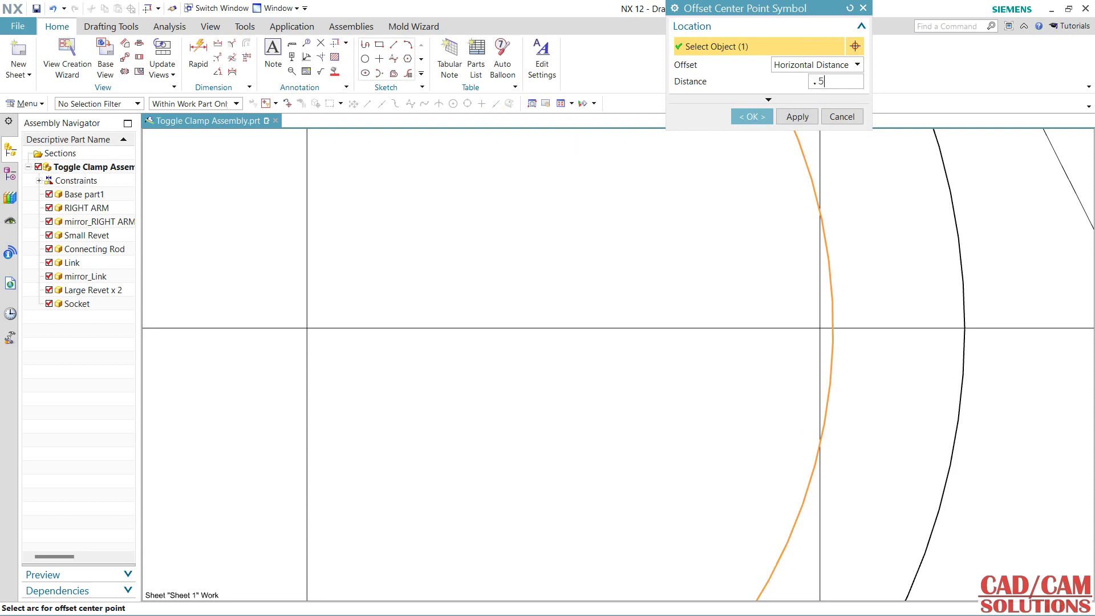
{"action": "type", "text": "1"}
{"action": "key", "text": "Return"}
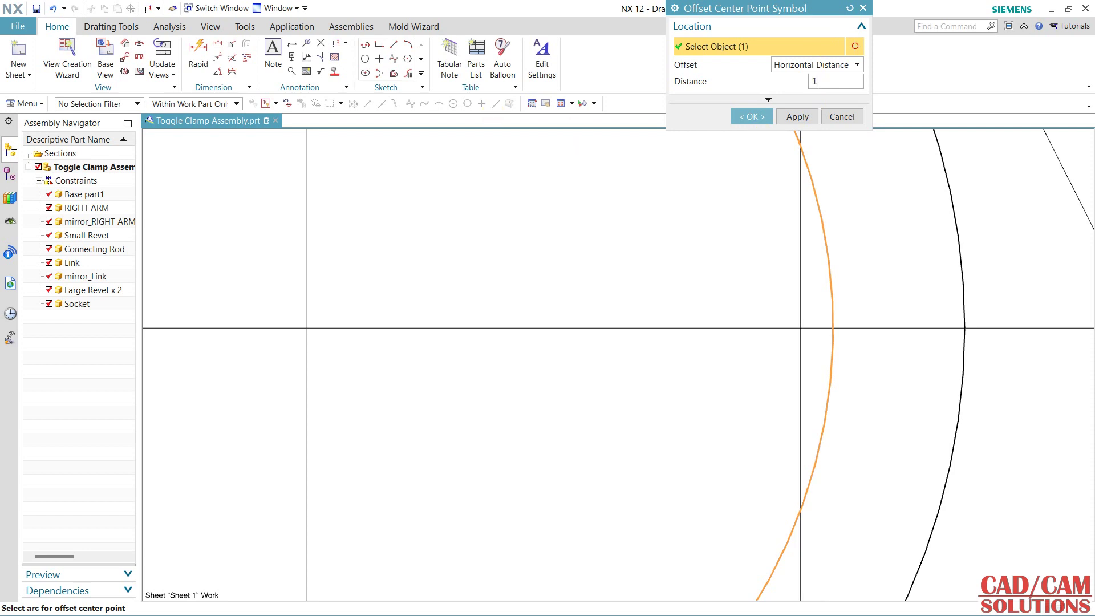
{"action": "key", "text": "Return"}
{"action": "type", "text": "3"}
{"action": "key", "text": "Return"}
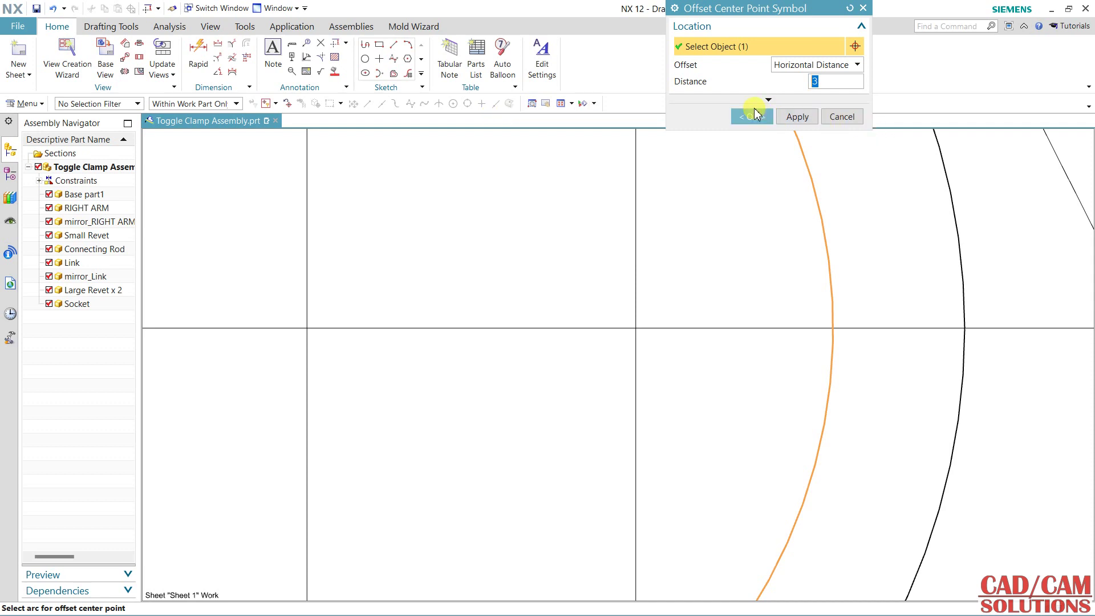
{"action": "scroll", "coordinate": [831, 314], "scroll_direction": "down", "scroll_amount": 5}
{"action": "scroll", "coordinate": [831, 320], "scroll_direction": "down", "scroll_amount": 3}
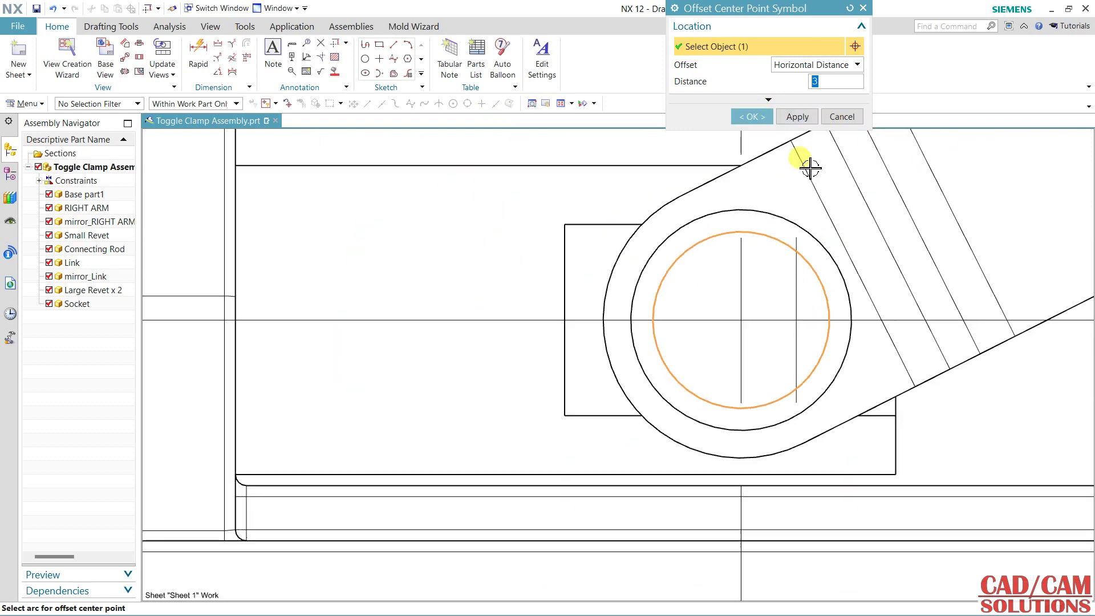
{"action": "left_click", "coordinate": [831, 118]}
{"action": "scroll", "coordinate": [758, 210], "scroll_direction": "down", "scroll_amount": 5}
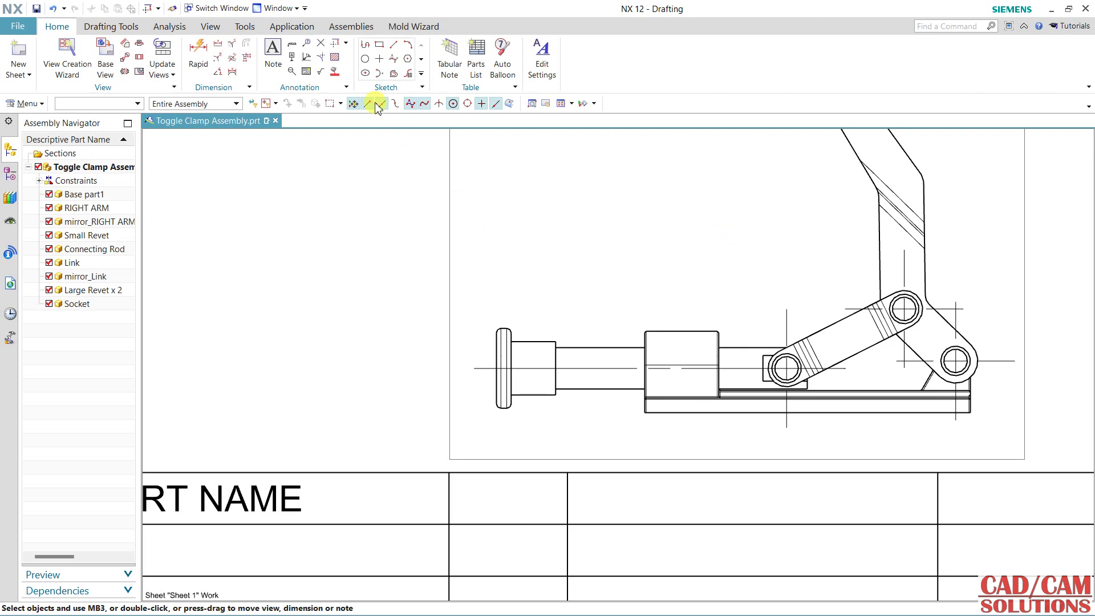
- Dismiss the centerline list, start a Weld Symbol, and open the Arrow Side weld type list
{"action": "left_click", "coordinate": [346, 43]}
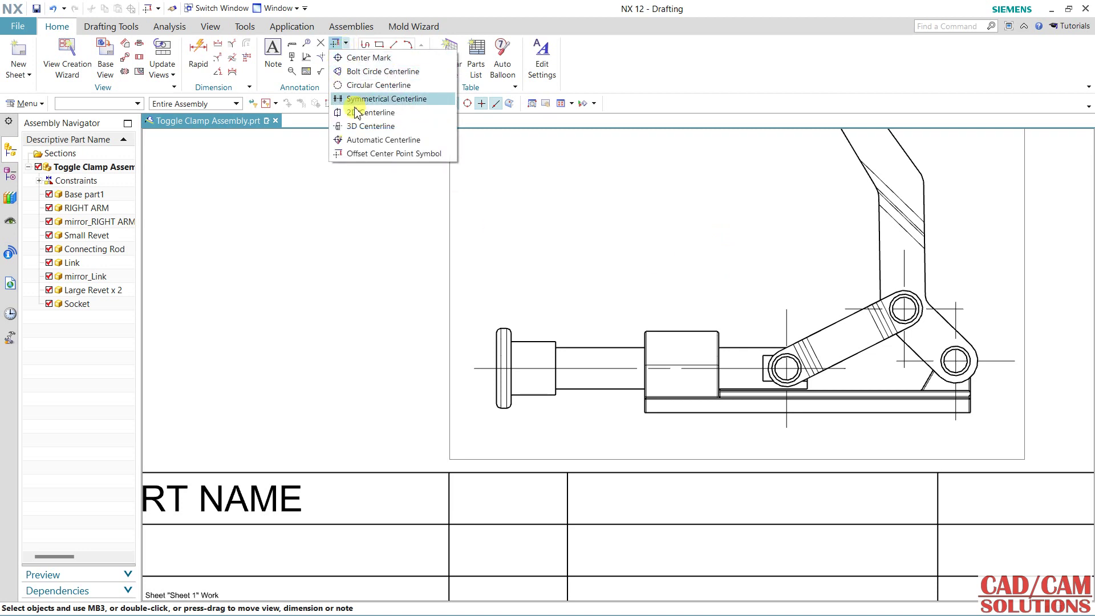
{"action": "left_click", "coordinate": [362, 193]}
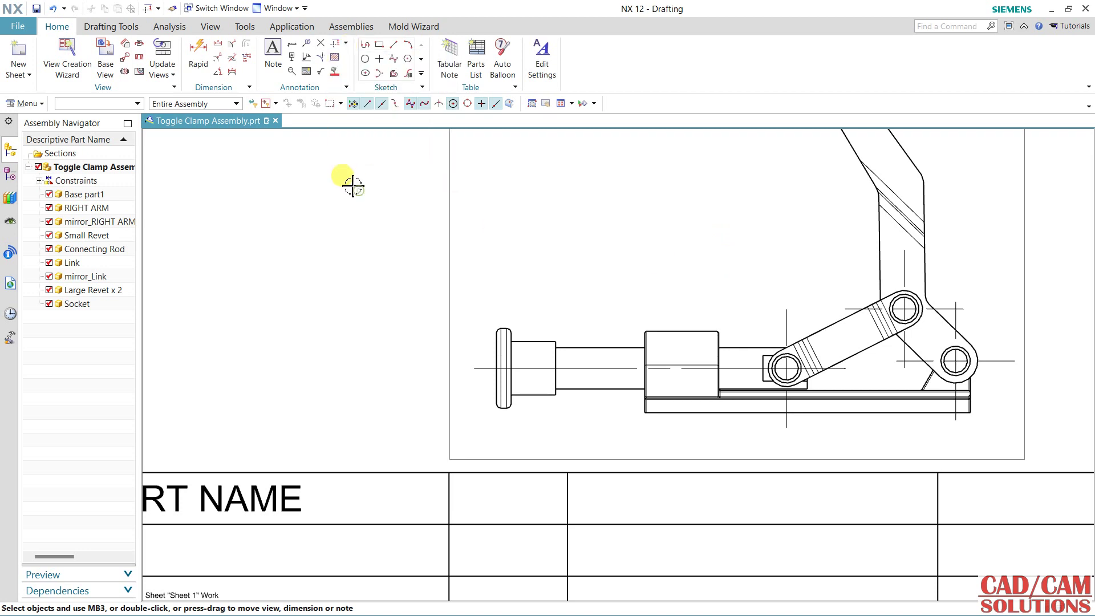
{"action": "left_click", "coordinate": [306, 57]}
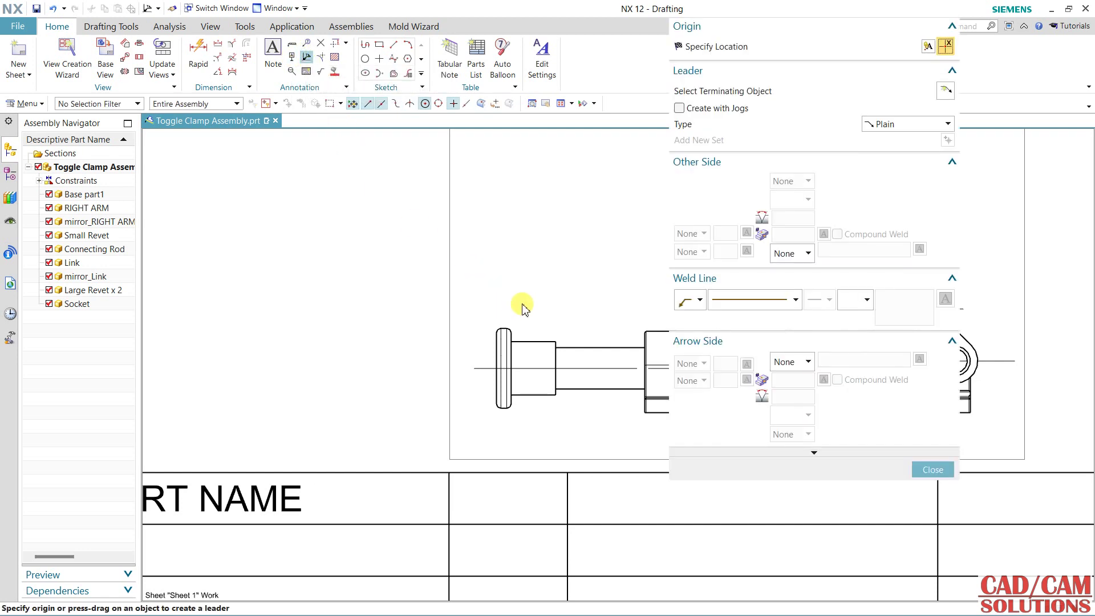
{"action": "mouse_move", "coordinate": [558, 252]}
{"action": "middle_mouse_down", "text": "shift"}
{"action": "mouse_move", "coordinate": [313, 323]}
{"action": "mouse_move", "coordinate": [228, 361]}
{"action": "middle_mouse_up", "text": "shift"}
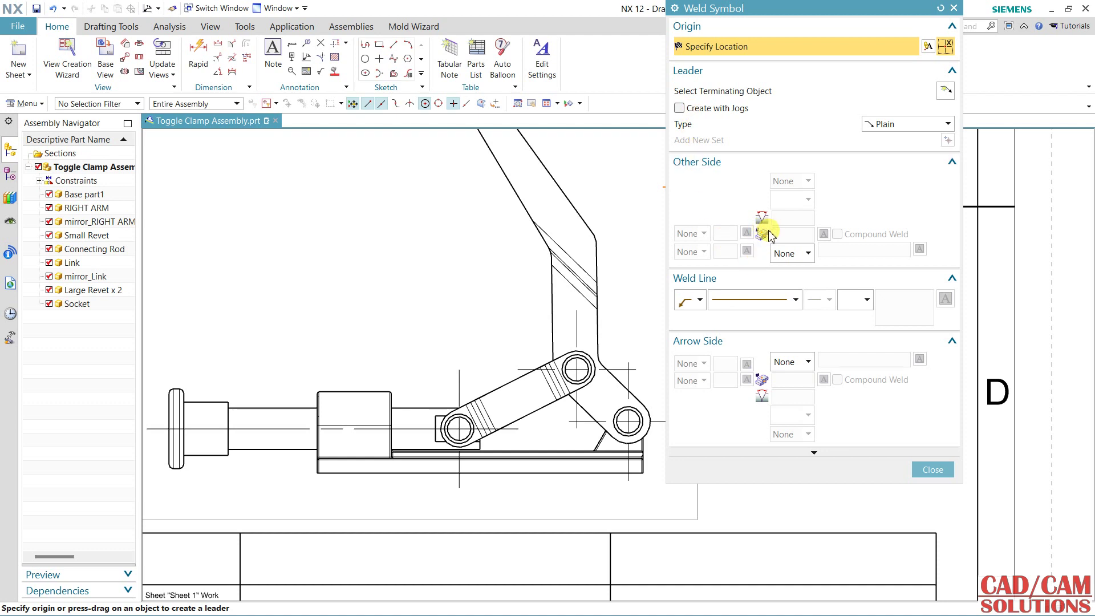
{"action": "left_click", "coordinate": [800, 362]}
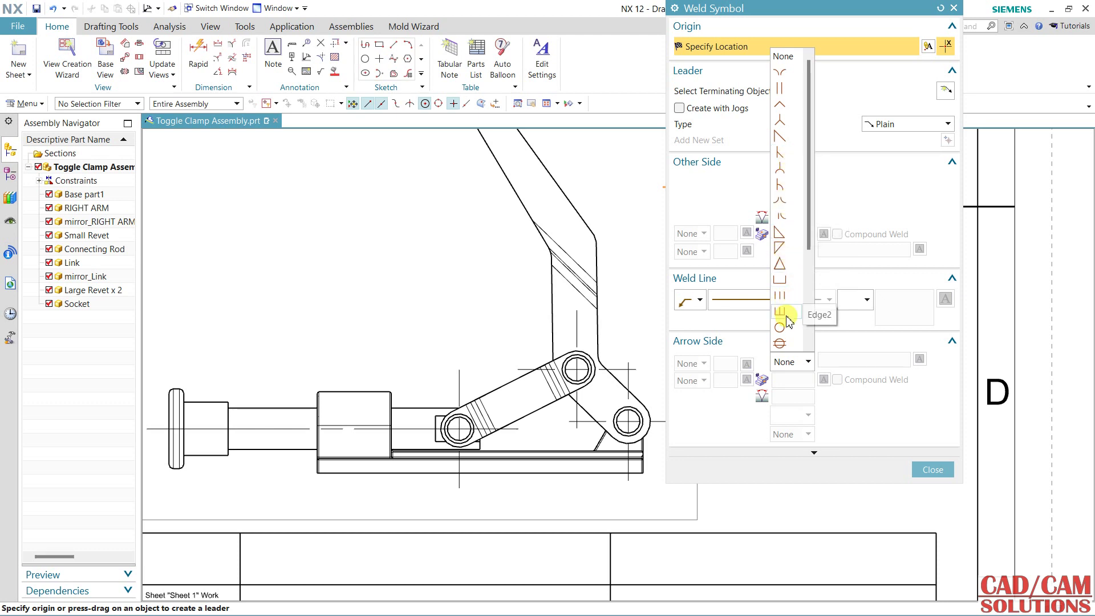
- Choose J-Butt as the arrow-side weld type and place a symbol above the clamp view
{"action": "left_click", "coordinate": [787, 189]}
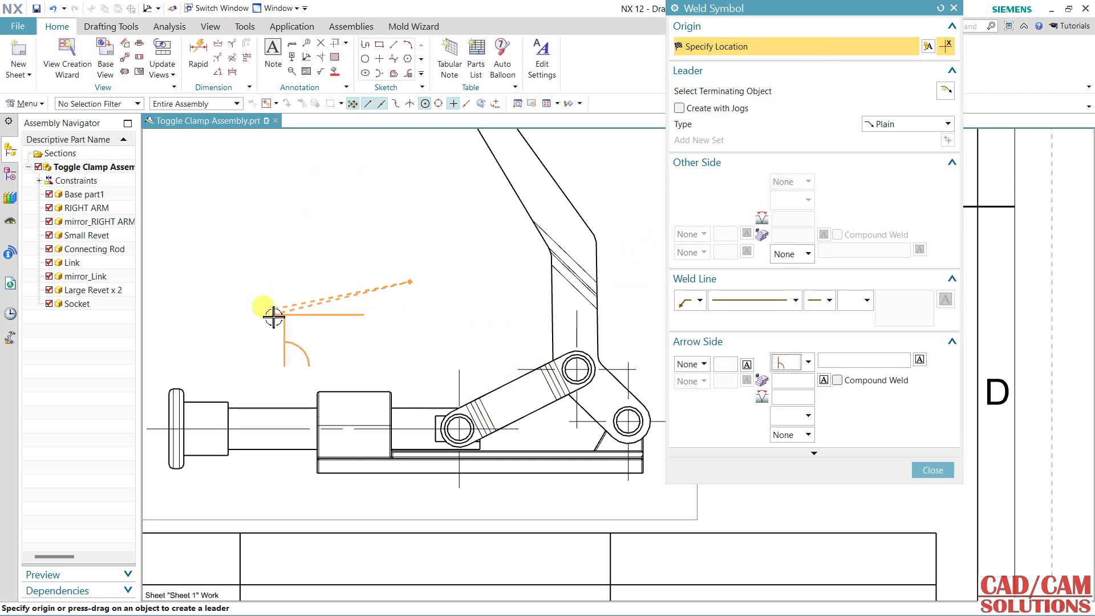
{"action": "middle_click_drag", "start_coordinate": [313, 254], "coordinate": [563, 293]}
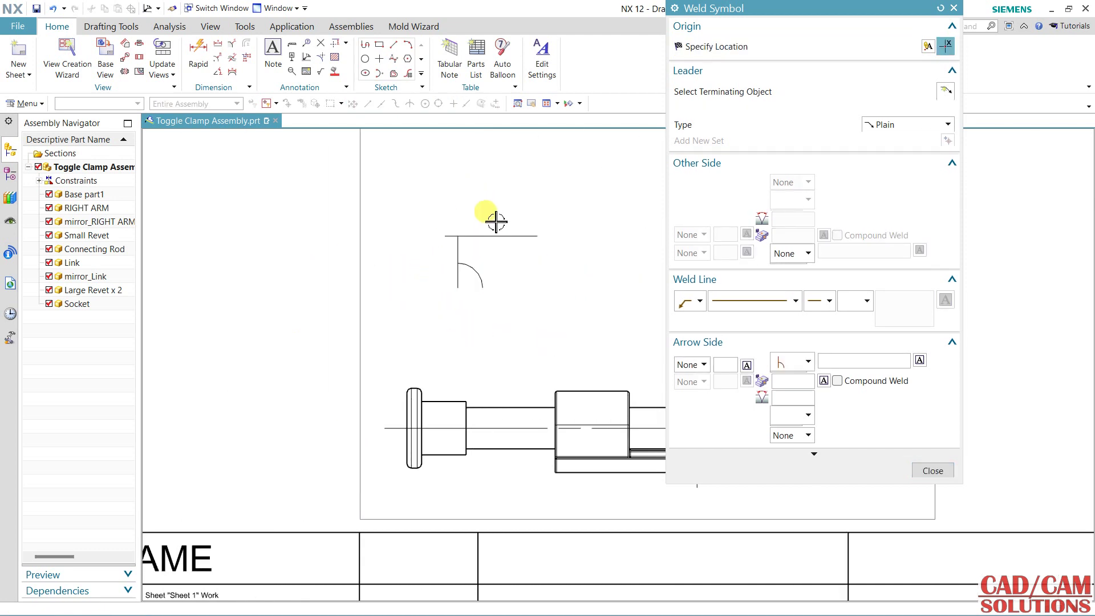
{"action": "right_click", "coordinate": [567, 273]}
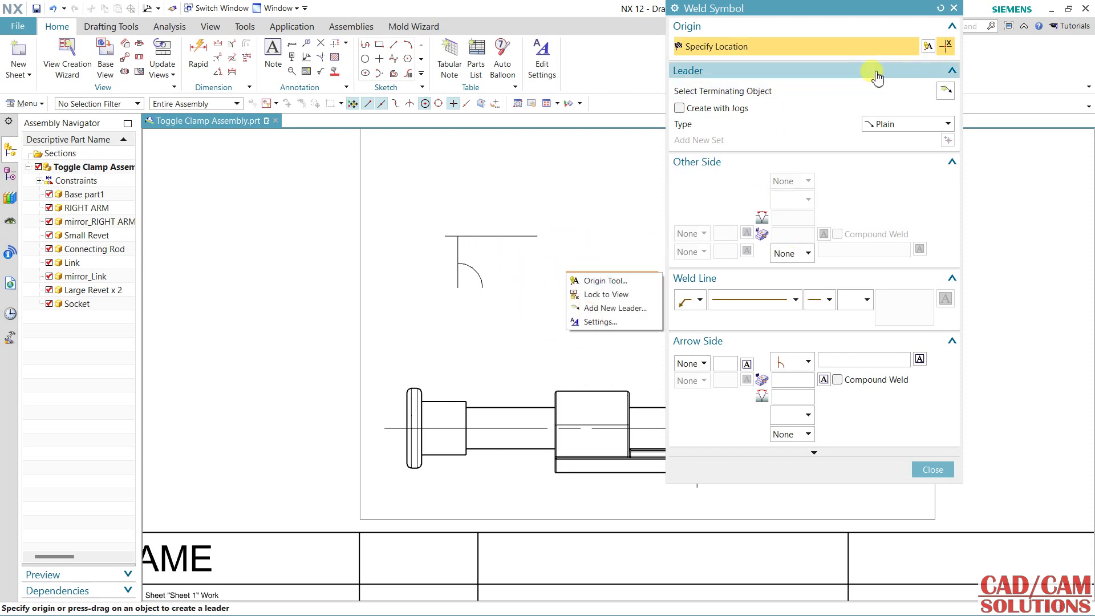
{"action": "left_click", "coordinate": [947, 45]}
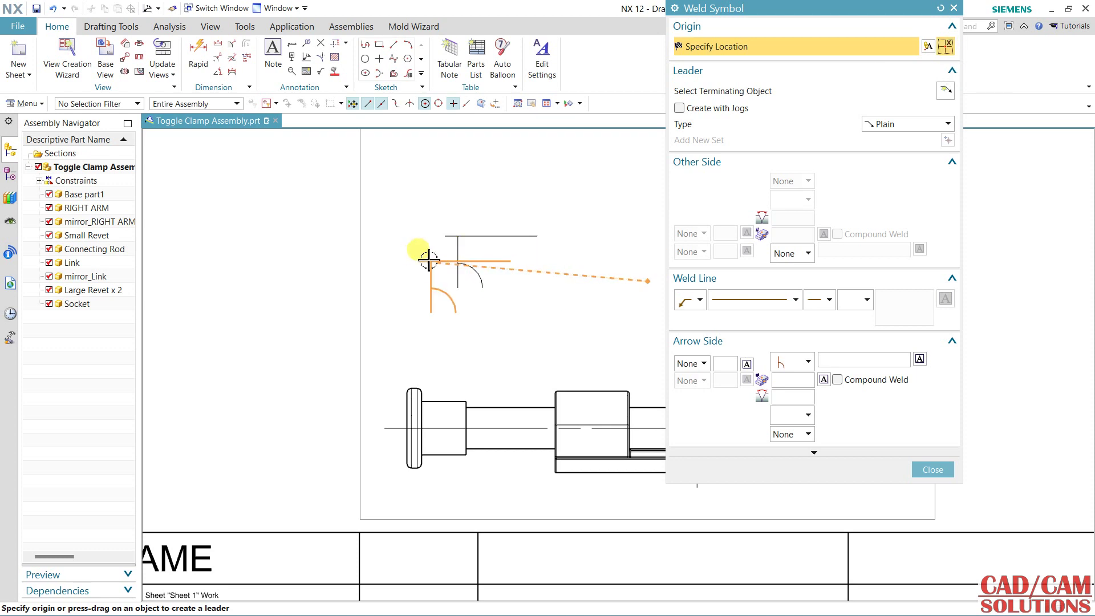
- Place a second J-butt weld symbol beside the lever's end view
{"action": "middle_click_drag", "start_coordinate": [428, 257], "coordinate": [492, 226]}
{"action": "scroll", "coordinate": [492, 225], "scroll_direction": "down", "scroll_amount": 3}
{"action": "scroll", "coordinate": [494, 295], "scroll_direction": "down", "scroll_amount": 2}
{"action": "mouse_move", "coordinate": [436, 286]}
{"action": "middle_mouse_down"}
{"action": "mouse_move", "coordinate": [557, 325]}
{"action": "mouse_move", "coordinate": [517, 354]}
{"action": "middle_mouse_up"}
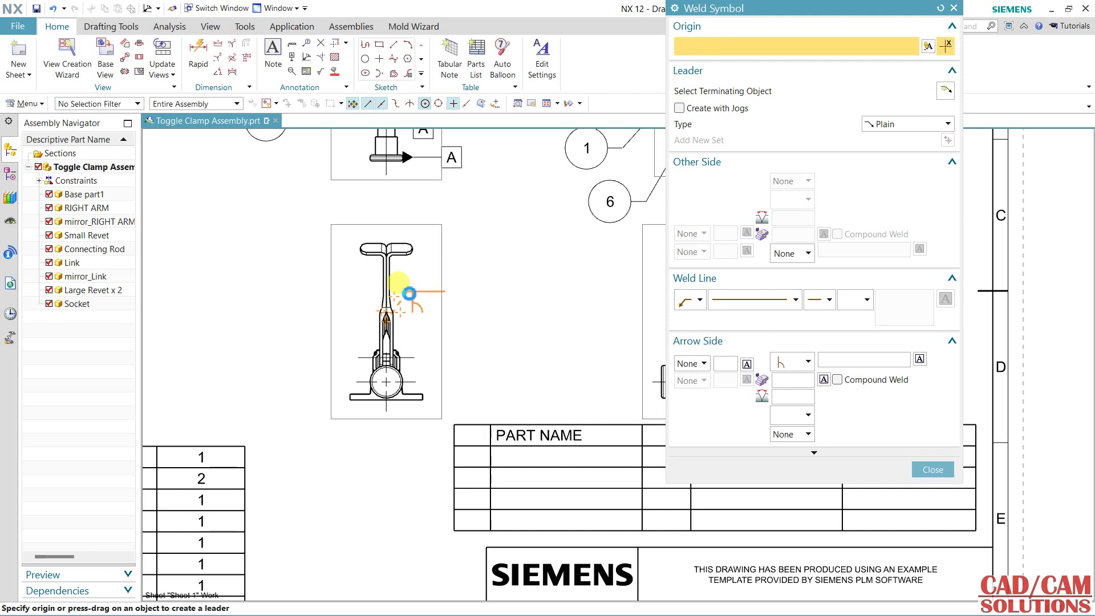
{"action": "left_click", "coordinate": [409, 293]}
{"action": "scroll", "coordinate": [421, 308], "scroll_direction": "up", "scroll_amount": 1}
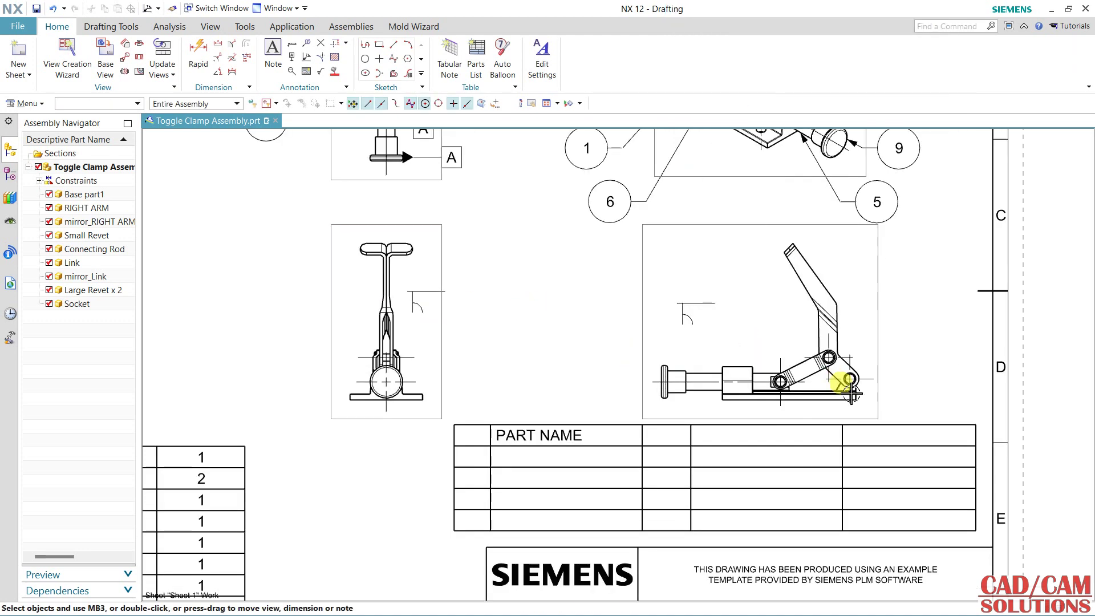
- Edit the lever's weld symbol to use a jogged leader attached to the lever edge
{"action": "double_click", "coordinate": [421, 297]}
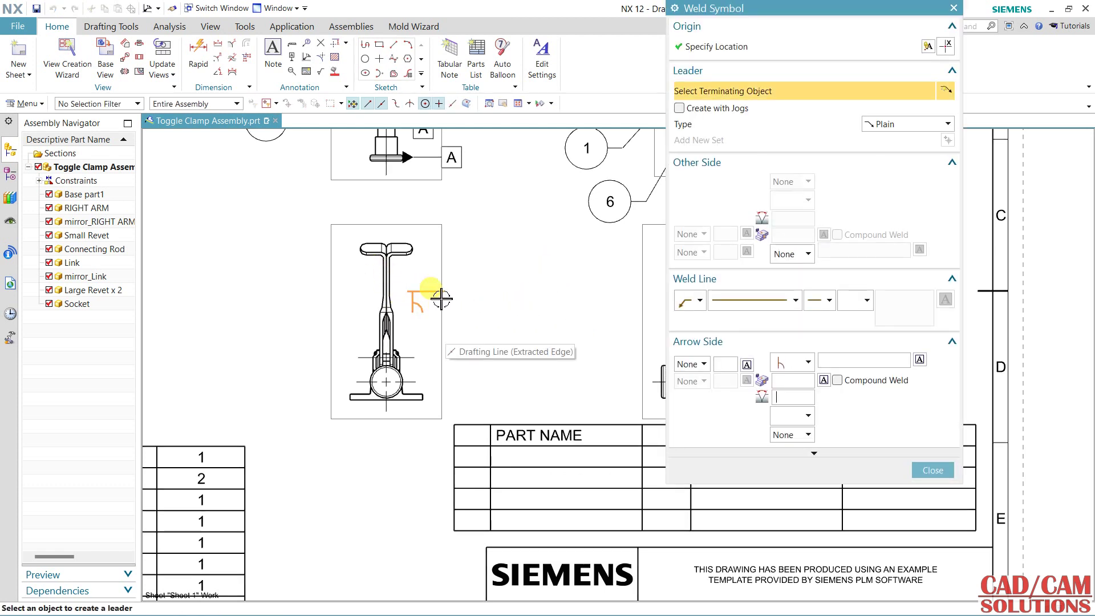
{"action": "scroll", "coordinate": [429, 278], "scroll_direction": "up", "scroll_amount": 1}
{"action": "left_click", "coordinate": [690, 110]}
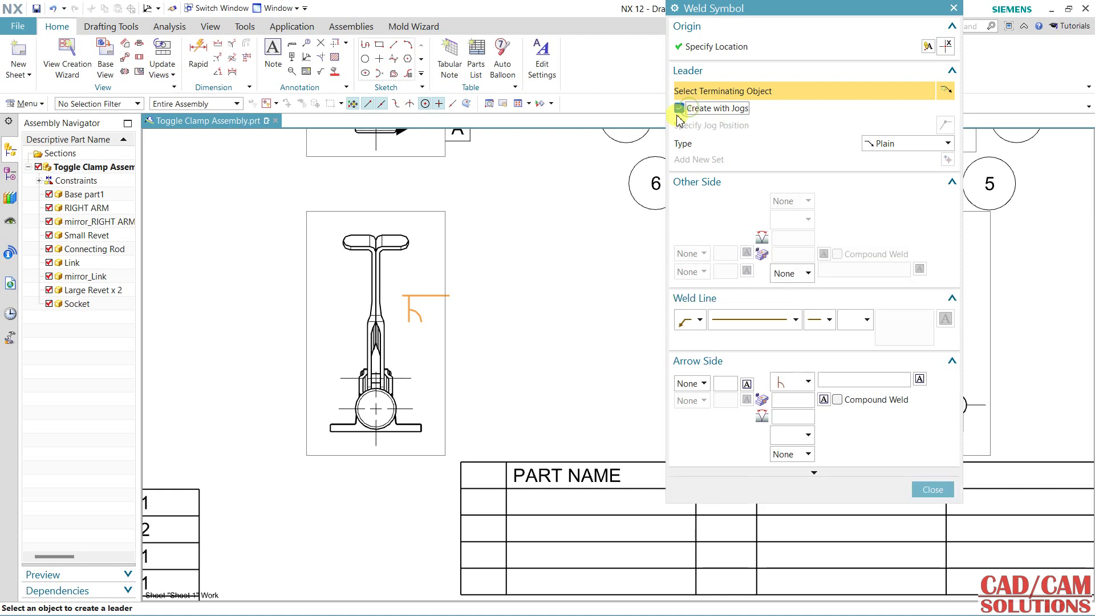
{"action": "left_click", "coordinate": [386, 312]}
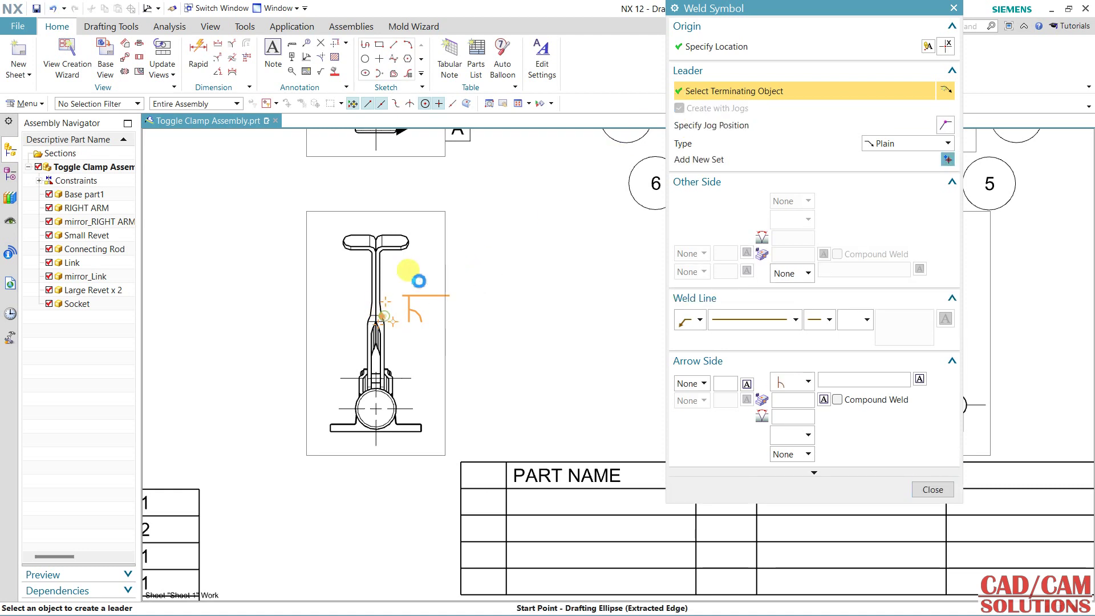
{"action": "scroll", "coordinate": [406, 299], "scroll_direction": "up", "scroll_amount": 1}
{"action": "scroll", "coordinate": [406, 298], "scroll_direction": "up", "scroll_amount": 1}
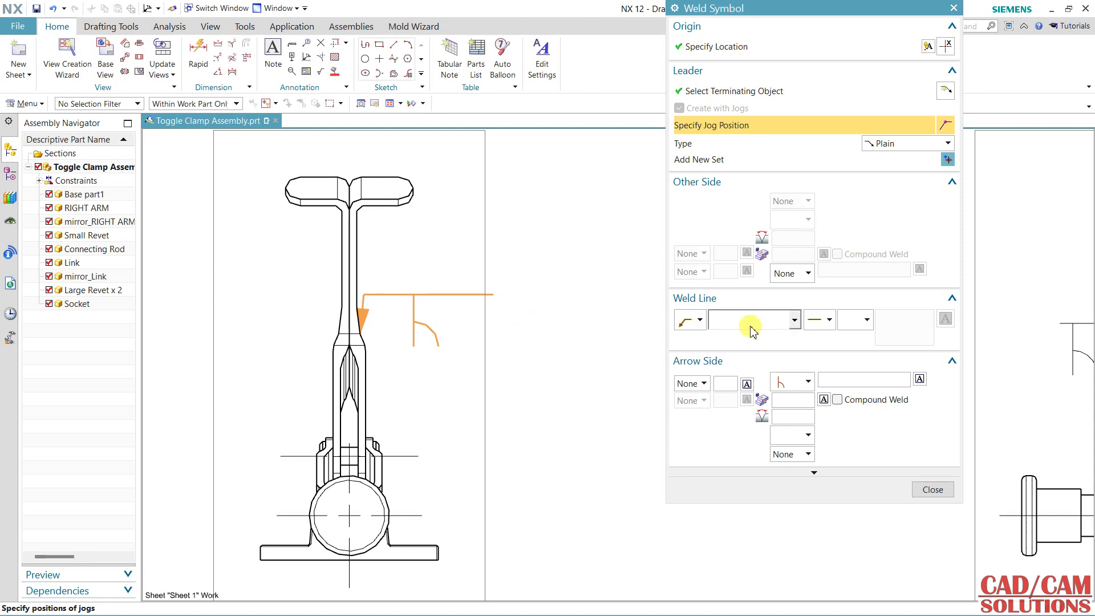
- Set the lever weld symbol's arrow-side type to Fillet, keeping the prefix at None
{"action": "left_click", "coordinate": [796, 274]}
{"action": "left_click", "coordinate": [780, 418]}
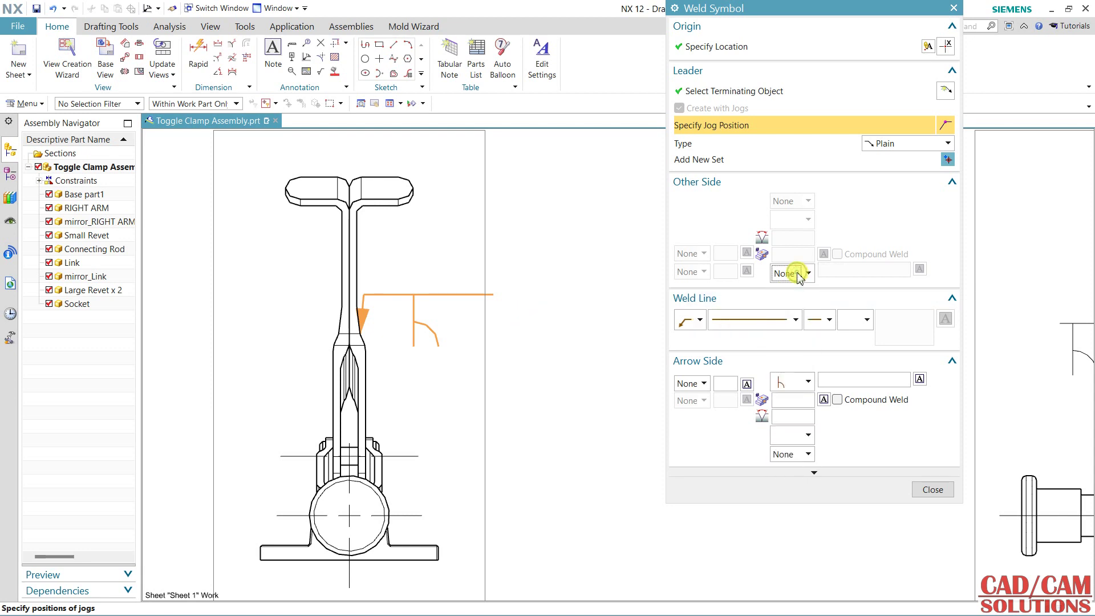
{"action": "left_click", "coordinate": [750, 318]}
{"action": "left_click", "coordinate": [785, 330]}
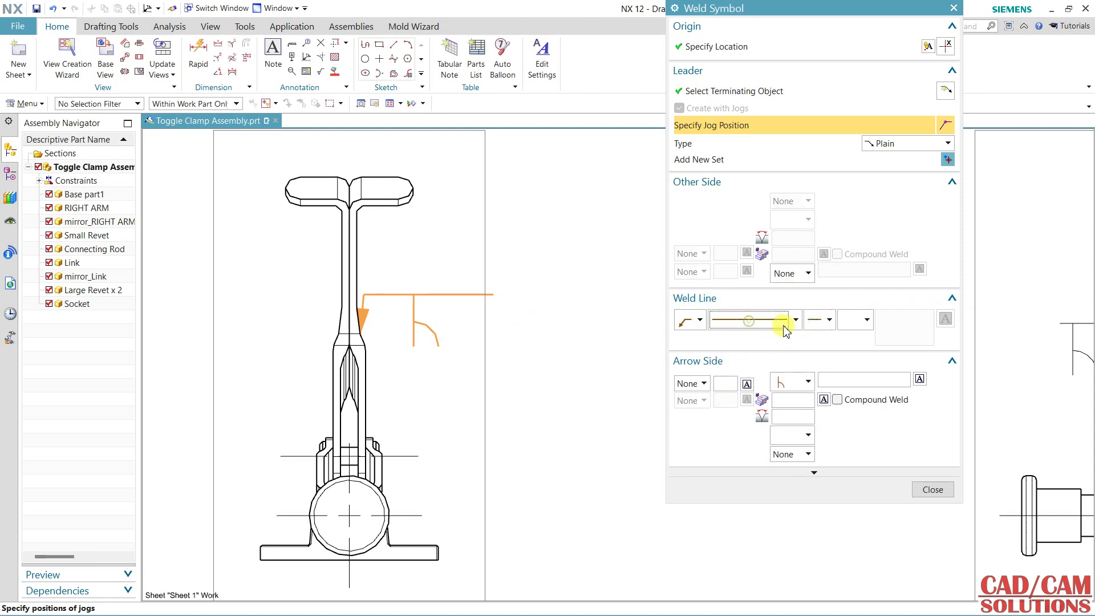
{"action": "left_click", "coordinate": [828, 324]}
{"action": "left_click", "coordinate": [703, 386]}
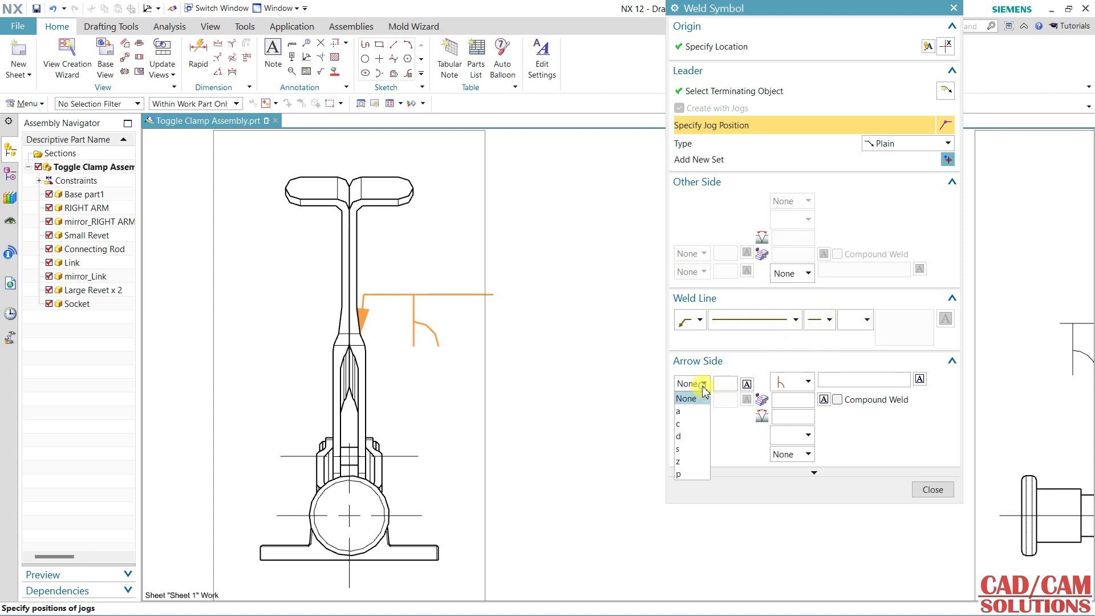
{"action": "left_click", "coordinate": [705, 388]}
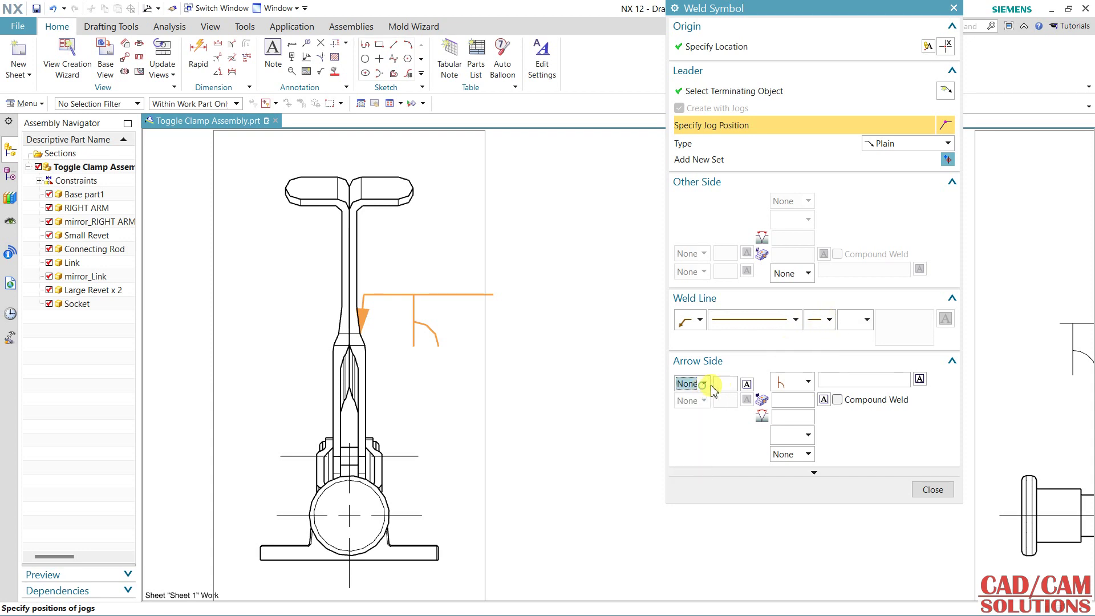
{"action": "left_click", "coordinate": [797, 384]}
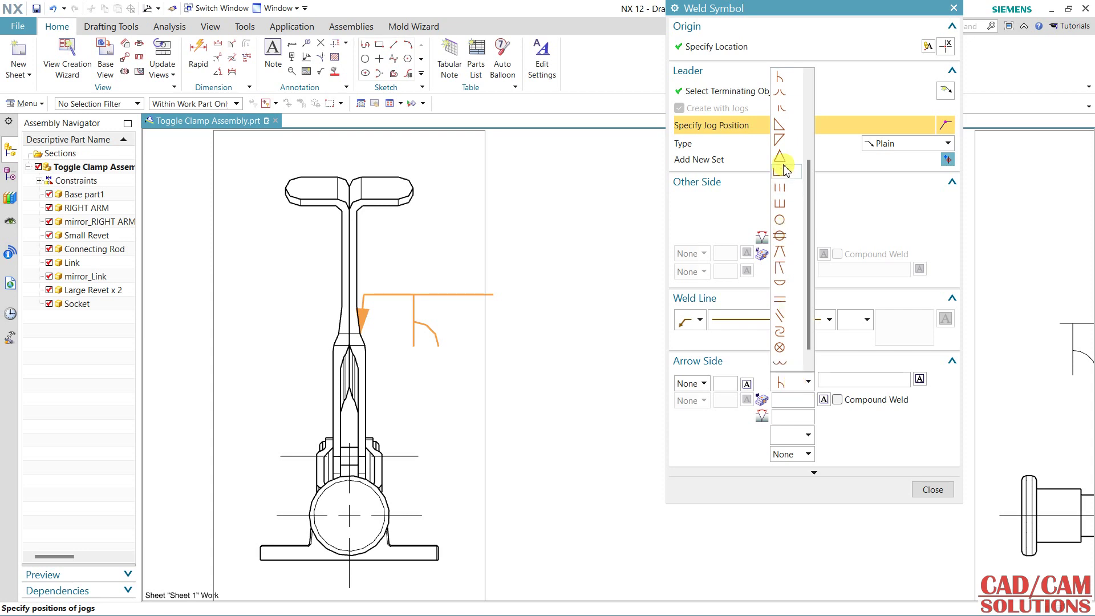
{"action": "left_click", "coordinate": [783, 128]}
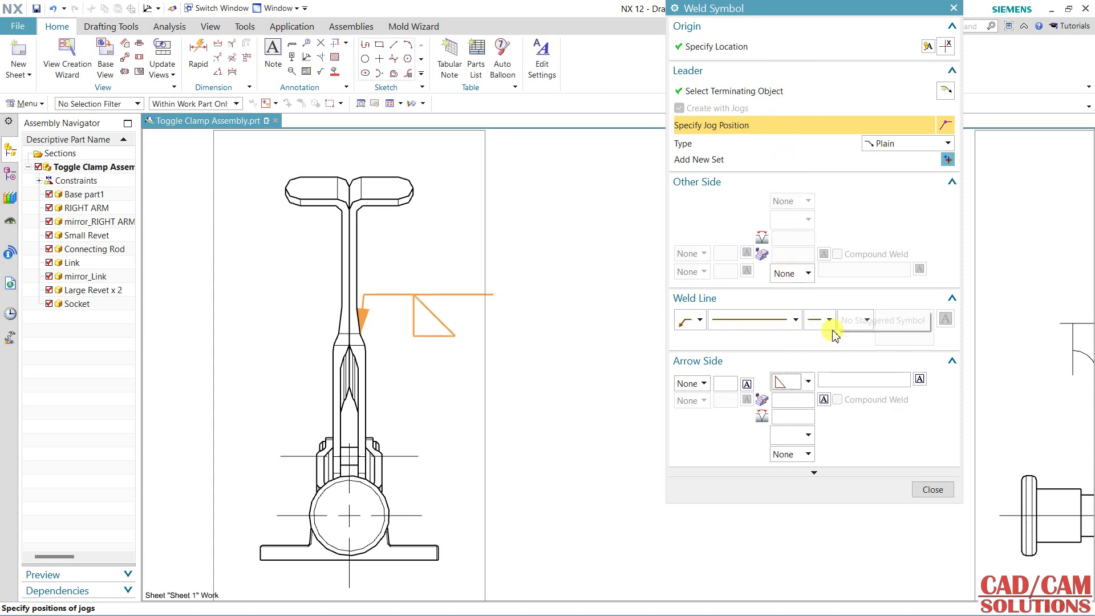
{"action": "left_click", "coordinate": [873, 385]}
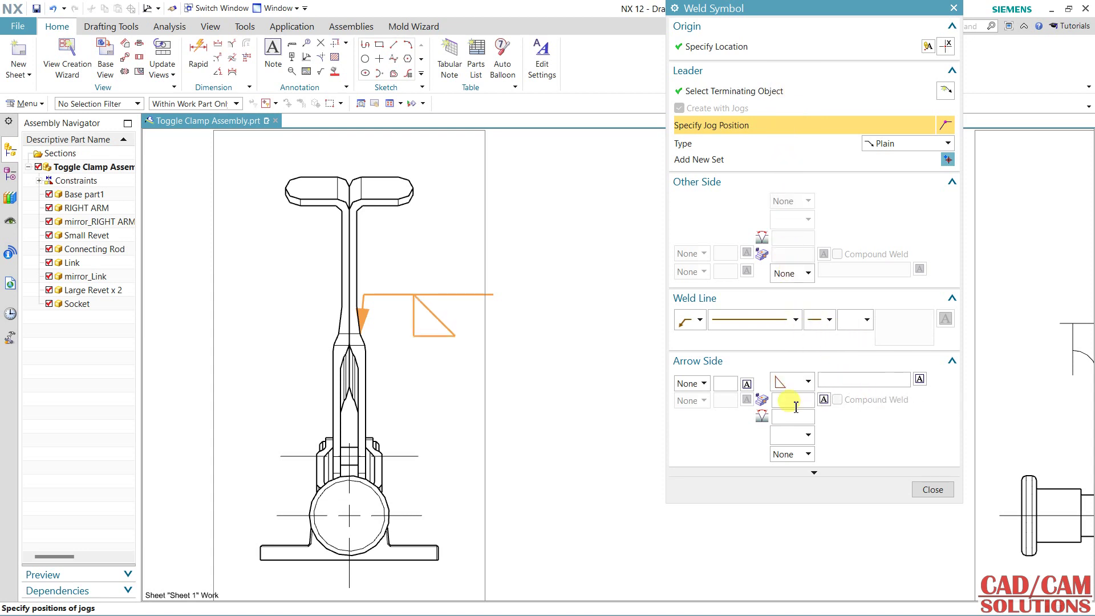
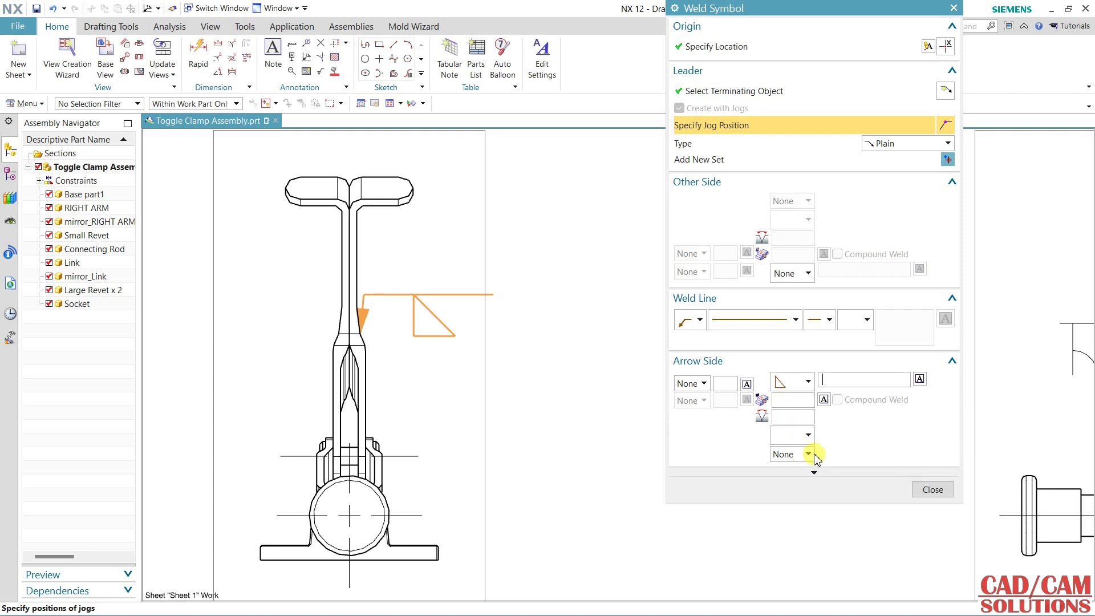
- Close the Weld Symbol dialog and zoom in on the side view's clamp arm
{"action": "left_click", "coordinate": [932, 489]}
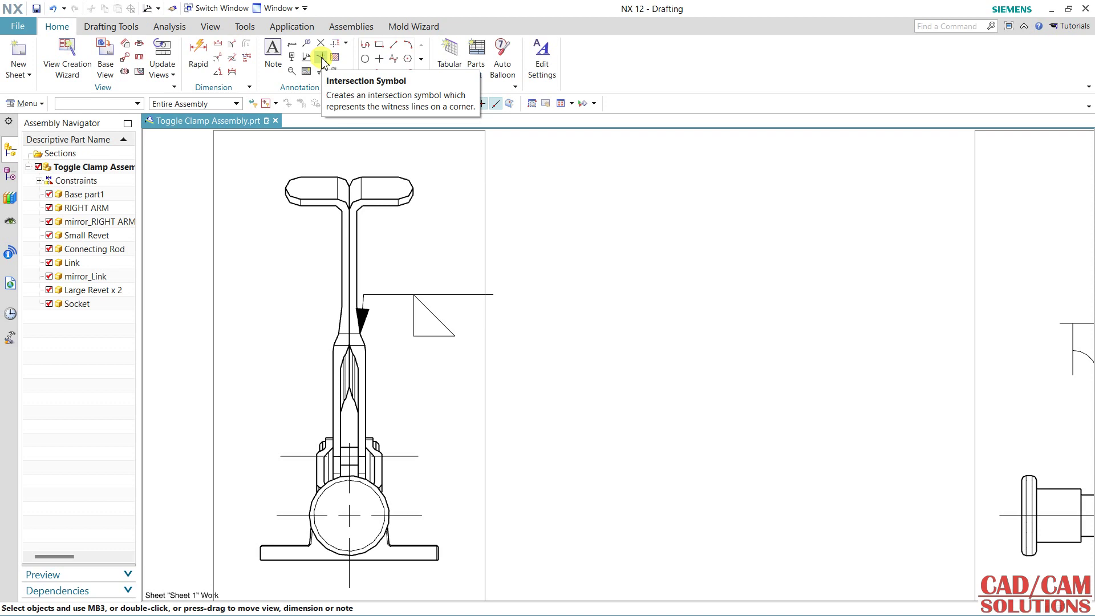
{"action": "scroll", "coordinate": [642, 298], "scroll_direction": "up", "scroll_amount": 3}
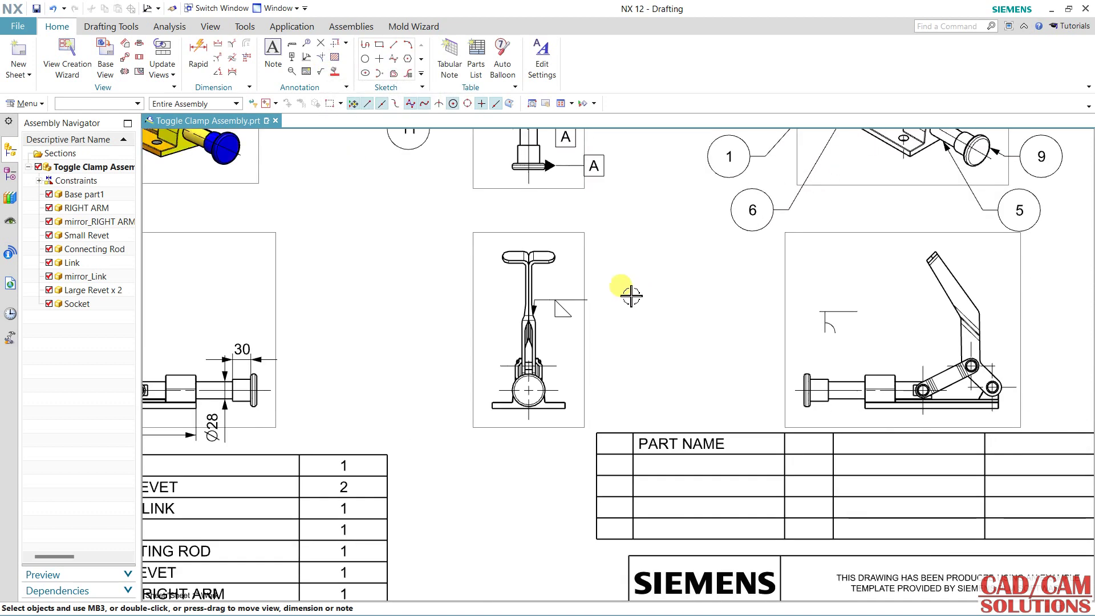
{"action": "scroll", "coordinate": [593, 341], "scroll_direction": "up", "scroll_amount": 1}
{"action": "mouse_move", "coordinate": [593, 342]}
{"action": "middle_mouse_down", "text": "shift"}
{"action": "mouse_move", "coordinate": [651, 361]}
{"action": "mouse_move", "coordinate": [332, 414]}
{"action": "mouse_move", "coordinate": [166, 276]}
{"action": "middle_mouse_up", "text": "shift"}
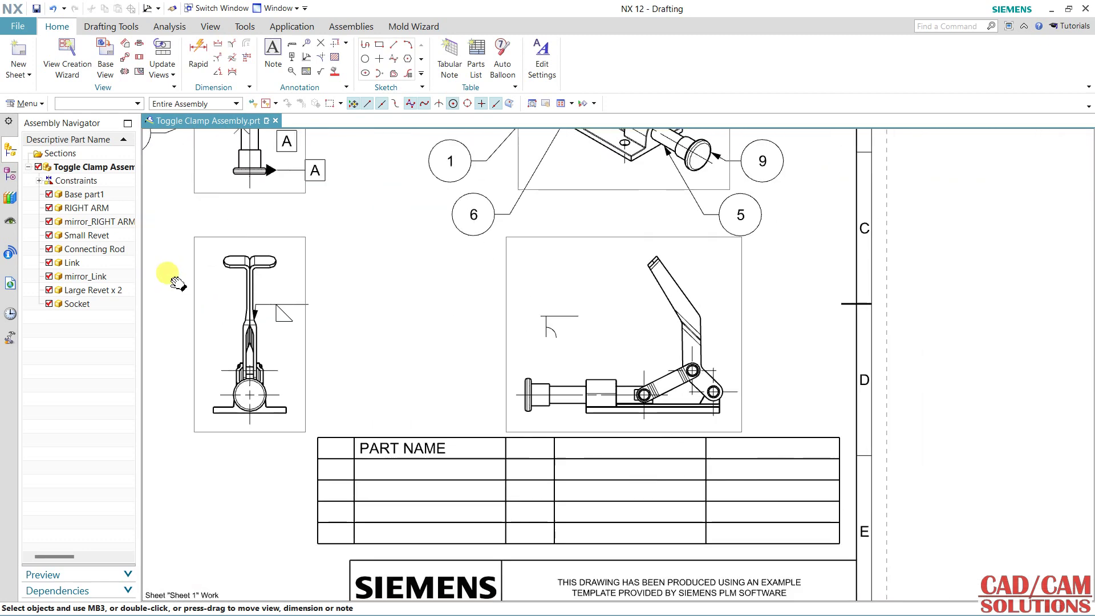
{"action": "scroll", "coordinate": [704, 337], "scroll_direction": "down", "scroll_amount": 2}
{"action": "scroll", "coordinate": [706, 330], "scroll_direction": "down", "scroll_amount": 1}
{"action": "scroll", "coordinate": [706, 330], "scroll_direction": "down", "scroll_amount": 3}
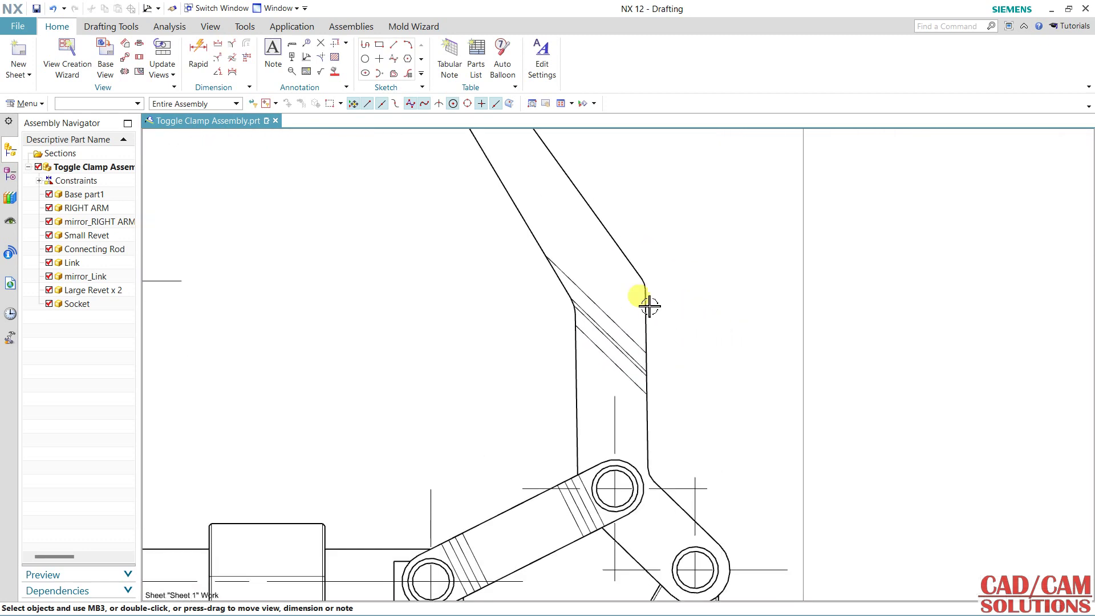
- Place an intersection symbol where the arm's slanted edge meets its vertical edge
{"action": "left_click", "coordinate": [318, 59]}
{"action": "scroll", "coordinate": [628, 248], "scroll_direction": "down", "scroll_amount": 1}
{"action": "left_click", "coordinate": [635, 267]}
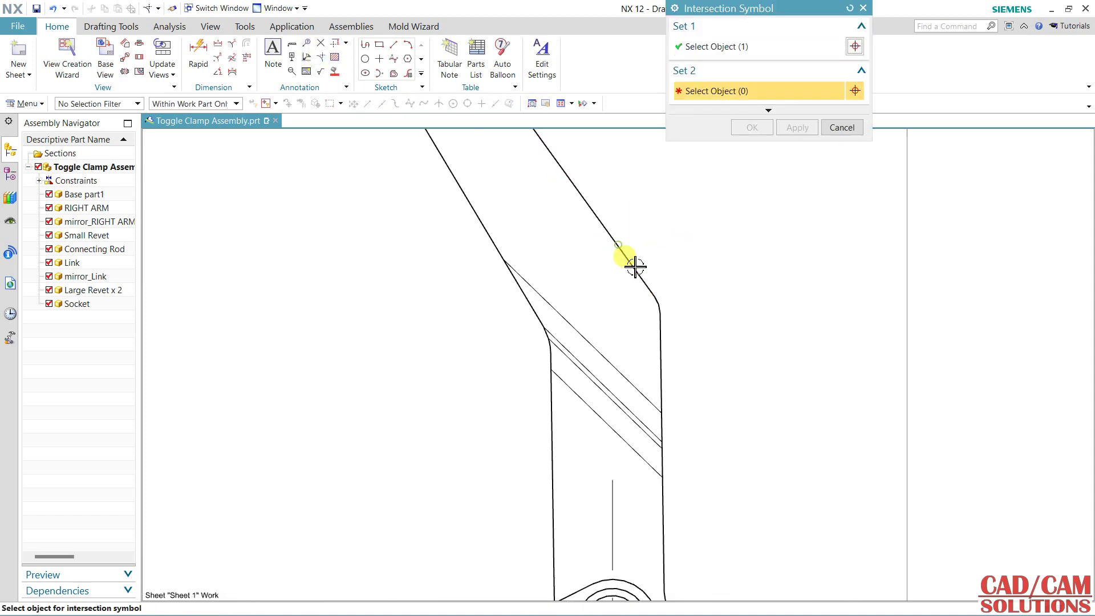
{"action": "scroll", "coordinate": [672, 318], "scroll_direction": "down", "scroll_amount": 2}
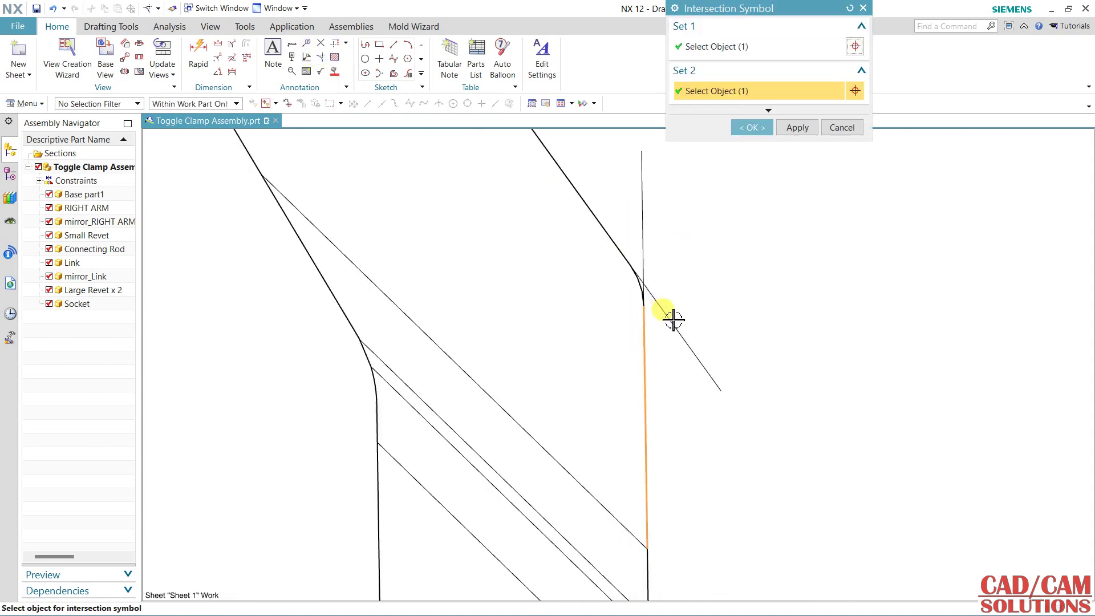
{"action": "scroll", "coordinate": [628, 245], "scroll_direction": "down", "scroll_amount": 2}
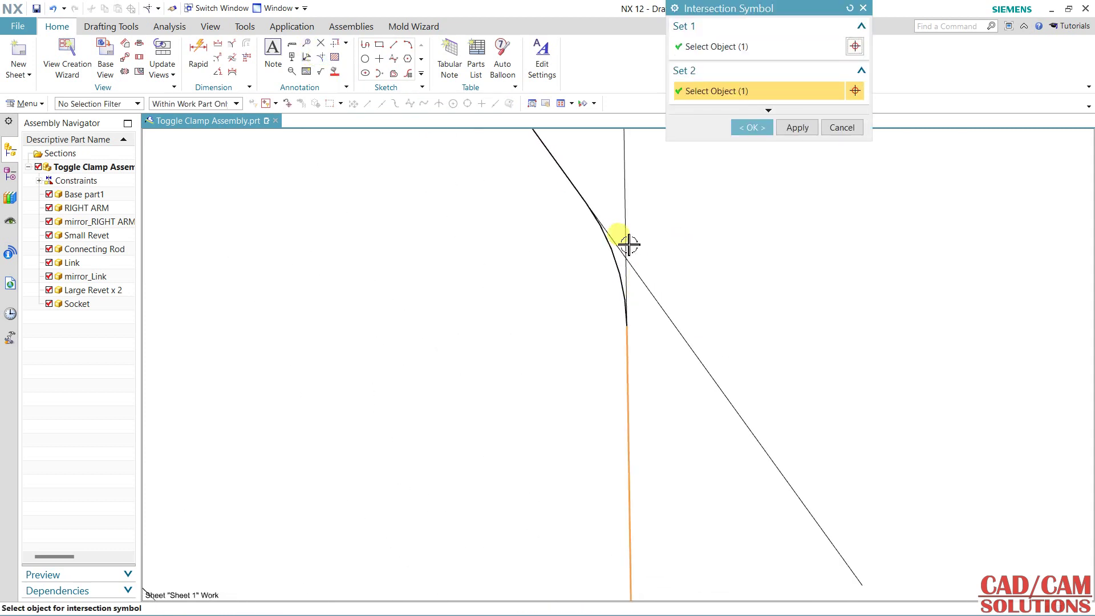
{"action": "left_click", "coordinate": [754, 127]}
{"action": "scroll", "coordinate": [659, 269], "scroll_direction": "up", "scroll_amount": 1}
{"action": "scroll", "coordinate": [658, 268], "scroll_direction": "up", "scroll_amount": 1}
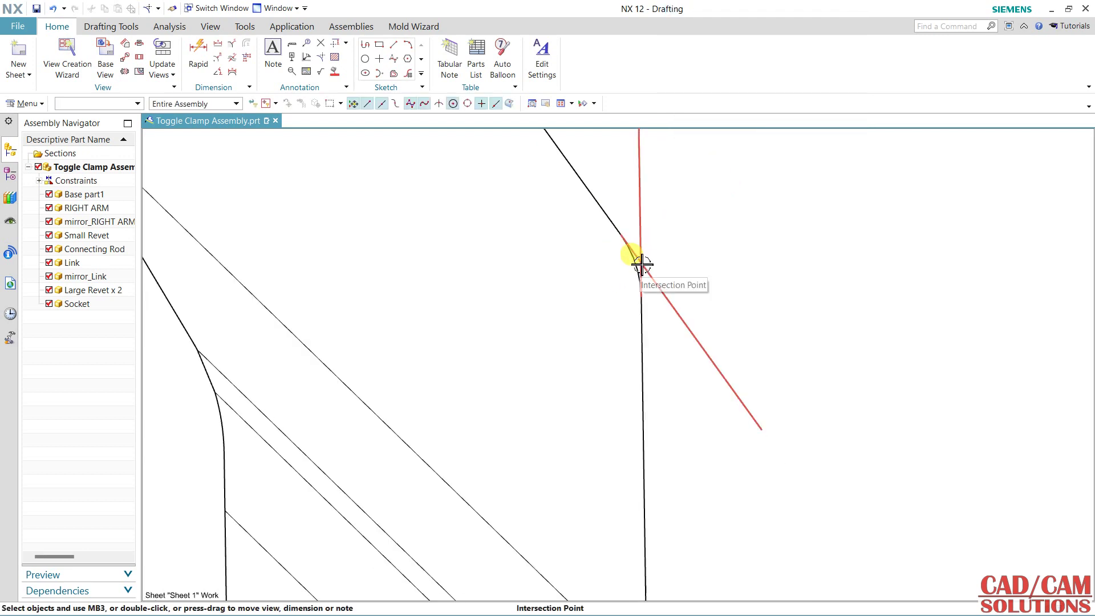
- Start a rapid dimension from the intersection point
{"action": "left_click", "coordinate": [198, 57]}
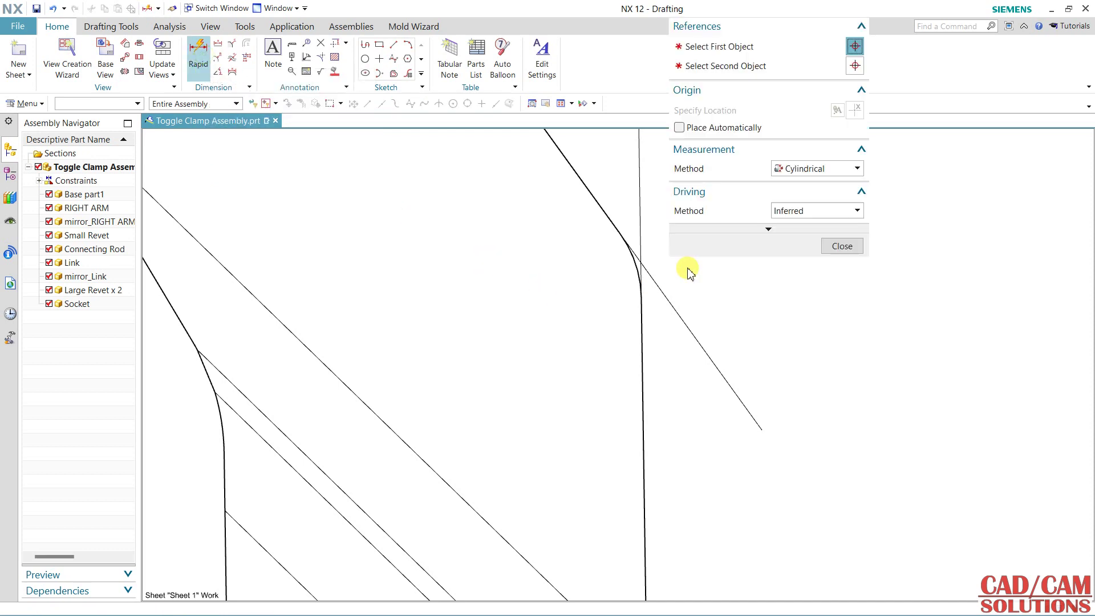
{"action": "left_click", "coordinate": [641, 263]}
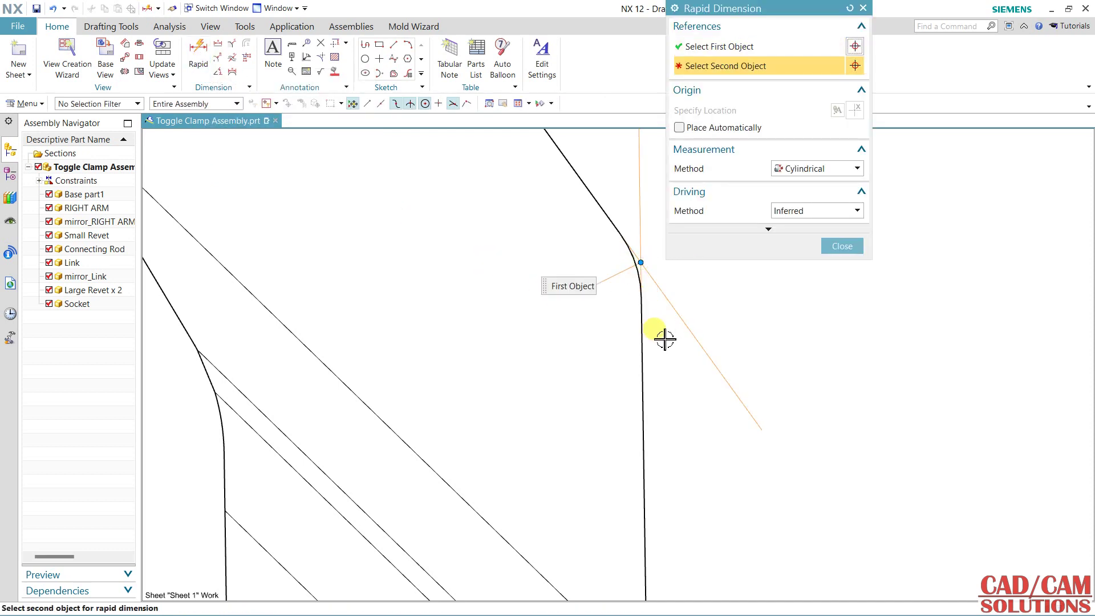
{"action": "scroll", "coordinate": [666, 339], "scroll_direction": "down", "scroll_amount": 2}
{"action": "scroll", "coordinate": [667, 342], "scroll_direction": "down", "scroll_amount": 3}
{"action": "scroll", "coordinate": [673, 388], "scroll_direction": "down", "scroll_amount": 3}
{"action": "scroll", "coordinate": [676, 434], "scroll_direction": "up", "scroll_amount": 5}
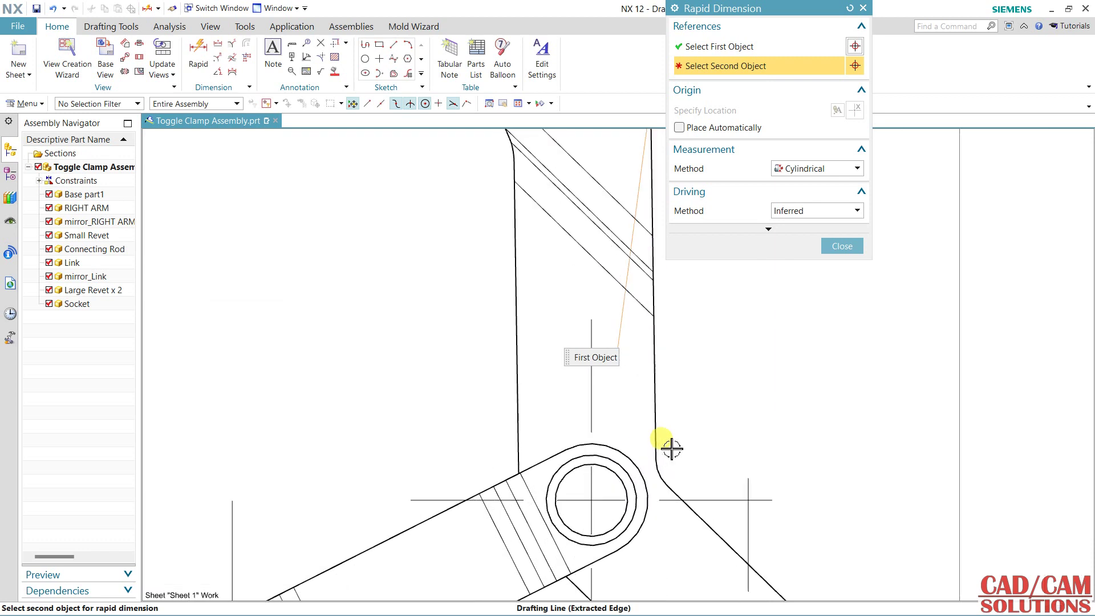
- Finish the Ø79,7 dimension to the fillet arc, placed right of the arm
{"action": "left_click", "coordinate": [692, 459]}
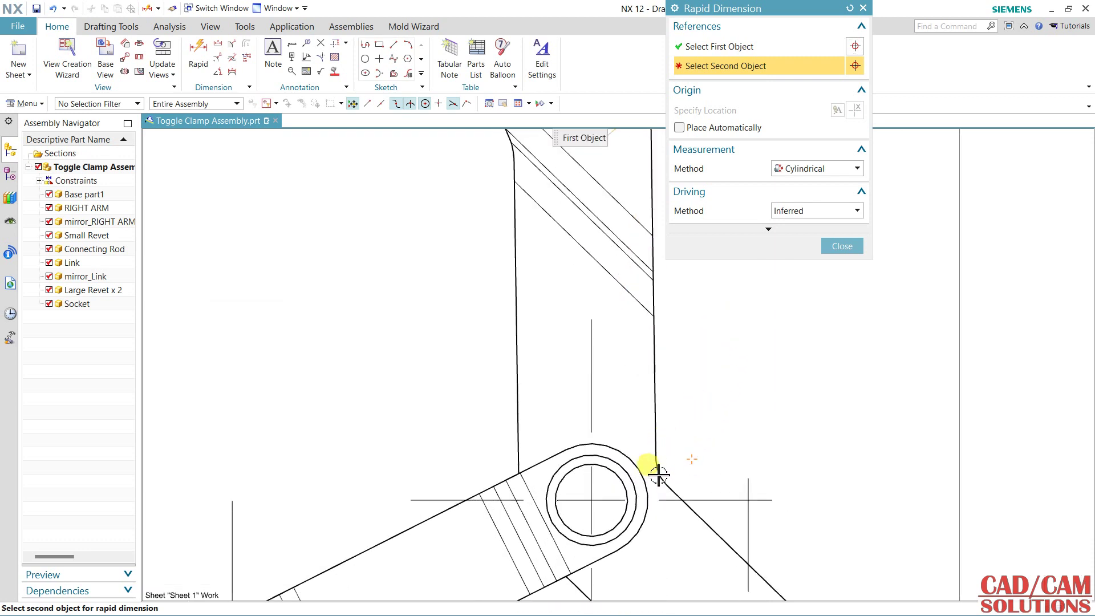
{"action": "left_click", "coordinate": [660, 462]}
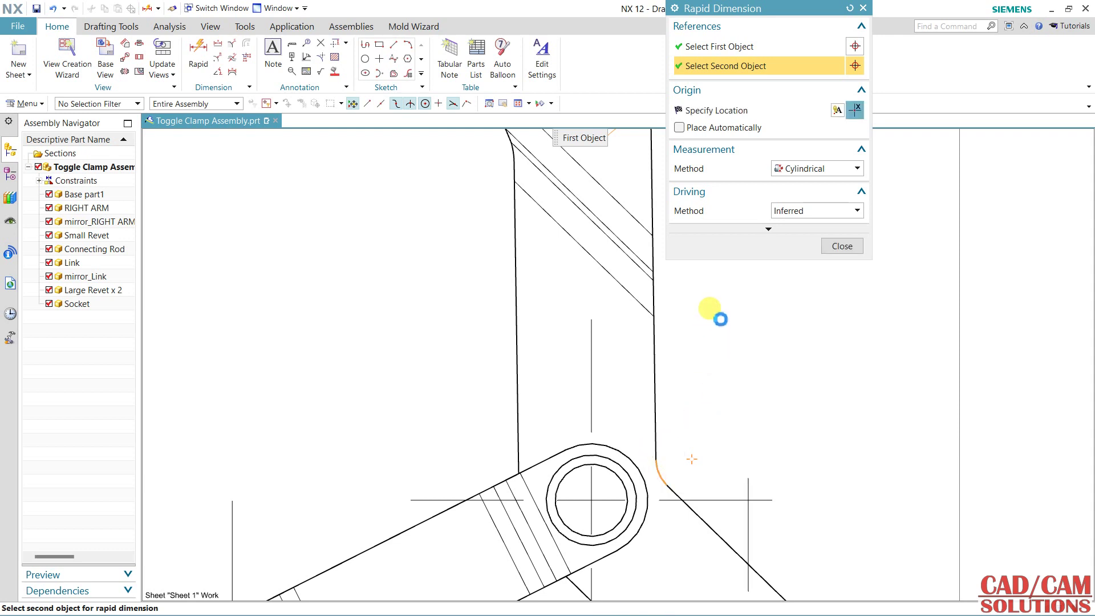
{"action": "left_click", "coordinate": [842, 313]}
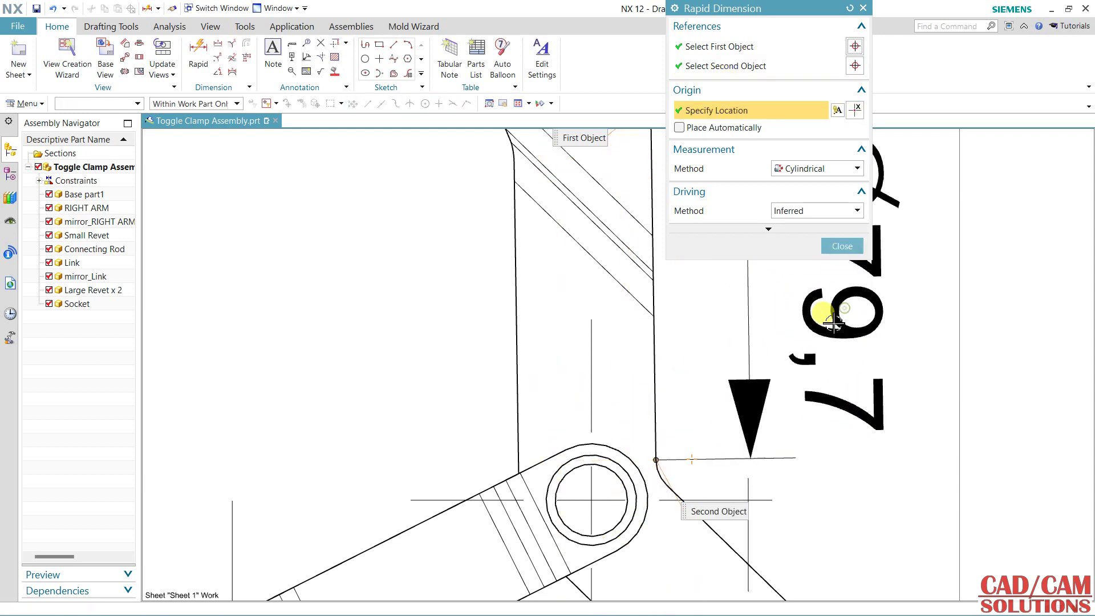
{"action": "left_click", "coordinate": [832, 253]}
{"action": "scroll", "coordinate": [765, 359], "scroll_direction": "down", "scroll_amount": 3}
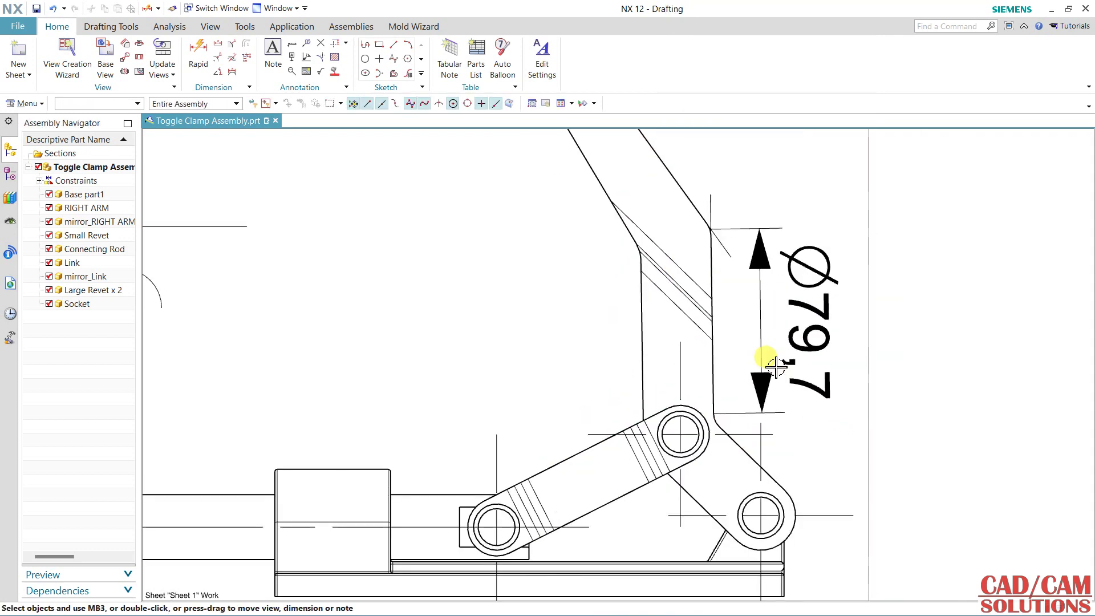
{"action": "scroll", "coordinate": [771, 341], "scroll_direction": "down", "scroll_amount": 2}
{"action": "scroll", "coordinate": [771, 341], "scroll_direction": "up", "scroll_amount": 3}
{"action": "middle_click_drag", "start_coordinate": [770, 335], "coordinate": [691, 342], "text": "shift"}
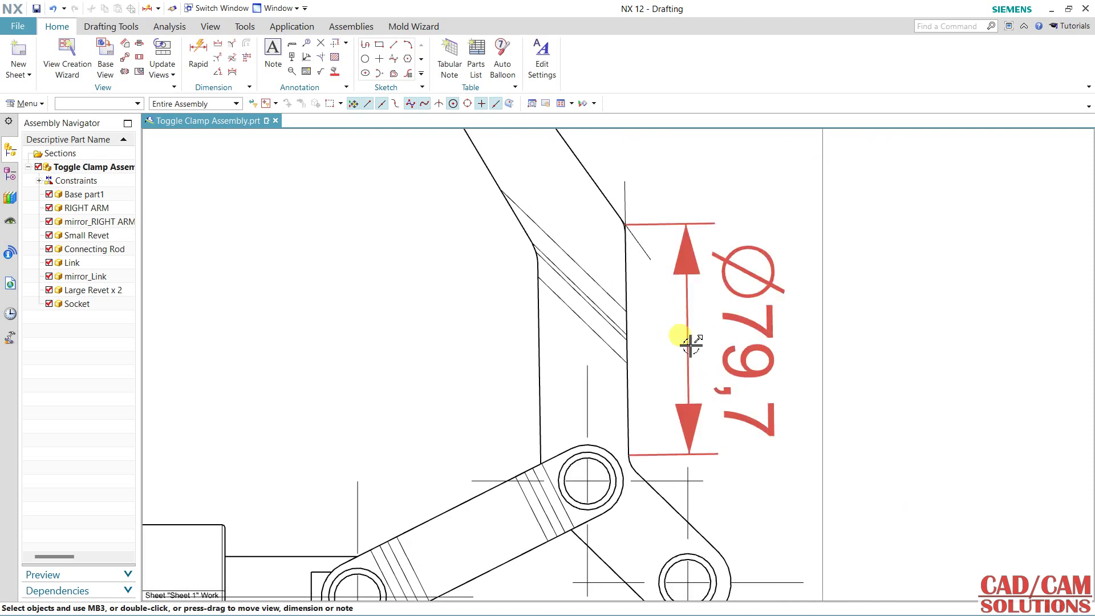
- Pick the link's middle region for a crosshatch and expand its pattern, distance and angle settings
{"action": "left_click", "coordinate": [333, 58]}
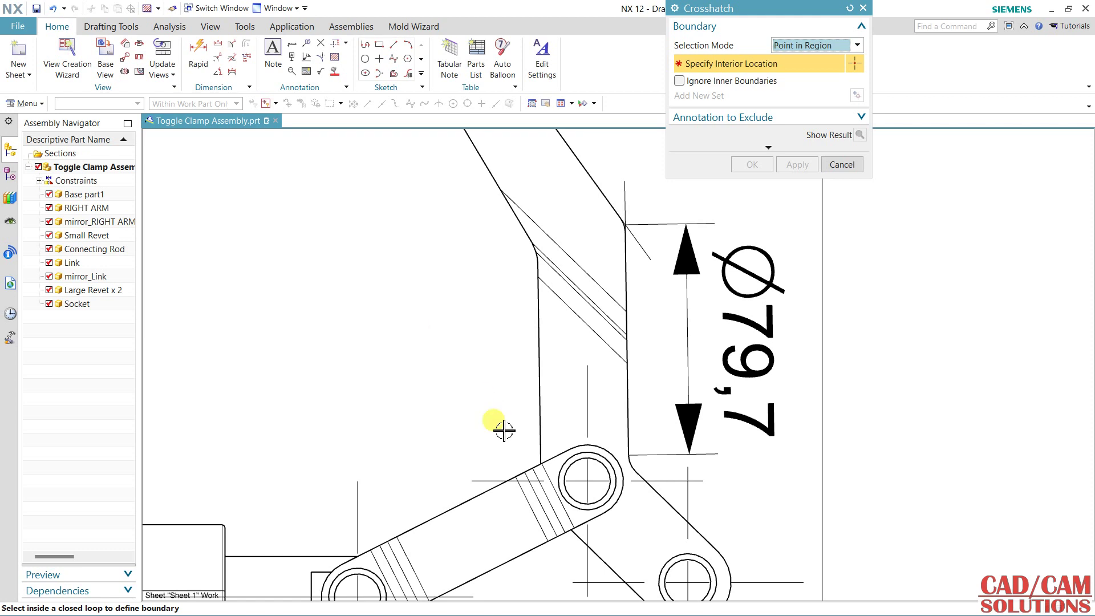
{"action": "middle_click_drag", "start_coordinate": [500, 426], "coordinate": [477, 205], "text": "shift"}
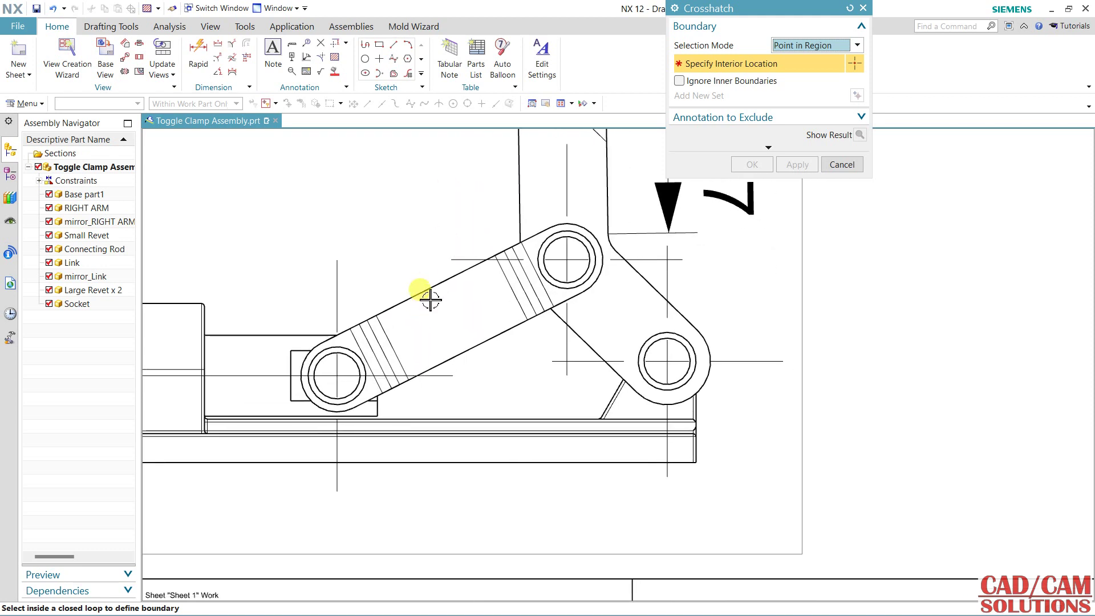
{"action": "left_click", "coordinate": [436, 319]}
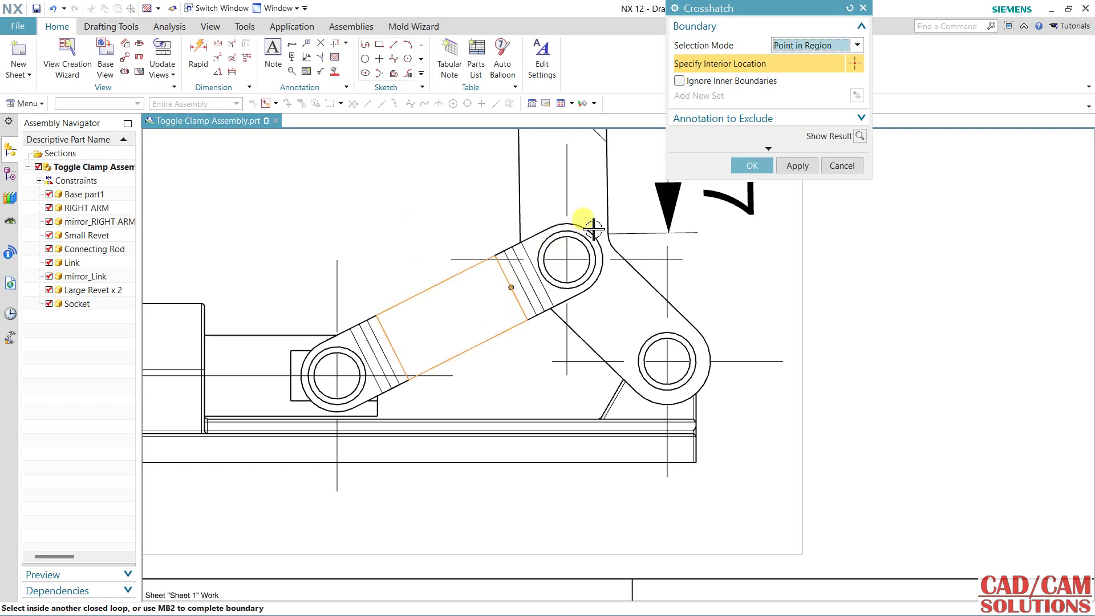
{"action": "left_click", "coordinate": [858, 137]}
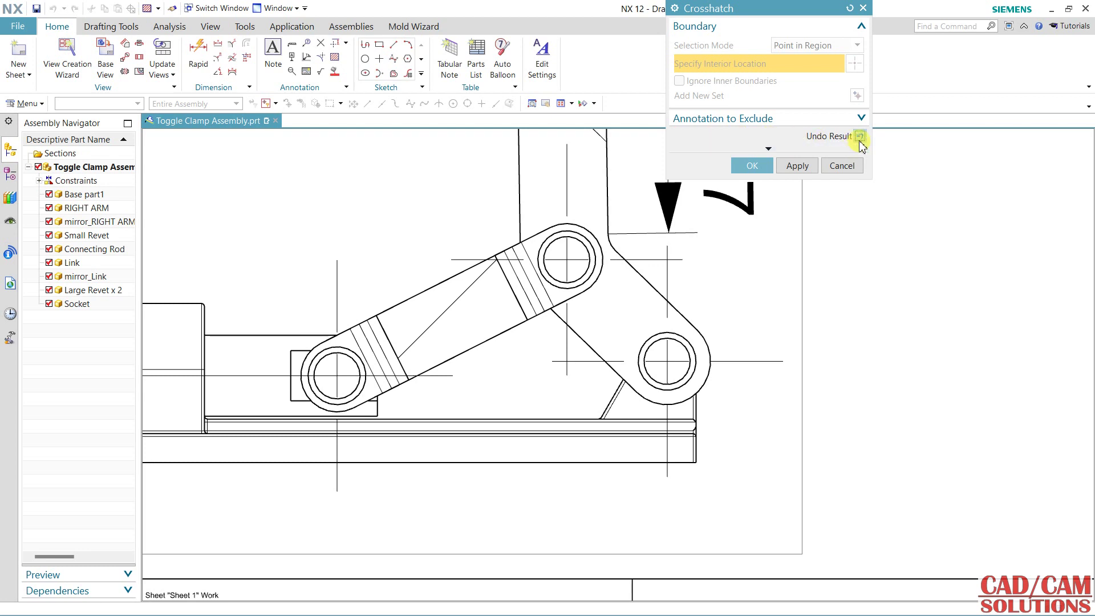
{"action": "left_click", "coordinate": [860, 140]}
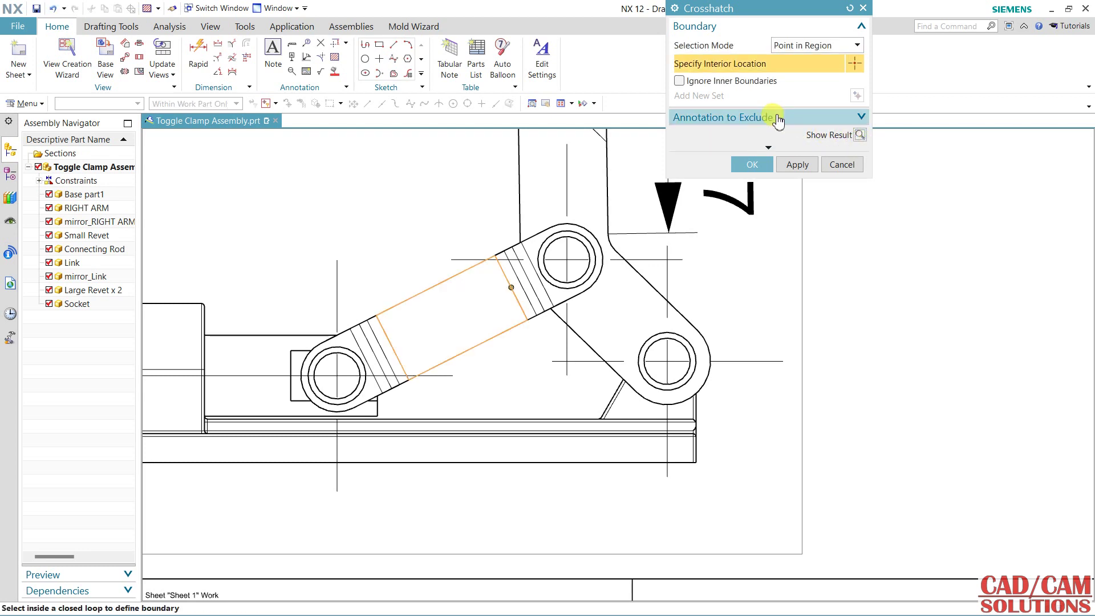
{"action": "left_click", "coordinate": [769, 146]}
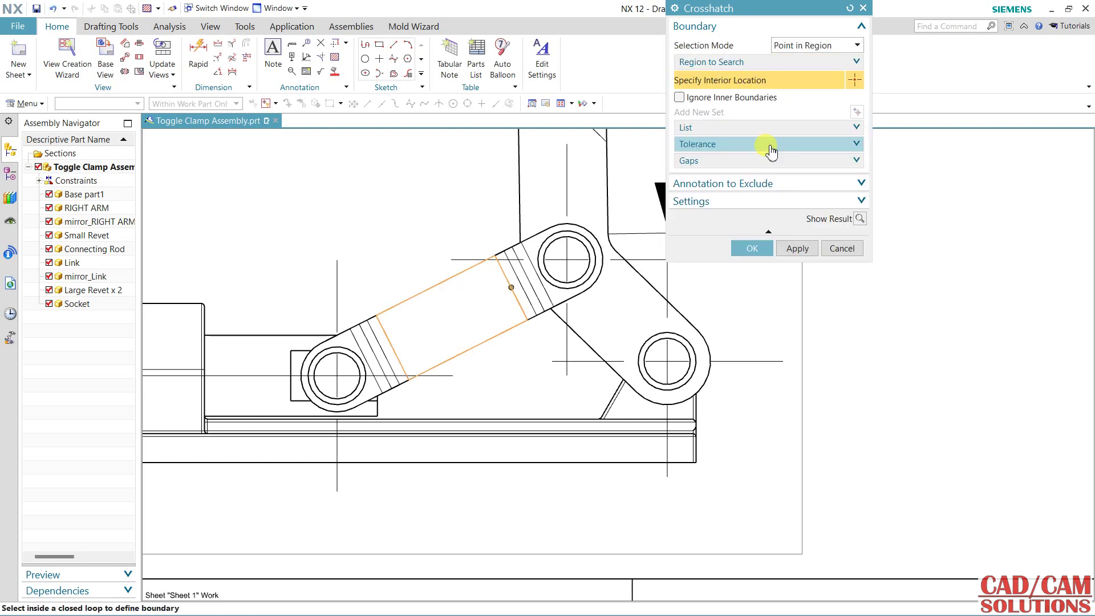
{"action": "left_click", "coordinate": [770, 202]}
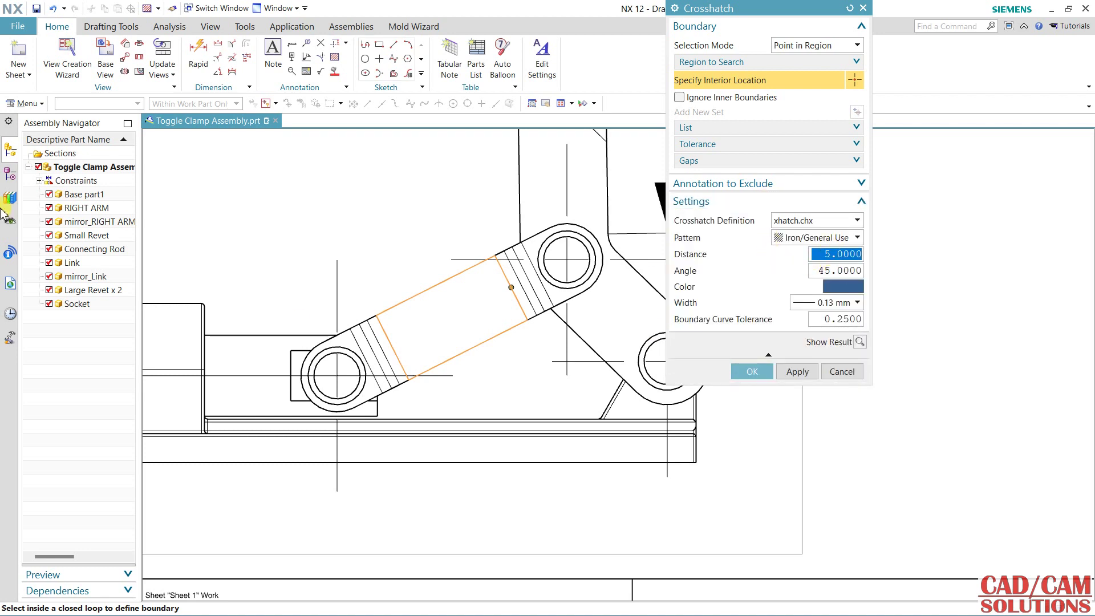
- Set the crosshatch distance to 0.5 and angle to 0, previewing each change
{"action": "type", "text": ".5"}
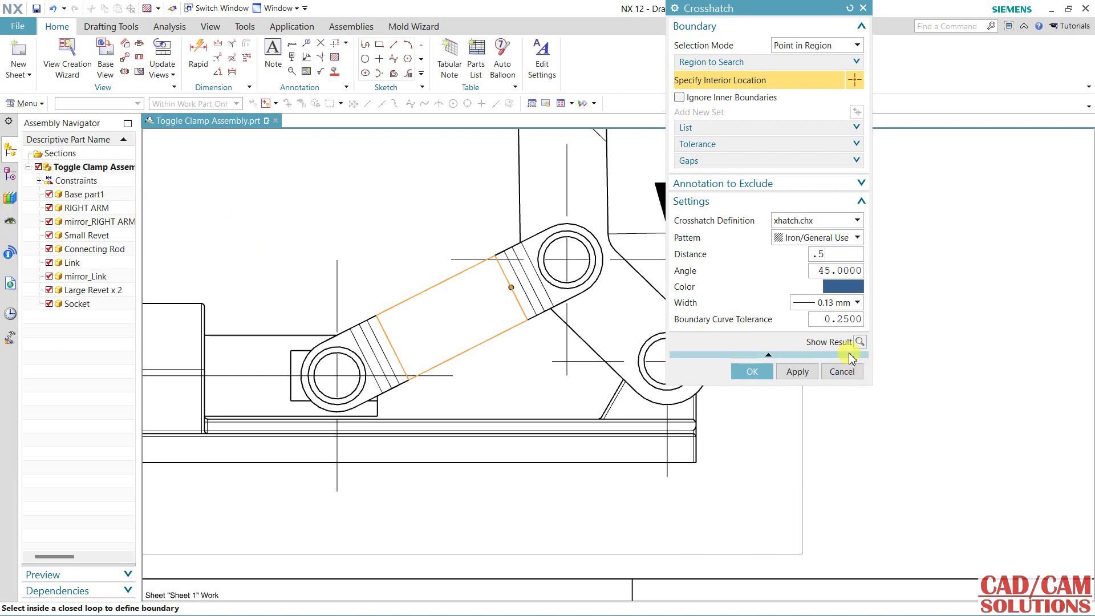
{"action": "left_click", "coordinate": [860, 341]}
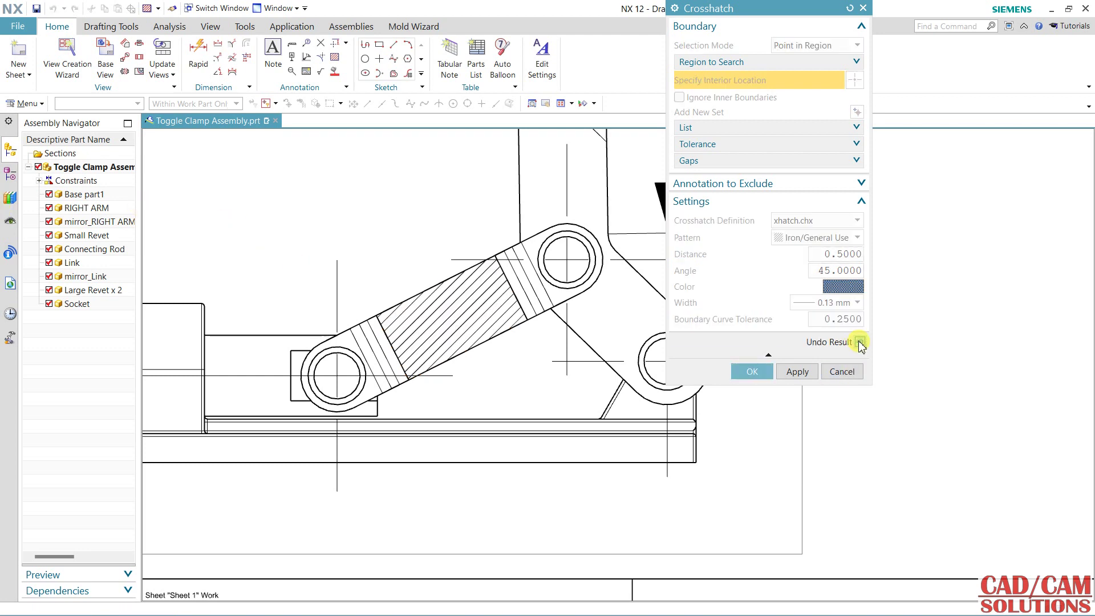
{"action": "left_click", "coordinate": [860, 342]}
{"action": "double_click", "coordinate": [838, 272]}
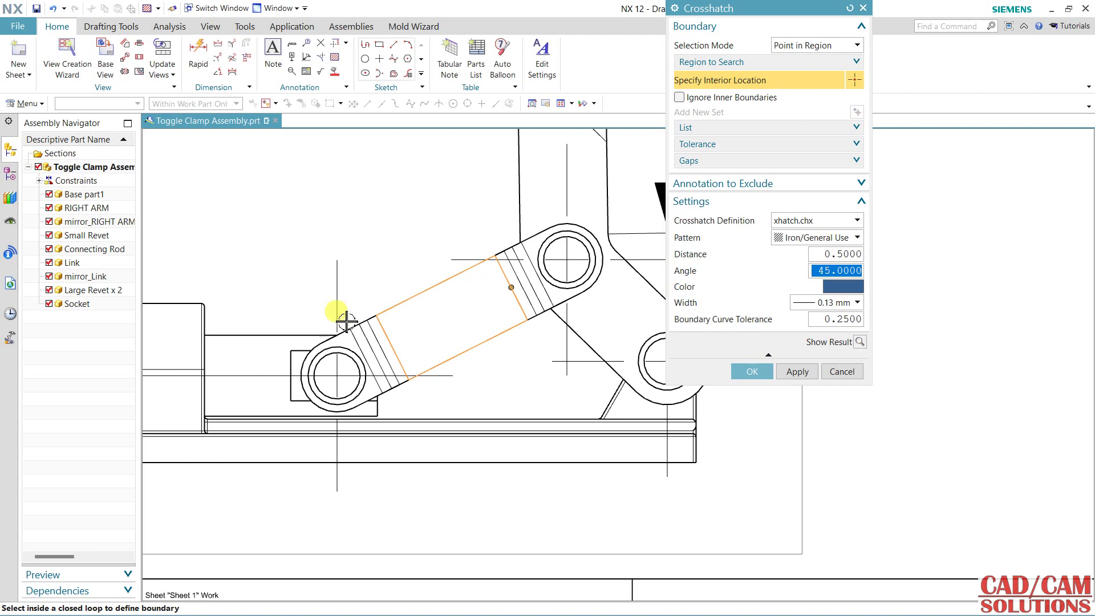
{"action": "type", "text": "0"}
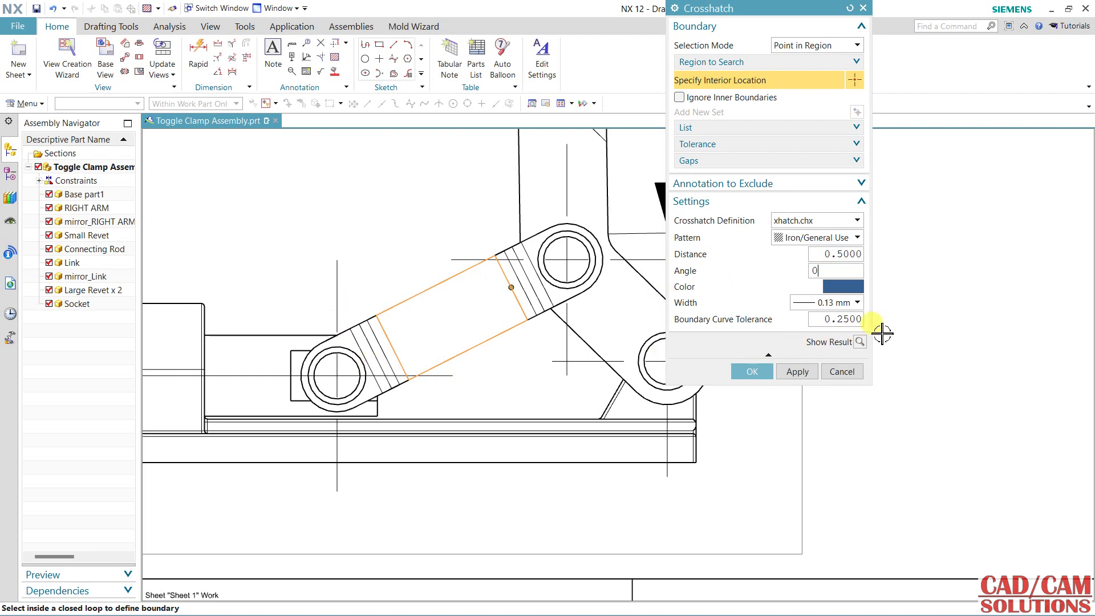
{"action": "left_click", "coordinate": [860, 343]}
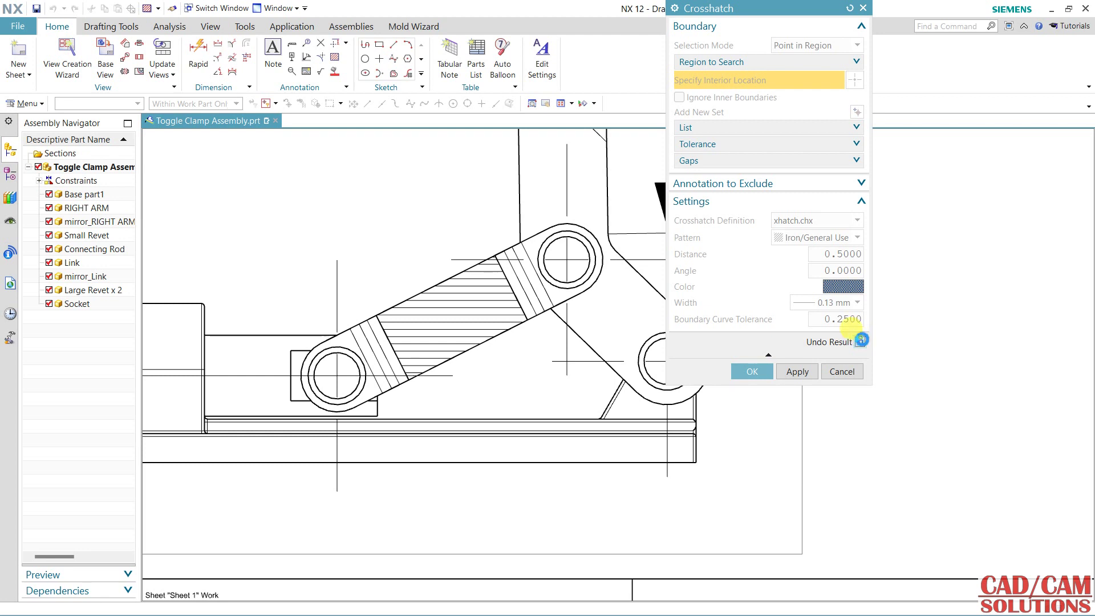
{"action": "left_click", "coordinate": [862, 341]}
- Switch the hatch pattern to Brass/Copper and apply it to the link
{"action": "left_click", "coordinate": [825, 239]}
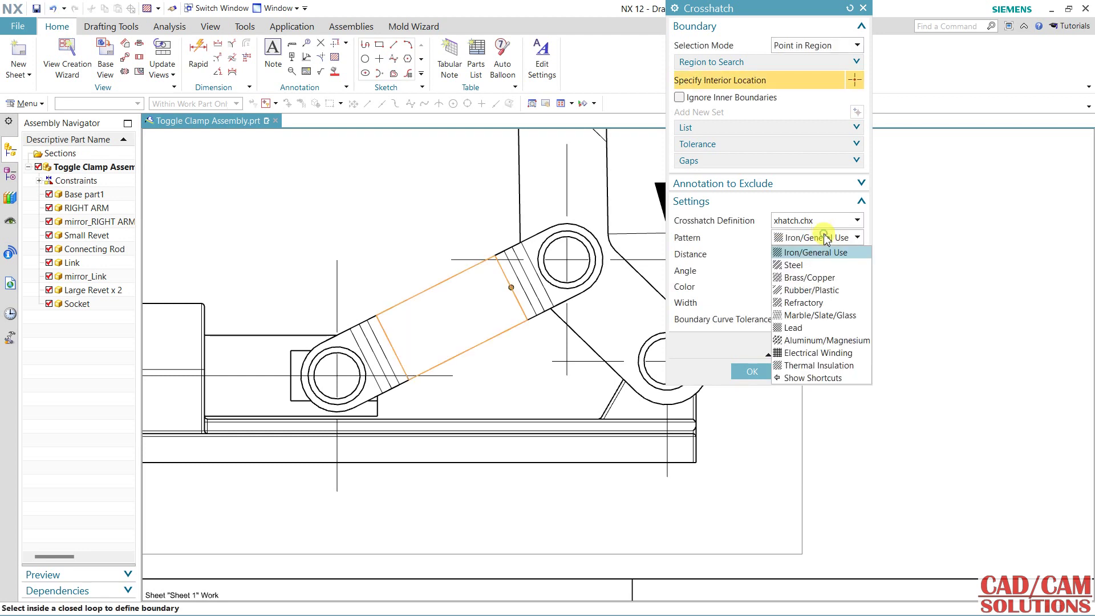
{"action": "left_click", "coordinate": [826, 278]}
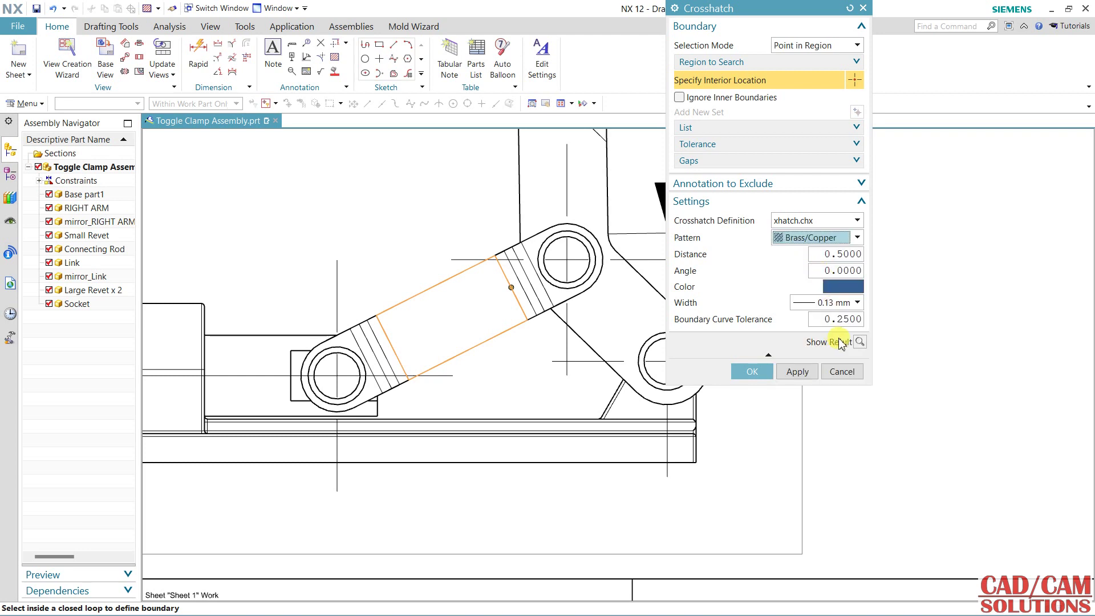
{"action": "left_click", "coordinate": [860, 342]}
{"action": "left_click", "coordinate": [861, 341]}
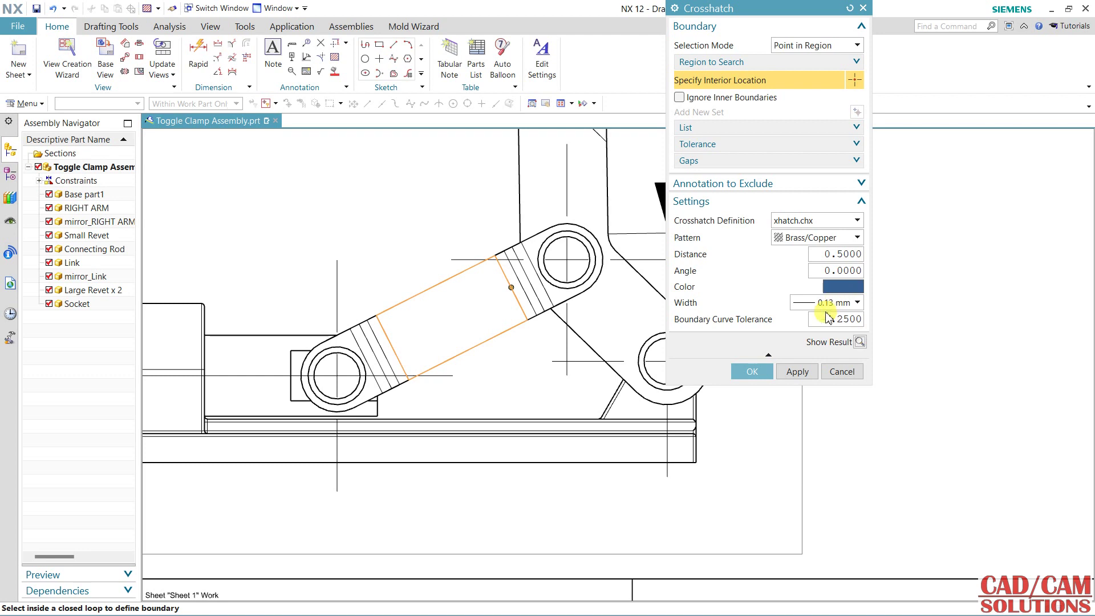
{"action": "left_click", "coordinate": [748, 372]}
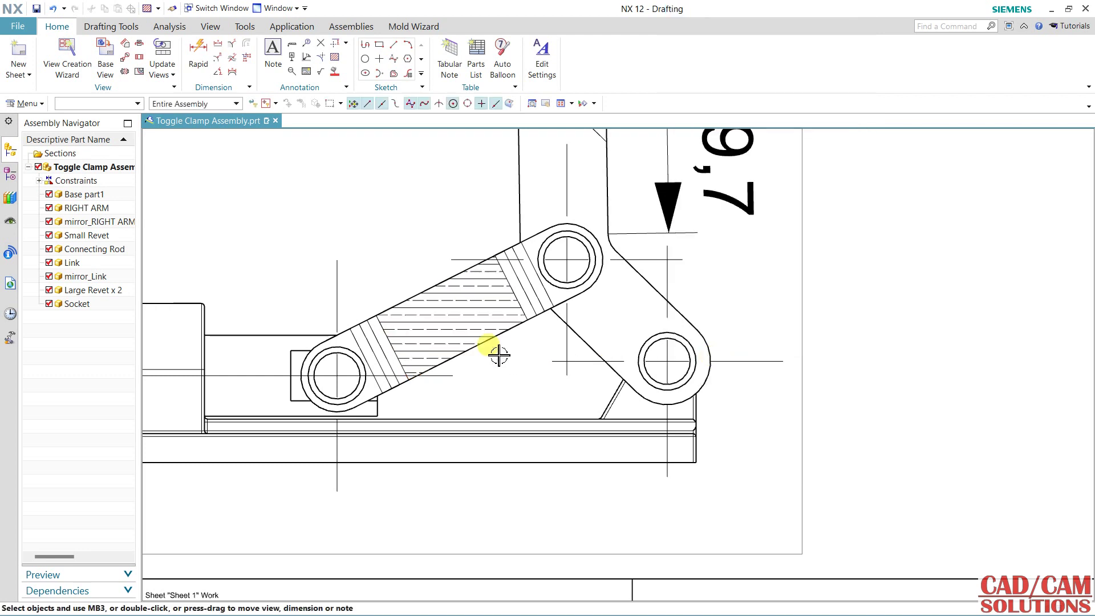
- Frame the whole clamp view and start an A1 datum target
{"action": "scroll", "coordinate": [496, 348], "scroll_direction": "down", "scroll_amount": 3}
{"action": "middle_click_drag", "start_coordinate": [496, 342], "coordinate": [569, 393], "text": "shift"}
{"action": "scroll", "coordinate": [587, 406], "scroll_direction": "down", "scroll_amount": 2}
{"action": "scroll", "coordinate": [606, 422], "scroll_direction": "up", "scroll_amount": 3}
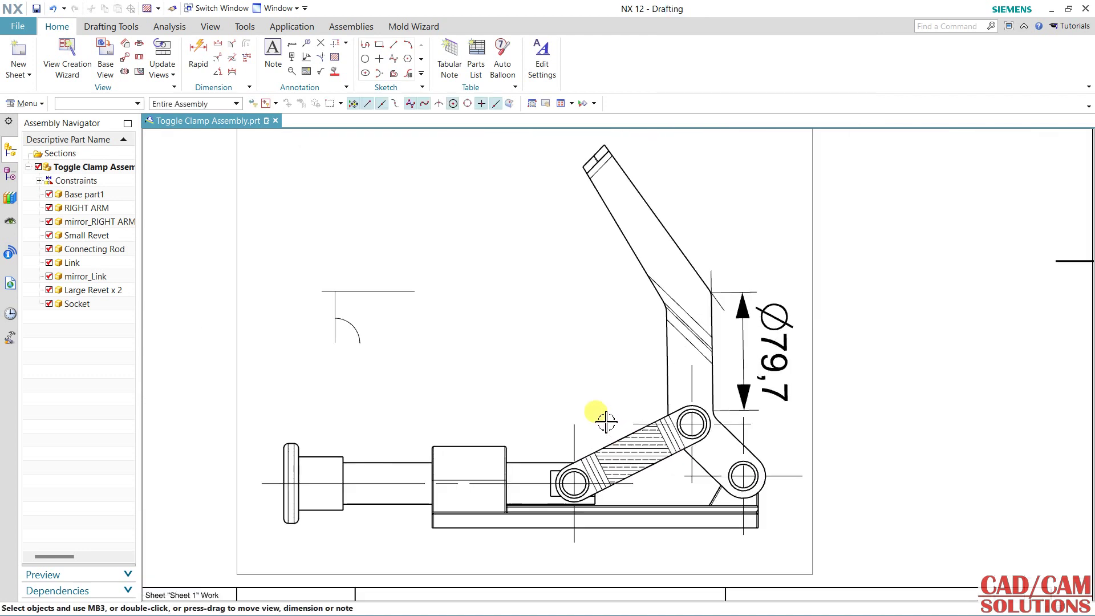
{"action": "left_click", "coordinate": [291, 73]}
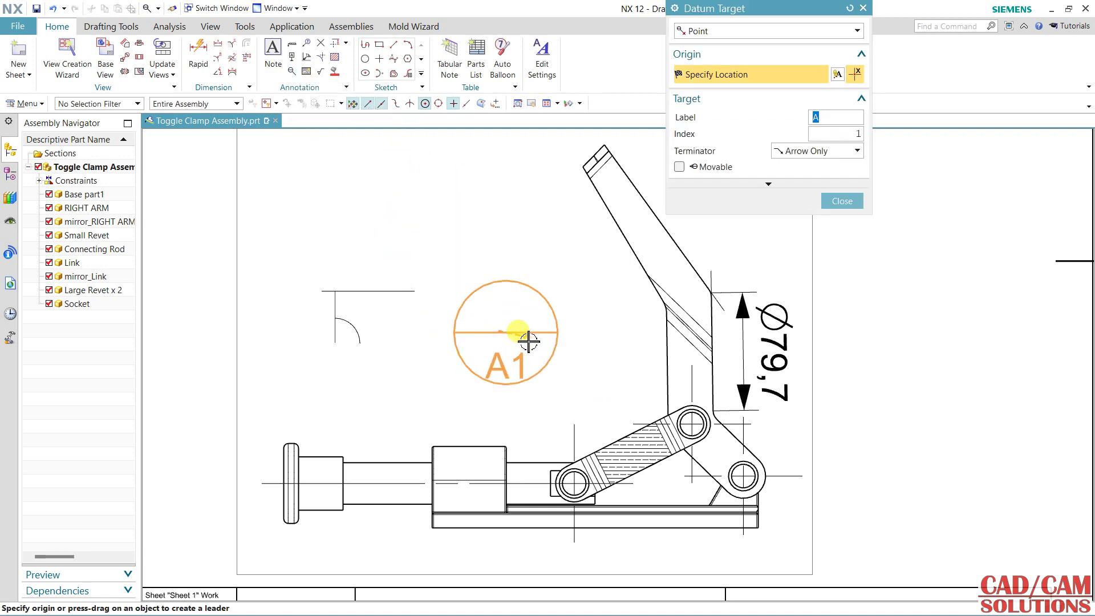
{"action": "left_click_drag", "start_coordinate": [437, 239], "coordinate": [561, 244]}
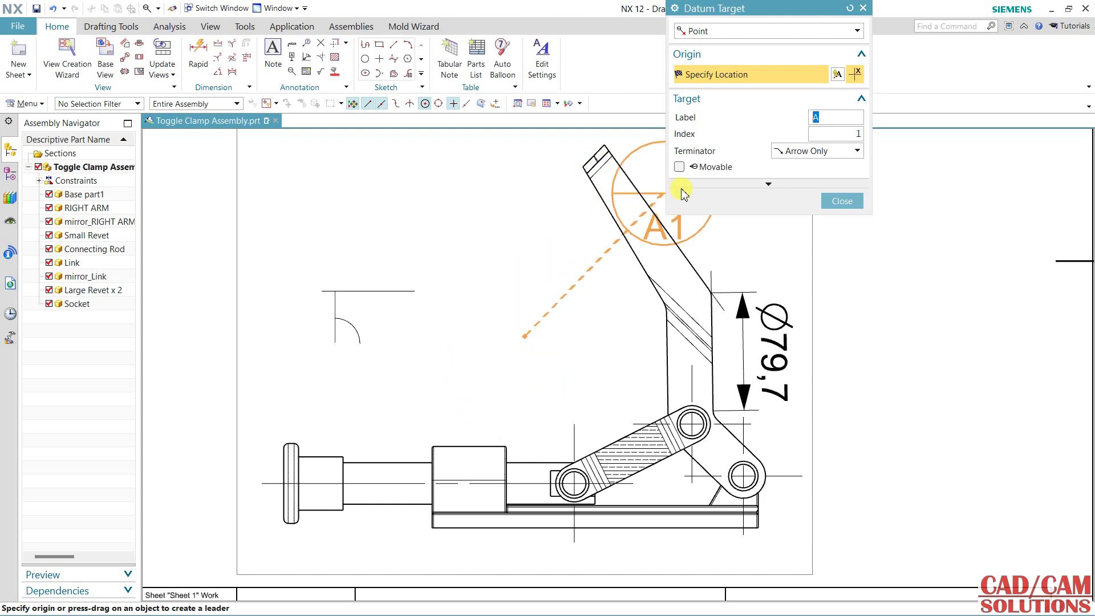
- Place A1 at upper left with its leader terminating on the body's top edge
{"action": "left_click", "coordinate": [768, 184]}
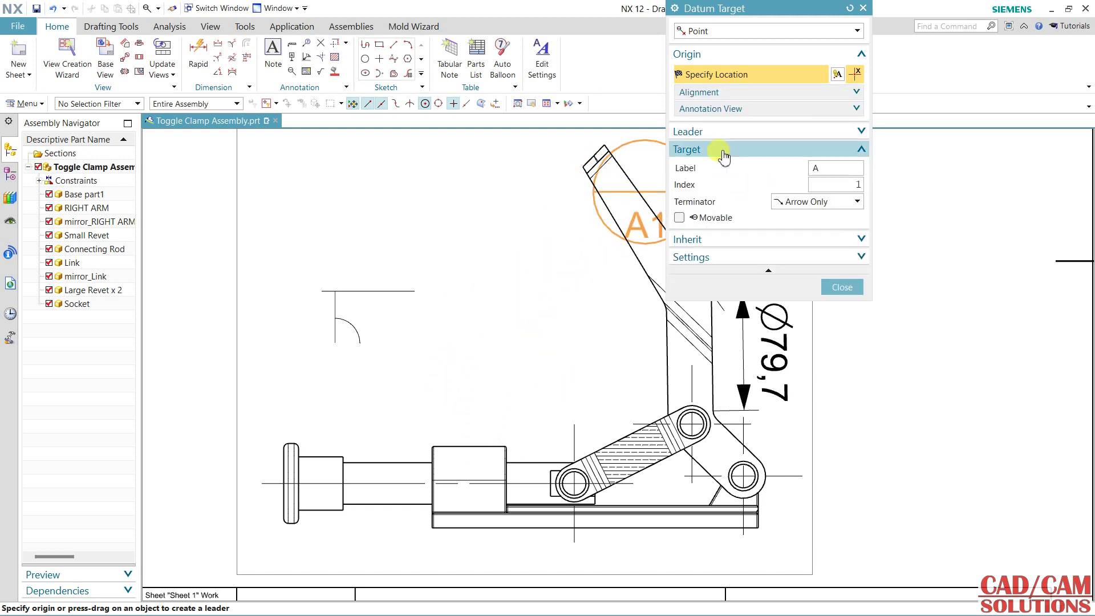
{"action": "left_click", "coordinate": [713, 131]}
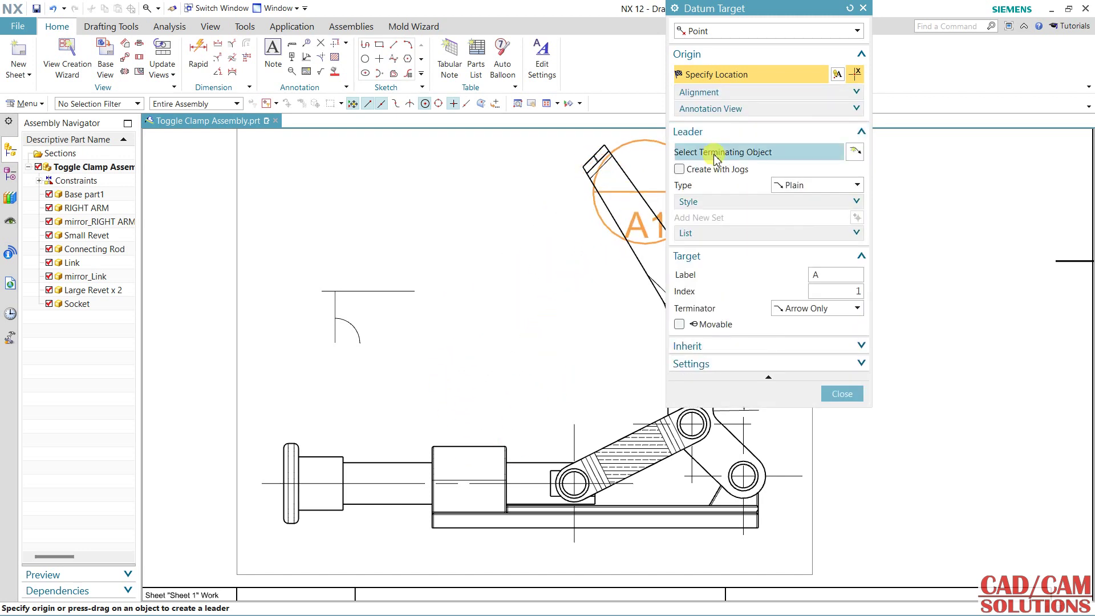
{"action": "left_click", "coordinate": [752, 153]}
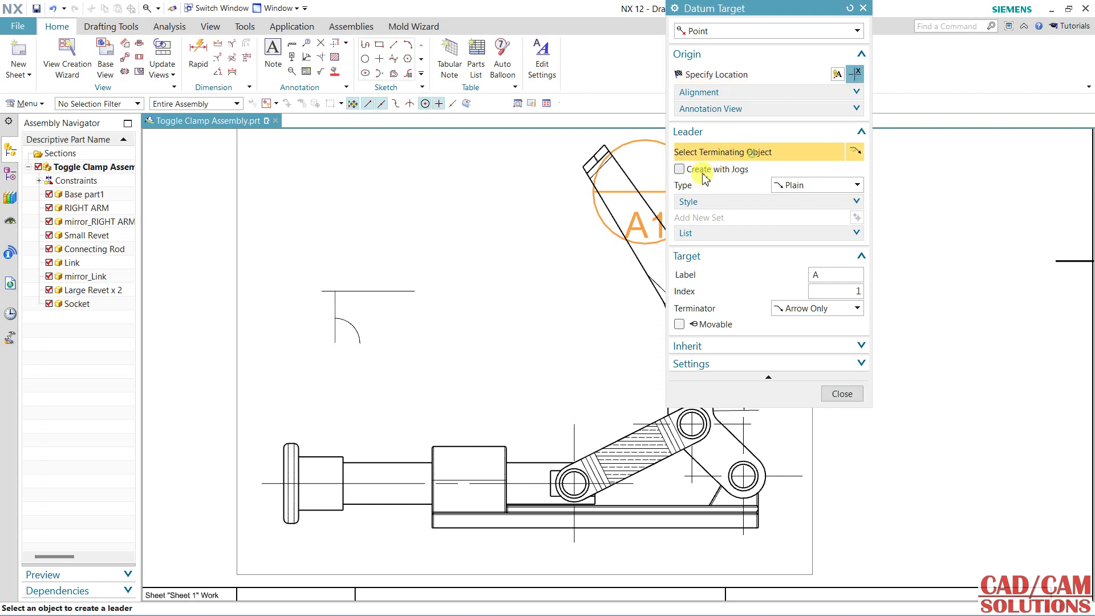
{"action": "left_click", "coordinate": [468, 445]}
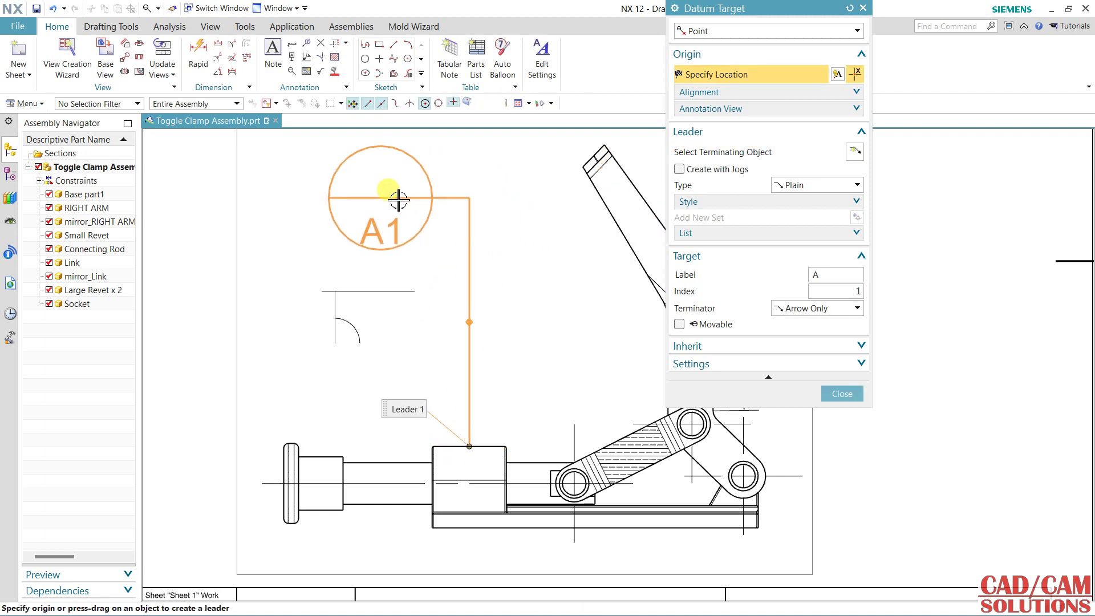
{"action": "left_click", "coordinate": [385, 178]}
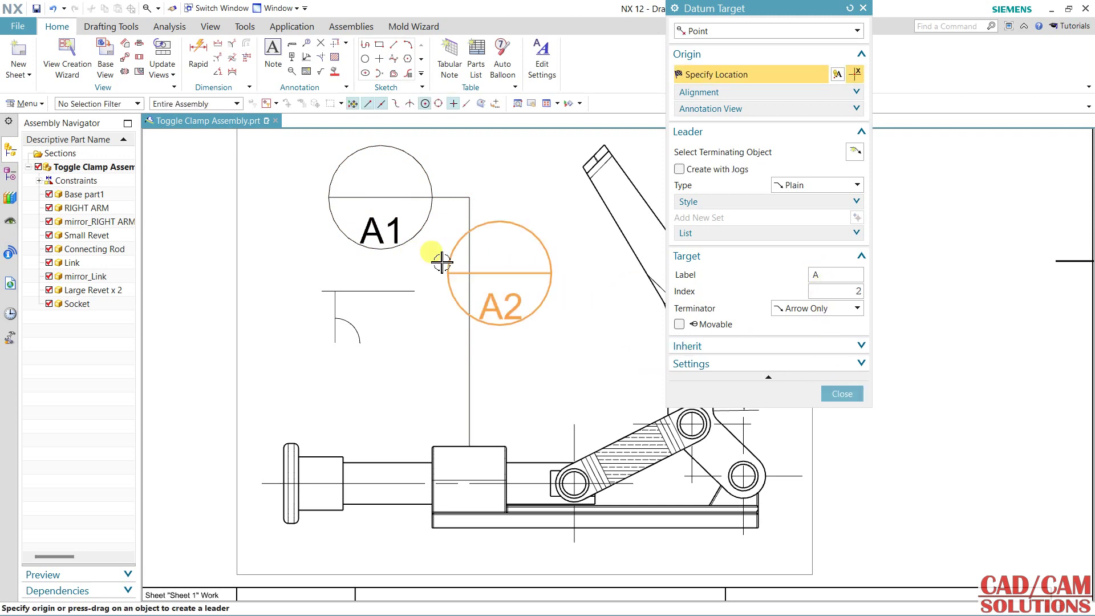
{"action": "left_click", "coordinate": [842, 394]}
{"action": "double_click", "coordinate": [390, 184]}
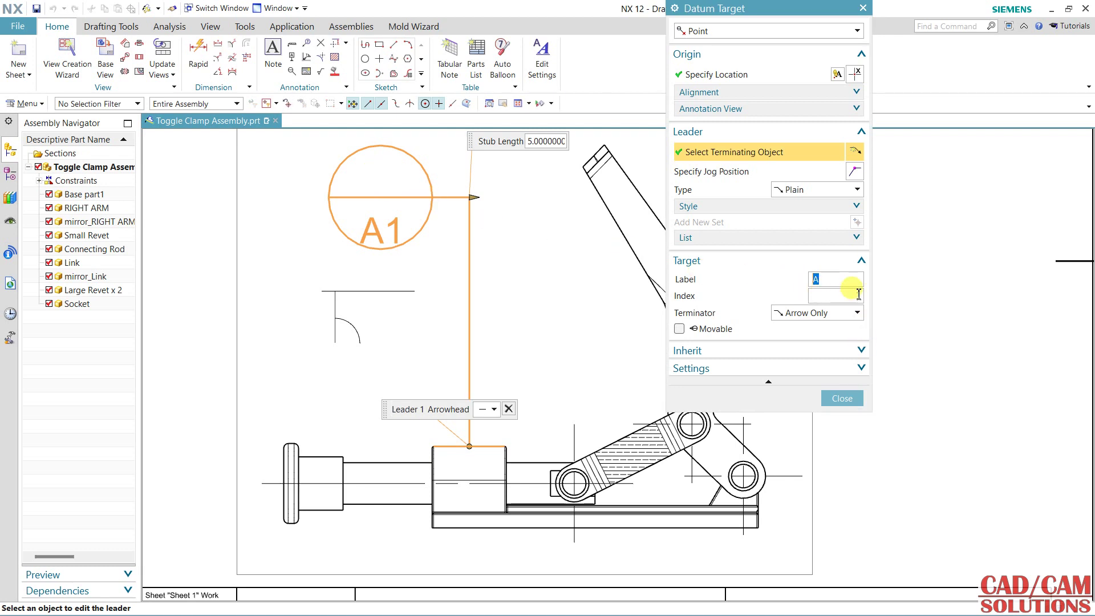
{"action": "left_click", "coordinate": [841, 399]}
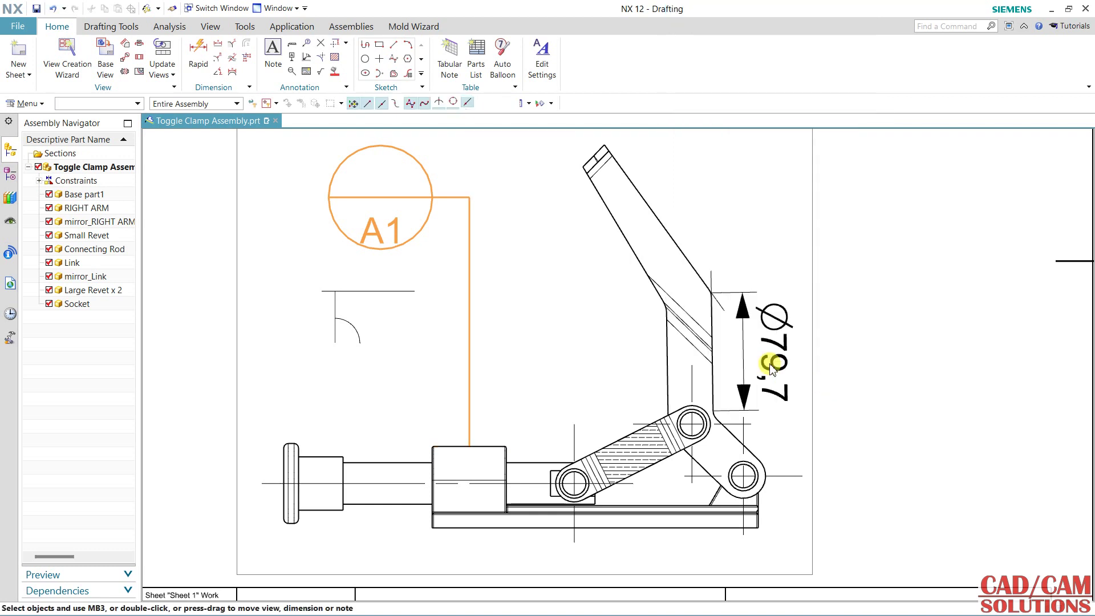
- Insert the SiemensBlkLogo image onto the drawing sheet
{"action": "left_click", "coordinate": [307, 72]}
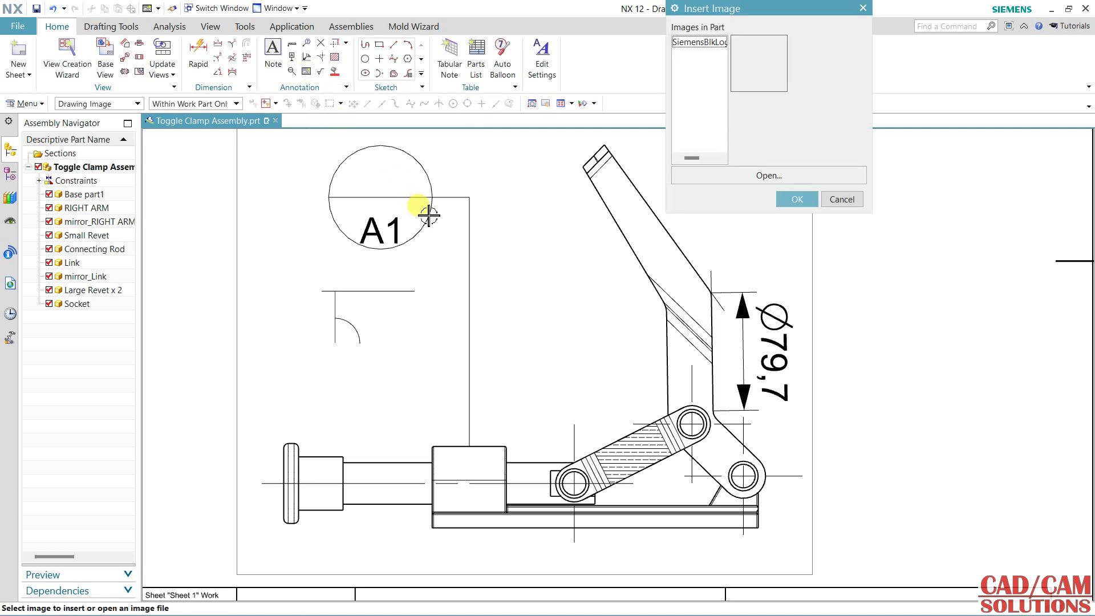
{"action": "left_click", "coordinate": [709, 42]}
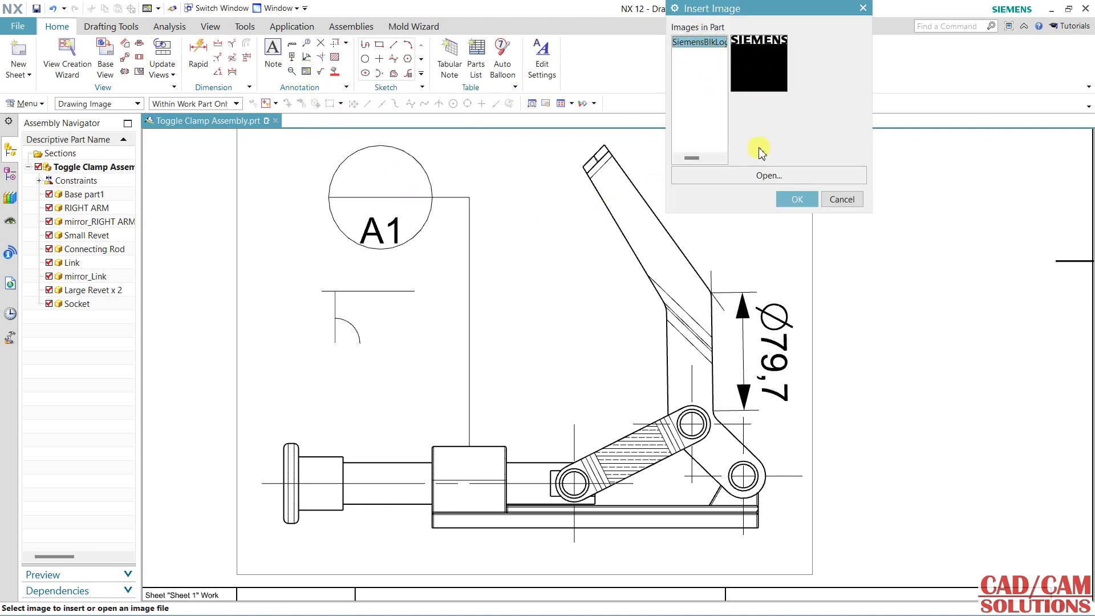
{"action": "left_click", "coordinate": [793, 200]}
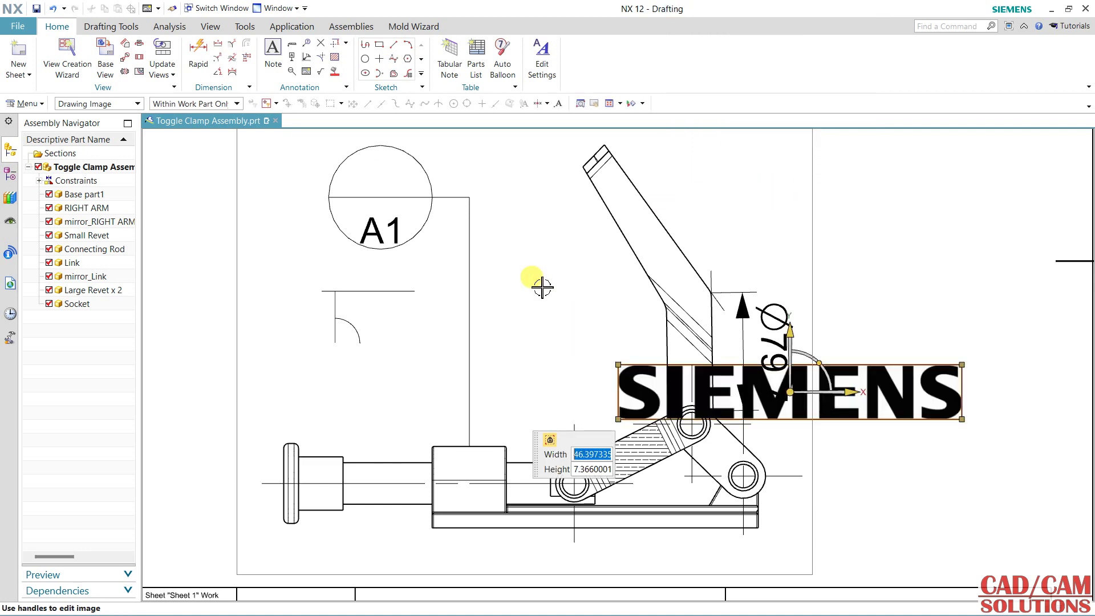
{"action": "scroll", "coordinate": [593, 323], "scroll_direction": "down", "scroll_amount": 2}
{"action": "scroll", "coordinate": [616, 331], "scroll_direction": "down", "scroll_amount": 1}
{"action": "scroll", "coordinate": [639, 339], "scroll_direction": "down", "scroll_amount": 1}
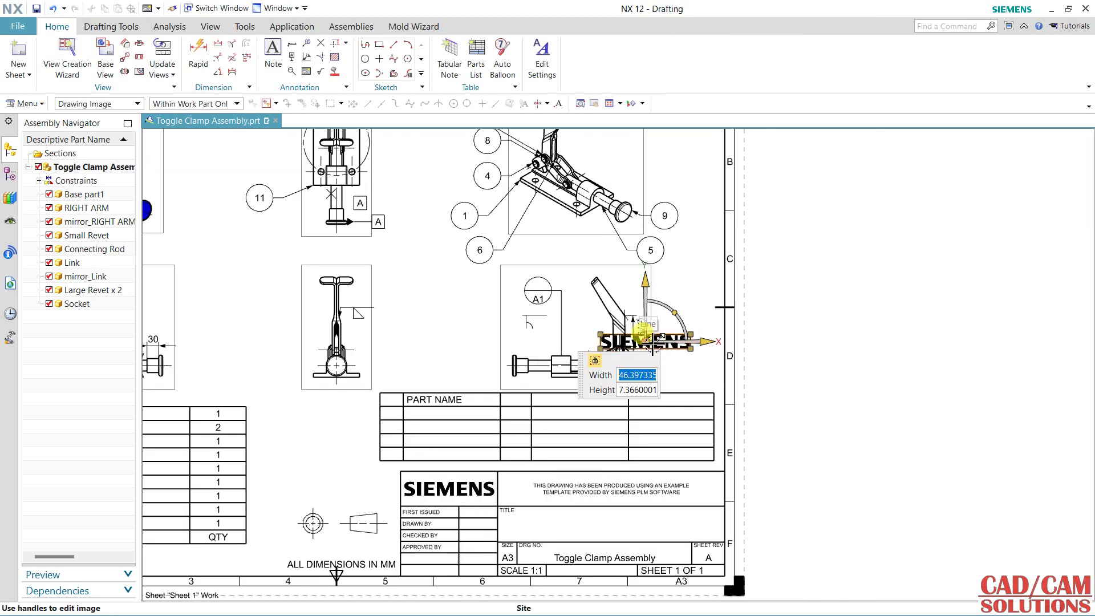
- Move the logo just left of the title block, above the projection symbols
{"action": "left_click_drag", "start_coordinate": [652, 342], "coordinate": [601, 348]}
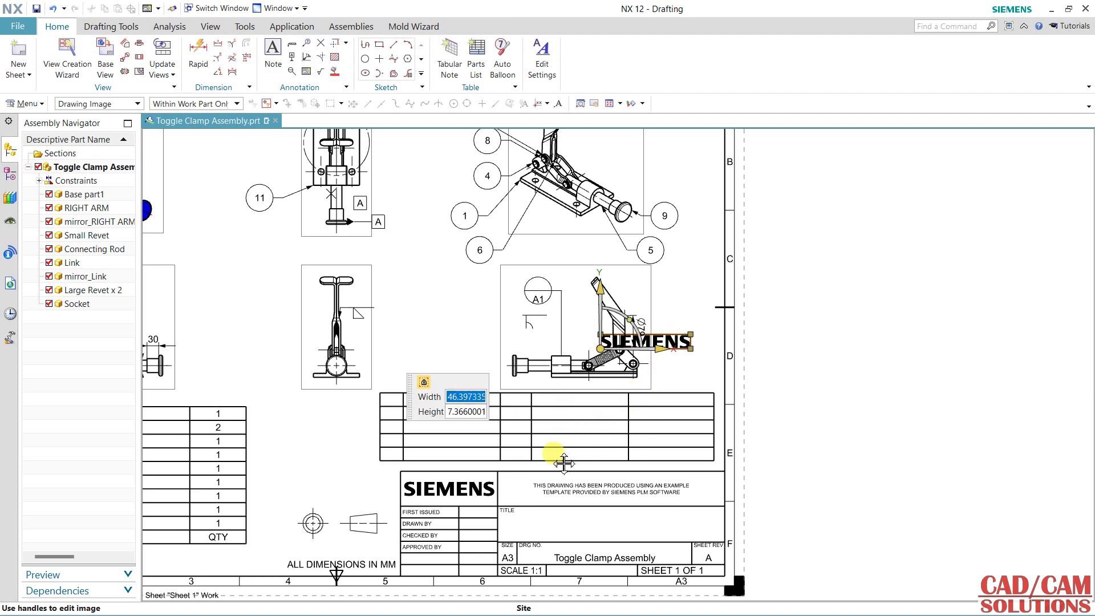
{"action": "left_click_drag", "start_coordinate": [599, 292], "coordinate": [588, 463]}
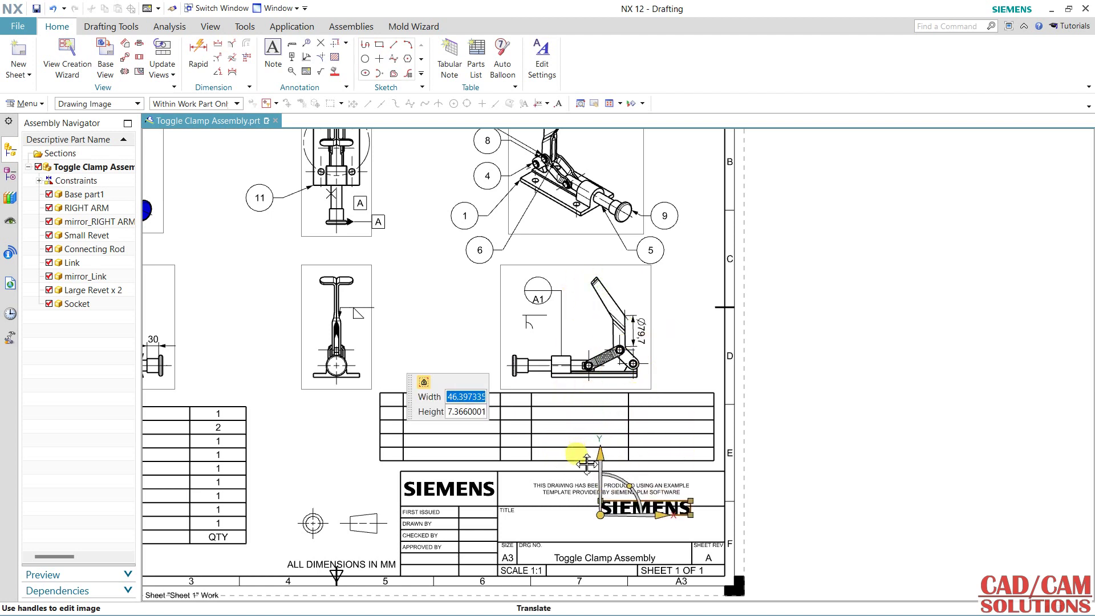
{"action": "scroll", "coordinate": [570, 320], "scroll_direction": "up", "scroll_amount": 2}
{"action": "scroll", "coordinate": [451, 309], "scroll_direction": "up", "scroll_amount": 1}
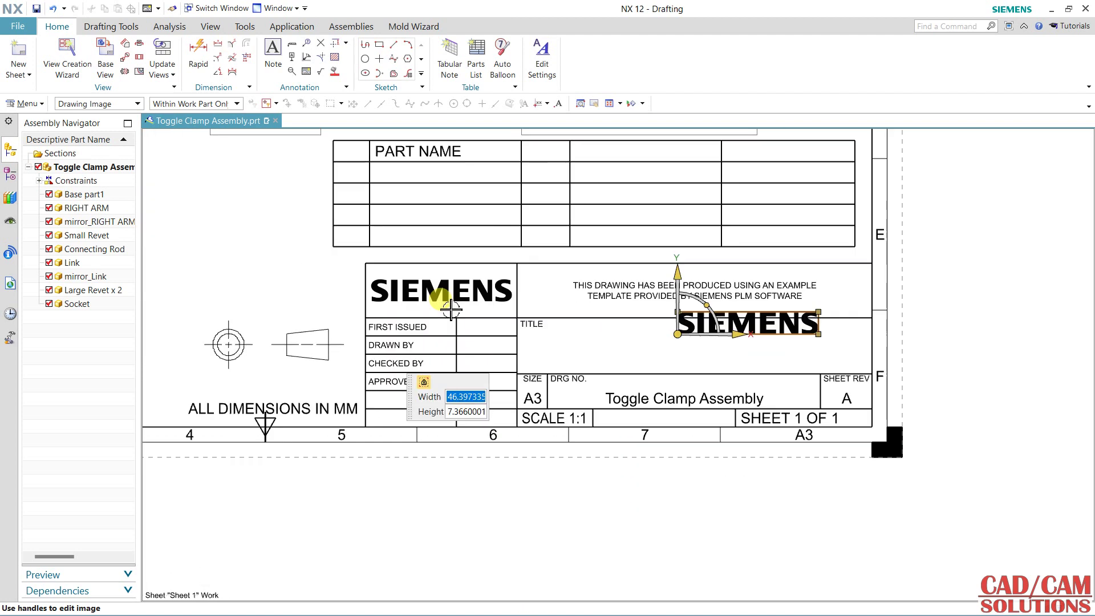
{"action": "scroll", "coordinate": [451, 308], "scroll_direction": "up", "scroll_amount": 1}
{"action": "left_click_drag", "start_coordinate": [734, 292], "coordinate": [733, 328]}
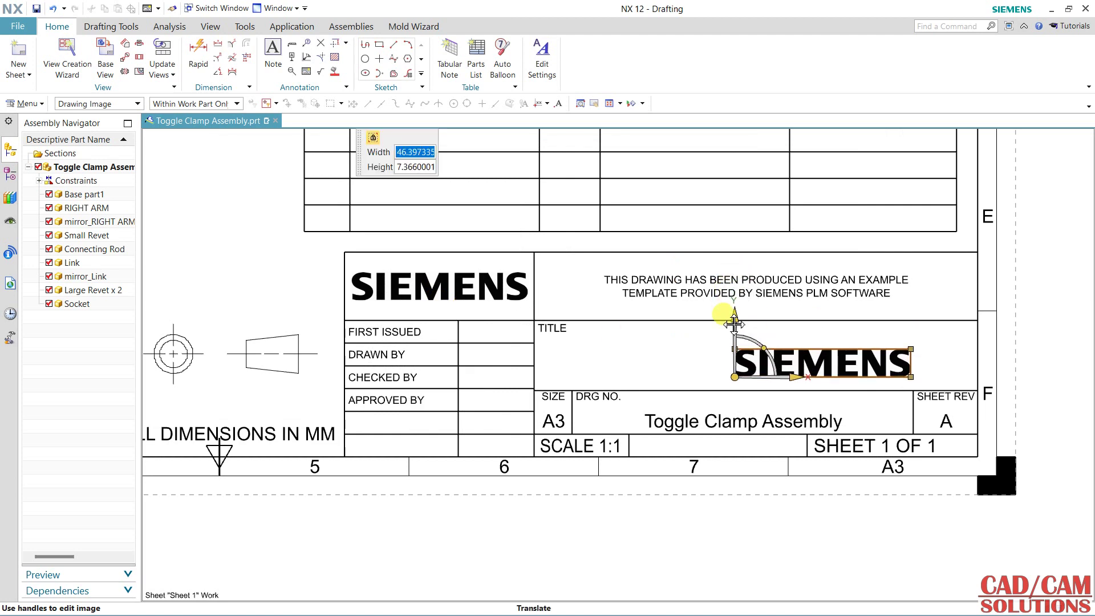
{"action": "mouse_move", "coordinate": [794, 377]}
{"action": "left_mouse_down"}
{"action": "mouse_move", "coordinate": [256, 350]}
{"action": "mouse_move", "coordinate": [238, 325]}
{"action": "left_mouse_up"}
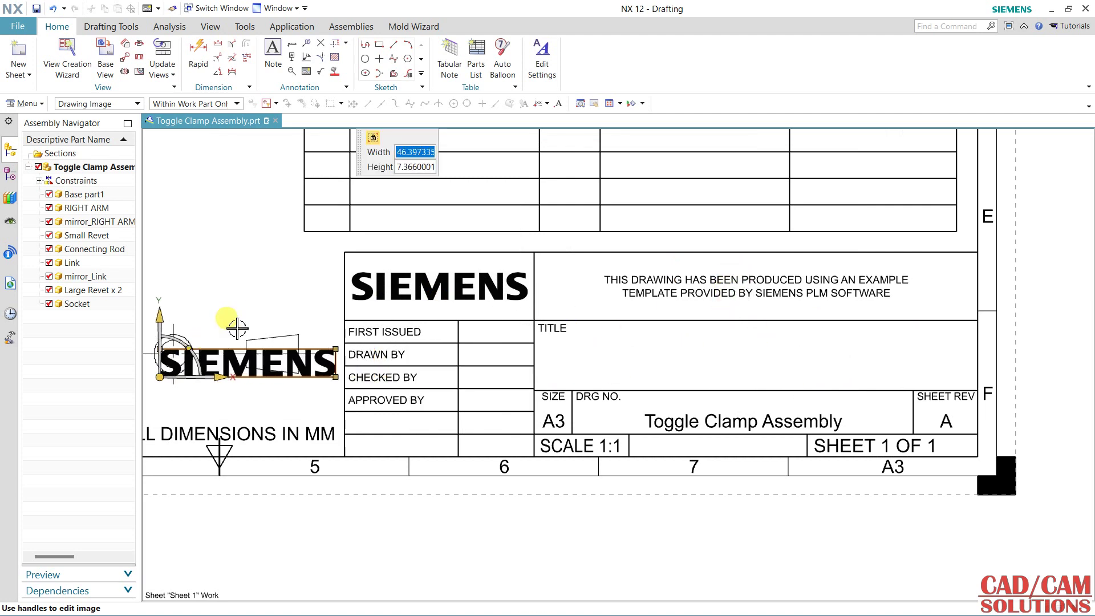
{"action": "middle_click_drag", "start_coordinate": [167, 336], "coordinate": [472, 337], "text": "shift"}
{"action": "left_click_drag", "start_coordinate": [472, 336], "coordinate": [465, 245]}
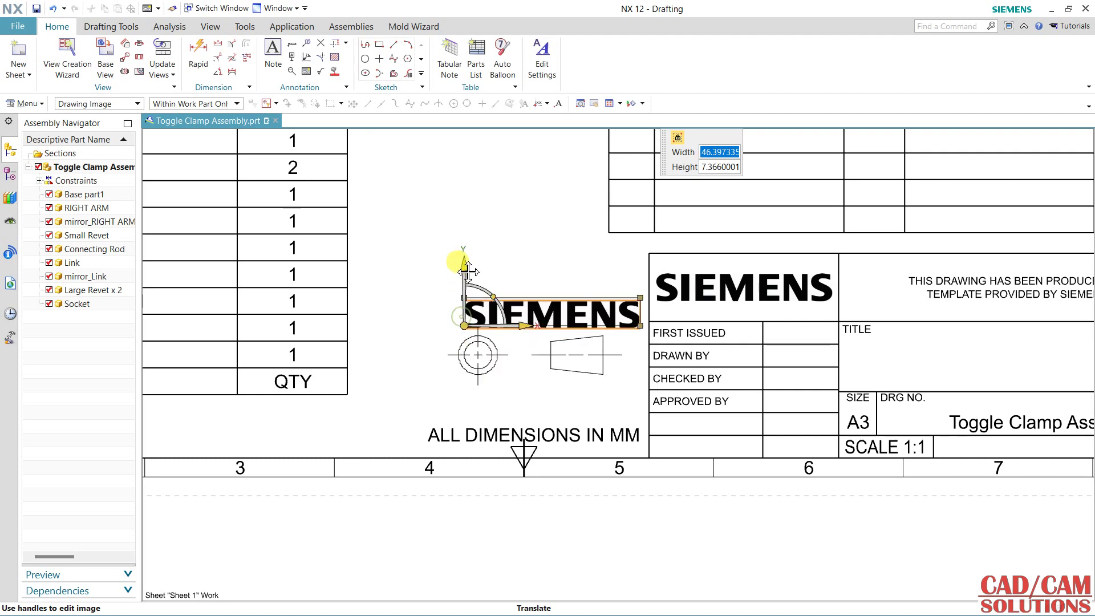
{"action": "right_click", "coordinate": [442, 203]}
{"action": "left_click", "coordinate": [450, 209]}
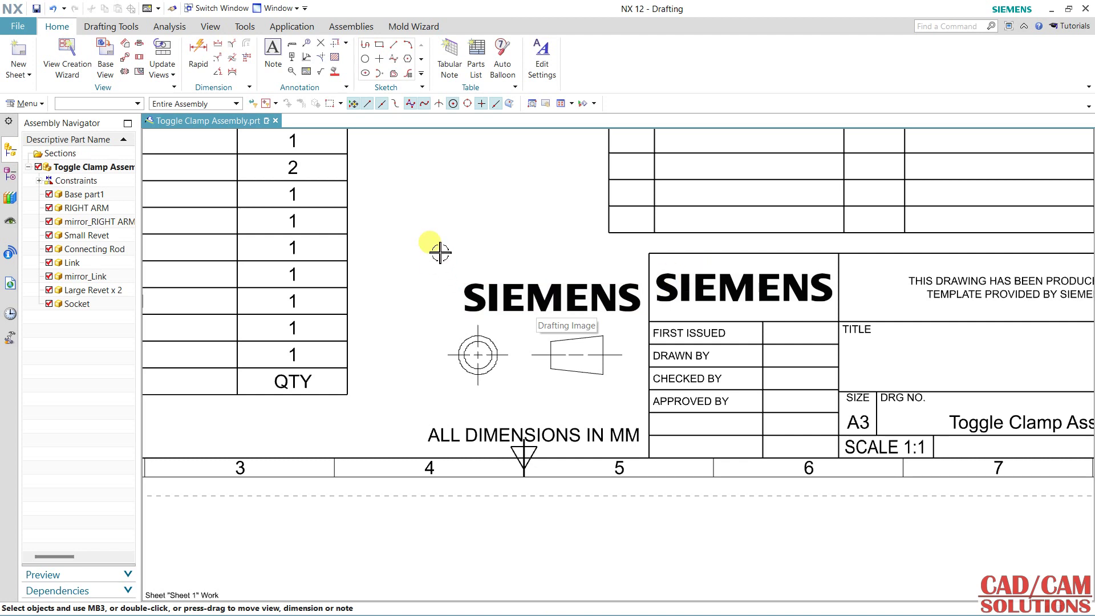
- Start a surface finish symbol of type Modifier, Material Removal Prohibited
{"action": "left_click", "coordinate": [321, 72]}
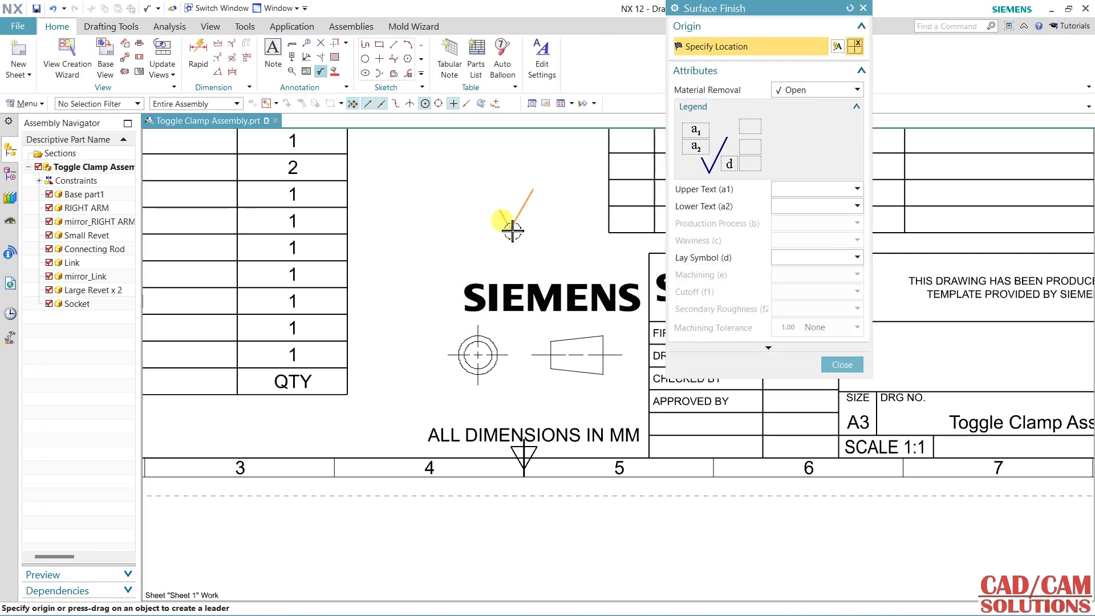
{"action": "scroll", "coordinate": [518, 211], "scroll_direction": "up", "scroll_amount": 4}
{"action": "scroll", "coordinate": [525, 202], "scroll_direction": "up", "scroll_amount": 3}
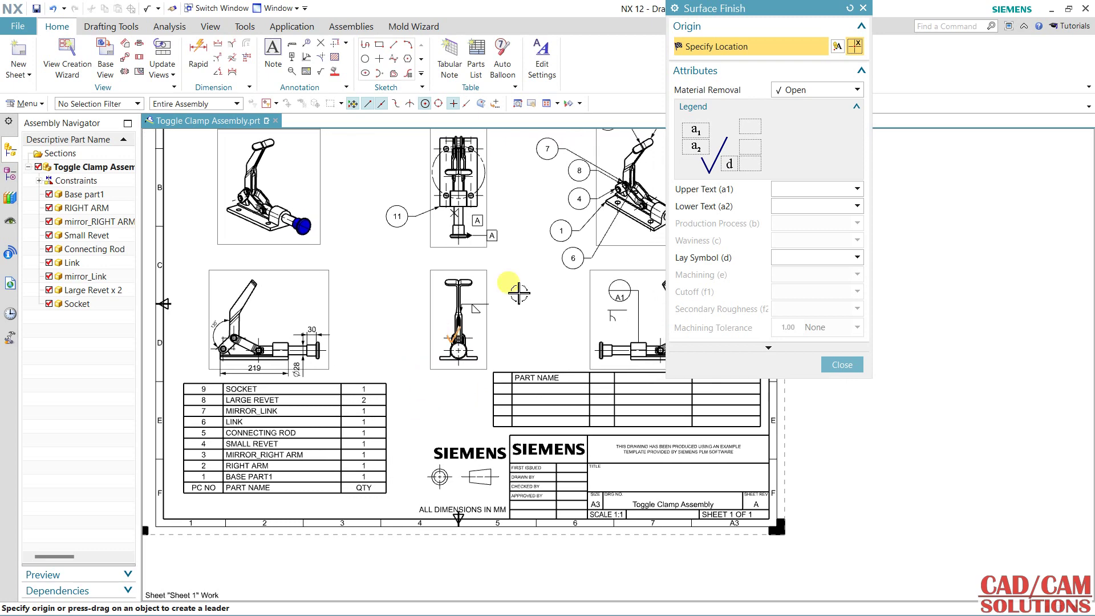
{"action": "scroll", "coordinate": [236, 293], "scroll_direction": "down", "scroll_amount": 3}
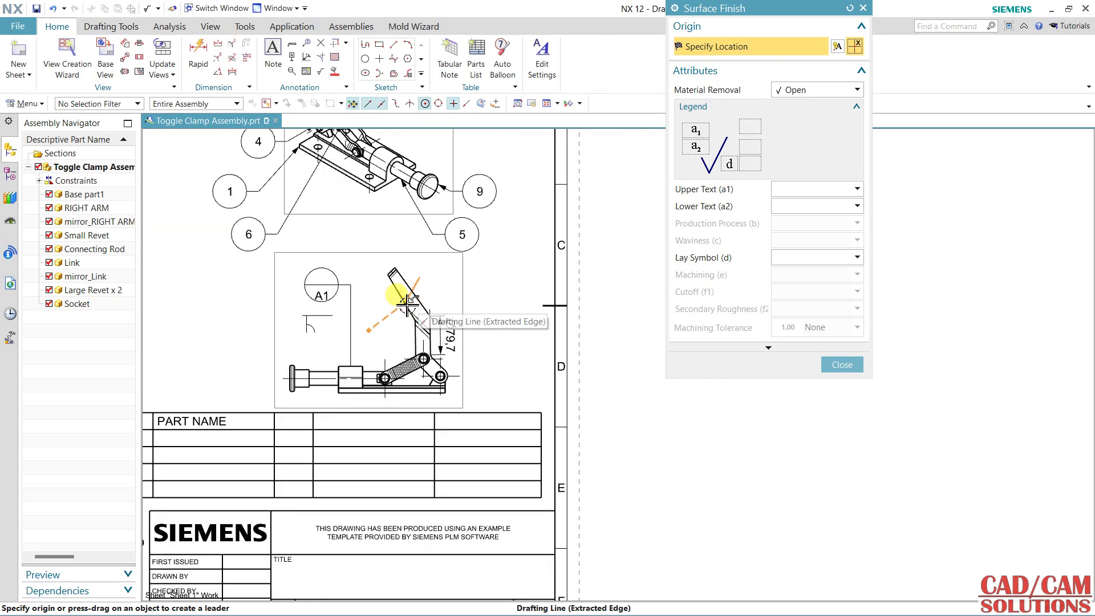
{"action": "scroll", "coordinate": [411, 289], "scroll_direction": "down", "scroll_amount": 2}
{"action": "scroll", "coordinate": [403, 293], "scroll_direction": "down", "scroll_amount": 2}
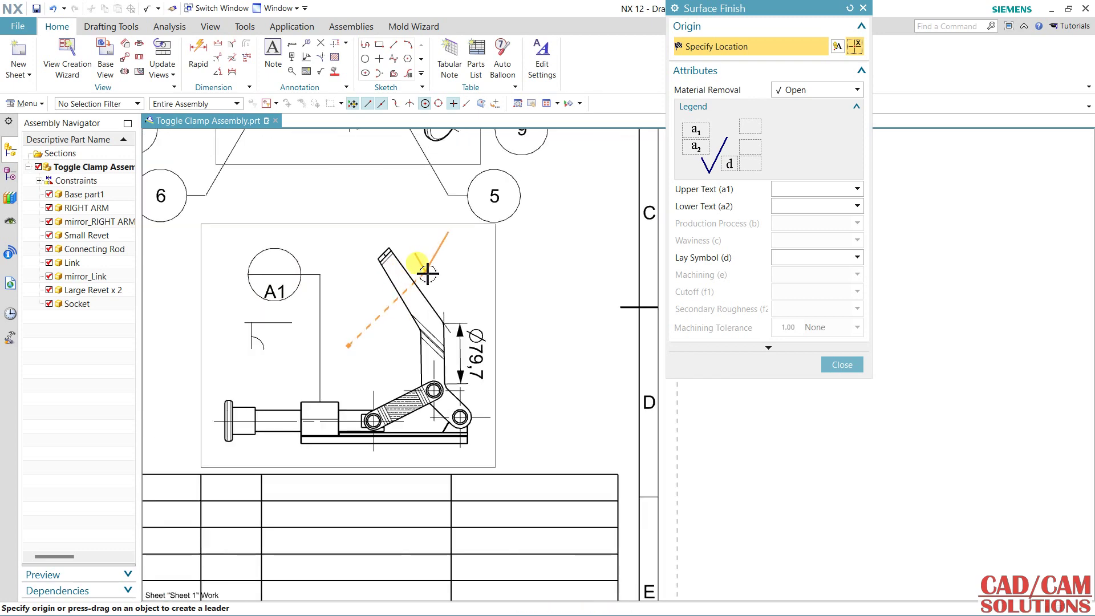
{"action": "left_click", "coordinate": [795, 91]}
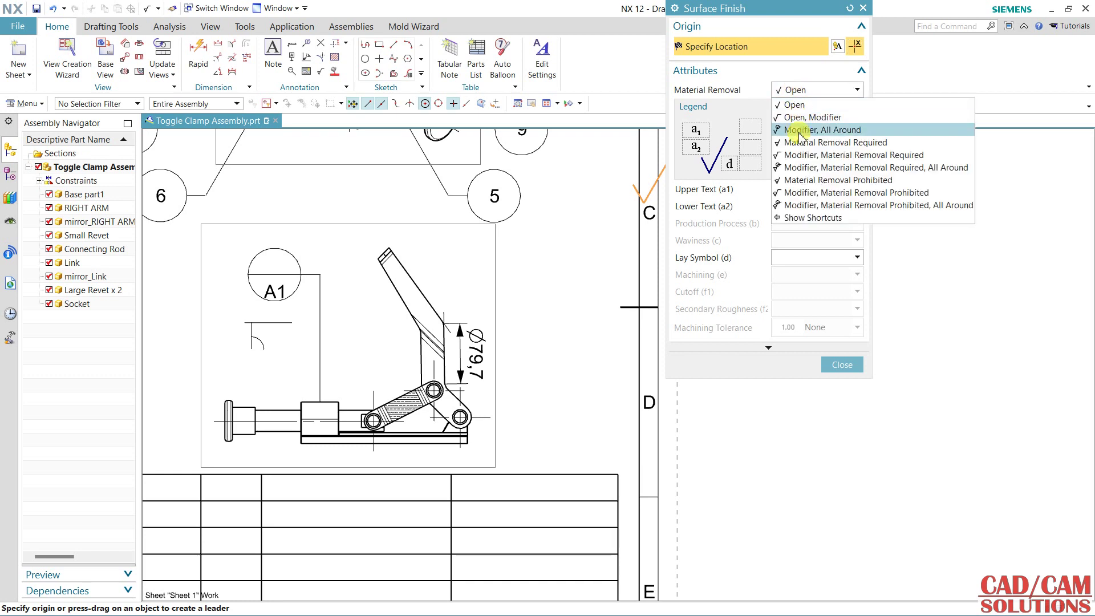
{"action": "left_click", "coordinate": [827, 194]}
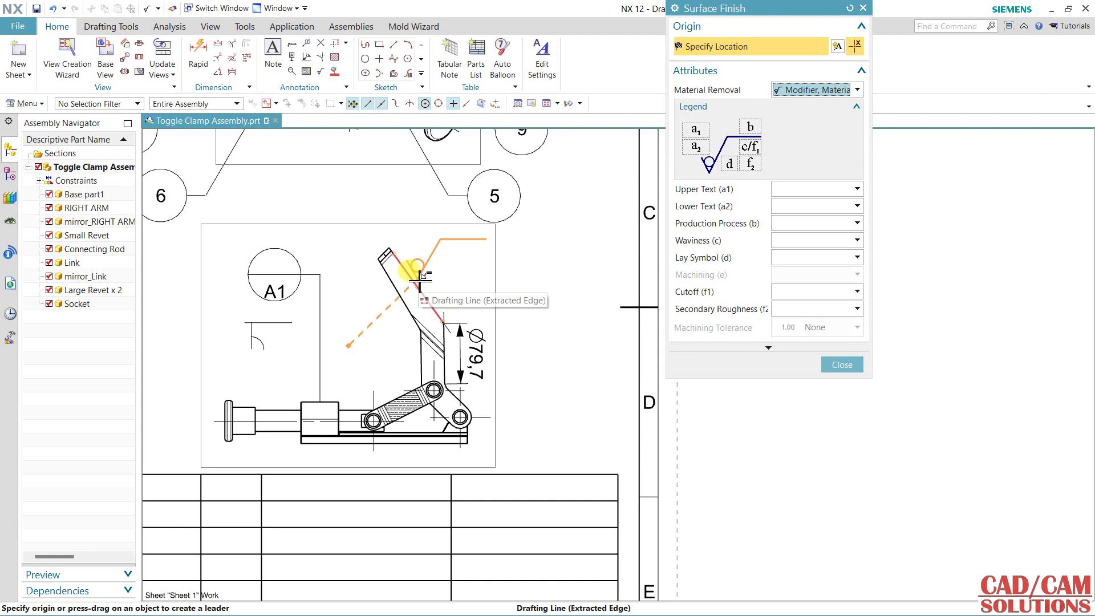
{"action": "scroll", "coordinate": [396, 243], "scroll_direction": "up", "scroll_amount": 3}
{"action": "scroll", "coordinate": [396, 244], "scroll_direction": "up", "scroll_amount": 3}
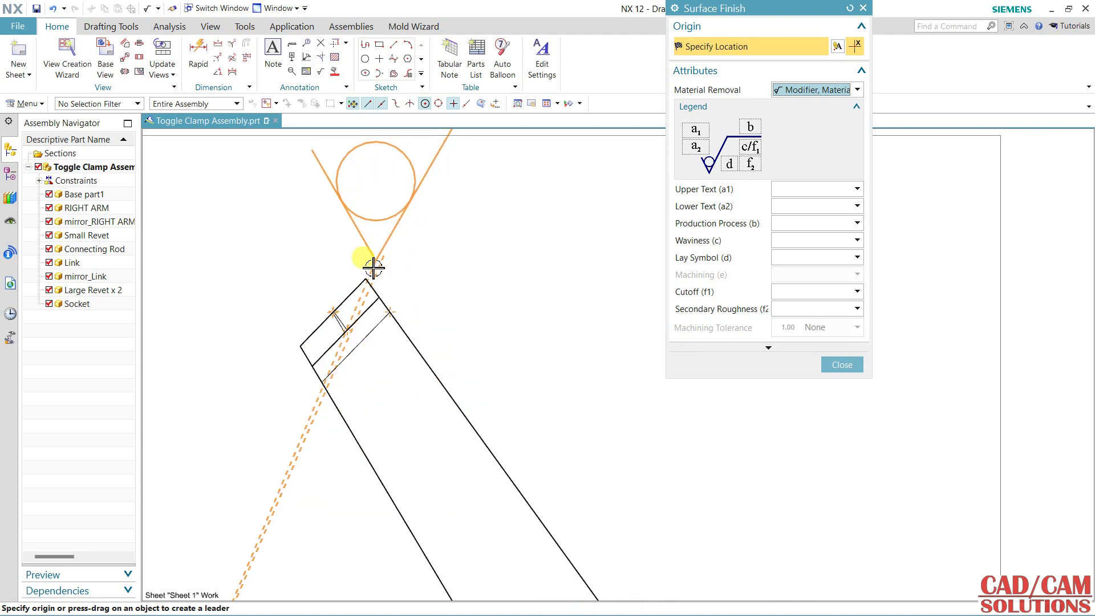
- Attach the symbol to the handle's end with upper text N12 and lower text N8
{"action": "left_click", "coordinate": [350, 293]}
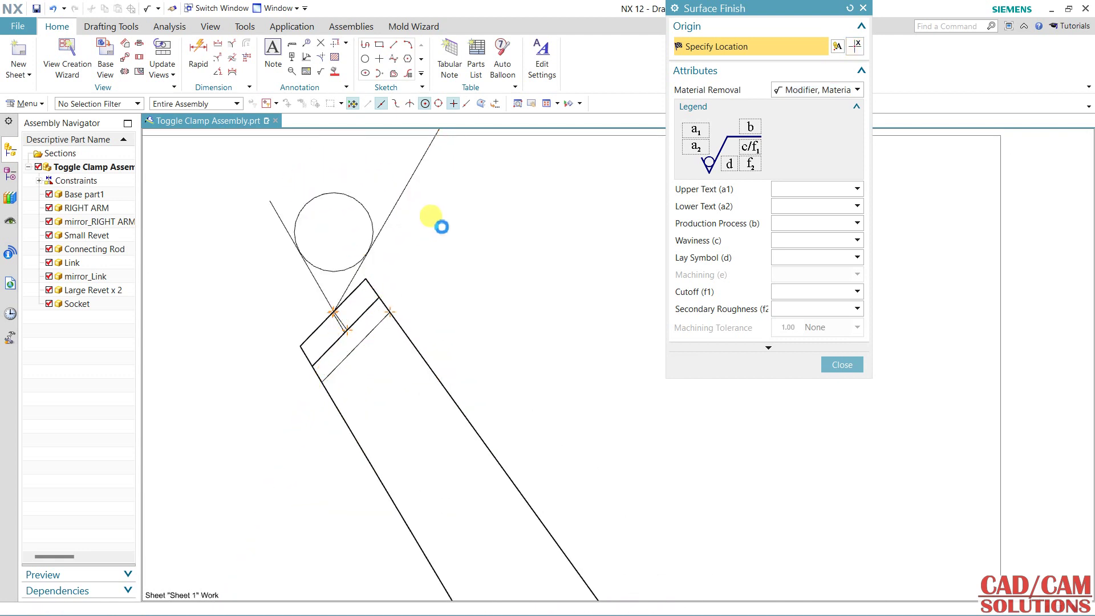
{"action": "scroll", "coordinate": [455, 326], "scroll_direction": "down", "scroll_amount": 2}
{"action": "scroll", "coordinate": [455, 326], "scroll_direction": "down", "scroll_amount": 1}
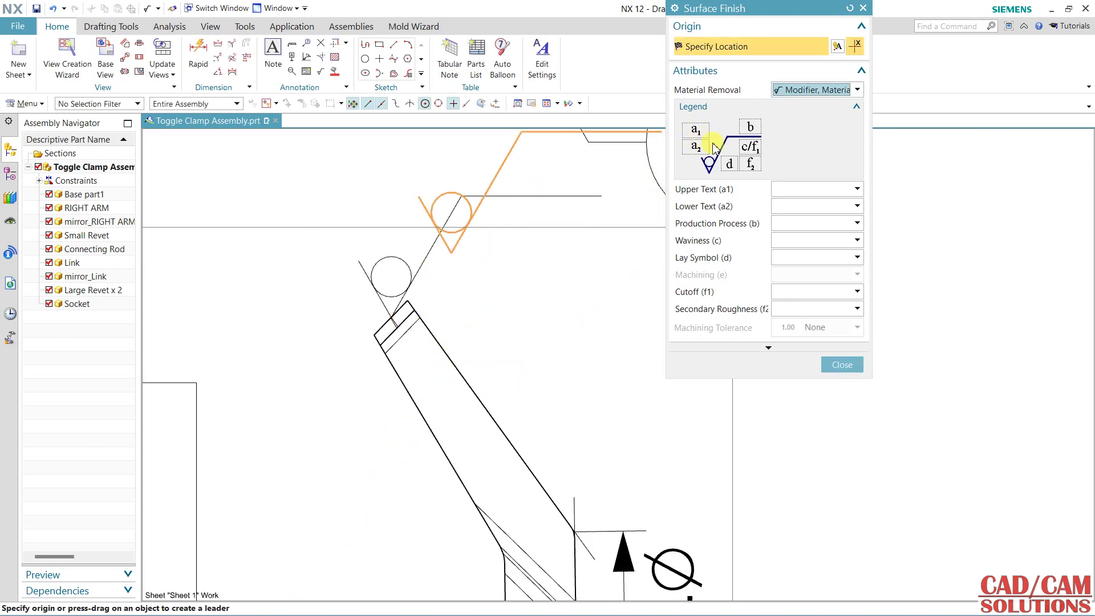
{"action": "left_click", "coordinate": [857, 190]}
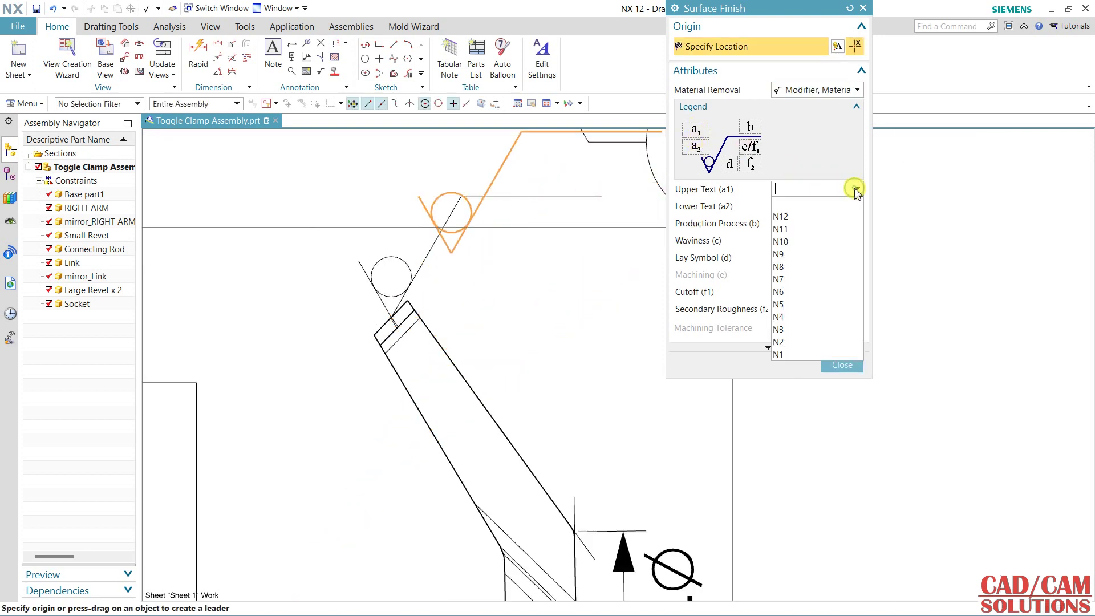
{"action": "left_click", "coordinate": [781, 217]}
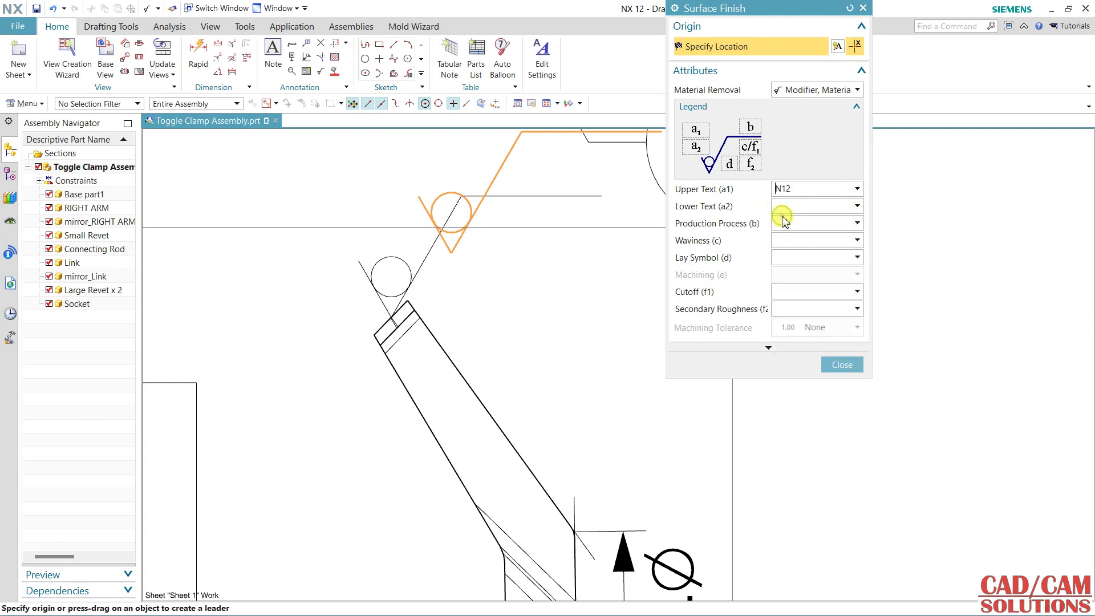
{"action": "left_click", "coordinate": [855, 211]}
{"action": "left_click", "coordinate": [797, 285]}
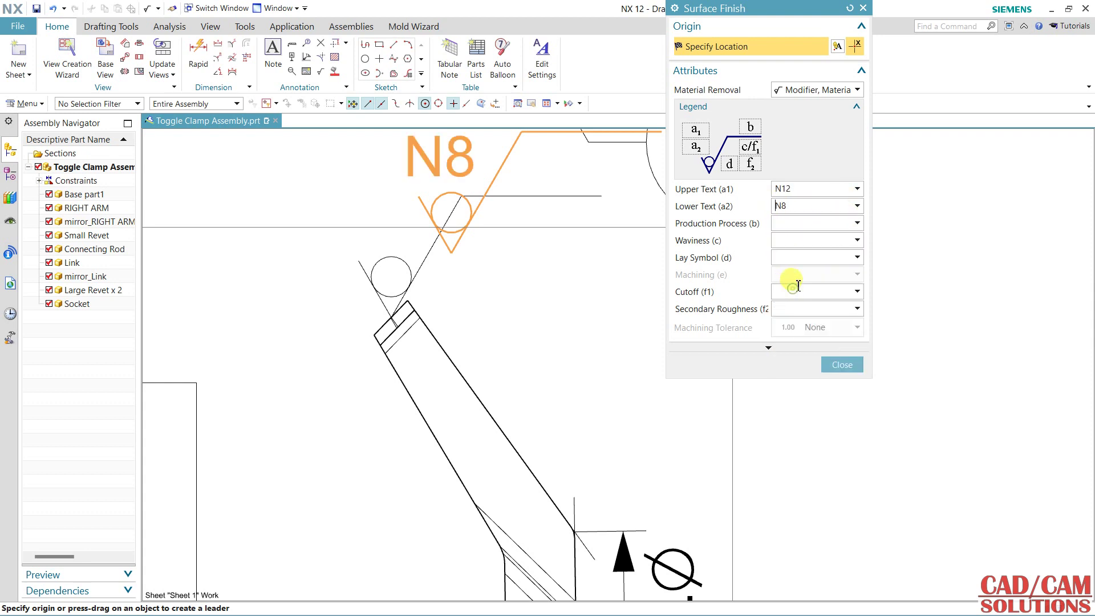
{"action": "left_click", "coordinate": [843, 365]}
{"action": "scroll", "coordinate": [489, 345], "scroll_direction": "down", "scroll_amount": 2}
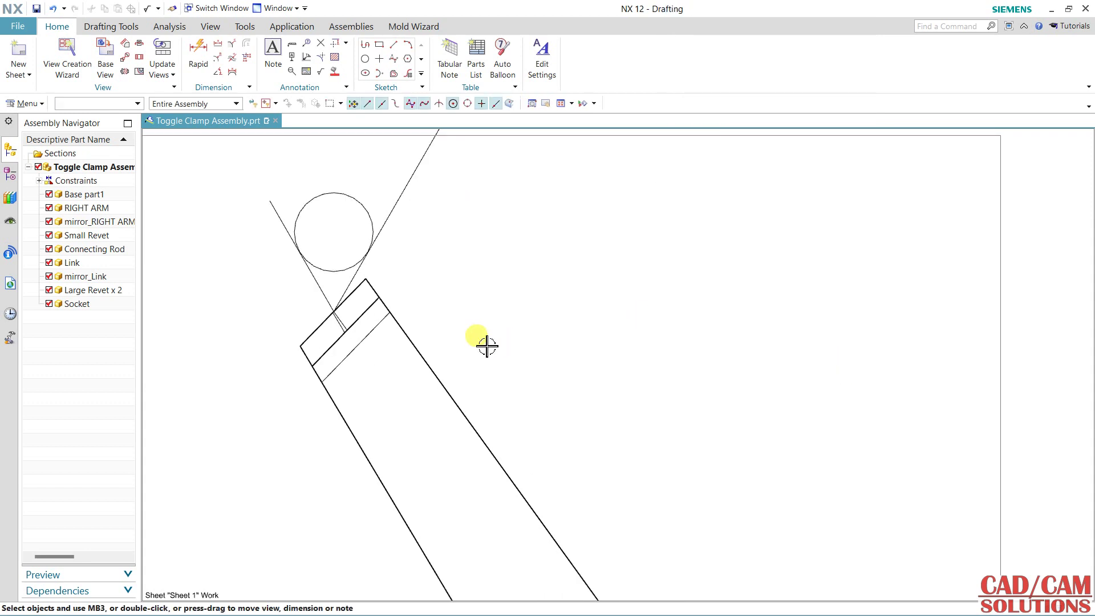
{"action": "scroll", "coordinate": [489, 331], "scroll_direction": "up", "scroll_amount": 3}
{"action": "scroll", "coordinate": [491, 311], "scroll_direction": "up", "scroll_amount": 2}
{"action": "scroll", "coordinate": [492, 306], "scroll_direction": "up", "scroll_amount": 2}
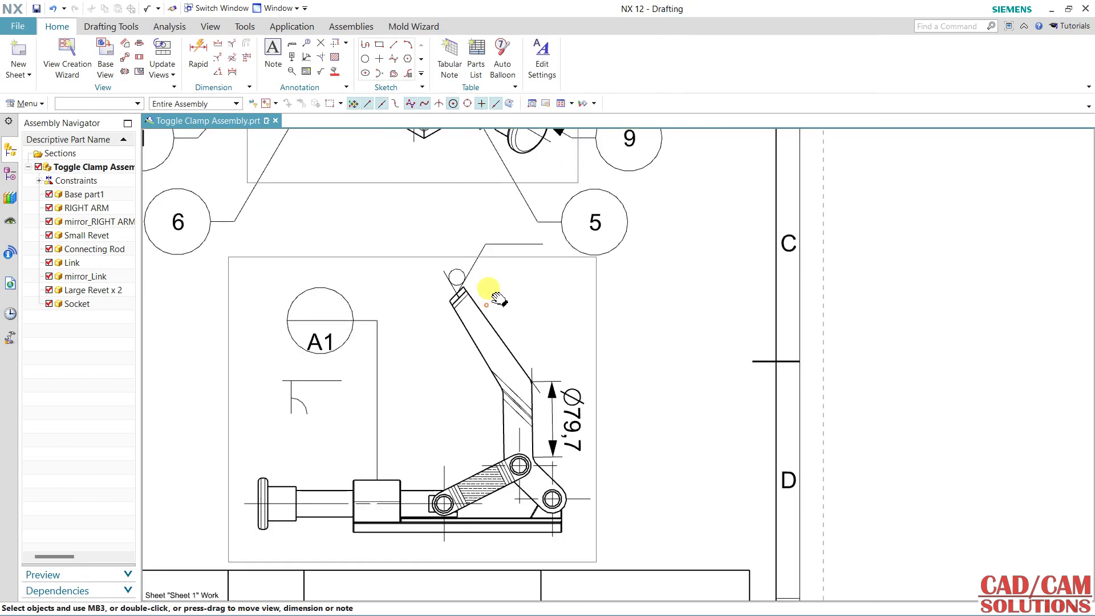
- Create an area fill in the short section behind the knob
{"action": "middle_click_drag", "start_coordinate": [489, 301], "coordinate": [471, 251], "text": "shift"}
{"action": "scroll", "coordinate": [439, 242], "scroll_direction": "down", "scroll_amount": 1}
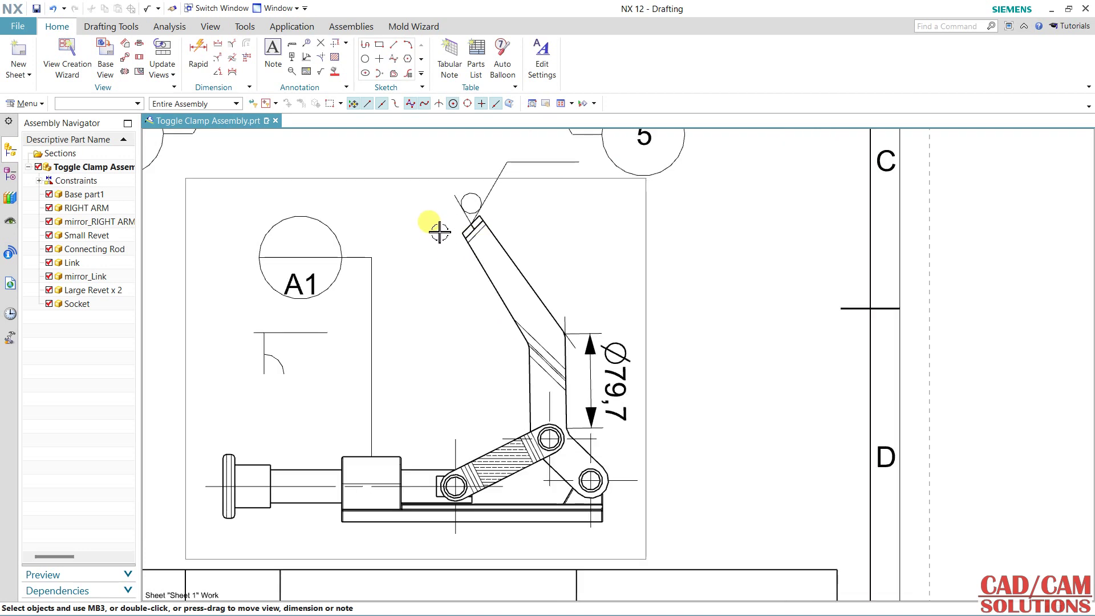
{"action": "left_click", "coordinate": [335, 73]}
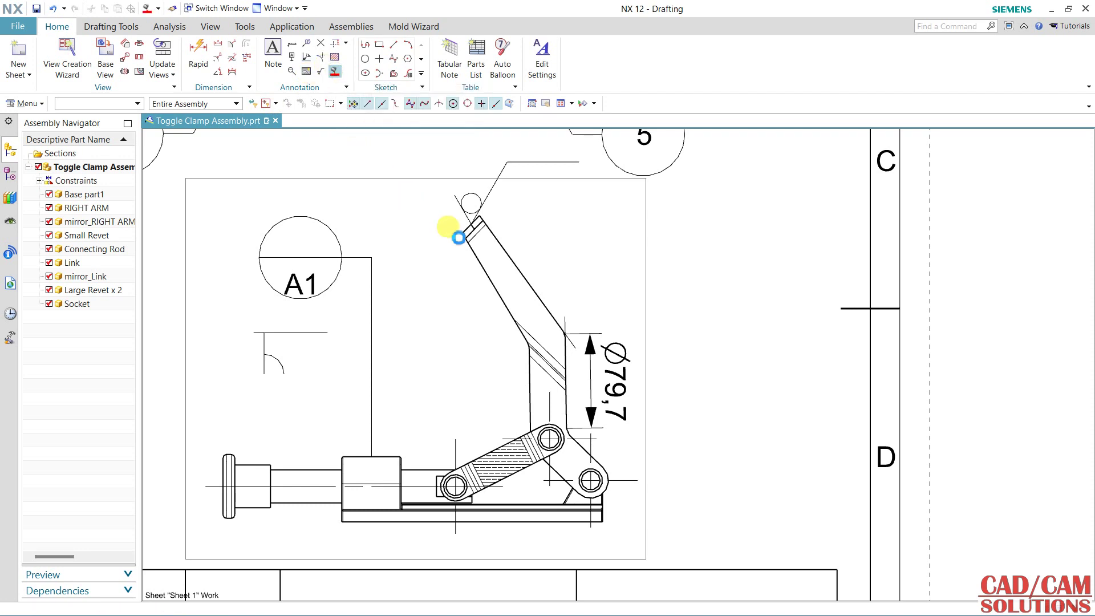
{"action": "left_click", "coordinate": [256, 472]}
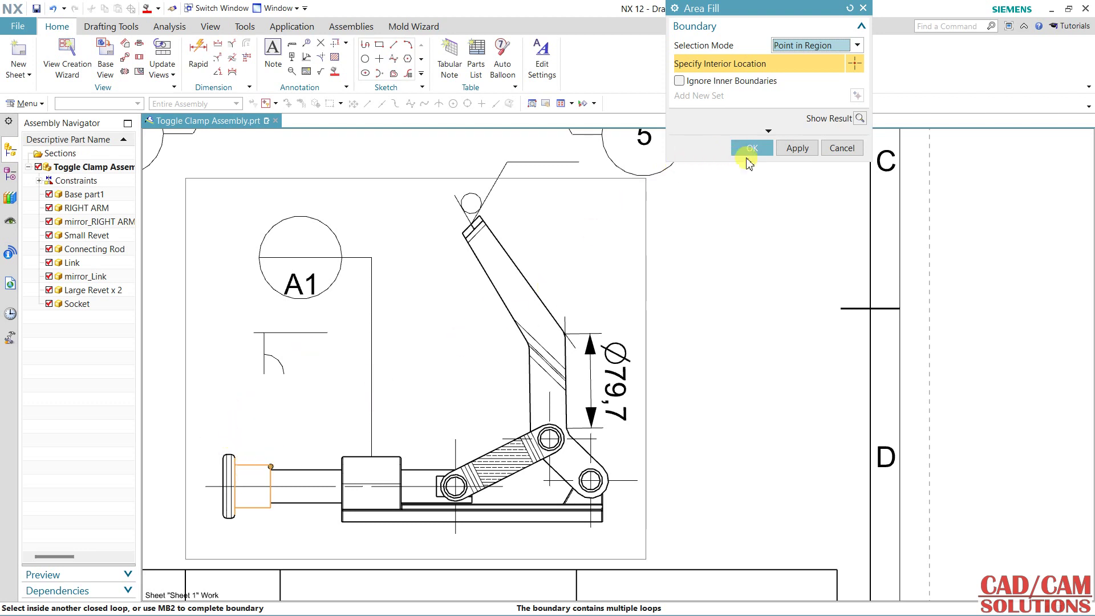
{"action": "left_click", "coordinate": [751, 149]}
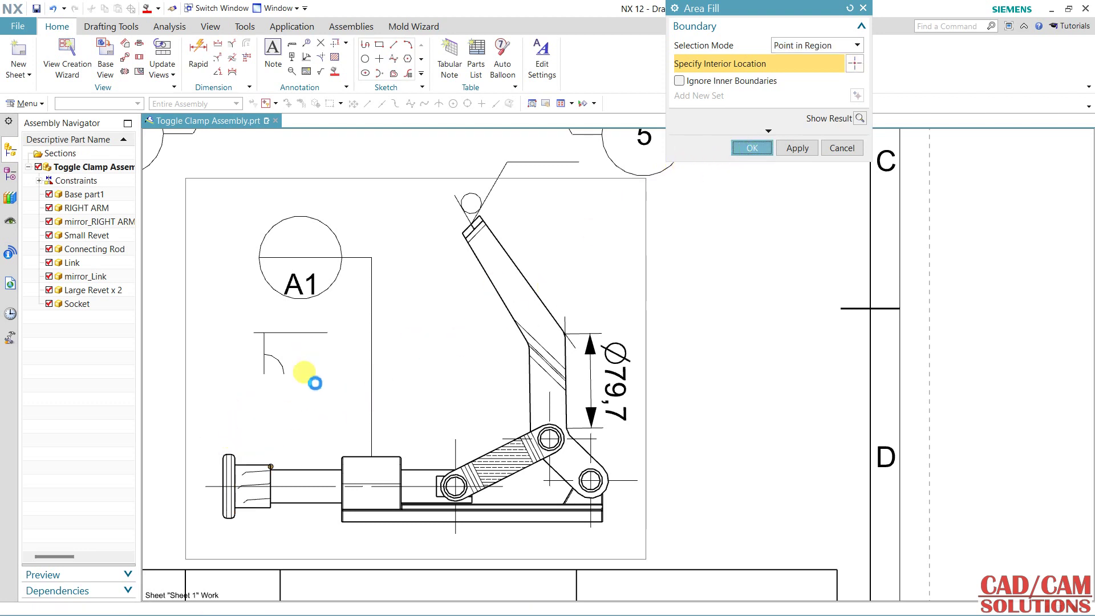
{"action": "scroll", "coordinate": [225, 518], "scroll_direction": "up", "scroll_amount": 1}
{"action": "scroll", "coordinate": [257, 473], "scroll_direction": "up", "scroll_amount": 1}
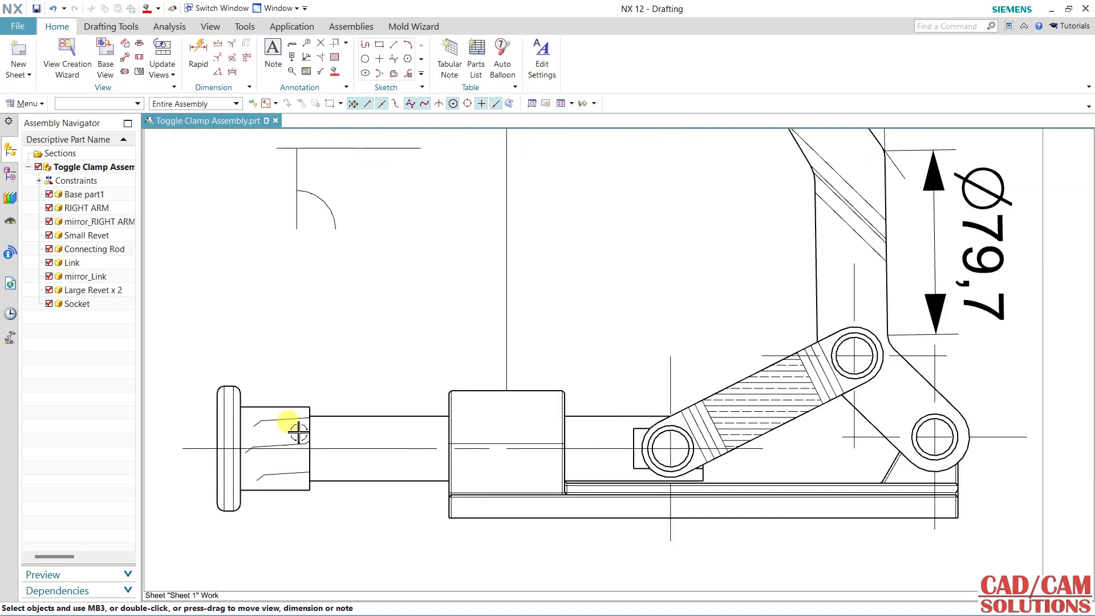
- Change the area fill's pattern to Solid Fill with Lime colour
{"action": "double_click", "coordinate": [290, 423]}
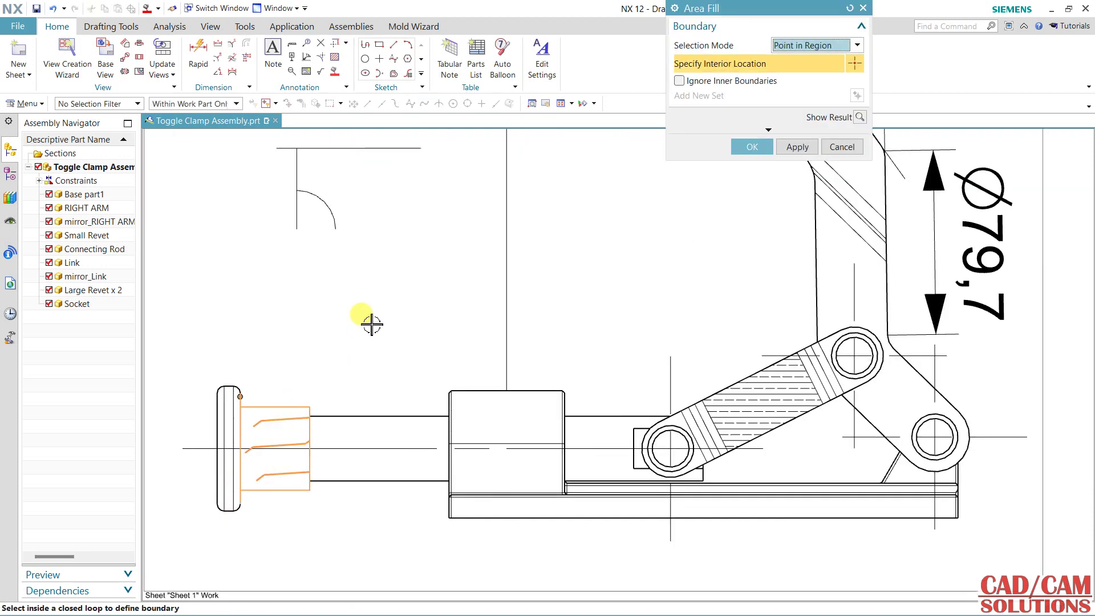
{"action": "left_click", "coordinate": [769, 132]}
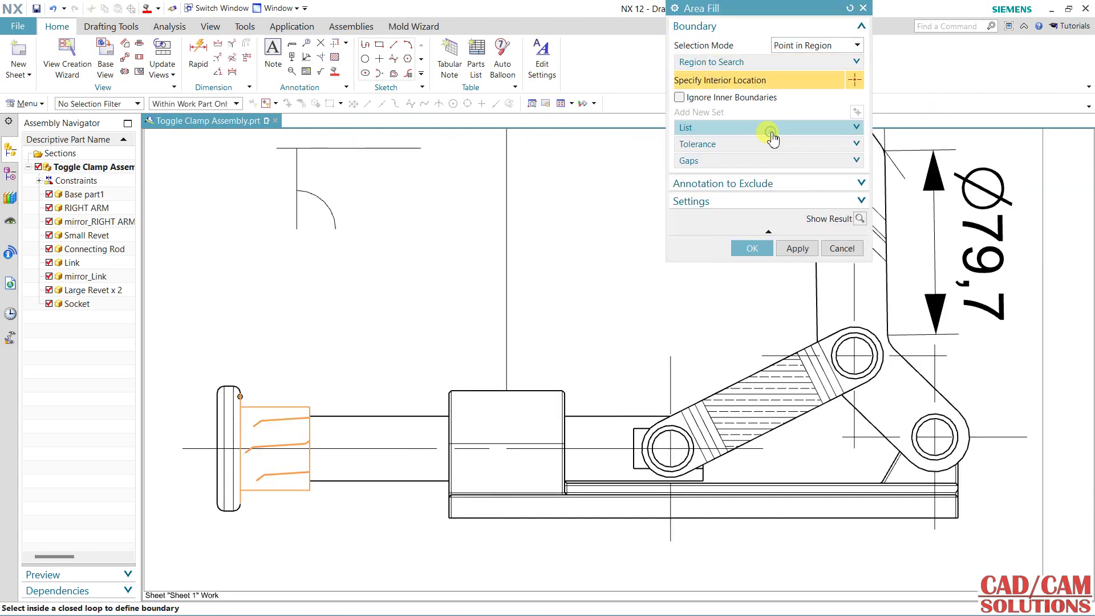
{"action": "left_click", "coordinate": [772, 202]}
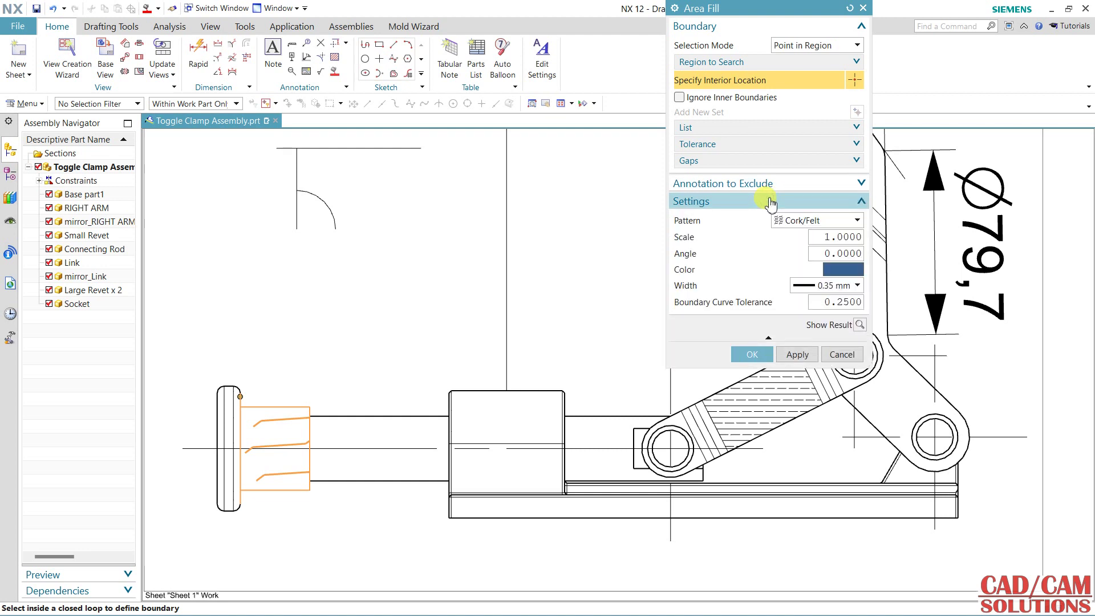
{"action": "left_click", "coordinate": [792, 223]}
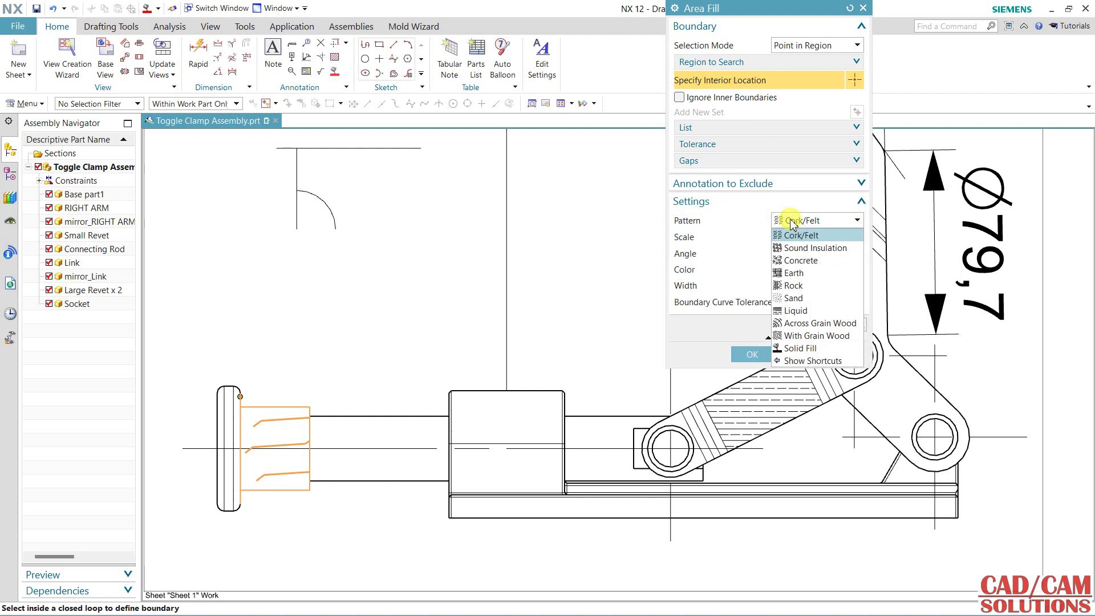
{"action": "left_click", "coordinate": [798, 349]}
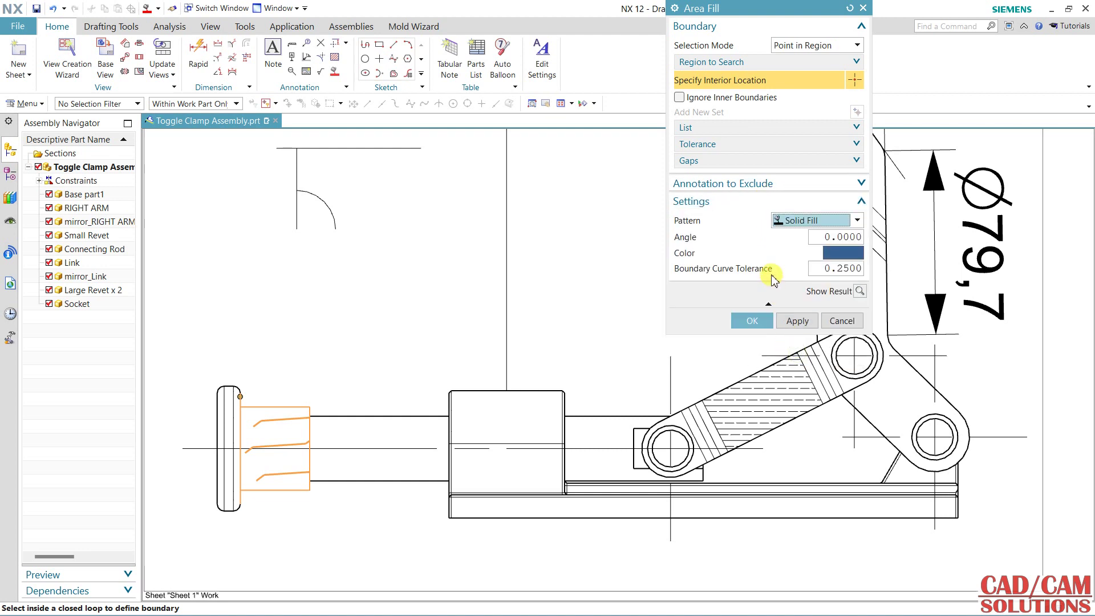
{"action": "left_click", "coordinate": [859, 291]}
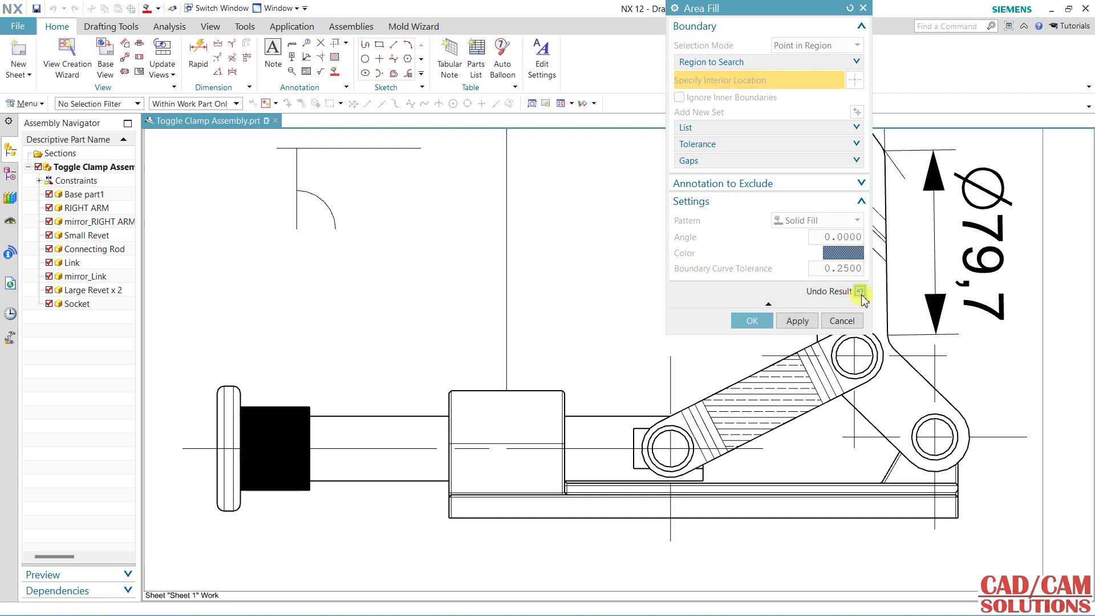
{"action": "left_click", "coordinate": [860, 292]}
{"action": "left_click", "coordinate": [843, 253]}
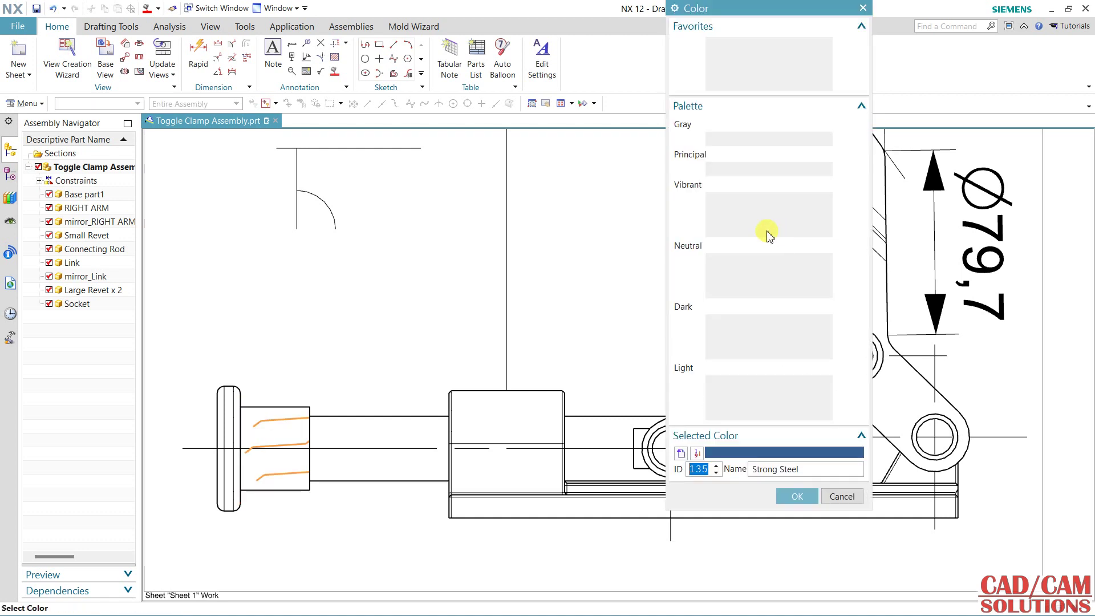
{"action": "left_click", "coordinate": [753, 170]}
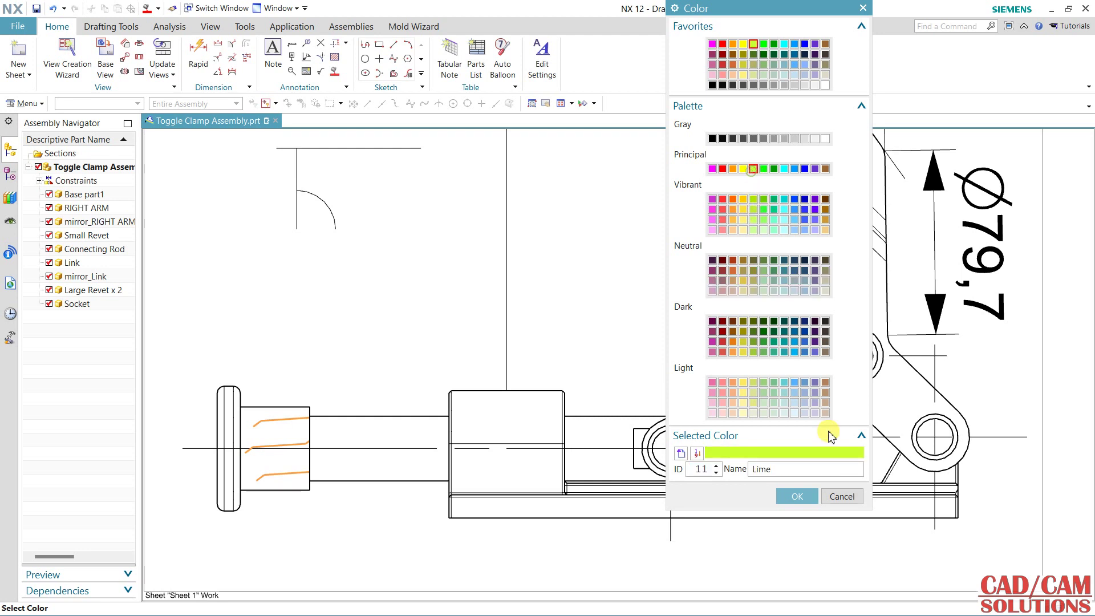
{"action": "left_click", "coordinate": [797, 496]}
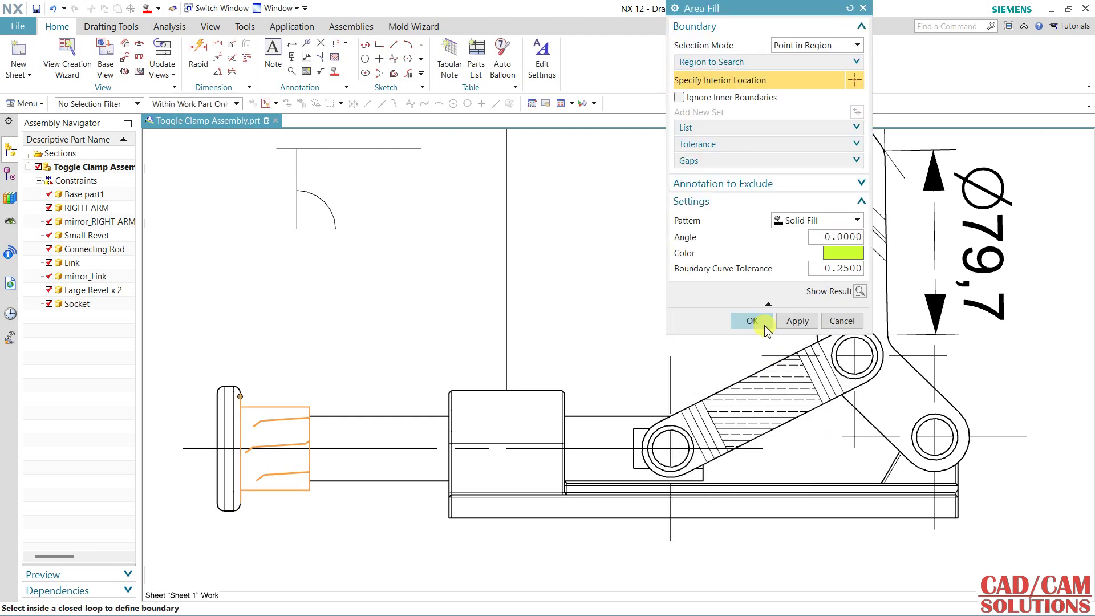
{"action": "left_click", "coordinate": [753, 321]}
{"action": "left_click", "coordinate": [292, 453]}
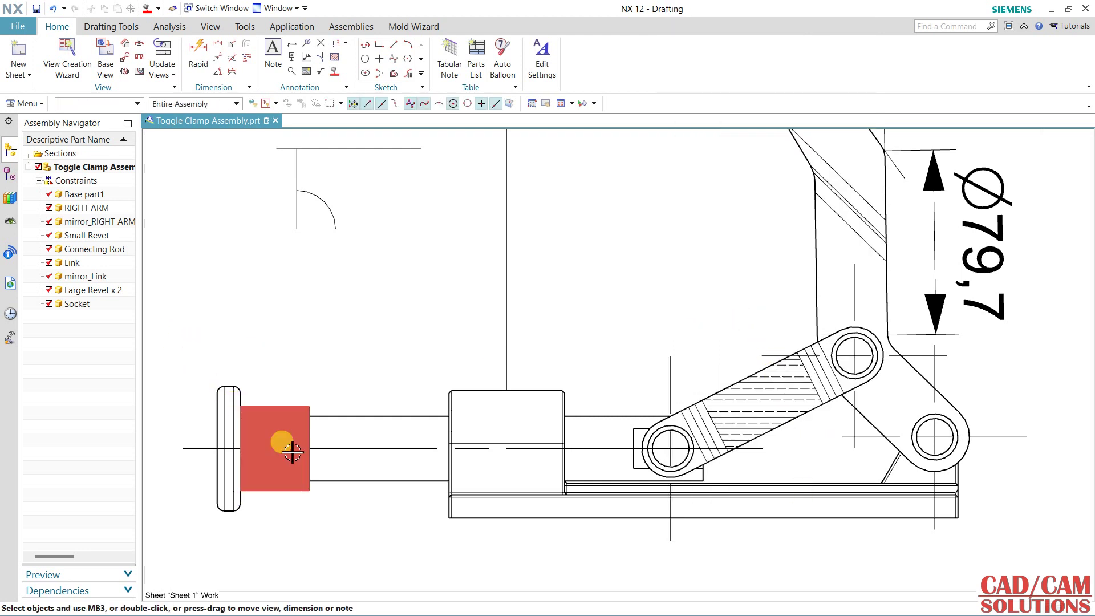
{"action": "scroll", "coordinate": [387, 379], "scroll_direction": "up", "scroll_amount": 2}
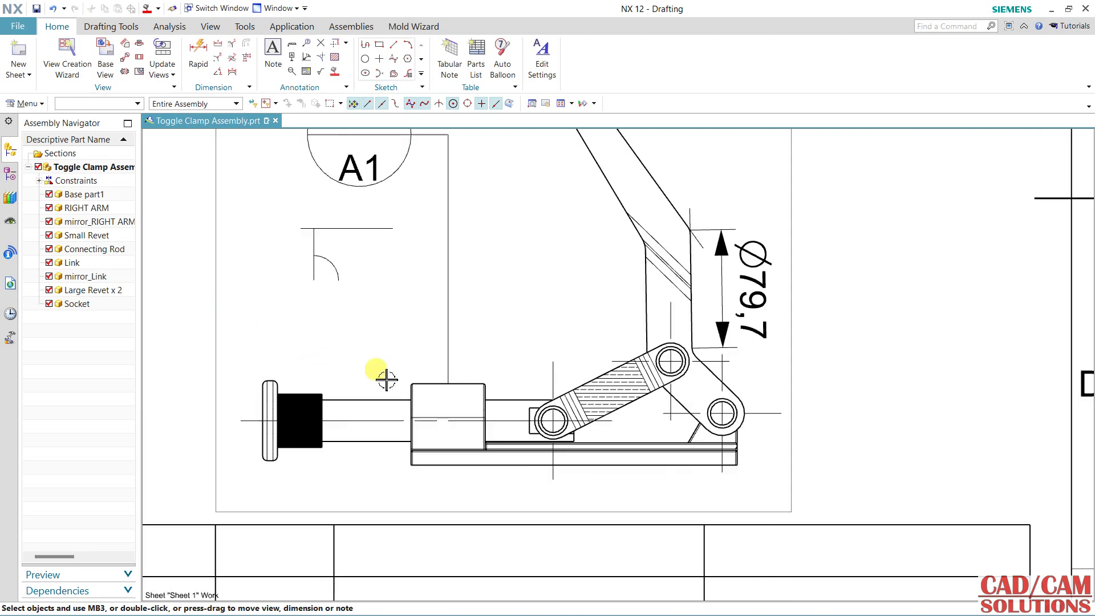
{"action": "scroll", "coordinate": [386, 379], "scroll_direction": "up", "scroll_amount": 2}
{"action": "scroll", "coordinate": [331, 392], "scroll_direction": "down", "scroll_amount": 3}
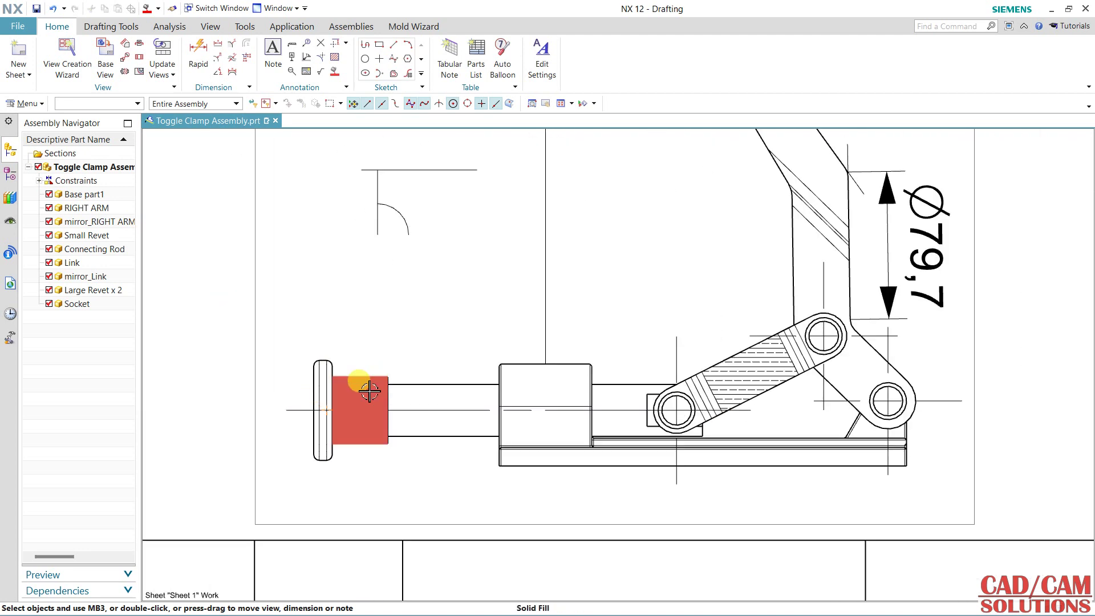
{"action": "double_click", "coordinate": [369, 391]}
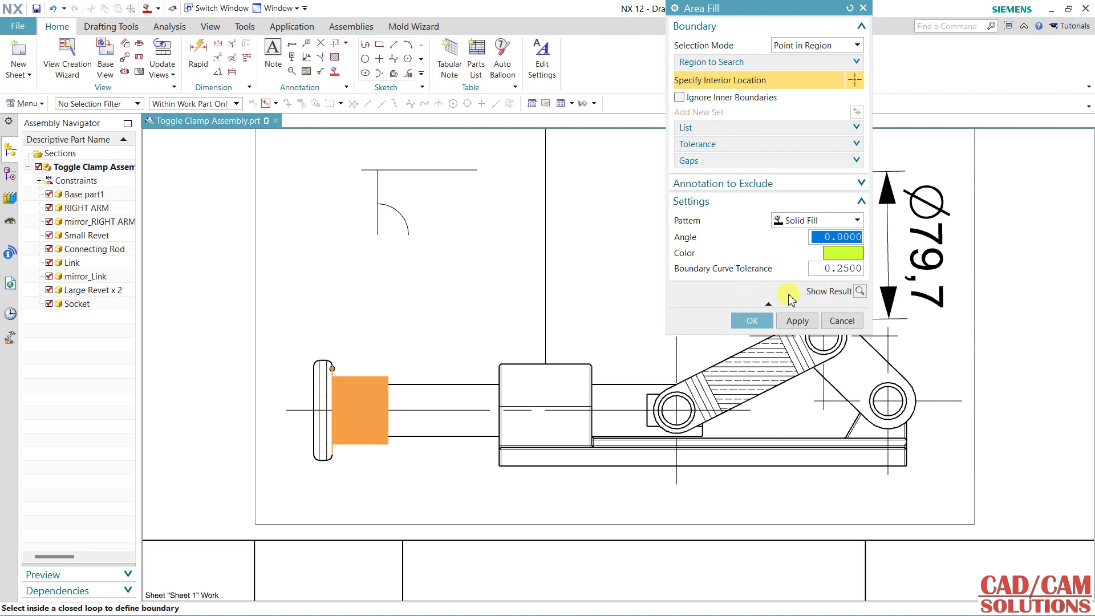
{"action": "left_click", "coordinate": [736, 322]}
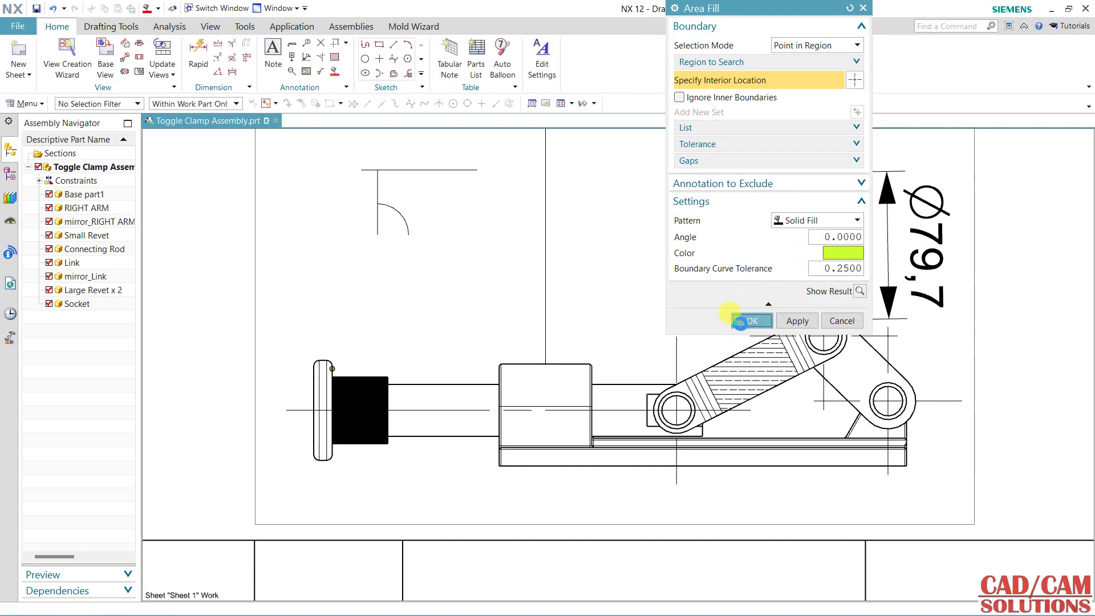
{"action": "scroll", "coordinate": [215, 311], "scroll_direction": "up", "scroll_amount": 1}
{"action": "scroll", "coordinate": [268, 337], "scroll_direction": "up", "scroll_amount": 2}
{"action": "middle_click_drag", "start_coordinate": [273, 335], "coordinate": [716, 398], "text": "shift"}
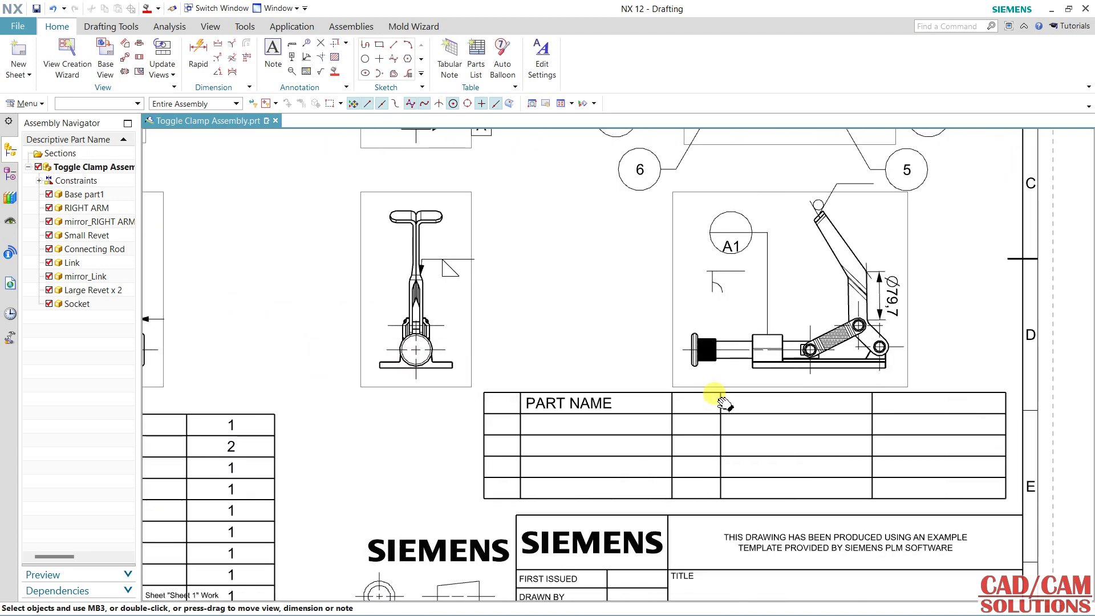
{"action": "scroll", "coordinate": [713, 339], "scroll_direction": "down", "scroll_amount": 3}
{"action": "scroll", "coordinate": [693, 347], "scroll_direction": "down", "scroll_amount": 1}
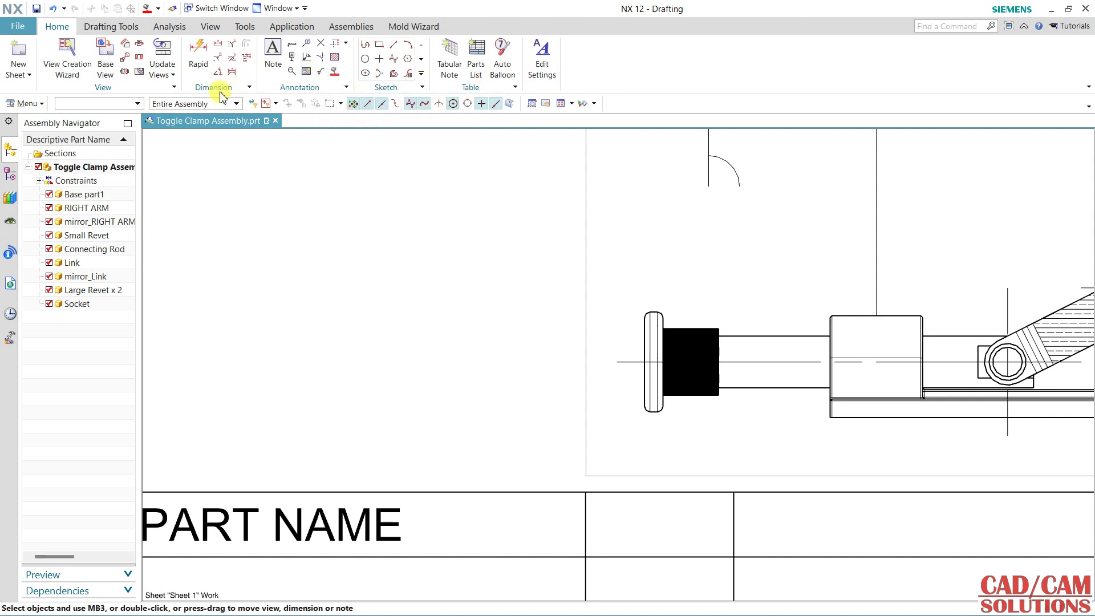
{"action": "left_click", "coordinate": [111, 27]}
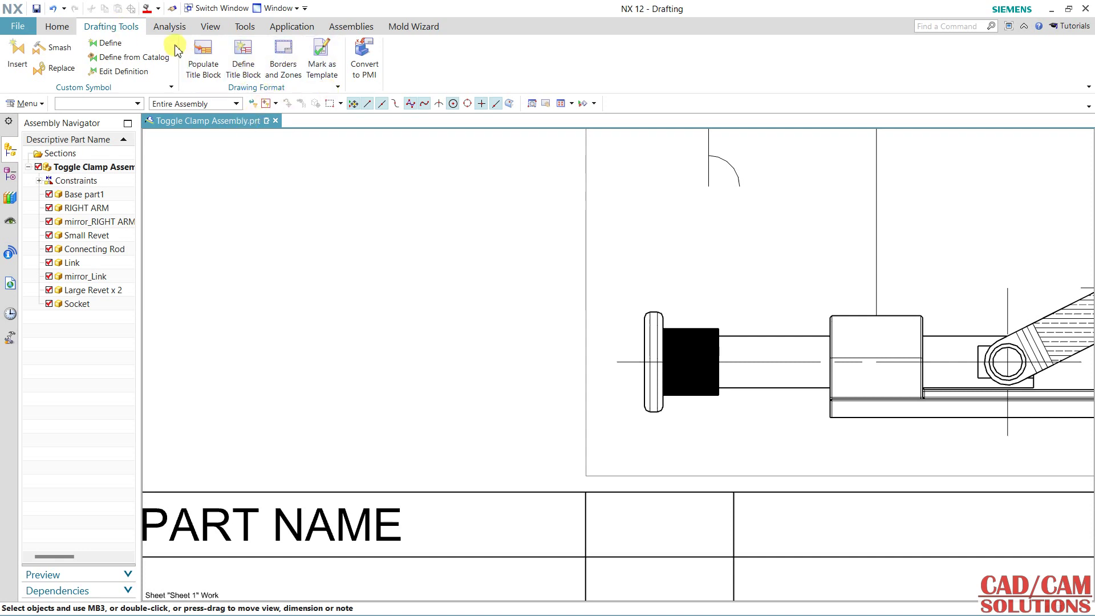
{"action": "left_click", "coordinate": [66, 29]}
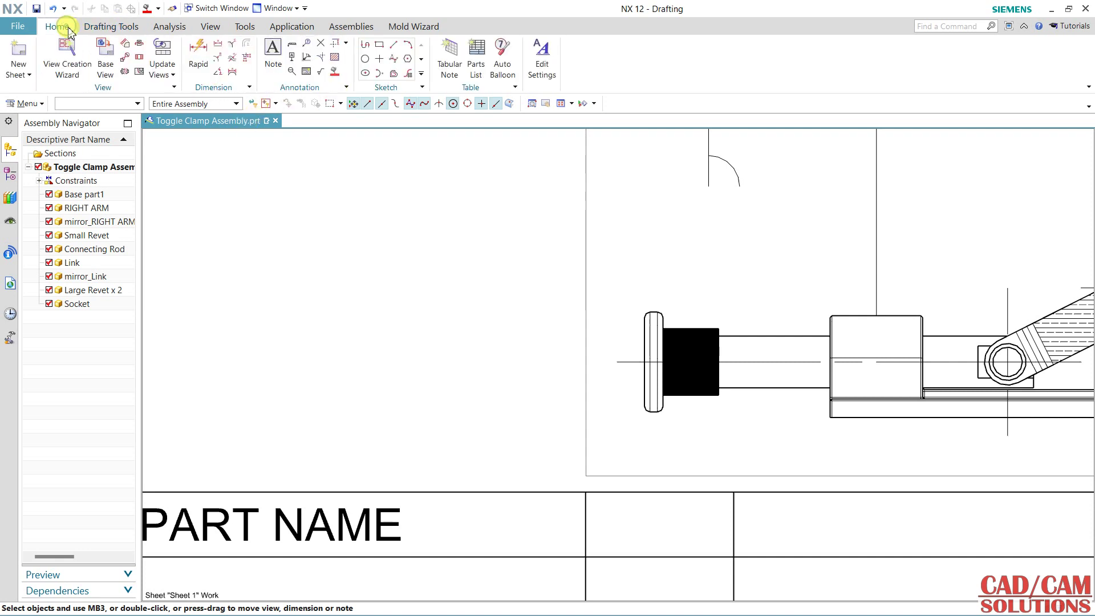
{"action": "middle_click_drag", "start_coordinate": [388, 251], "coordinate": [334, 267], "text": "shift"}
{"action": "scroll", "coordinate": [326, 254], "scroll_direction": "down", "scroll_amount": 1}
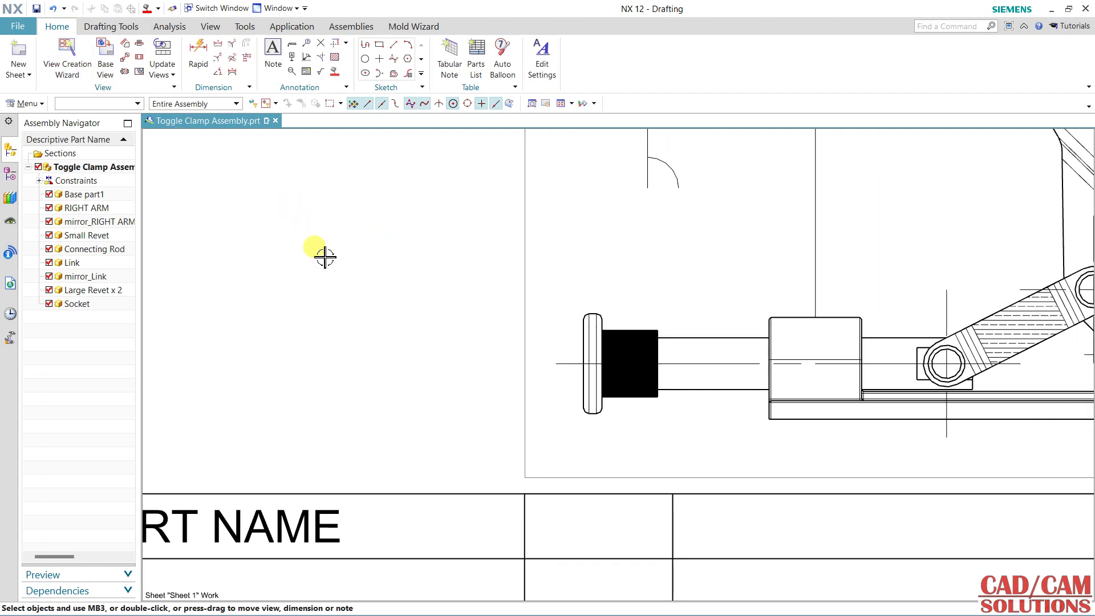